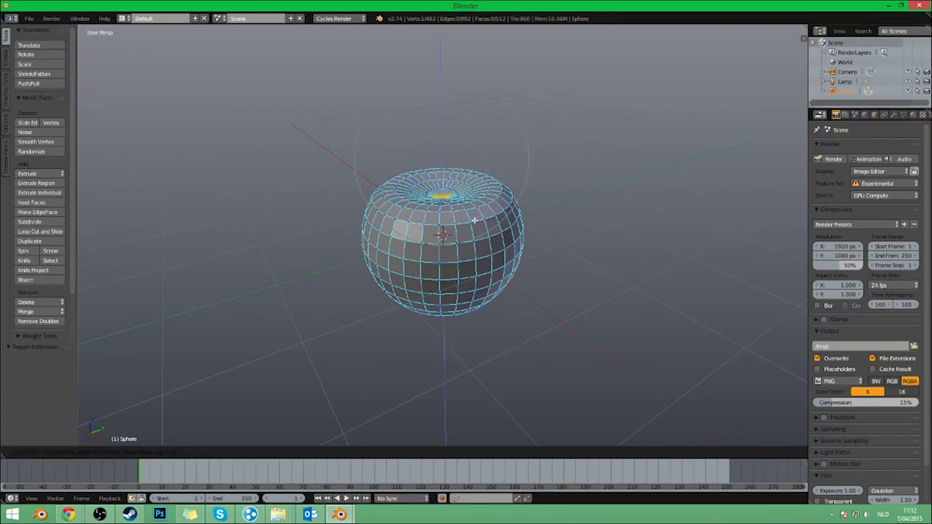
Push the sphere's top pole down about 0.48 along Z to form a dent.
left_click(448, 241)
right_click(448, 242, "alt")
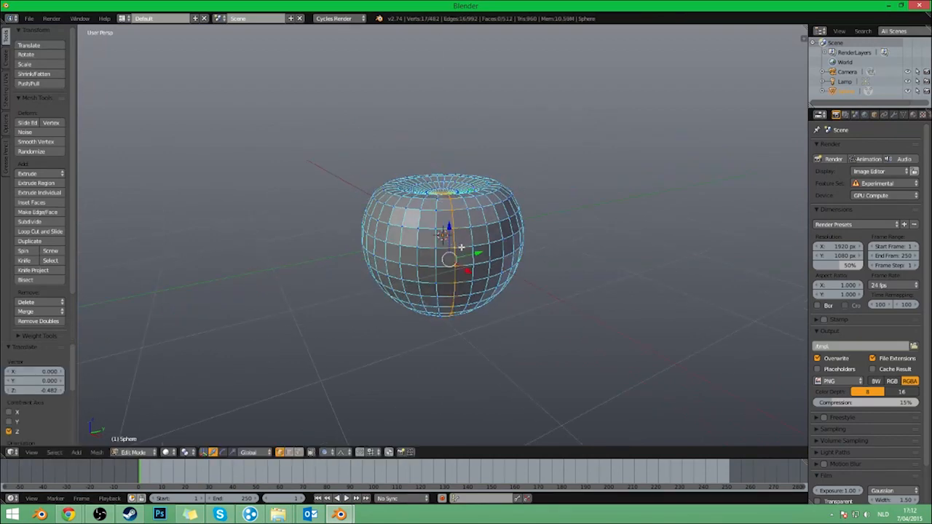
right_click_drag(456, 266, 463, 233)
right_click(458, 264)
Select the sphere's bottom pole vertex and grow the selection until it covers the lower half.
middle_click_drag(503, 304, 507, 214)
right_click(445, 301)
middle_click_drag(489, 296, 503, 324)
key("ctrl+KP_Add")
key("ctrl+KP_Add")
key("ctrl+KP_Add")
key("ctrl+KP_Add")
key("ctrl+KP_Add")
key("ctrl+KP_Add")
key("ctrl+KP_Add")
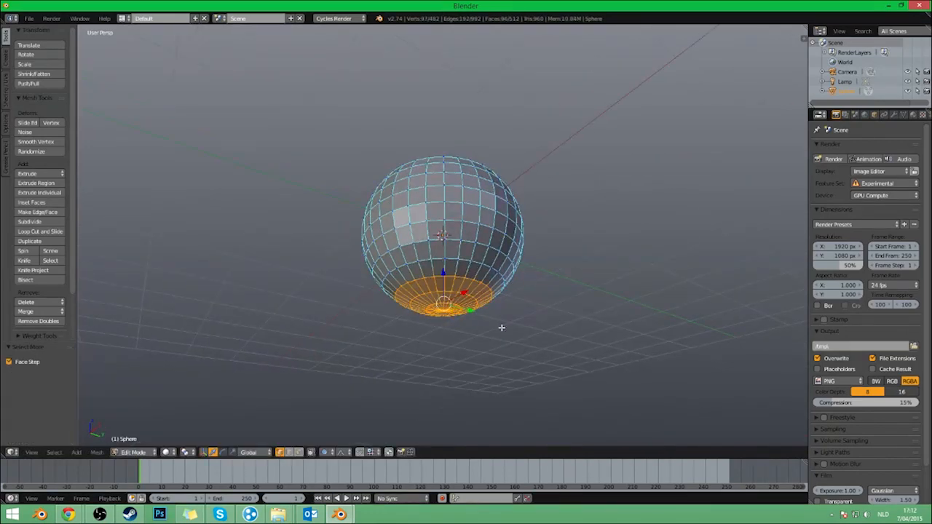
middle_click_drag(443, 291, 453, 334)
key("ctrl+KP_Add")
key("ctrl+KP_Add")
key("ctrl+KP_Add")
key("ctrl+KP_Add")
key("ctrl+KP_Subtract")
key("ctrl+KP_Subtract")
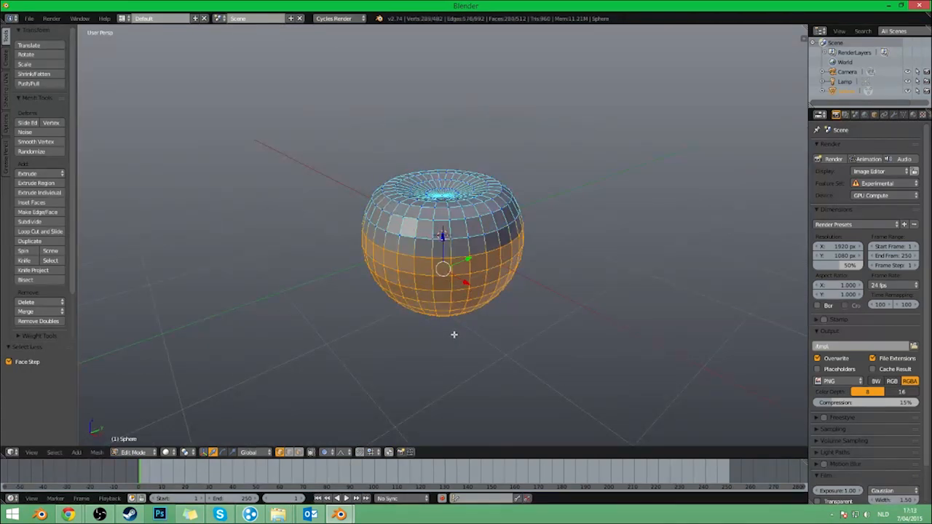
Try deleting the selected lower-half vertices, and undo the deletion.
key("x")
left_click(455, 334)
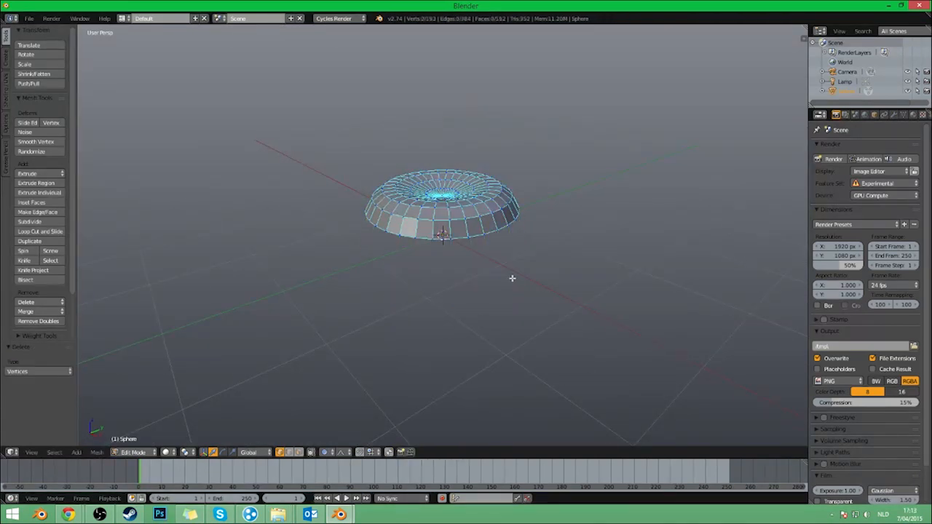
middle_click_drag(509, 277, 497, 289)
key("ctrl+z")
Delete the sphere's lower vertices, with the selection reduced by one ring.
key("x")
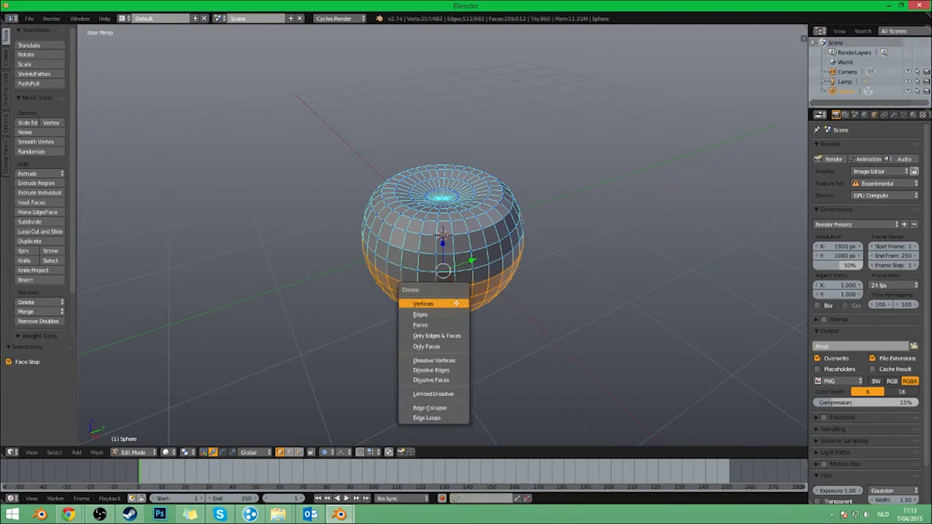
left_click(454, 303)
middle_click_drag(458, 287, 512, 258)
In Object Mode, move the remaining dome down about 0.12 along Z and shade it smooth.
key("Tab")
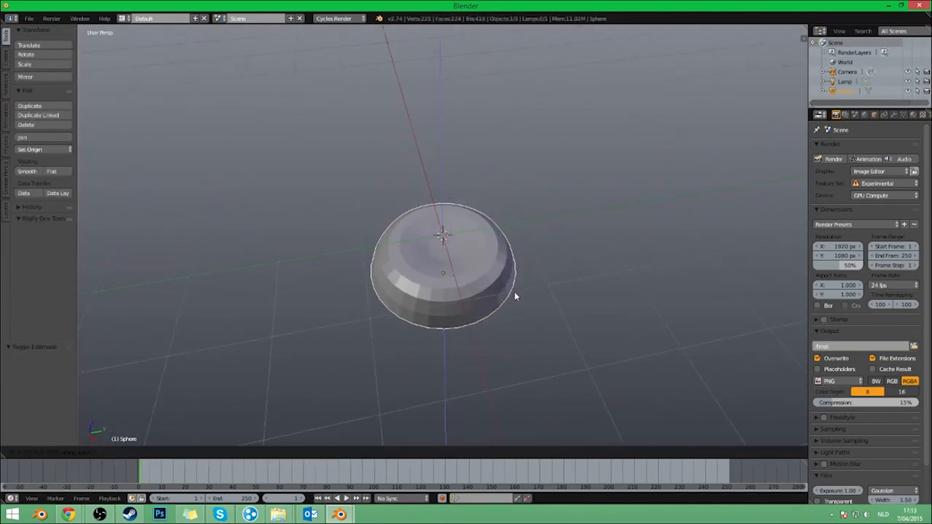
left_click(511, 264)
middle_click_drag(415, 264, 457, 247)
scroll(239, 180, "up", 1)
middle_click_drag(239, 179, 72, 199)
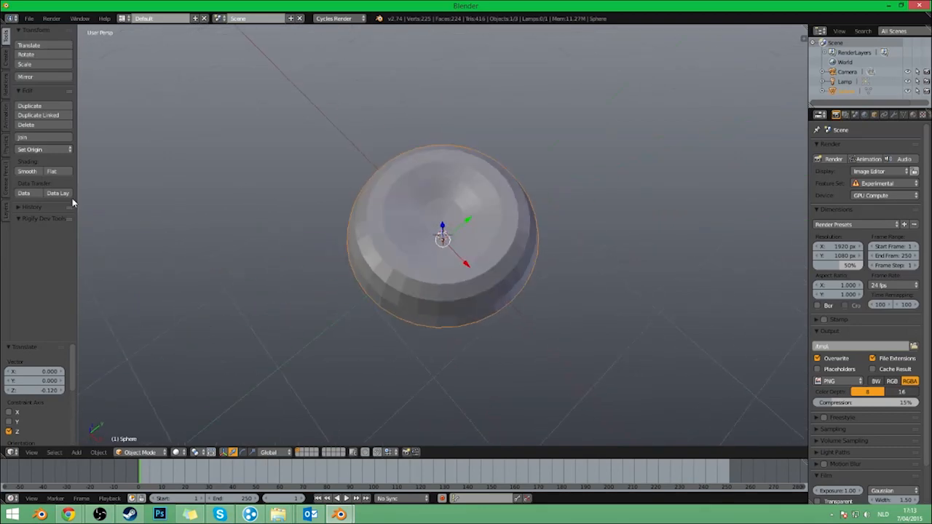
left_click(35, 173)
mouse_move(378, 189)
middle_mouse_down()
mouse_move(403, 224)
mouse_move(378, 237)
mouse_move(376, 200)
middle_mouse_up()
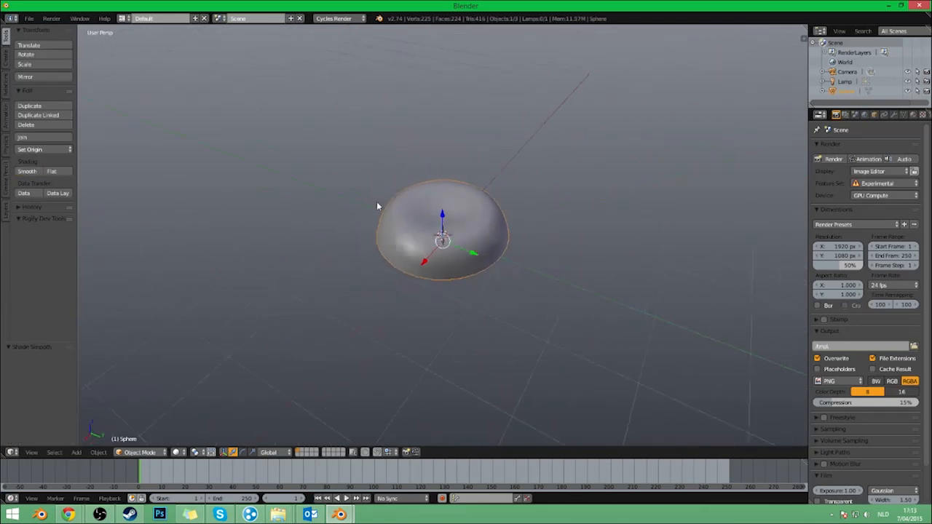
scroll(485, 222, "down", 2)
middle_click_drag(485, 222, 403, 224)
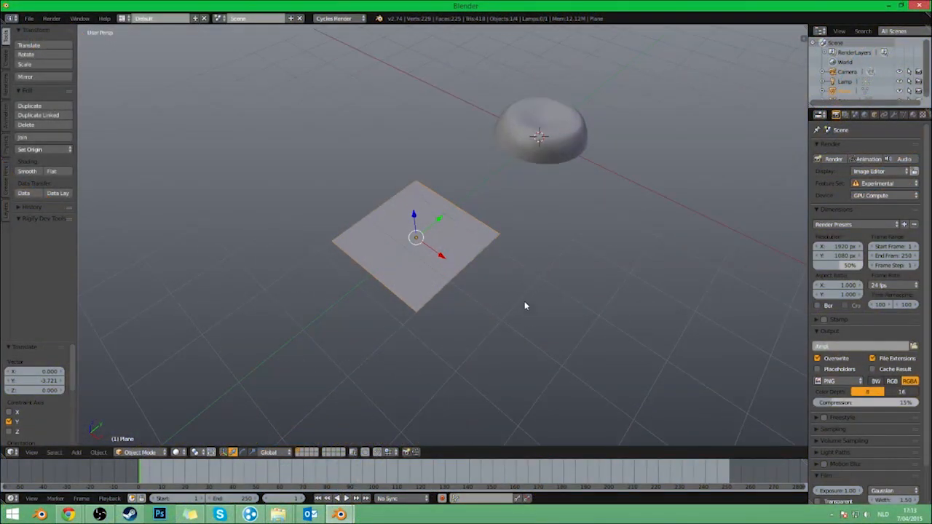
middle_click_drag(583, 270, 539, 281)
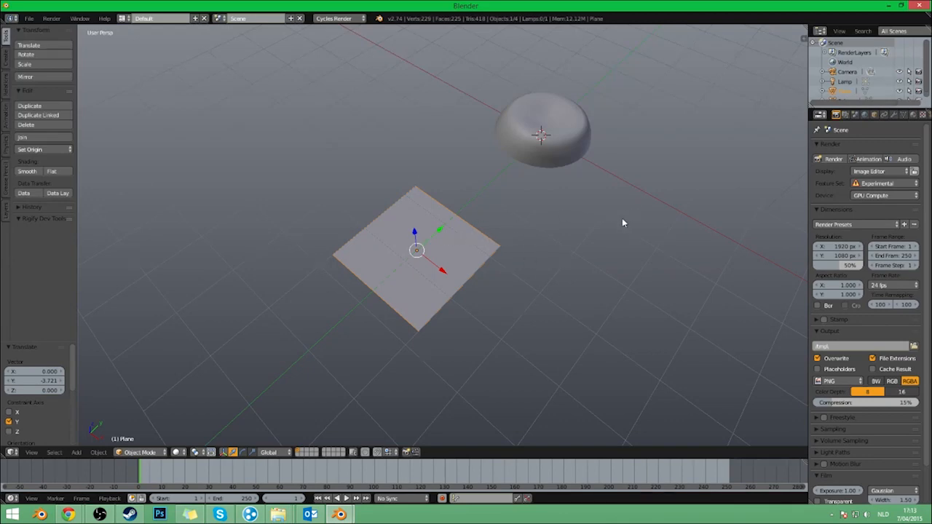
middle_click_drag(560, 252, 549, 245)
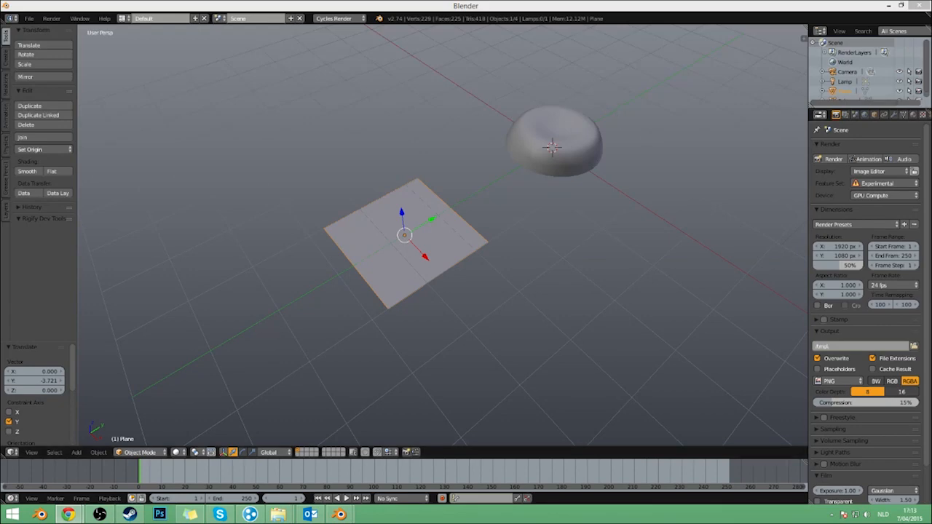
middle_click_drag(244, 98, 279, 104)
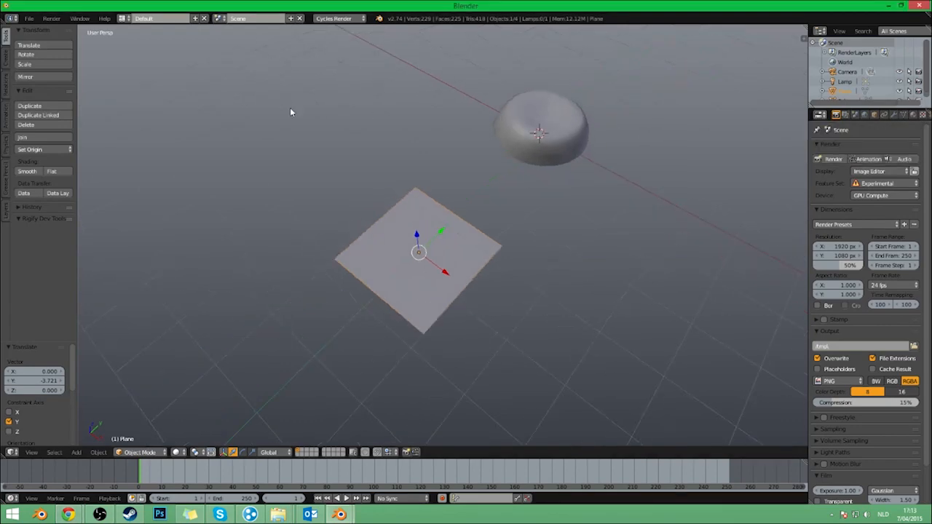
Scale the plane's mesh along X in Edit Mode to make it a long narrow strip.
key("Tab")
key("s")
key("x")
left_click(438, 266)
key("Tab")
scroll(503, 243, "down", 2)
middle_click_drag(504, 243, 422, 244)
scroll(507, 225, "up", 2)
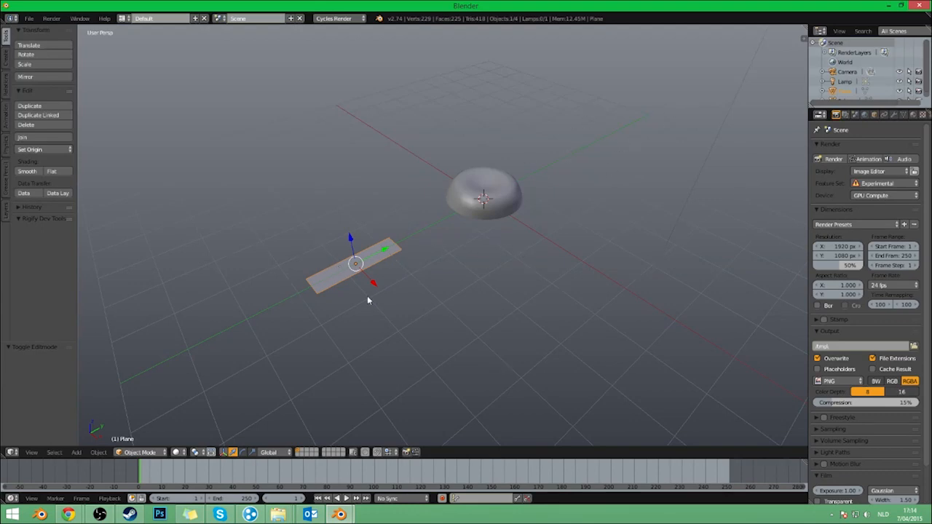
Move the strip's end edge farthest from the dome about 0.83 along Y and scale it narrower.
key("Tab")
key("a")
key("a")
key("a")
key("b")
left_click_drag(257, 280, 318, 353)
key("g")
left_click(353, 268)
mouse_move(353, 269)
middle_mouse_down()
mouse_move(323, 308)
mouse_move(337, 269)
middle_mouse_up()
key("s")
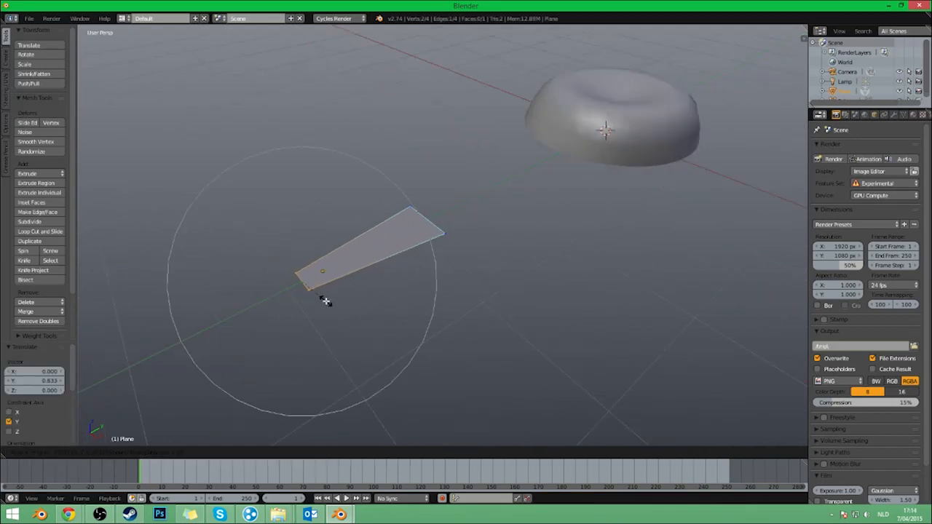
left_click(327, 305)
Extrude the strip's edge nearest the dome towards it and scale the new edge to about 0.81.
key("a")
key("b")
left_click_drag(385, 191, 446, 264)
middle_click_drag(446, 264, 466, 297)
key("e")
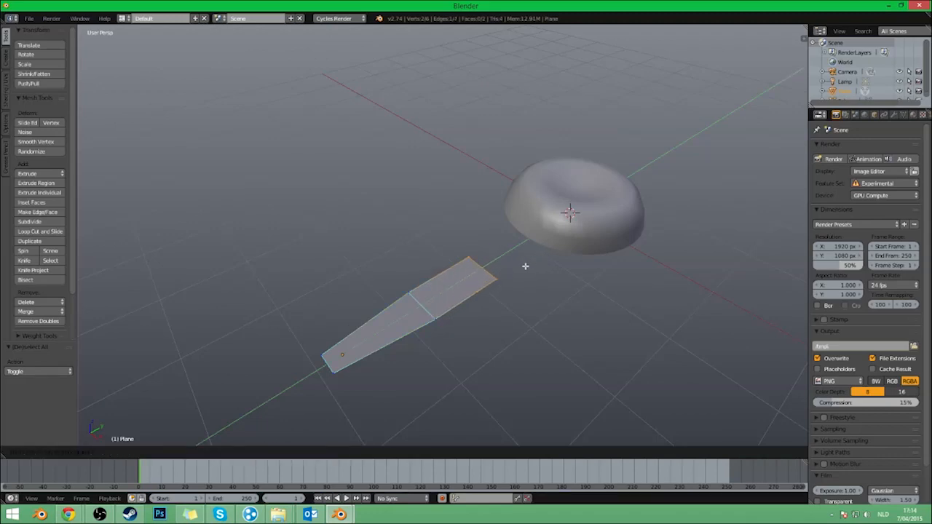
left_click(533, 276)
key("s")
left_click(546, 313)
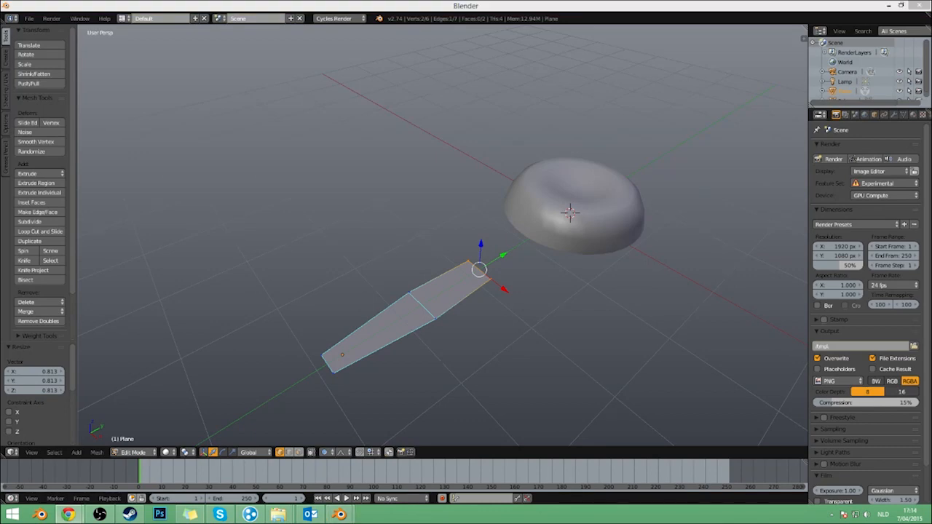
Extrude the end edge nearest the dome about 0.32 along Y and scale it narrower to taper the tip.
middle_click(508, 316)
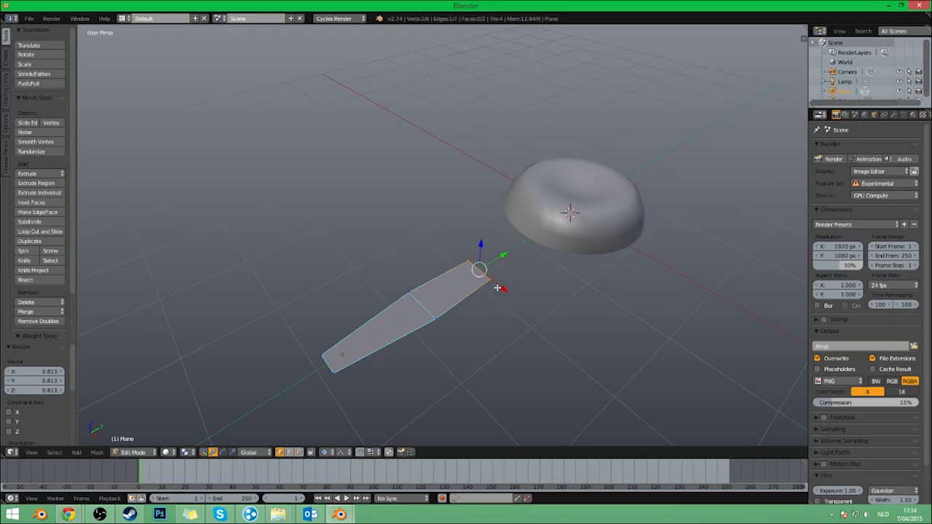
key("e")
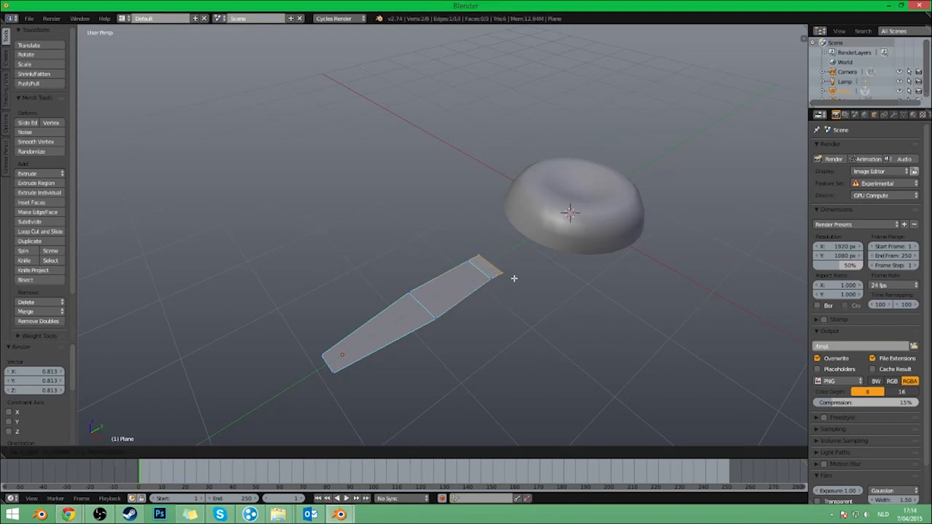
key("y")
key("e")
left_click(535, 281)
key("s")
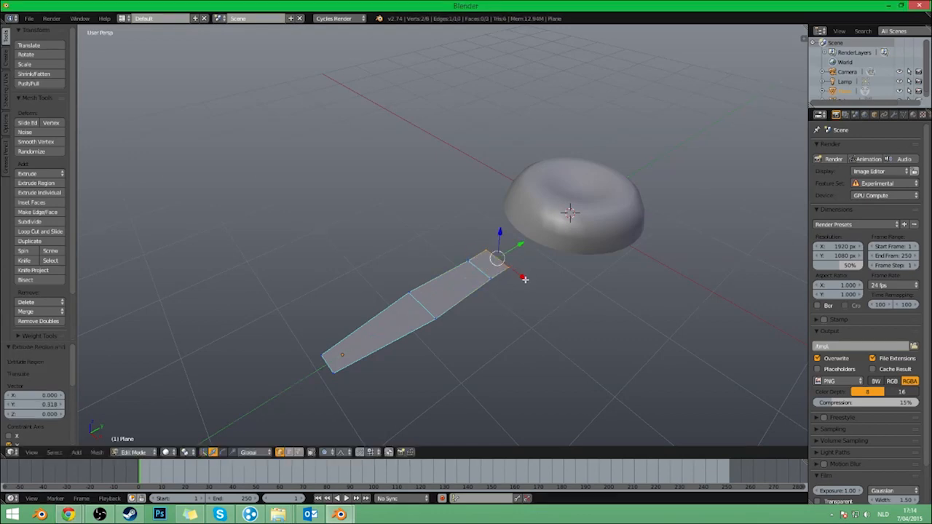
scroll(550, 286, "up", 10)
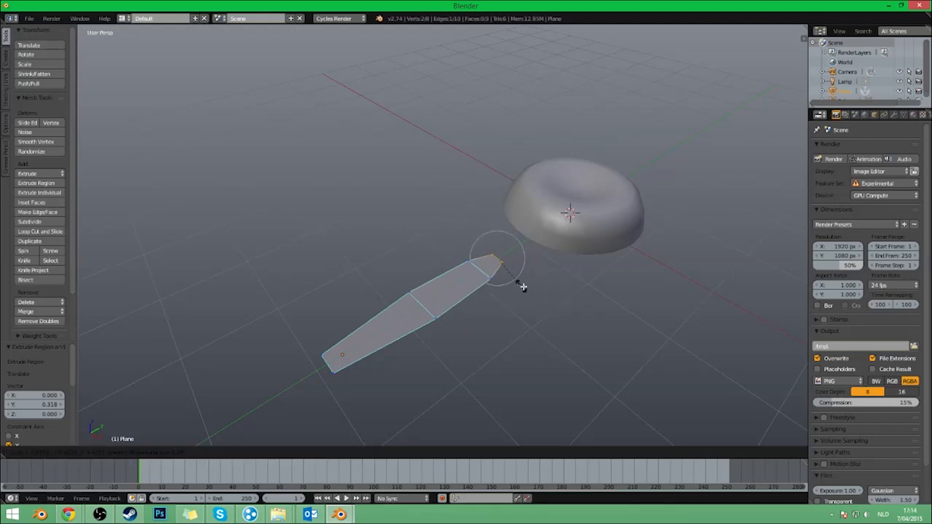
left_click(539, 293)
Try lowering the vertices at the strip's tip along Z, and undo the moves.
middle_click_drag(538, 294, 436, 291)
key("a")
key("b")
left_click_drag(301, 212, 466, 318)
key("a")
right_click(437, 255)
key("g")
key("z")
left_click(463, 295)
key("a")
key("b")
left_click_drag(435, 240, 479, 304)
key("g")
key("z")
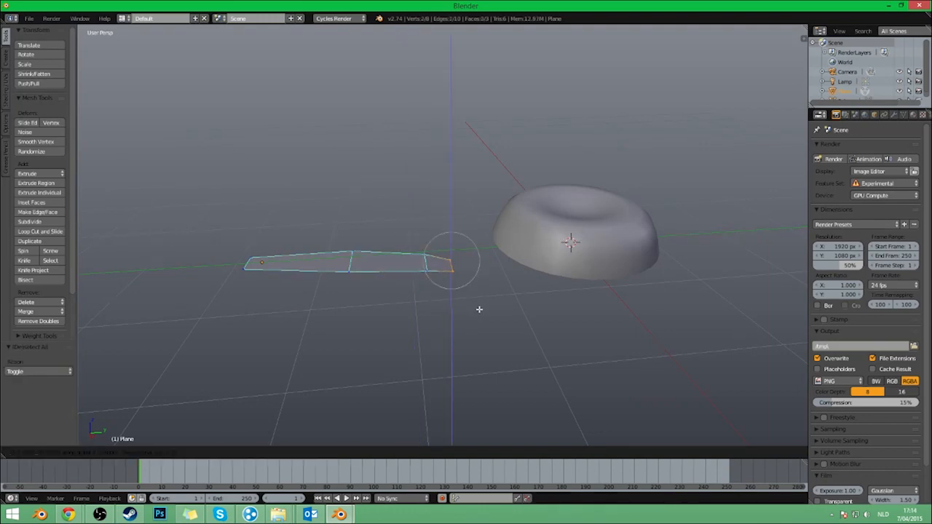
left_click(479, 312)
key("ctrl+z")
key("ctrl+z")
key("ctrl+z")
key("ctrl+z")
key("ctrl+z")
key("ctrl+z")
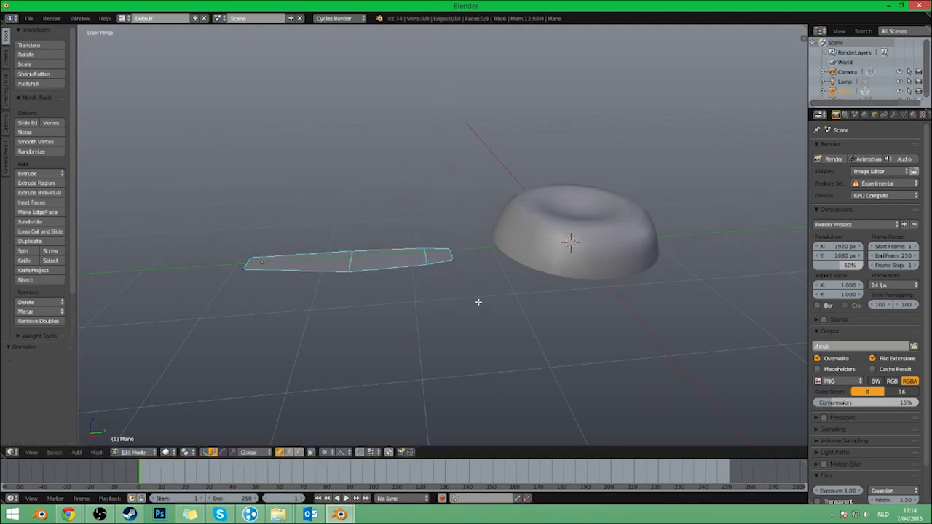
Try lowering the tip edge about 0.26 along Z with a larger proportional editing radius, and undo it.
key("a")
key("g")
key("z")
scroll(456, 241, "down", 6)
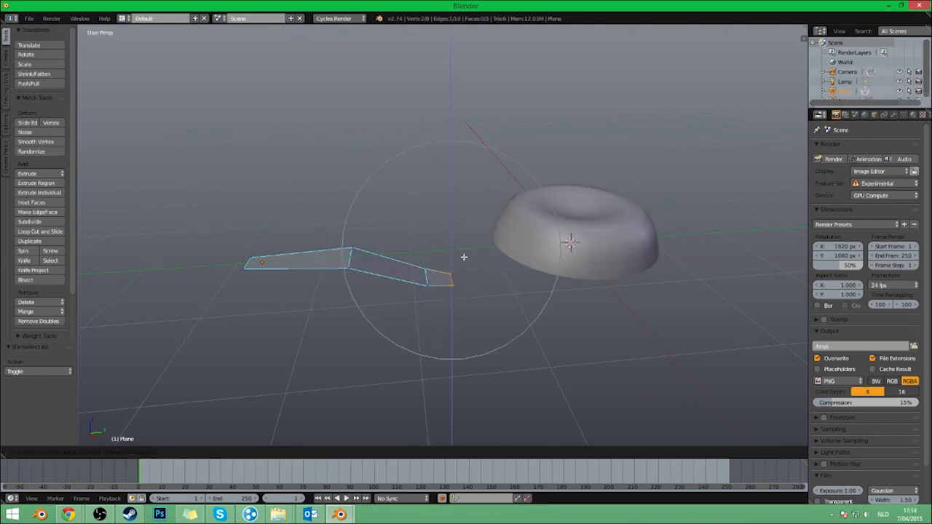
left_click(465, 247)
scroll(453, 310, "up", 1)
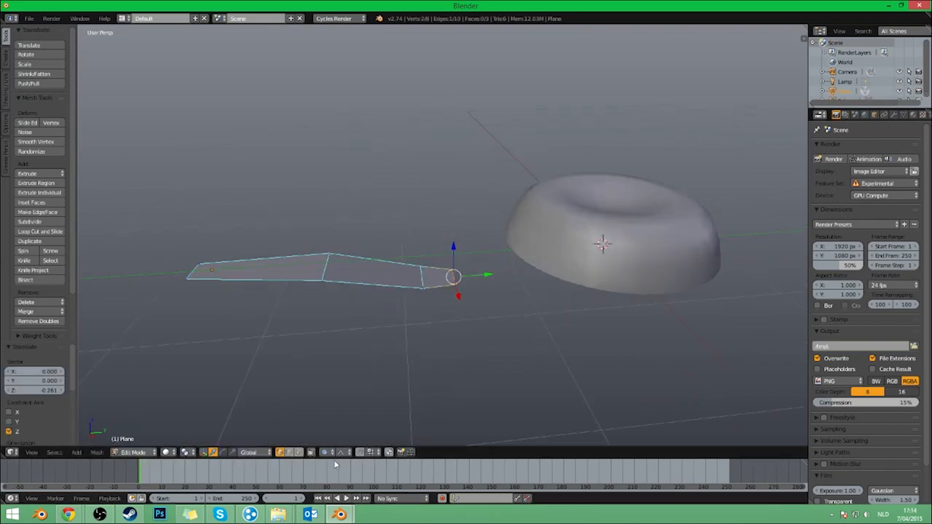
key("ctrl+z")
Set the proportional editing falloff to Root and lower the tip edge about 0.40 along Z with a small influence radius.
left_click(347, 452)
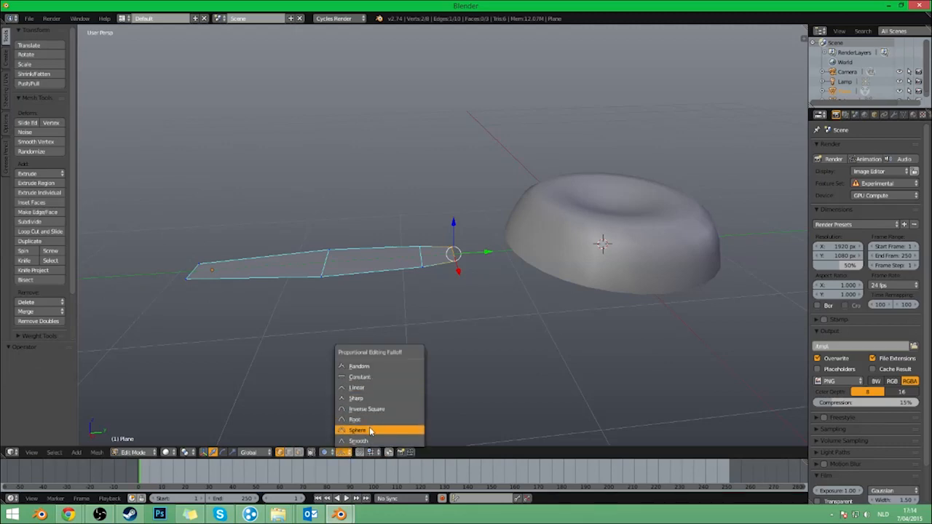
left_click(379, 418)
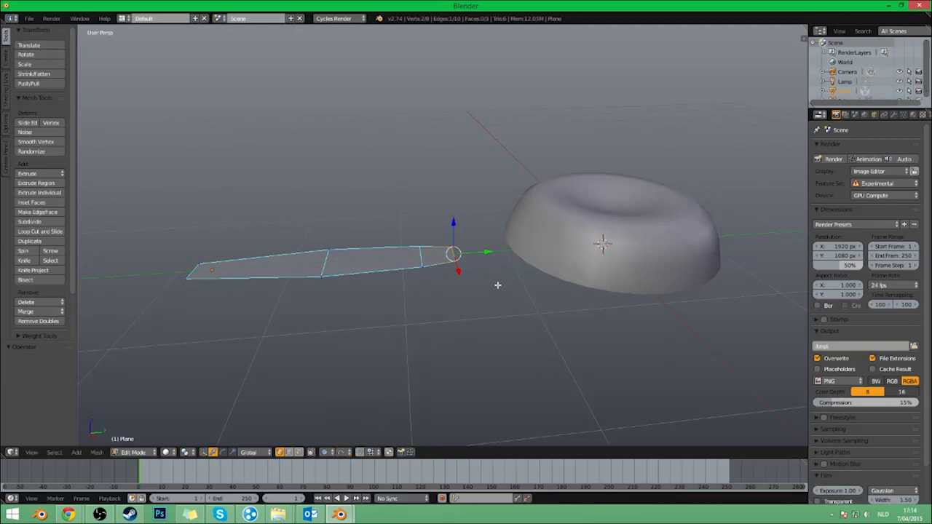
key("g")
key("z")
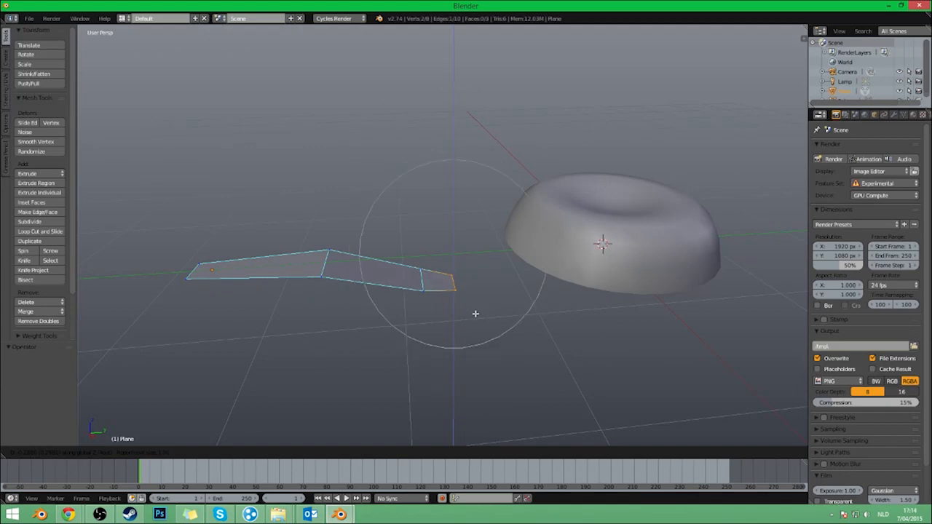
scroll(474, 314, "up", 5)
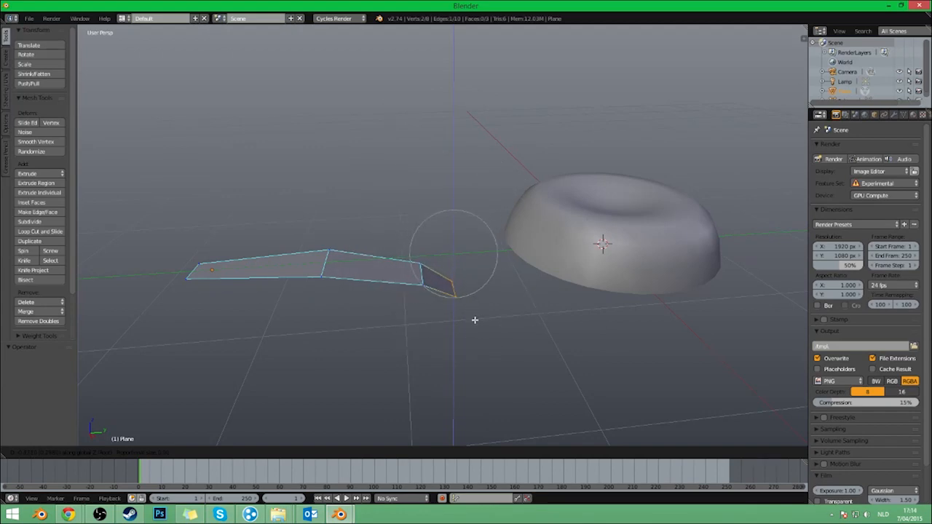
left_click(475, 319)
Move the strip's middle cross edge slightly along Z and return to Object Mode.
scroll(471, 304, "down", 3)
mouse_move(470, 304)
middle_mouse_down()
mouse_move(476, 281)
mouse_move(476, 304)
middle_mouse_up()
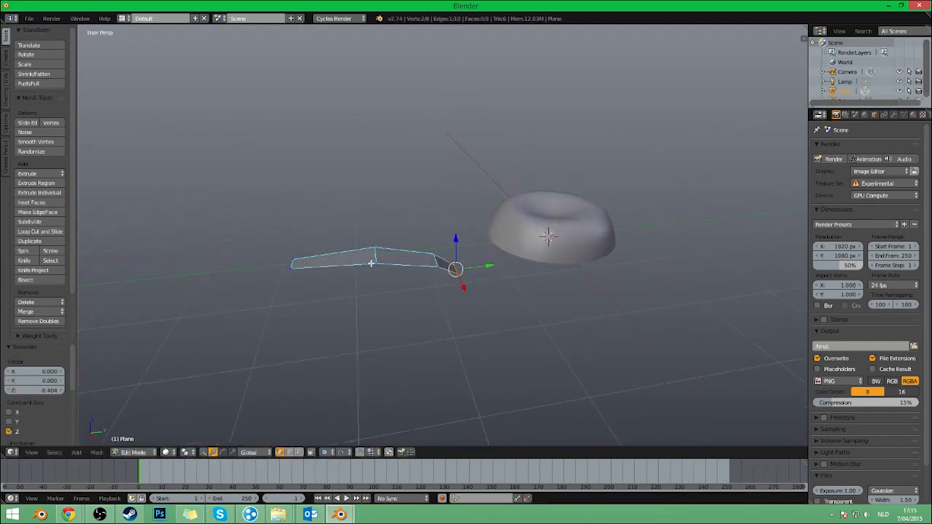
right_click(372, 263)
right_click(377, 251, "shift")
key("g")
key("z")
left_click(385, 257)
key("Tab")
Add a Solidify modifier to the strip to give it thickness.
middle_click_drag(417, 270, 426, 295)
scroll(428, 276, "up", 3)
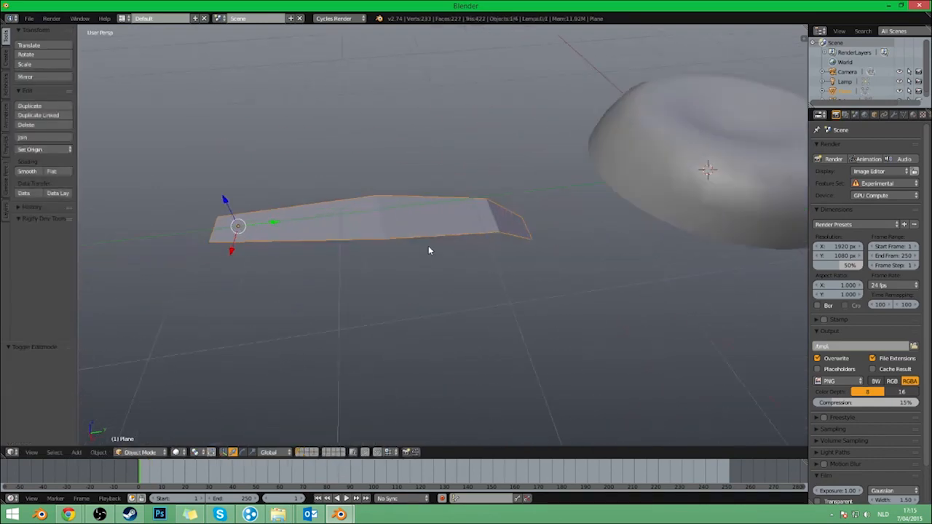
left_click(894, 114)
left_click(866, 147)
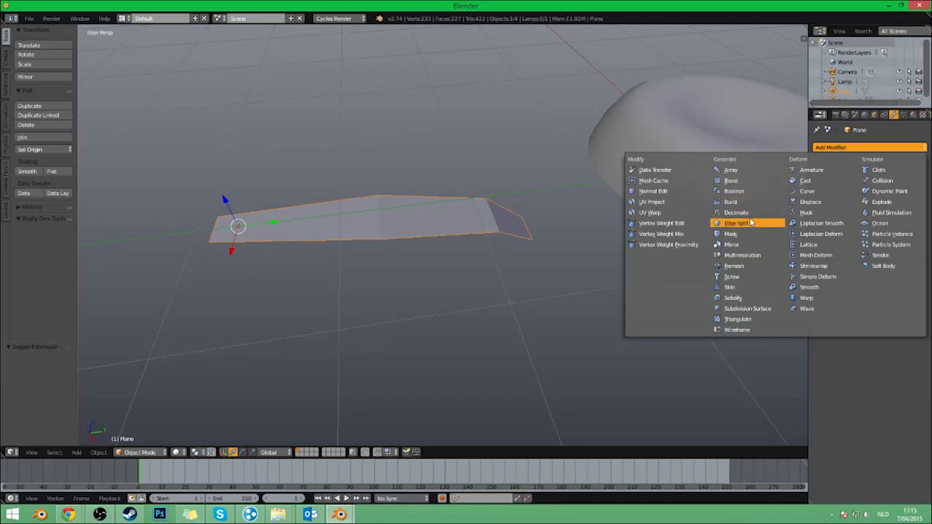
left_click(732, 298)
middle_click_drag(713, 298, 519, 196)
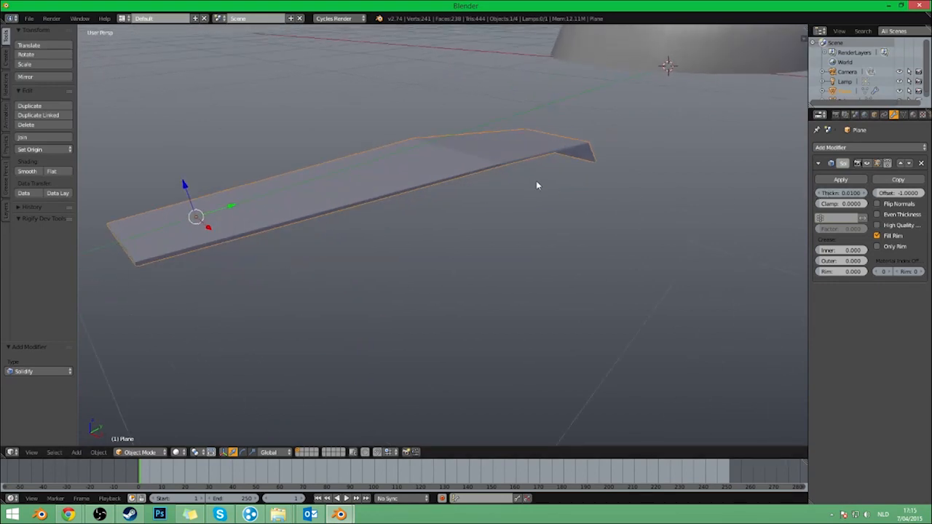
Add a Subdivision Surface modifier to the strip and set its view subdivisions to 2.
middle_click_drag(534, 184, 540, 200)
left_click(837, 147)
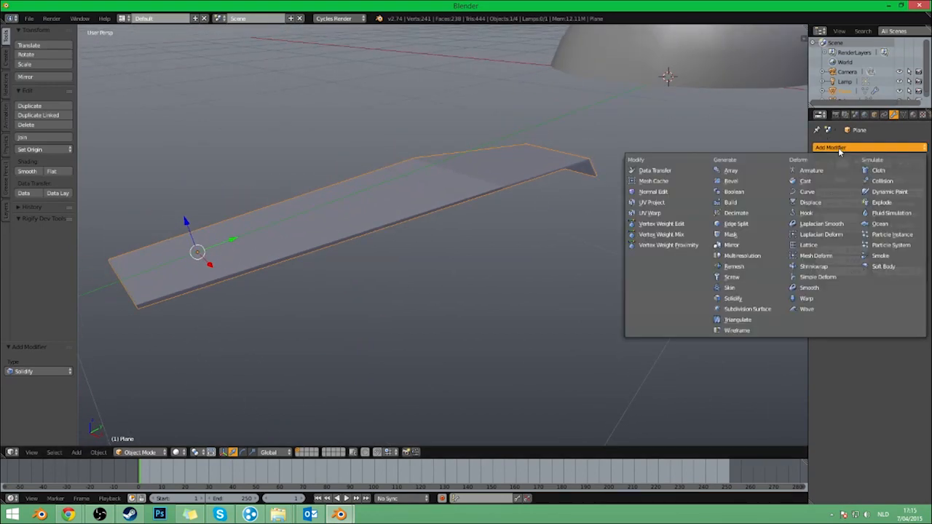
left_click(755, 311)
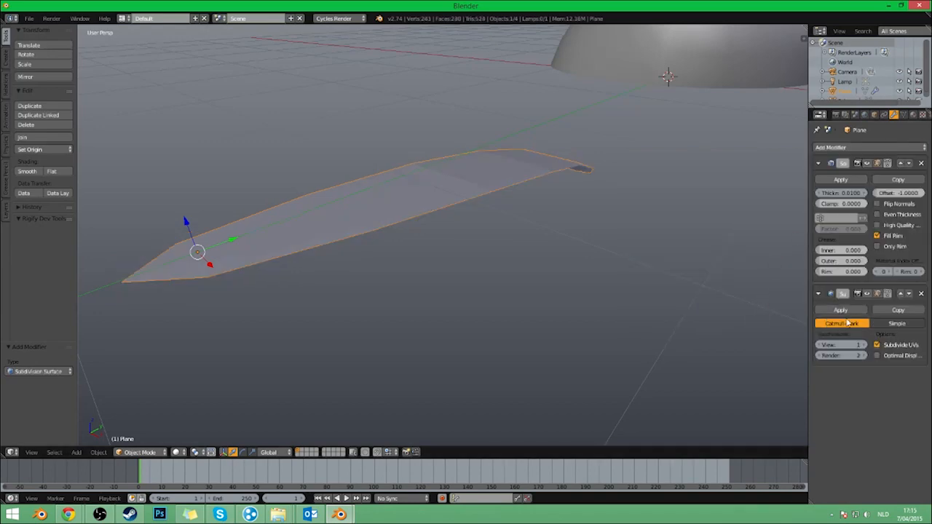
left_click(861, 345)
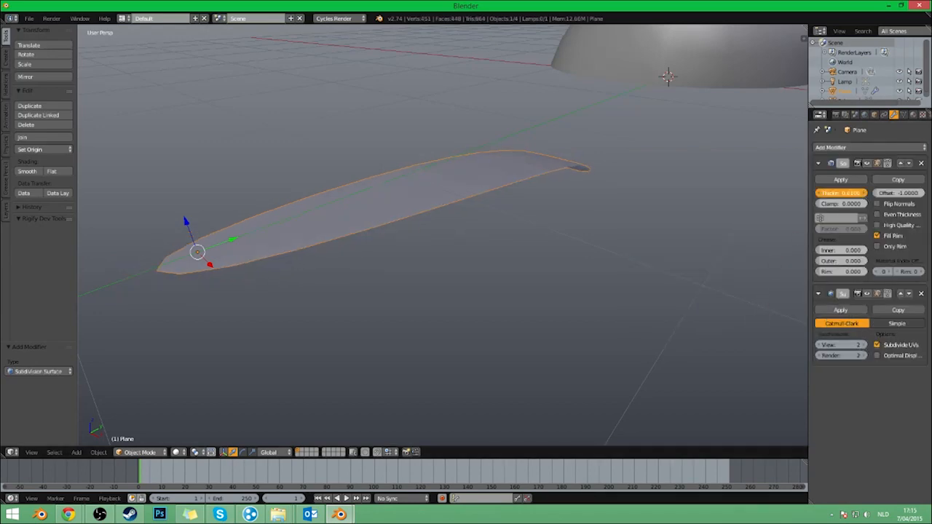
Set the strip's Solidify thickness to 0.0310 and shade the strip smooth.
left_click_drag(840, 193, 853, 193)
middle_click_drag(536, 166, 456, 229)
left_click(31, 171)
mouse_move(378, 219)
middle_mouse_down()
mouse_move(458, 246)
mouse_move(541, 221)
middle_mouse_up()
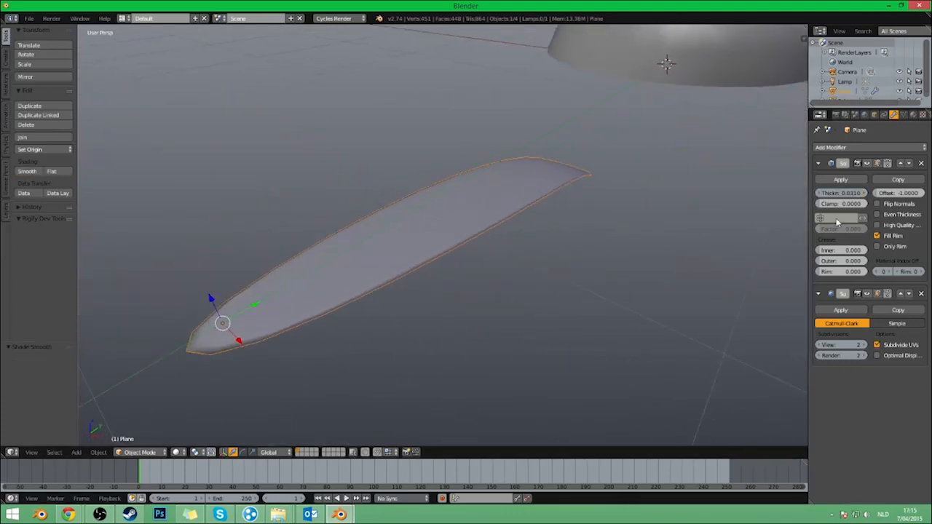
Try 4 view subdivisions on the long blade and inspect its surface in wireframe and solid shading.
left_click(863, 346)
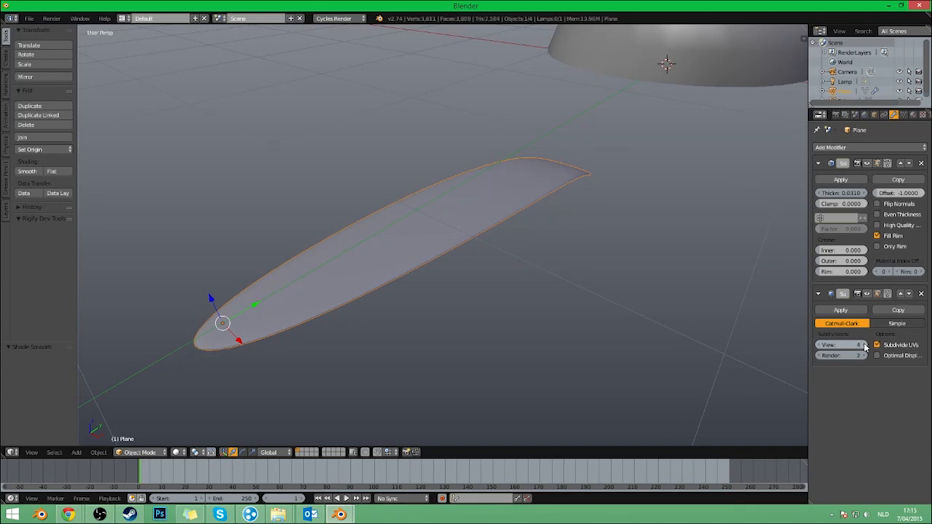
mouse_move(537, 291)
middle_mouse_down()
mouse_move(482, 254)
mouse_move(475, 275)
mouse_move(544, 260)
mouse_move(647, 308)
middle_mouse_up()
key("z")
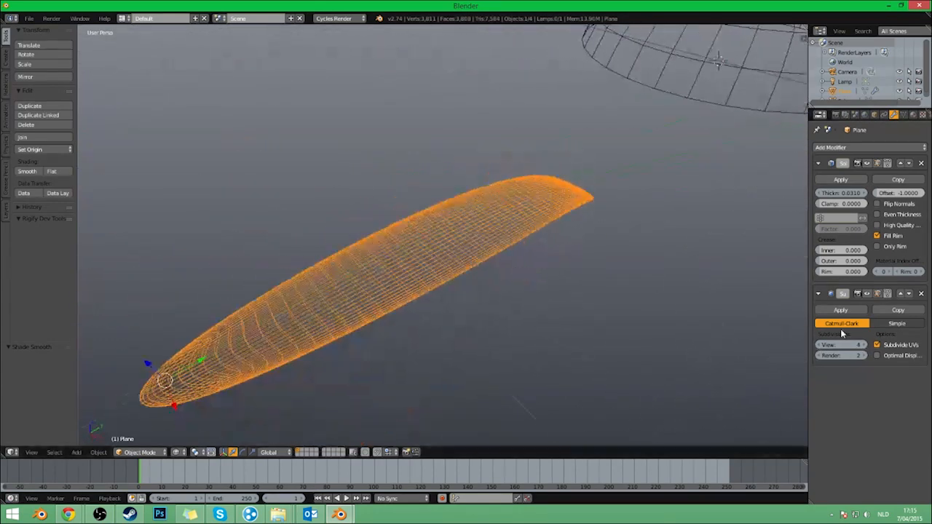
key("z")
scroll(572, 233, "down", 4)
scroll(570, 233, "up", 8)
middle_click_drag(569, 235, 604, 219)
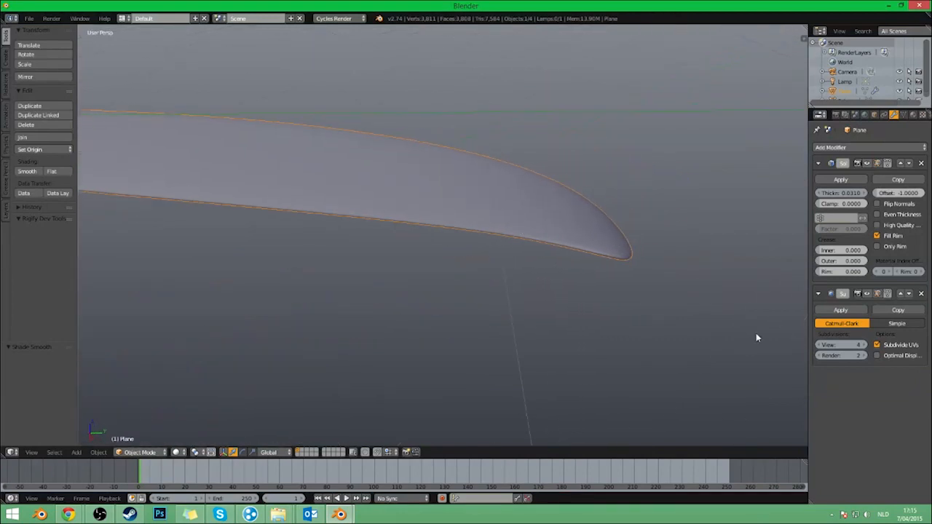
middle_click_drag(619, 274, 681, 261)
scroll(673, 261, "down", 5)
scroll(673, 265, "up", 2)
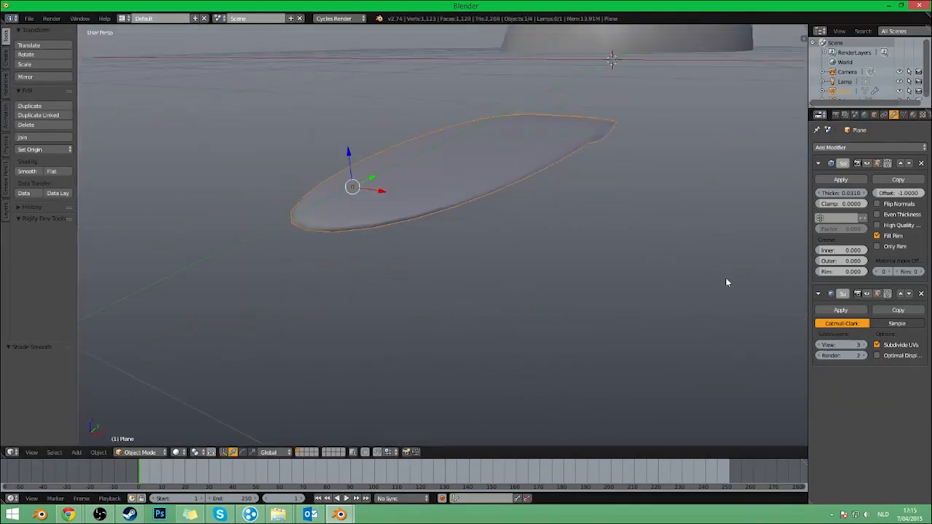
Set the long blade's Subdivision Surface levels to 3 for the view and 4 for rendering.
left_click(863, 344)
scroll(545, 249, "up", 3)
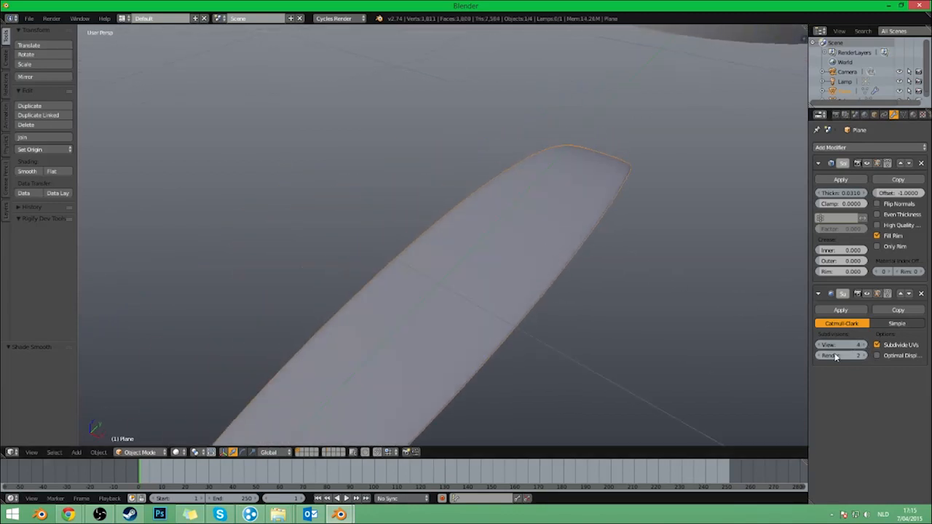
left_click(863, 355)
left_click(863, 355)
left_click(819, 345)
Duplicate the long blade and place the copy beside it along the X axis.
scroll(597, 220, "down", 5)
middle_click_drag(597, 220, 521, 208)
middle_click_drag(593, 204, 500, 222)
middle_click_drag(599, 233, 549, 309)
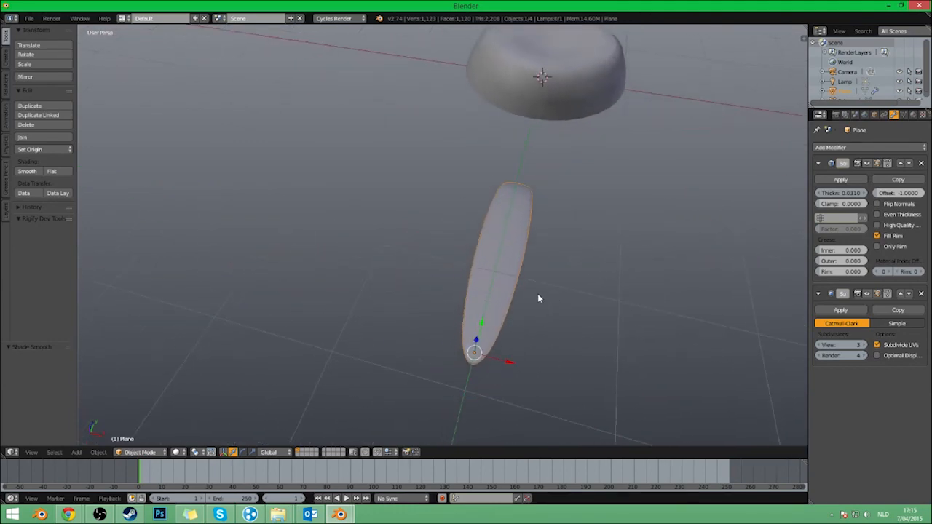
key("shift+d")
key("y")
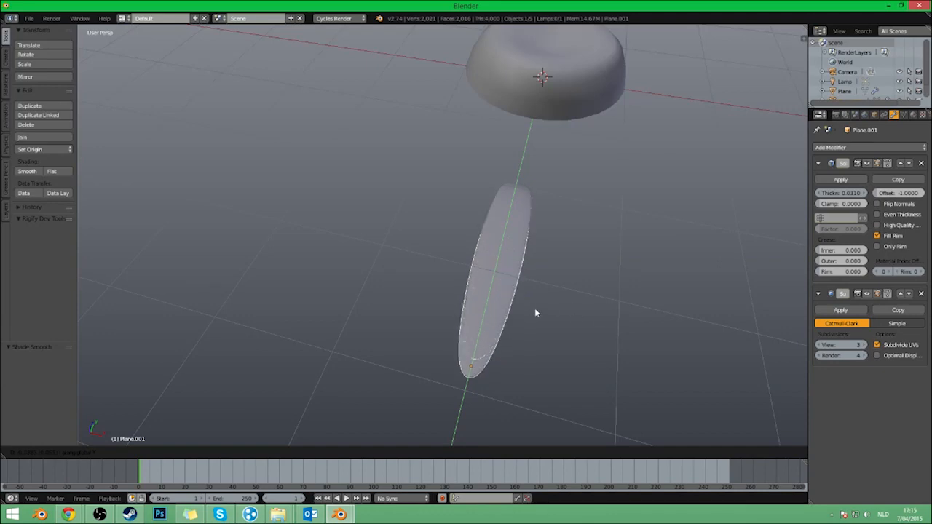
key("x")
left_click(412, 279)
Shorten the copied blade by moving its two tip-side faces -0.810 along Y and scaling them by 0.734 along Y.
scroll(458, 268, "up", 3)
key("Tab")
middle_click_drag(466, 267, 407, 214)
key("a")
key("b")
left_click_drag(277, 133, 520, 240)
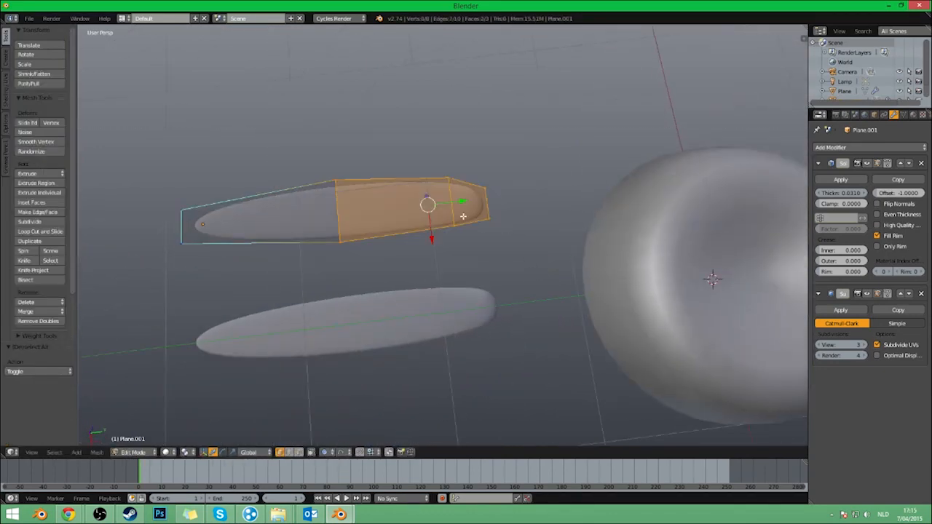
left_click_drag(458, 202, 367, 213)
key("s")
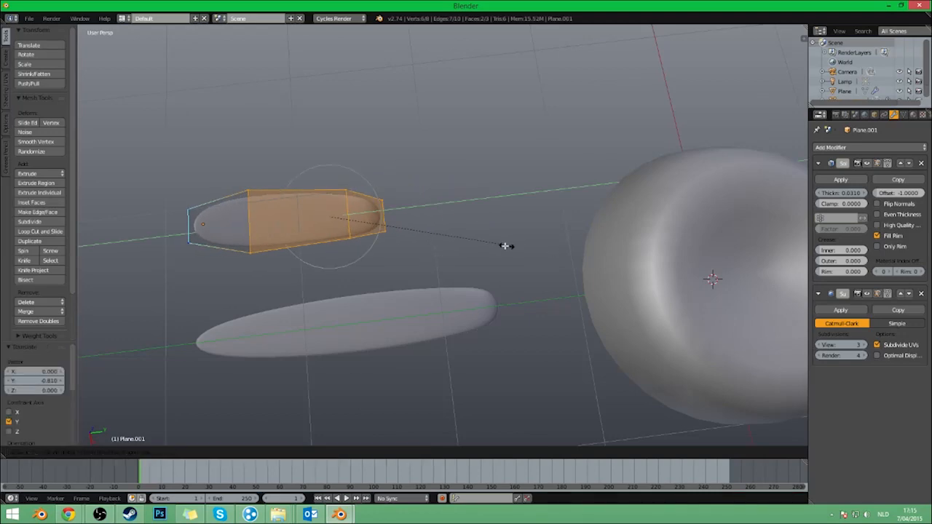
left_click(469, 245)
Widen the short blade by scaling its middle face by 1.266 along X.
middle_click_drag(469, 244, 403, 259)
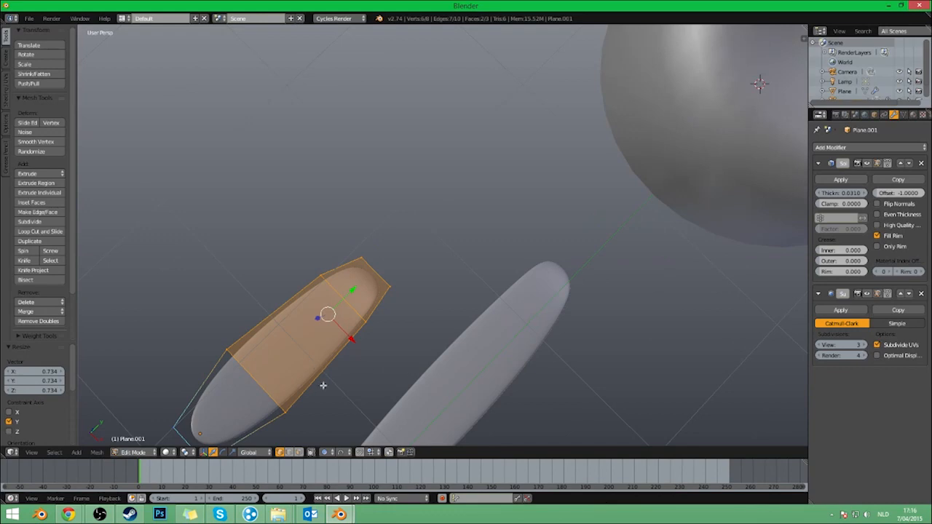
middle_click_drag(371, 346, 313, 248)
key("z")
key("a")
key("b")
left_click_drag(163, 132, 337, 303)
key("s")
key("x")
left_click(343, 346)
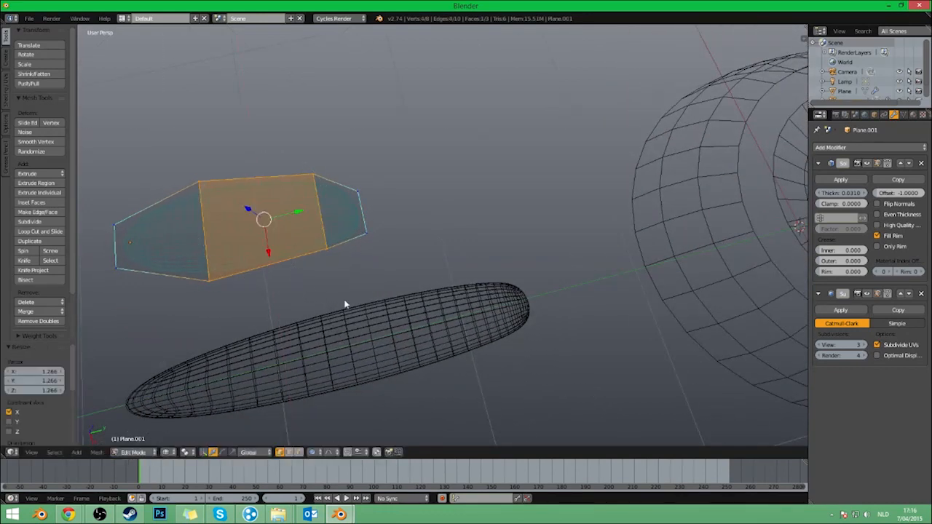
Narrow the short blade's tip edge by scaling it by 0.444, and then adjust its scale once more.
key("Tab")
middle_click_drag(345, 303, 351, 278)
key("z")
key("z")
key("Tab")
key("a")
key("b")
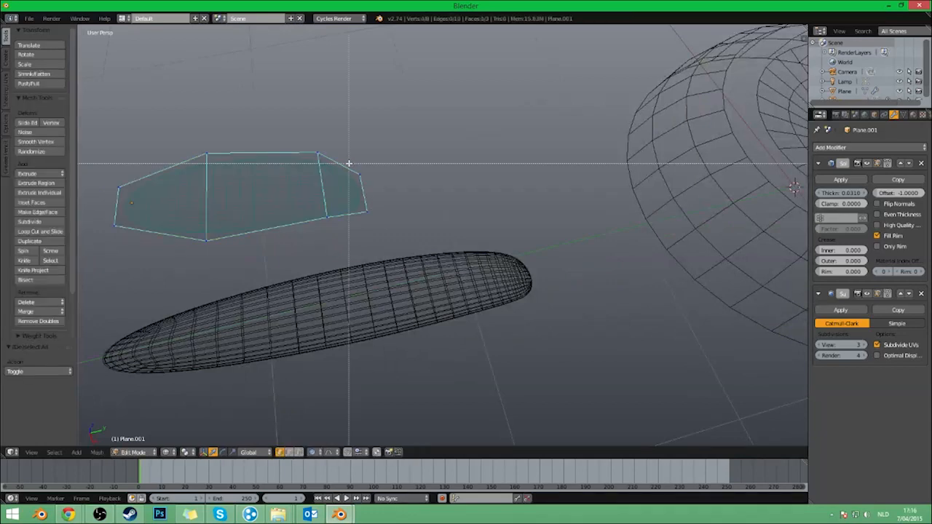
left_click_drag(349, 164, 408, 255)
key("s")
key("z")
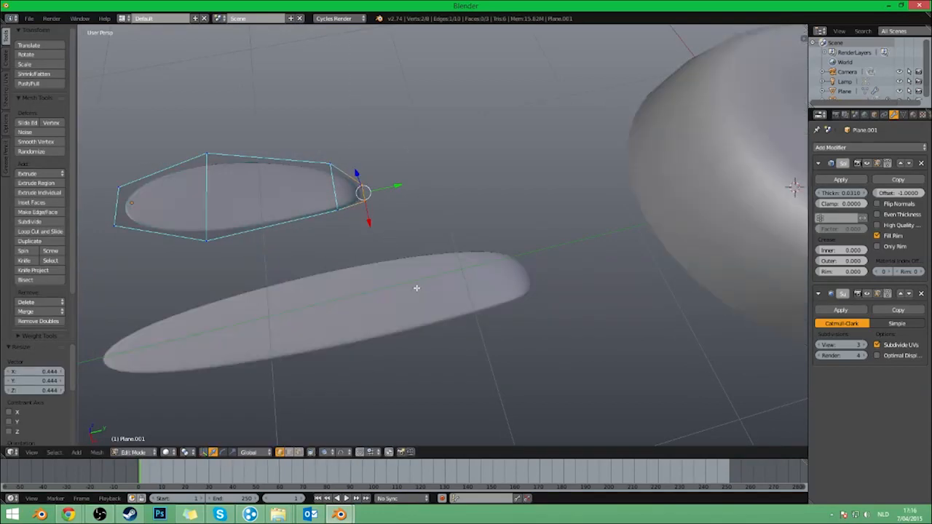
key("s")
left_click(404, 267)
Scale the cross edge next to the short blade's tip and return to Object Mode.
key("a")
right_click(339, 183)
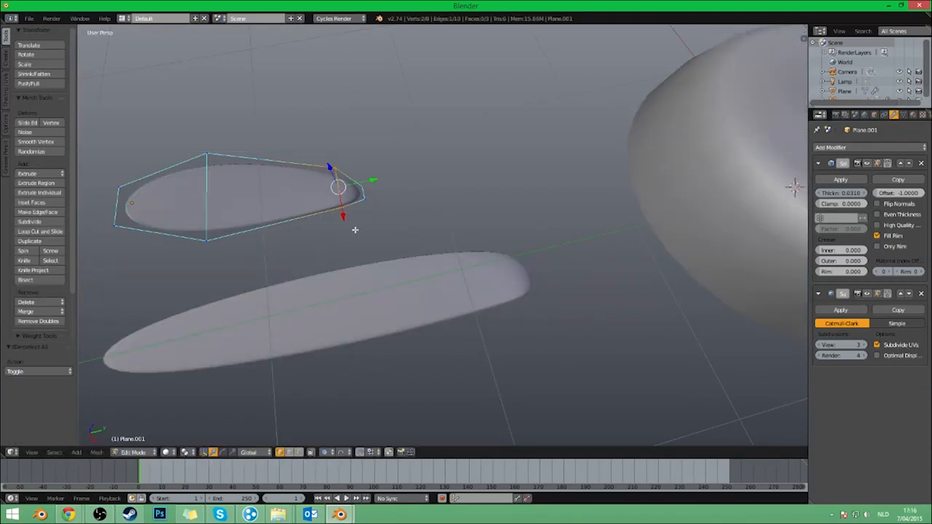
key("s")
left_click(385, 307)
key("Tab")
Set the short blade's Subdivision Surface levels to 2 for both view and render.
middle_click_drag(400, 303, 478, 256)
scroll(474, 261, "down", 2)
scroll(478, 255, "up", 3)
left_click(820, 347)
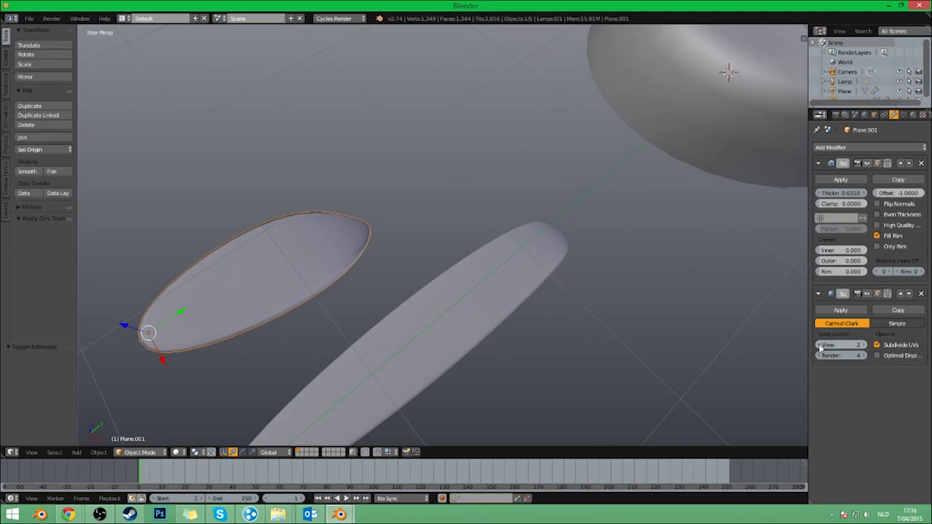
left_click(821, 357)
middle_click_drag(310, 288, 505, 209)
scroll(505, 208, "up", 5)
middle_click_drag(442, 205, 431, 216)
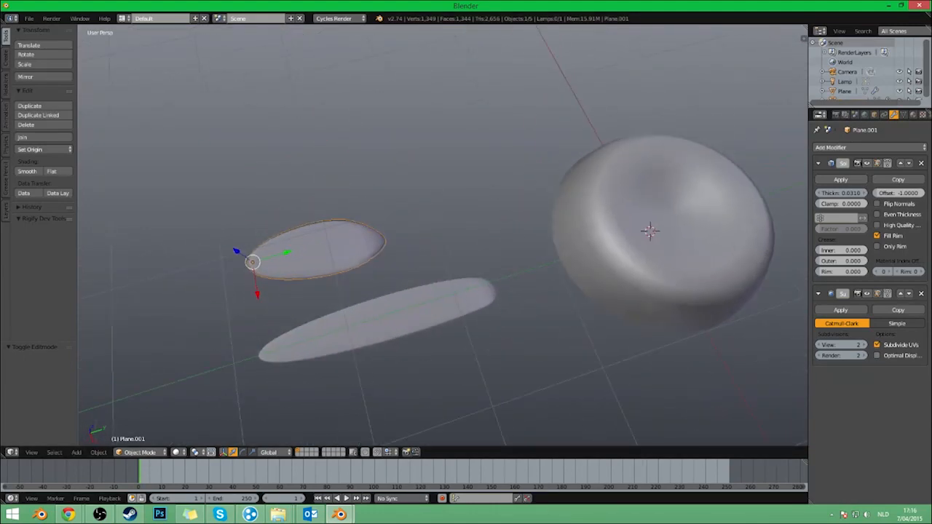
key("alt+Tab")
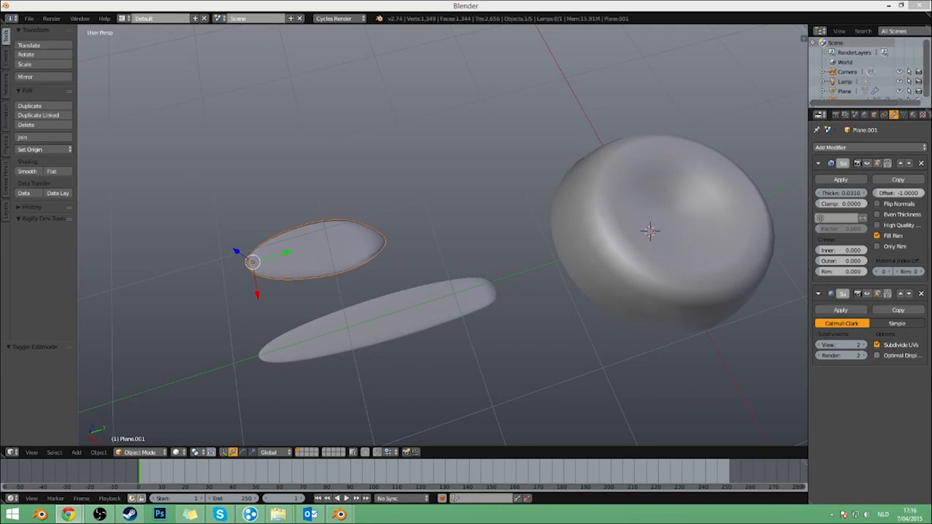
Extrude the bottom edge loop of the dome's mesh to extend its lower rim.
middle_click_drag(528, 252, 440, 230)
right_click(556, 215)
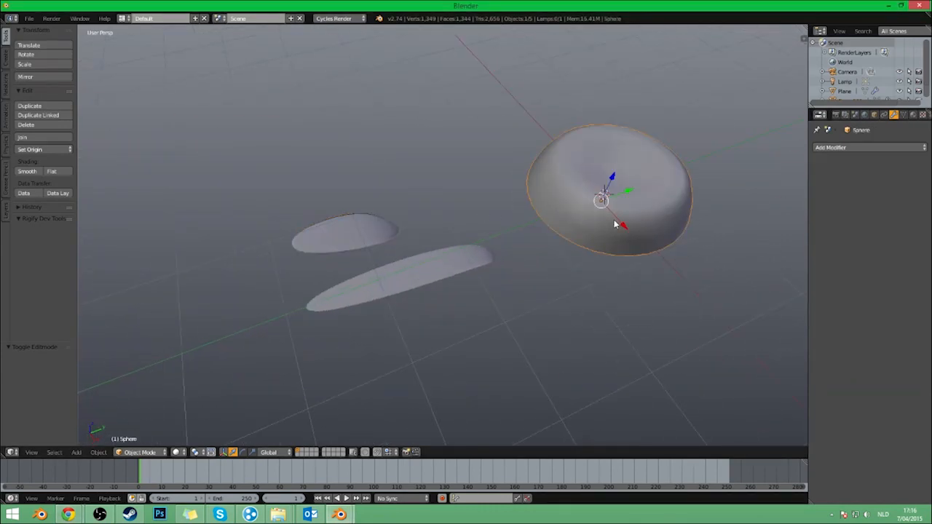
key("Tab")
middle_click_drag(553, 233, 494, 230)
right_click(494, 229, "alt")
key("e")
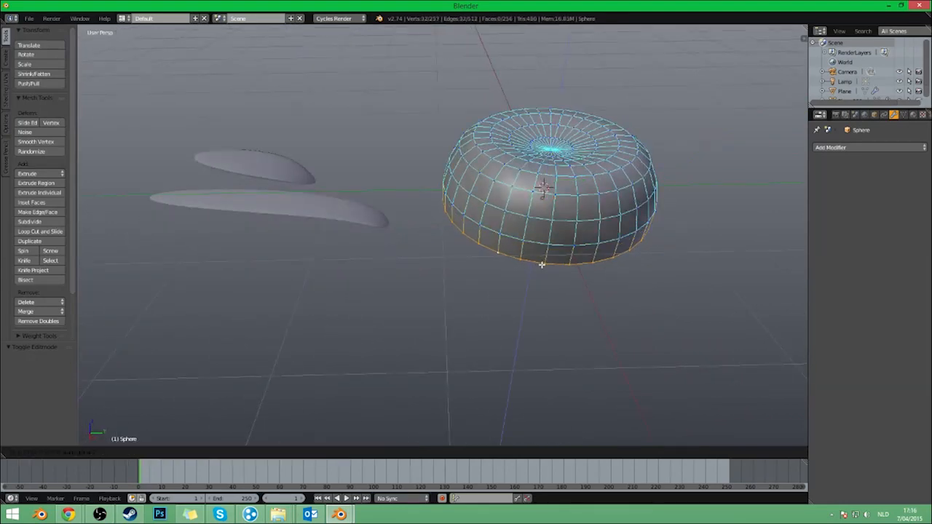
left_click(541, 264)
Scale the dome's entire mesh and return to Object Mode.
middle_click_drag(540, 264, 494, 225)
key("a")
key("a")
key("s")
left_click(624, 256)
key("Tab")
mouse_move(623, 256)
middle_mouse_down()
mouse_move(532, 248)
mouse_move(513, 211)
mouse_move(560, 245)
mouse_move(578, 193)
mouse_move(568, 228)
mouse_move(577, 230)
mouse_move(510, 251)
mouse_move(557, 240)
mouse_move(599, 245)
mouse_move(593, 269)
mouse_move(588, 254)
mouse_move(529, 257)
middle_mouse_up()
key("Tab")
key("Tab")
left_click(272, 324)
left_click(600, 230, "shift")
key("Tab")
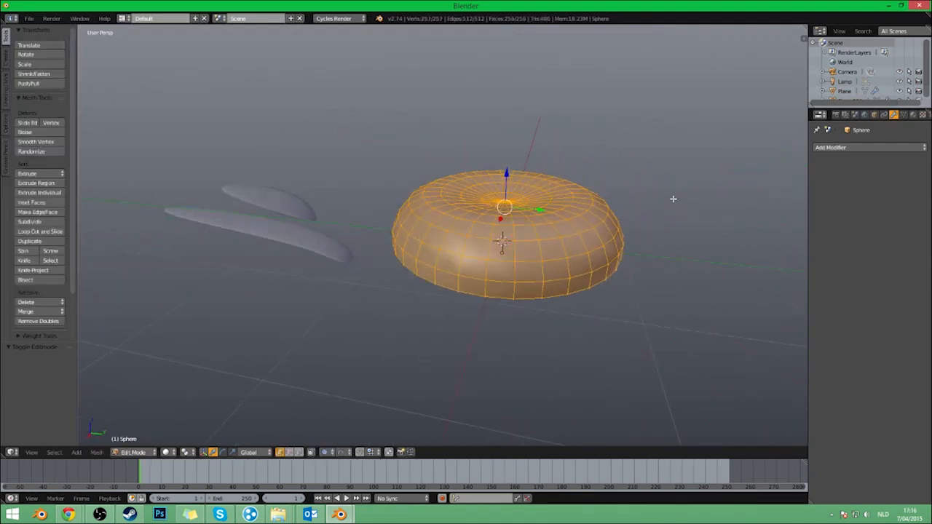
key("Tab")
Widen the properties editor and add a particle system of type Hair to the dome.
left_click_drag(808, 152, 718, 152)
left_click(842, 114)
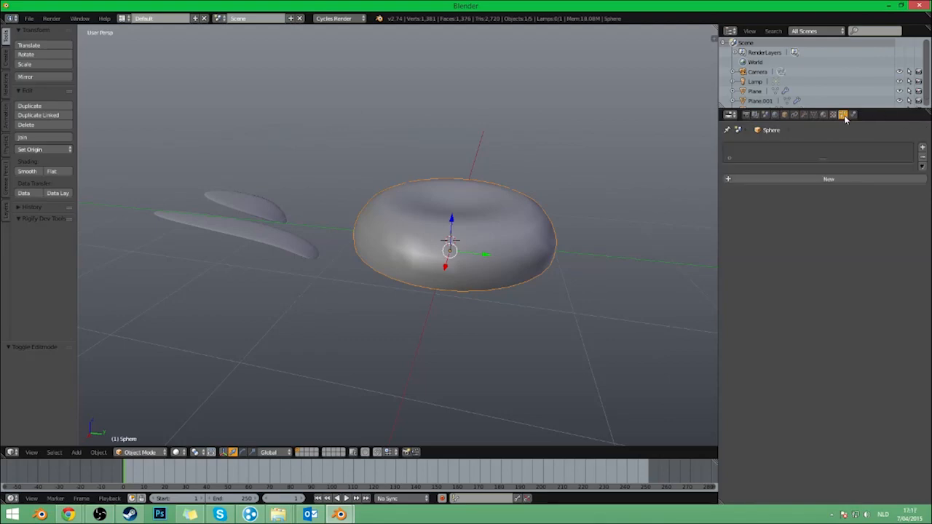
left_click(797, 182)
left_click(800, 191)
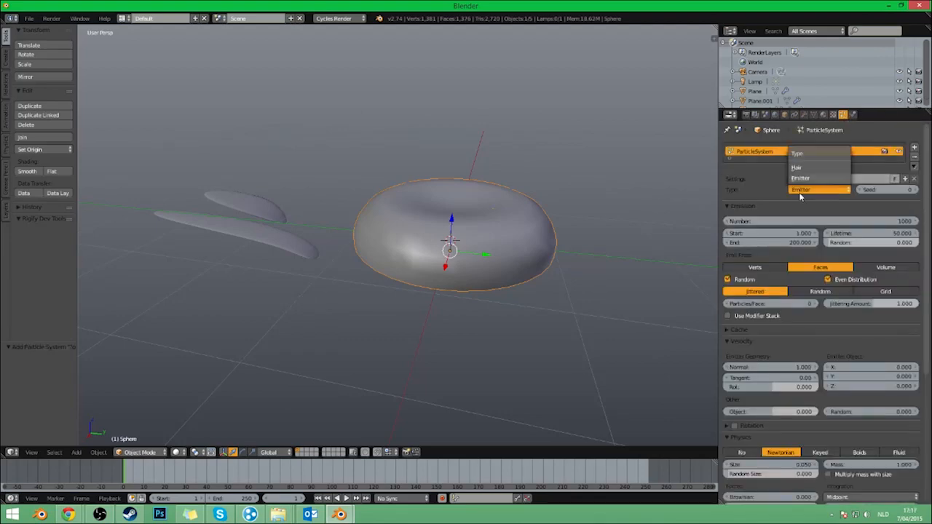
left_click(796, 168)
scroll(489, 177, "down", 4)
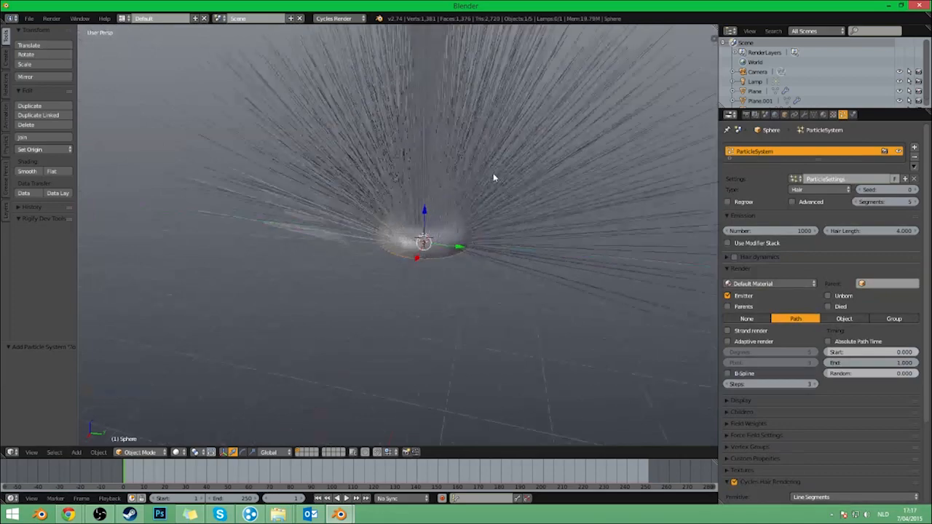
scroll(493, 177, "up", 4)
Rename the dome's particle settings as petals_outer.
left_click(823, 178)
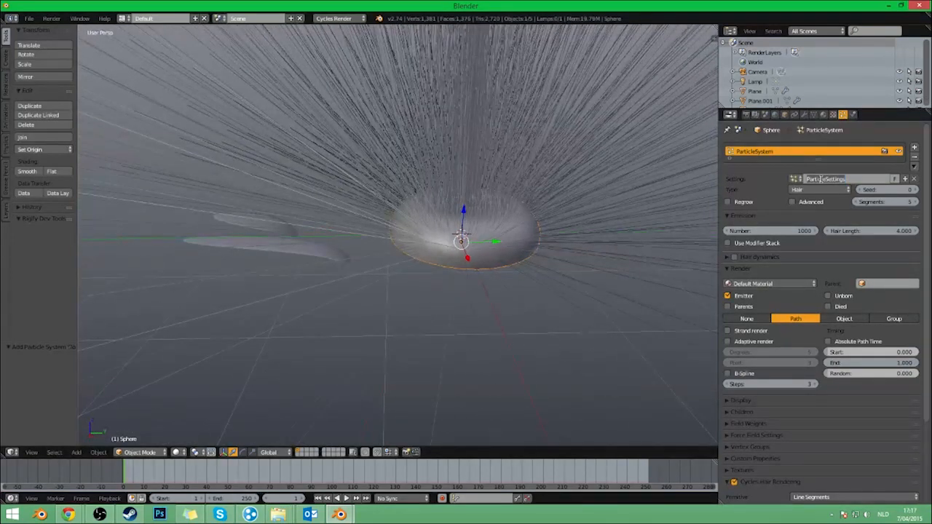
type("pelss")
key("Return")
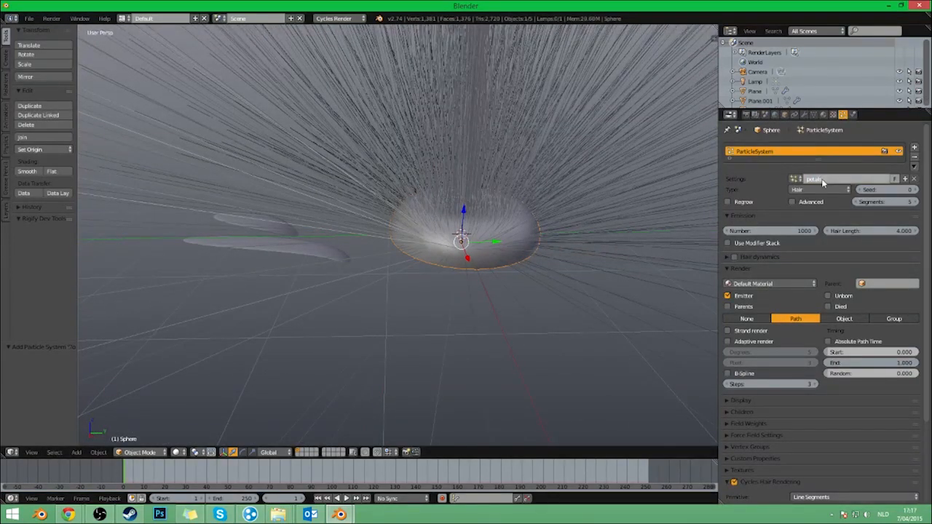
left_click(842, 179)
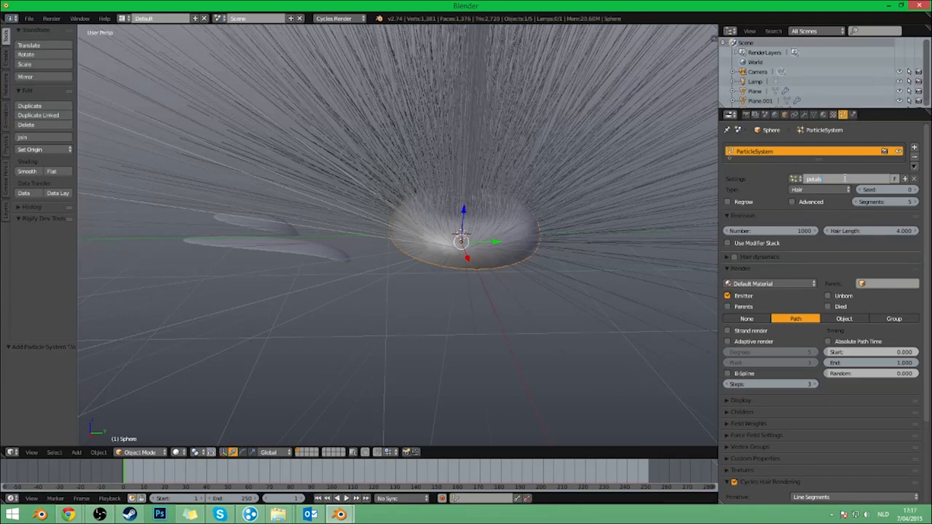
type("_outer")
key("Return")
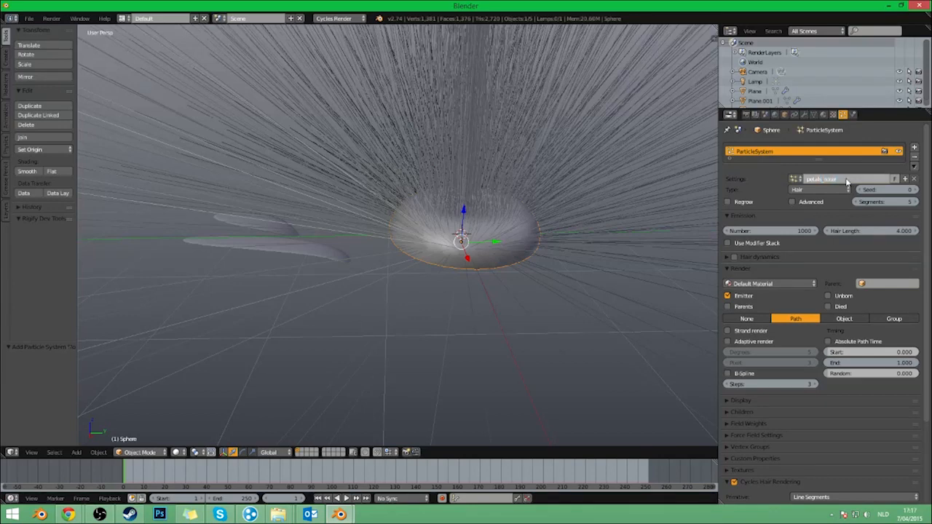
Give the particle system the same name, petals_outer, and enlarge the particle system list.
left_click(830, 176)
key("ctrl+c")
left_click(749, 151)
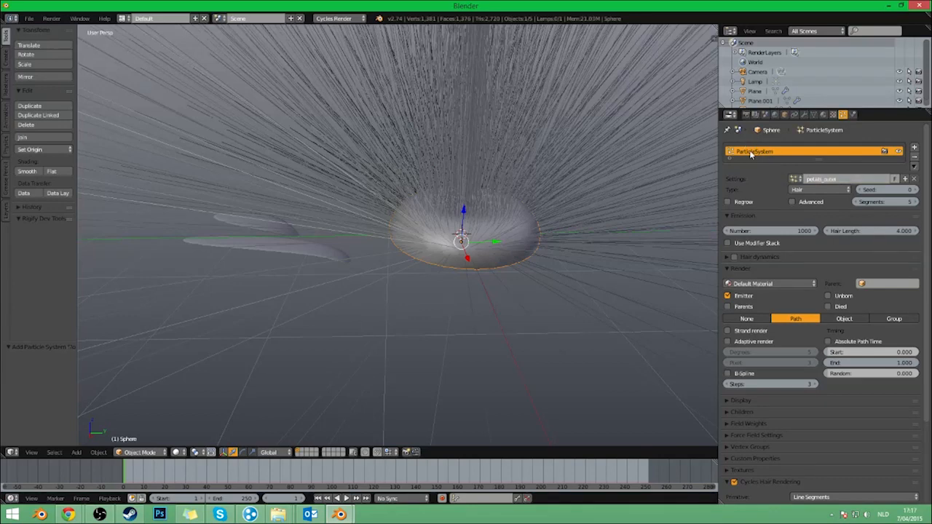
double_click(765, 151)
key("ctrl+v")
key("Return")
left_click_drag(819, 157, 819, 173)
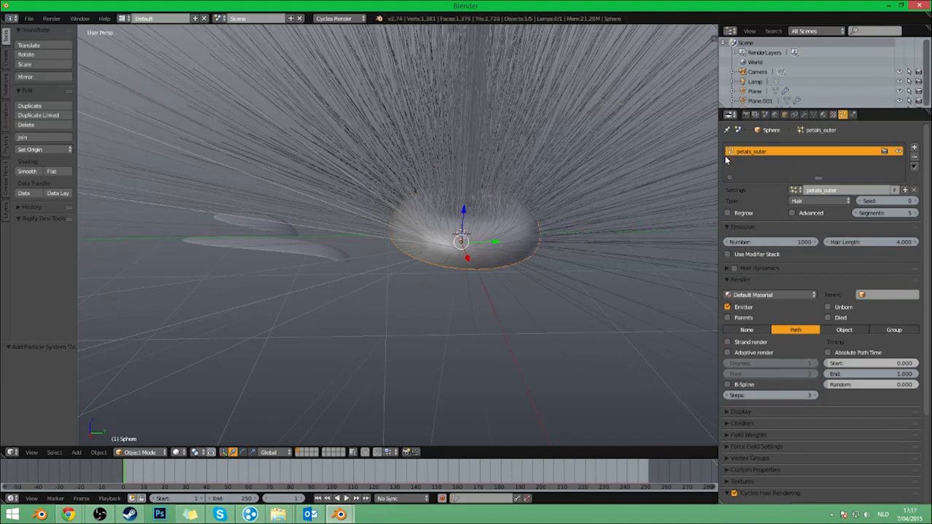
Set the hair particle number to 100 and render the particles as Object.
middle_click_drag(611, 188, 524, 190)
left_click(766, 241)
type("100")
key("Return")
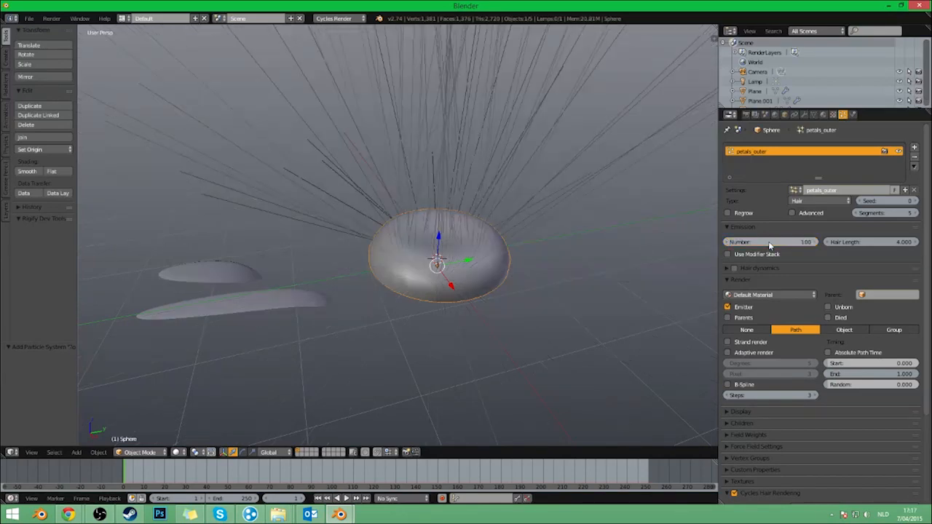
left_click(844, 331)
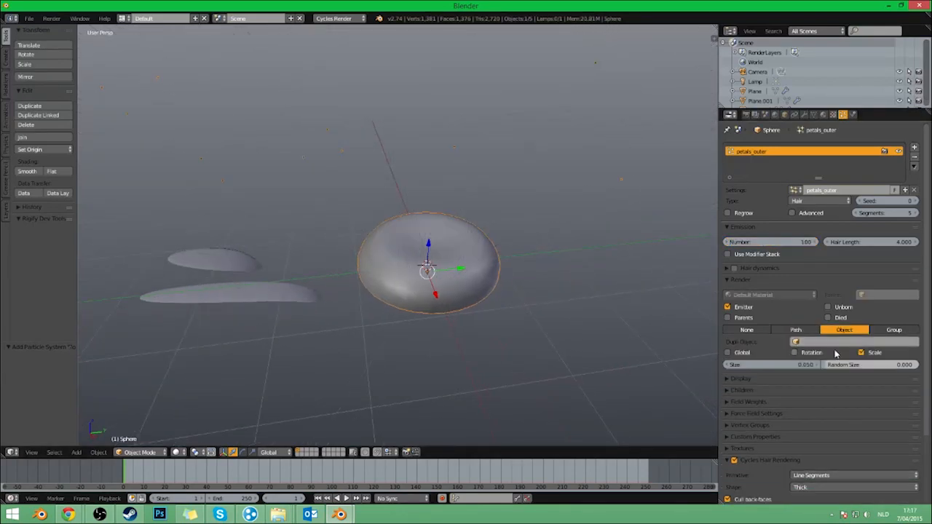
Rename the long blade as petal_big and the short blade as petal_small.
right_click(235, 296)
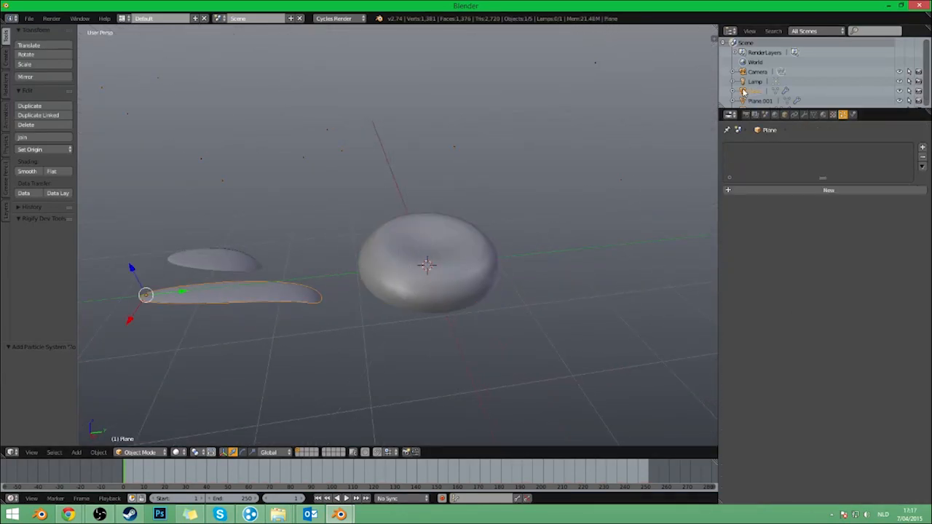
double_click(753, 93)
key("Escape")
right_click(214, 264)
double_click(761, 91)
key("BackSpace")
type("petal_small")
key("Return")
middle_click_drag(442, 167, 466, 229)
scroll(470, 179, "down", 3)
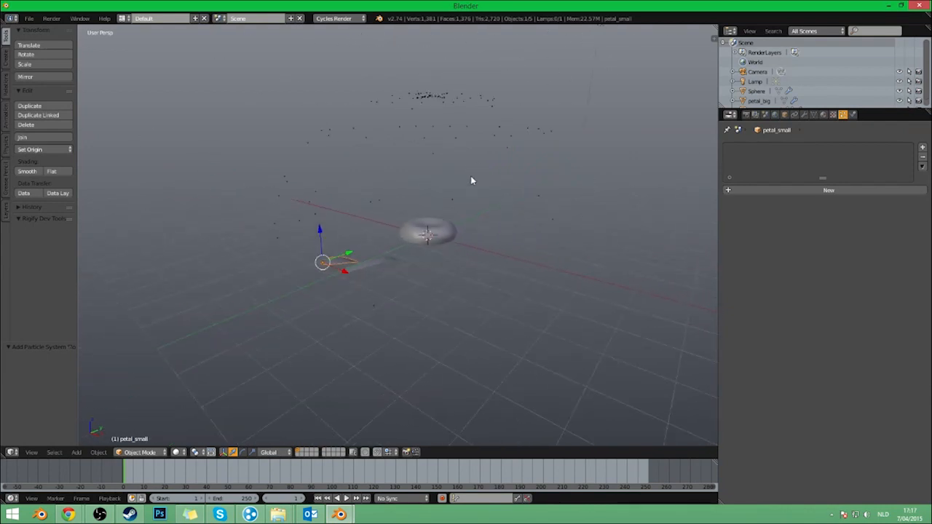
scroll(471, 180, "up", 3)
mouse_move(337, 260)
middle_mouse_down()
mouse_move(331, 292)
mouse_move(342, 290)
middle_mouse_up()
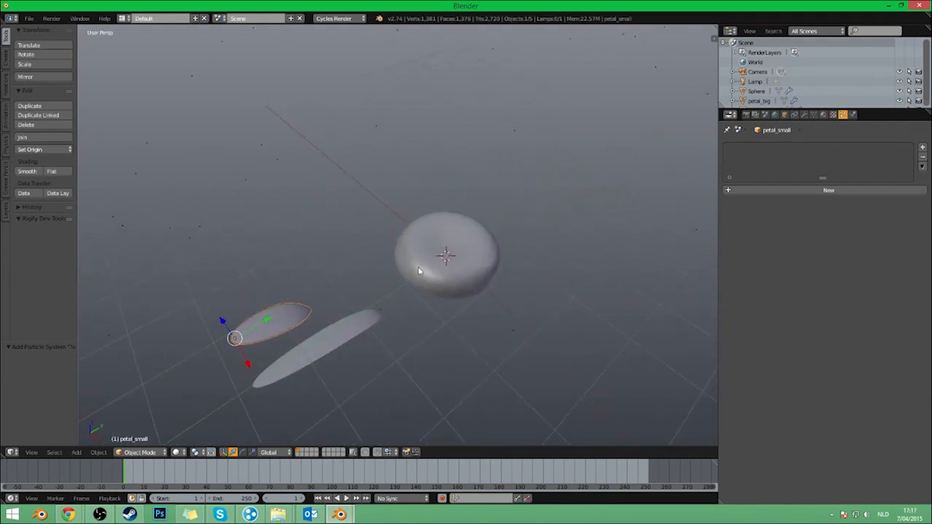
Select the dome and use petal_big as the object rendered by its petals_outer particle system.
right_click(426, 273)
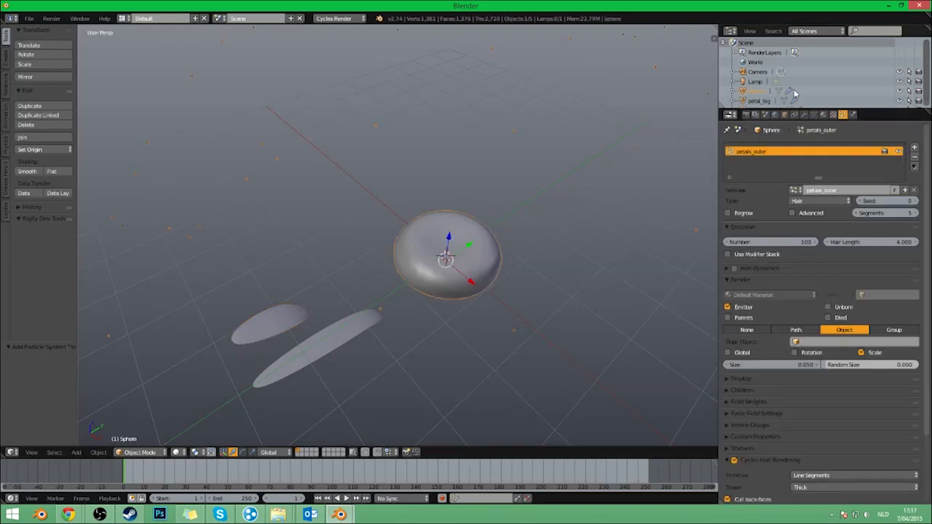
mouse_move(463, 222)
middle_mouse_down()
mouse_move(459, 228)
mouse_move(457, 215)
middle_mouse_up()
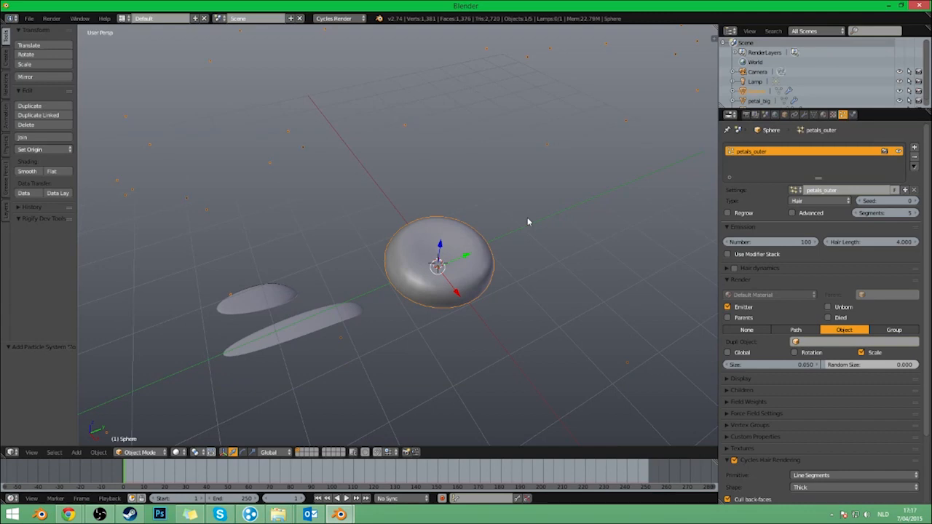
middle_click_drag(528, 222, 597, 287)
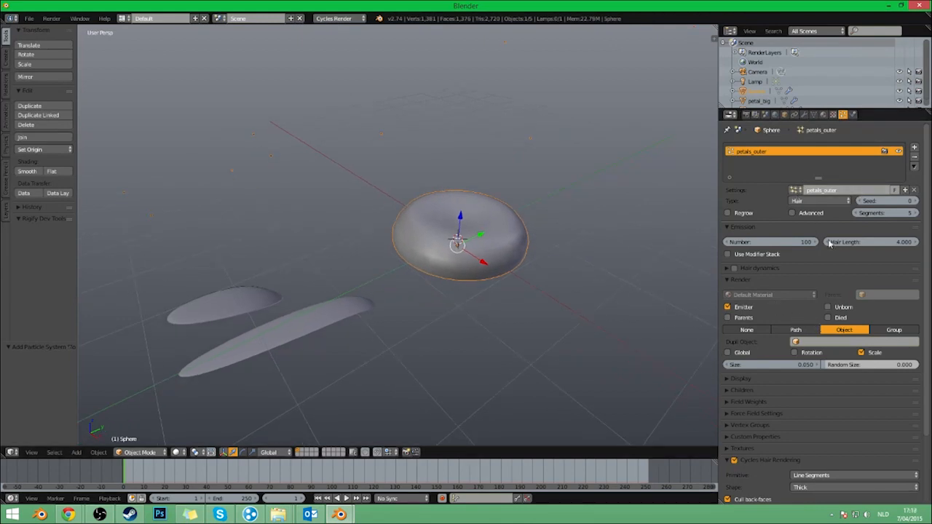
middle_click_drag(703, 206, 604, 247)
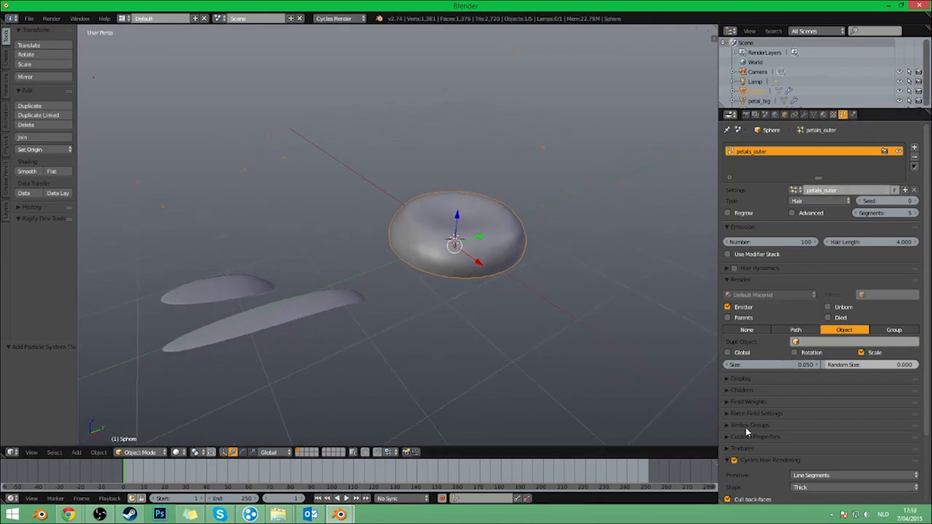
left_click(841, 342)
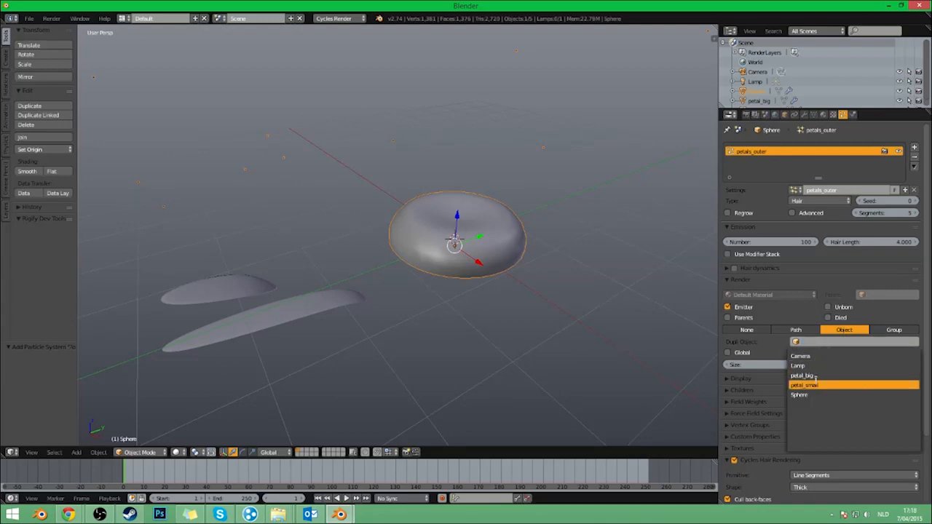
left_click(831, 374)
Examine from several angles how the petals are distributed over the dome.
mouse_move(522, 274)
middle_mouse_down()
mouse_move(486, 297)
mouse_move(534, 251)
mouse_move(529, 259)
middle_mouse_up()
scroll(497, 283, "up", 4)
scroll(530, 258, "down", 2)
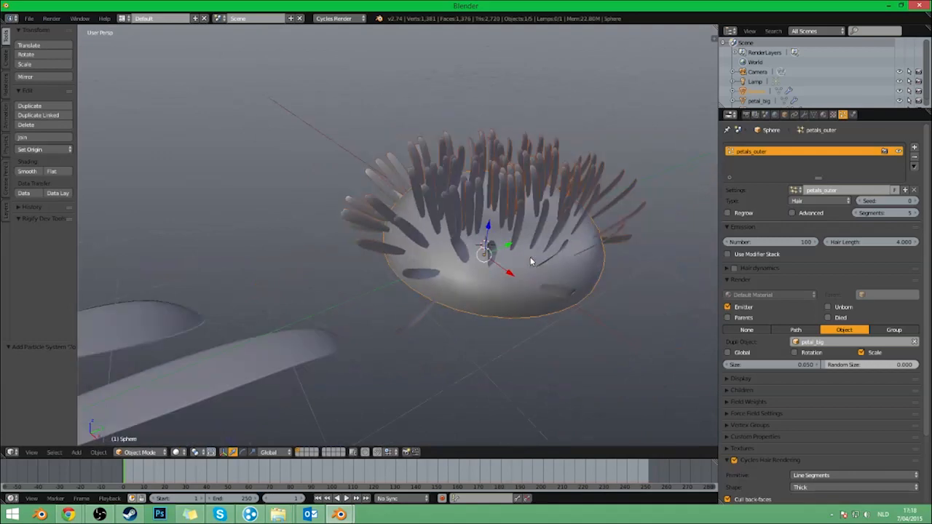
scroll(588, 316, "down", 3)
mouse_move(588, 316)
middle_mouse_down()
mouse_move(482, 316)
mouse_move(571, 308)
middle_mouse_up()
middle_click_drag(429, 198, 474, 184)
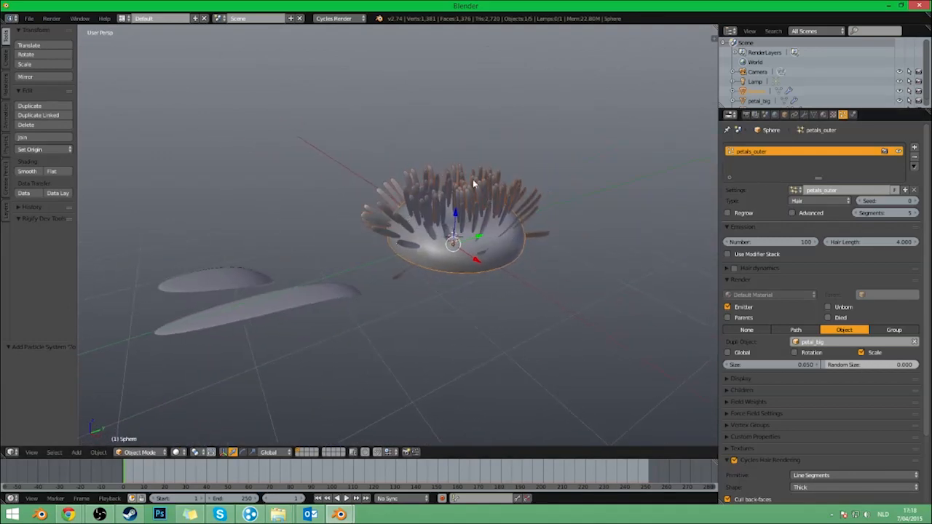
middle_click_drag(429, 206, 489, 258)
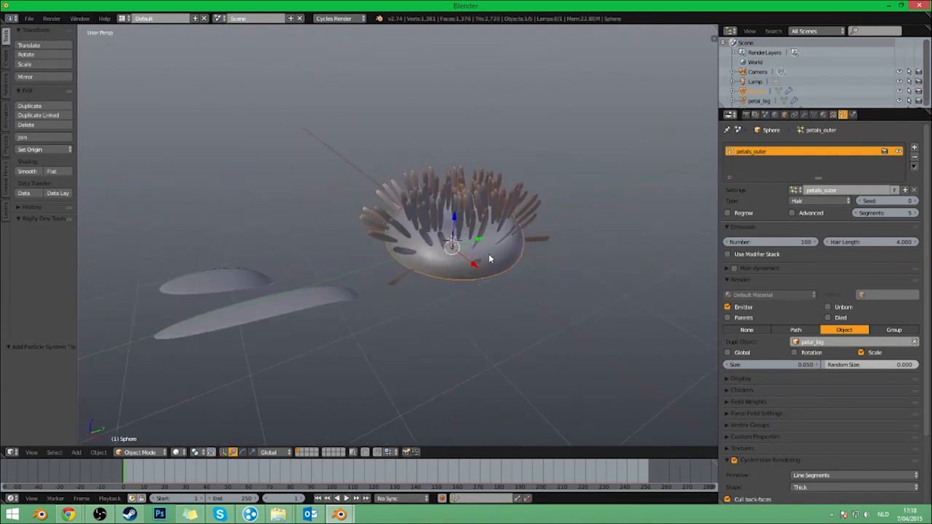
middle_click_drag(426, 262, 542, 251)
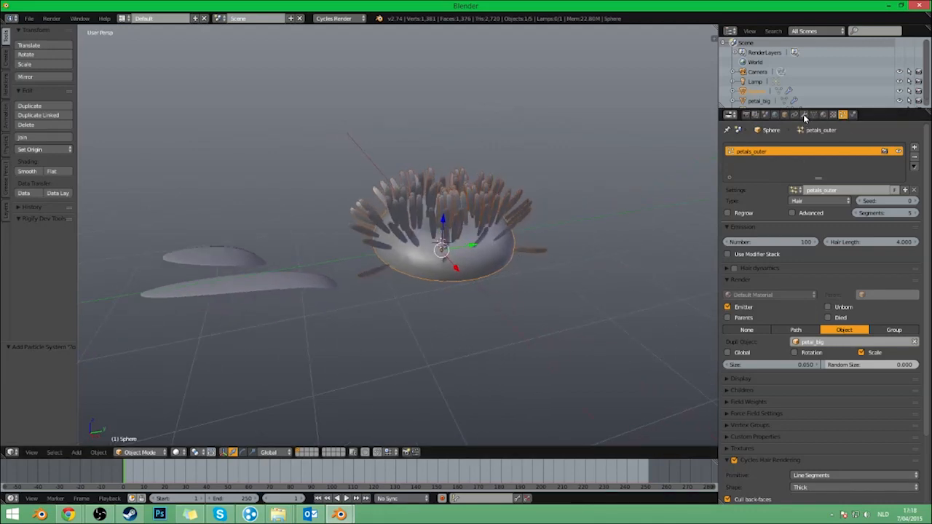
middle_click_drag(607, 202, 627, 201)
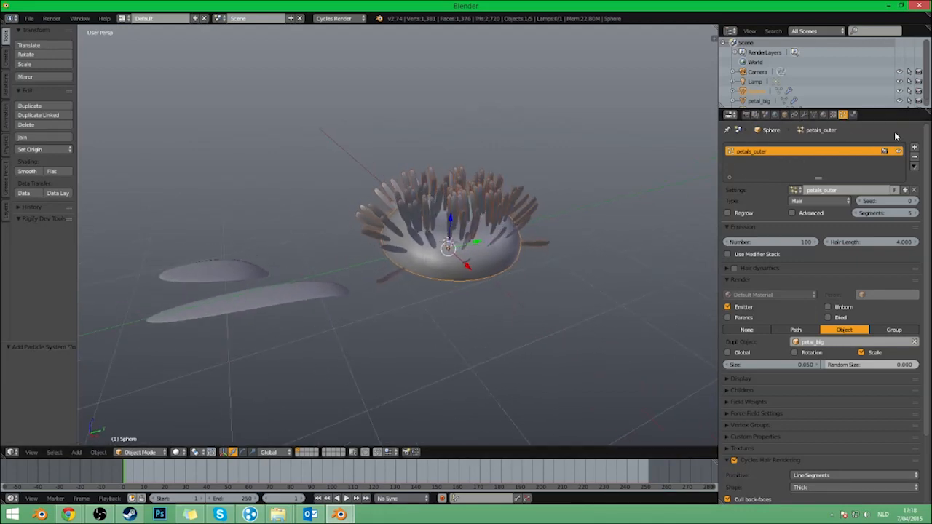
Add a vertex group to the dome and name it petals_outer.
left_click(814, 115)
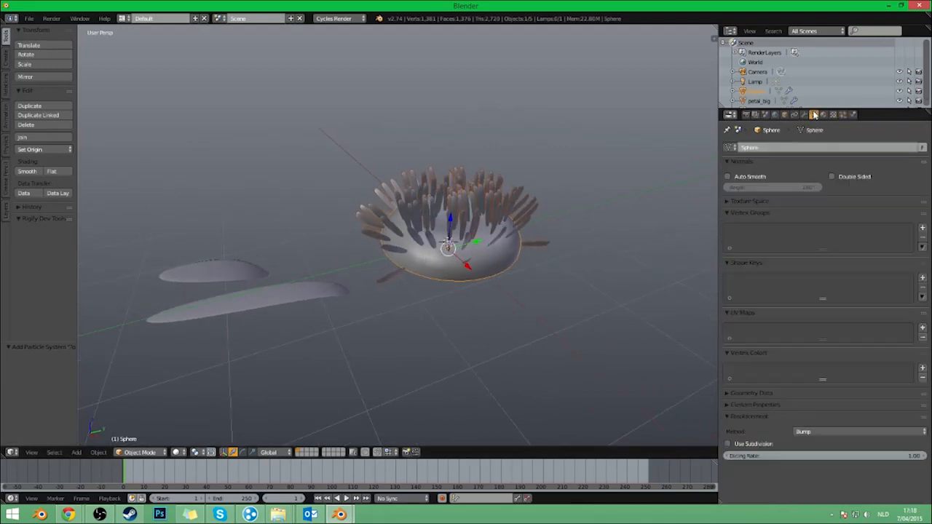
left_click(922, 228)
double_click(749, 233)
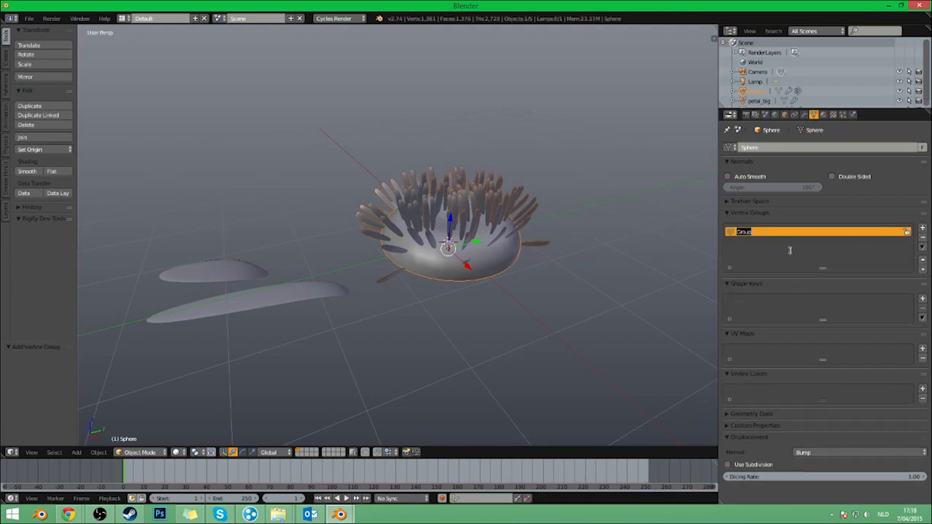
type("petals_outer")
key("Return")
Select only the face bands around the dome's lower side and assign them to the petals_outer vertex group.
middle_click_drag(546, 233, 443, 256)
key("Tab")
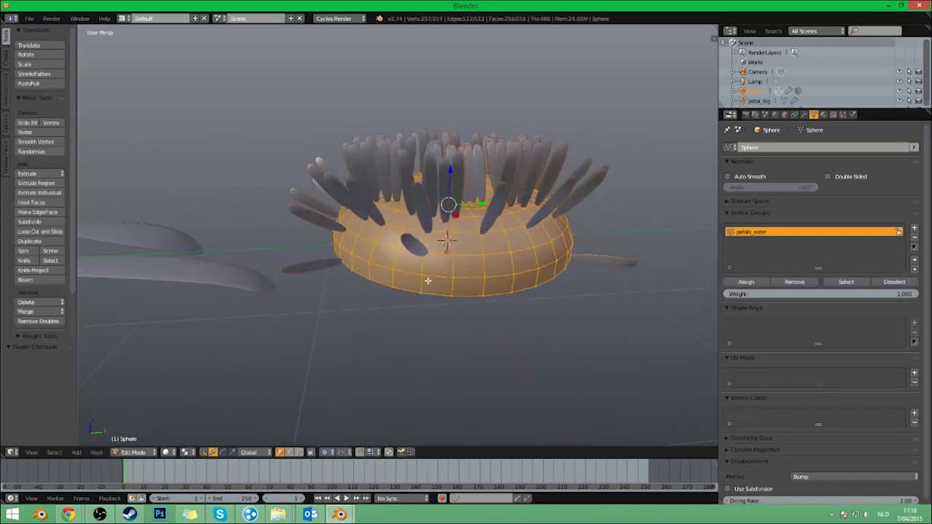
key("a")
left_click(442, 275, "alt")
key("ctrl+KP_Add")
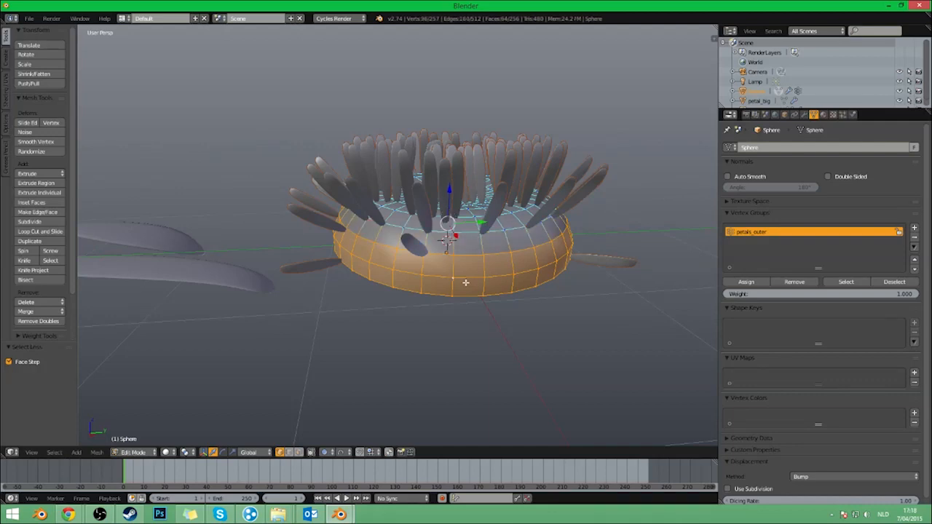
key("ctrl+KP_Add")
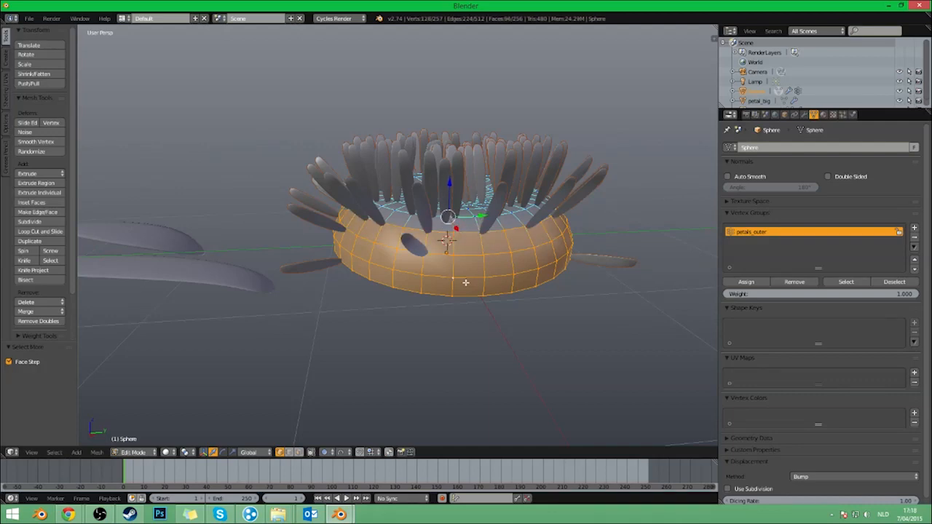
key("ctrl+KP_Subtract")
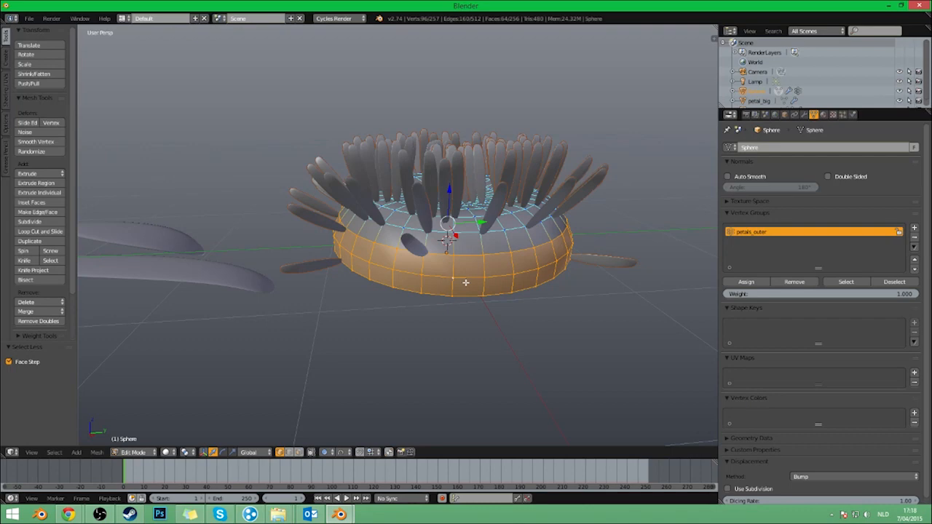
left_click(744, 282)
key("Tab")
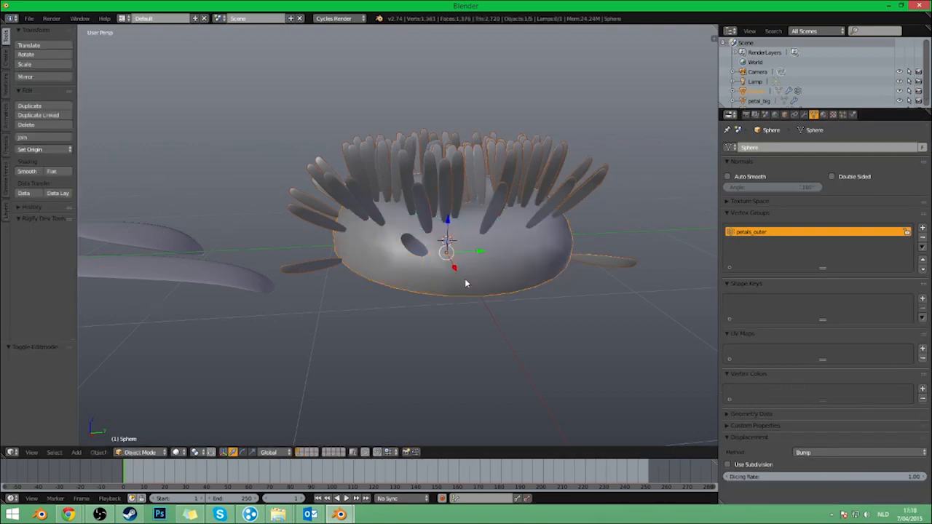
Check the petals_outer weights around the dome in Weight Paint mode and return to Object Mode.
key("ctrl+Tab")
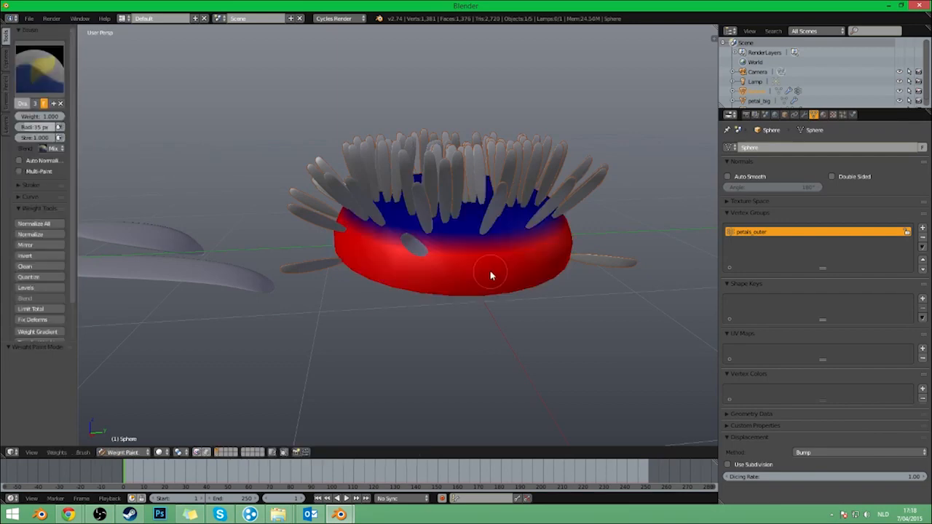
mouse_move(491, 275)
middle_mouse_down()
mouse_move(448, 237)
mouse_move(553, 262)
middle_mouse_up()
left_click(123, 452)
middle_click_drag(557, 340, 338, 312)
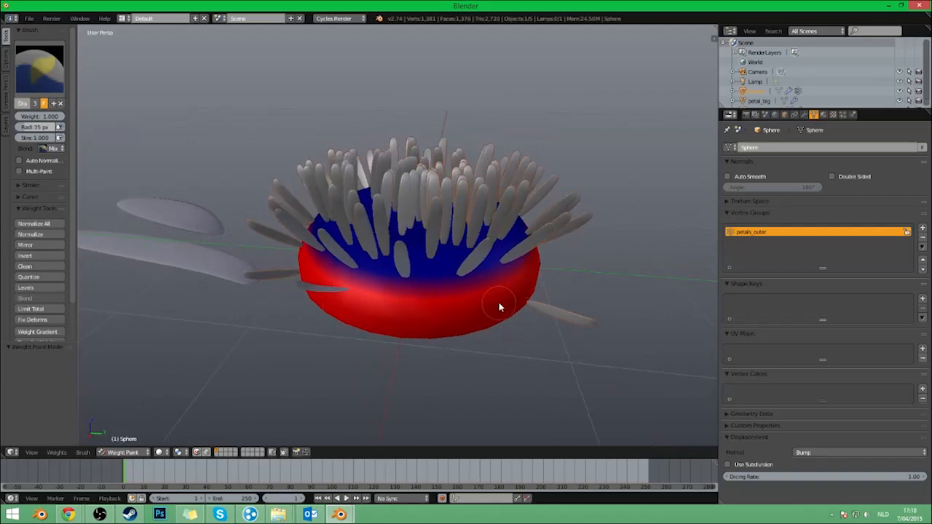
middle_click_drag(373, 291, 477, 303)
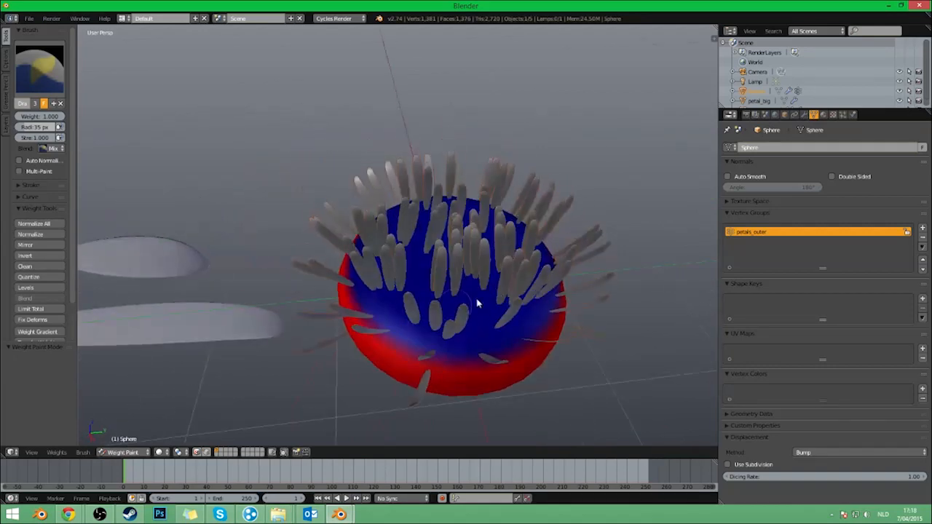
middle_click_drag(361, 308, 372, 305)
key("ctrl+Tab")
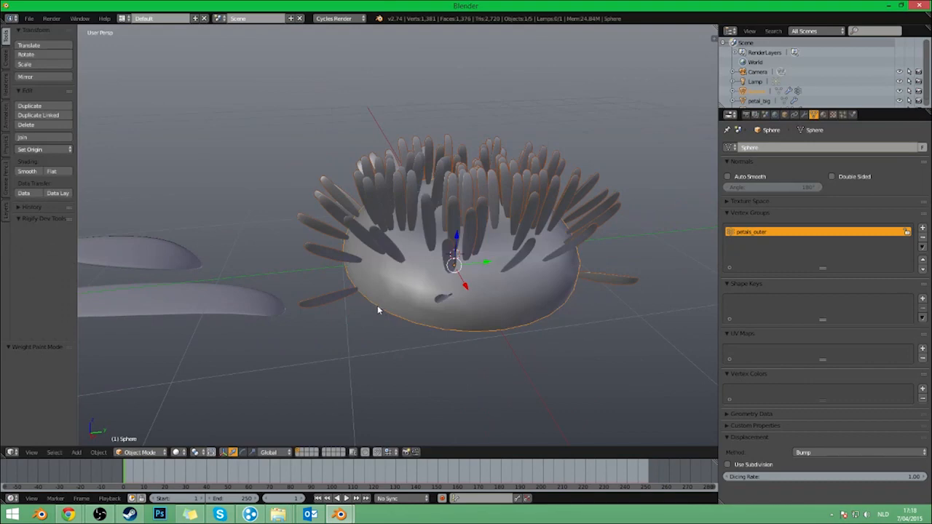
Limit the particle density to the petals_outer vertex group.
left_click(842, 115)
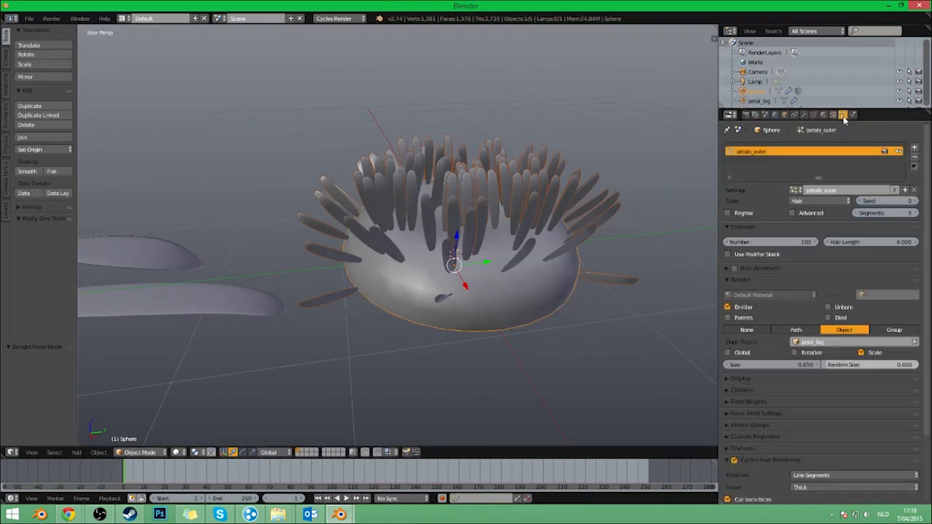
left_click(752, 426)
scroll(832, 385, "down", 3)
left_click(808, 343)
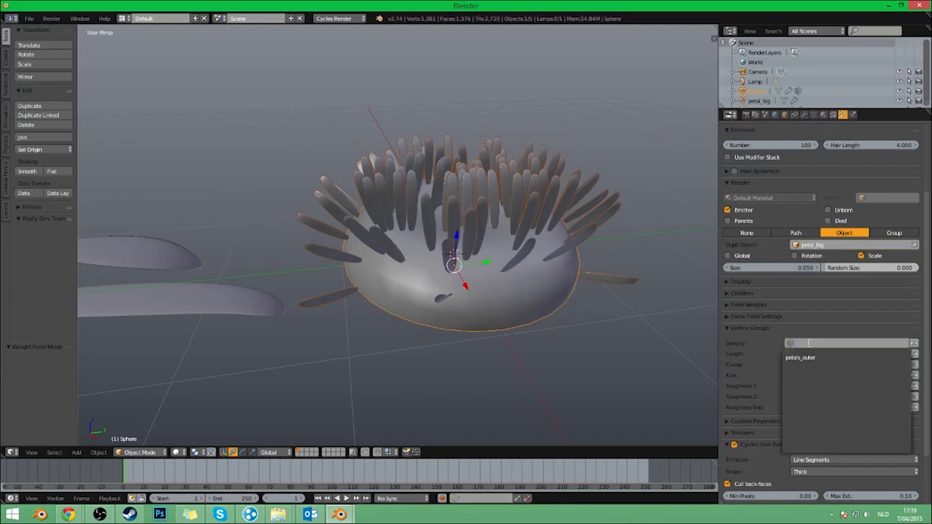
left_click(800, 357)
Enlarge the outer petals by setting the particle size to 0.190.
middle_click_drag(349, 277, 497, 232)
middle_click_drag(514, 291, 603, 308)
mouse_move(763, 268)
left_mouse_down()
mouse_move(837, 268)
mouse_move(770, 268)
left_mouse_up()
scroll(476, 240, "down", 2)
middle_click_drag(476, 241, 509, 244)
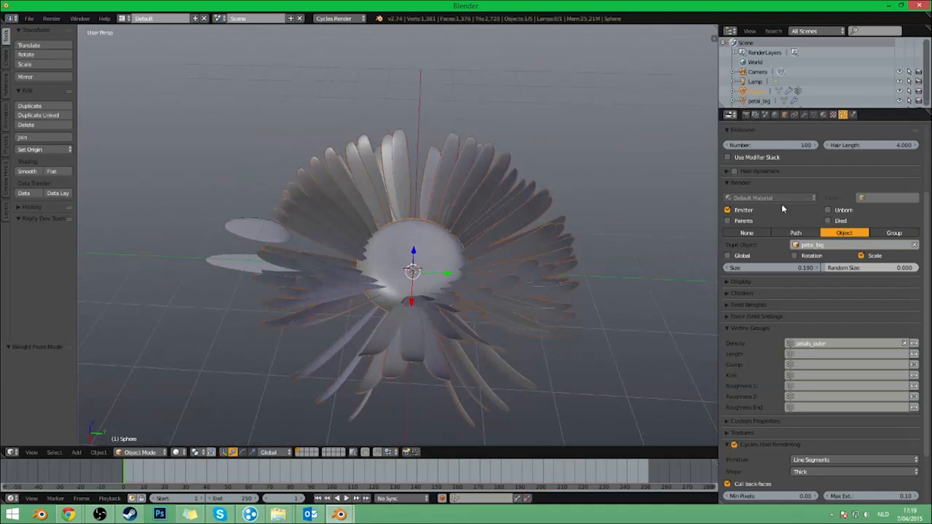
Turn on the advanced particle settings, collapse the Velocity settings and enable Rotation for the outer petals.
scroll(781, 204, "up", 4)
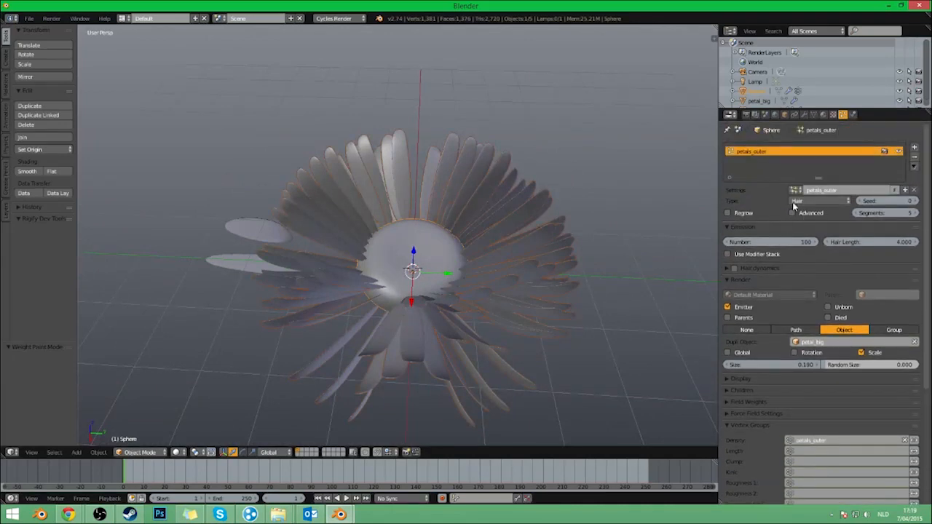
left_click(792, 213)
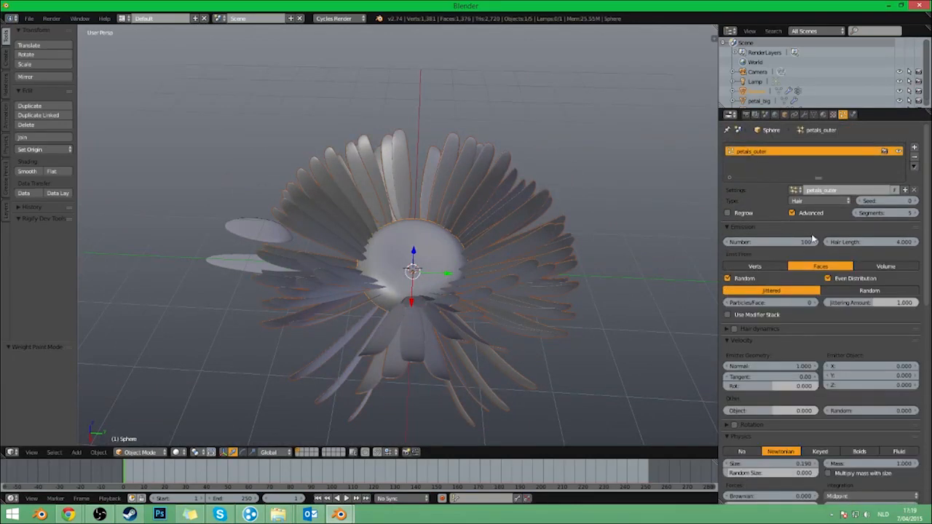
scroll(805, 298, "down", 2)
left_click(742, 284)
left_click(734, 295)
left_click(725, 295)
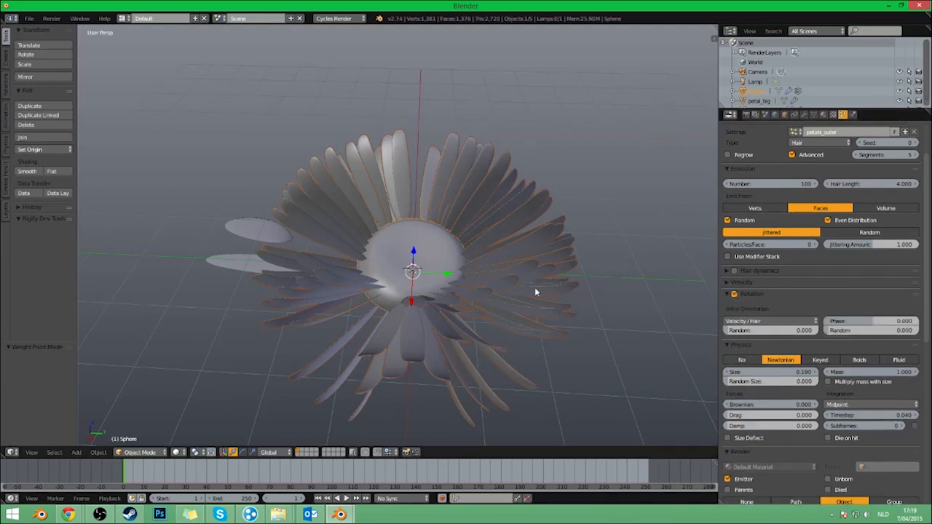
Set the initial orientation of the outer petals to Normal.
left_click(770, 321)
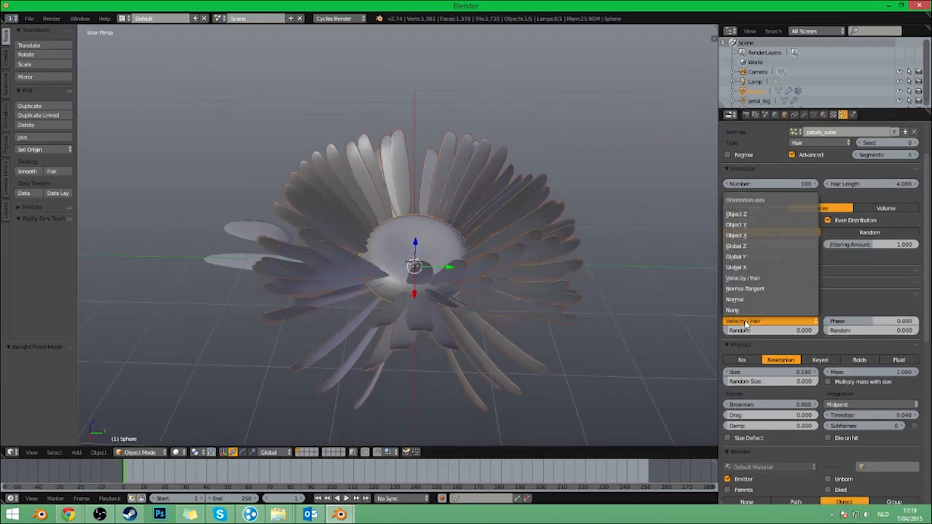
left_click(742, 298)
middle_click_drag(429, 320, 378, 295)
middle_click_drag(512, 313, 535, 306)
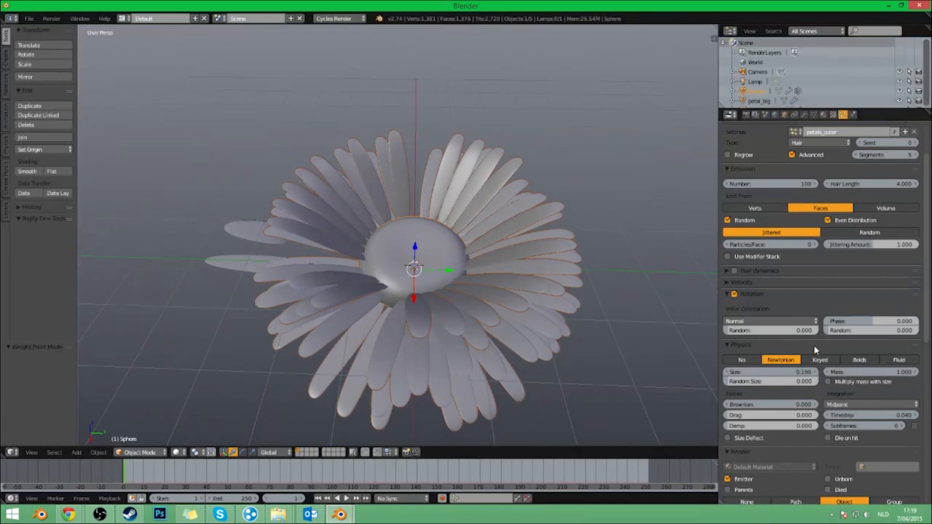
Set the petals' random rotation to 0.069, the random phase to 0.150 and the phase to -0.075.
left_click_drag(759, 335, 790, 334)
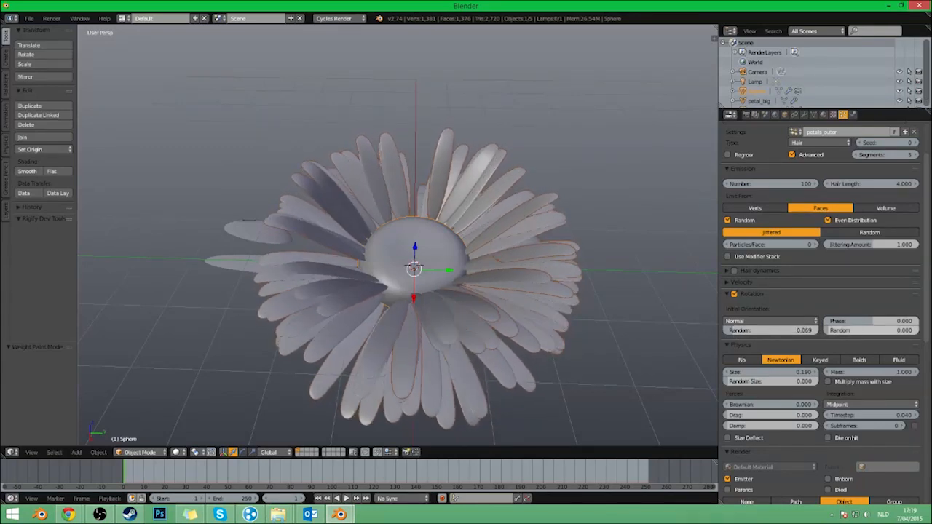
left_click_drag(870, 330, 840, 330)
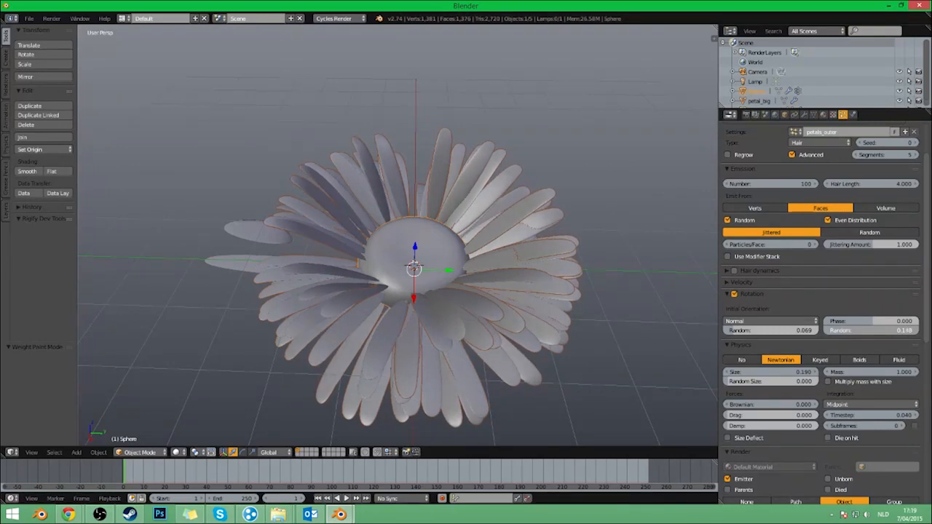
left_click(851, 320)
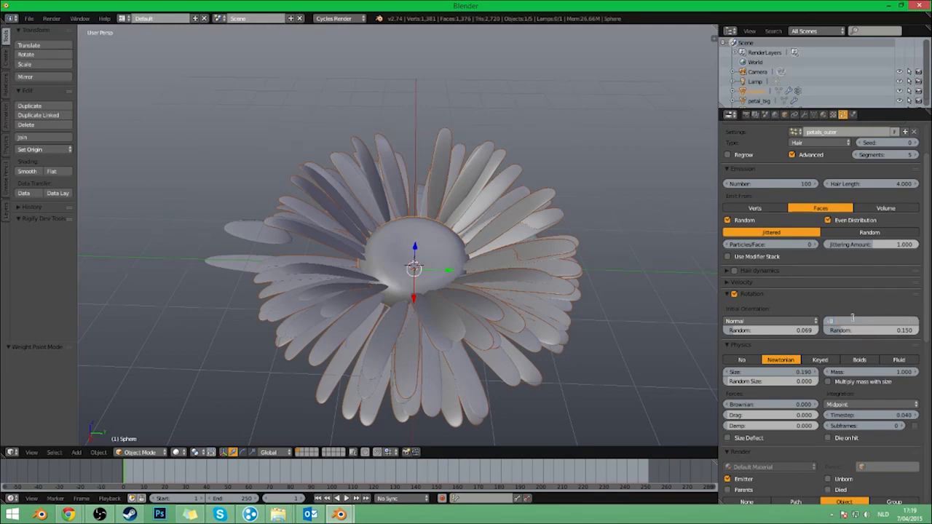
key("Return")
middle_click_drag(495, 240, 551, 266)
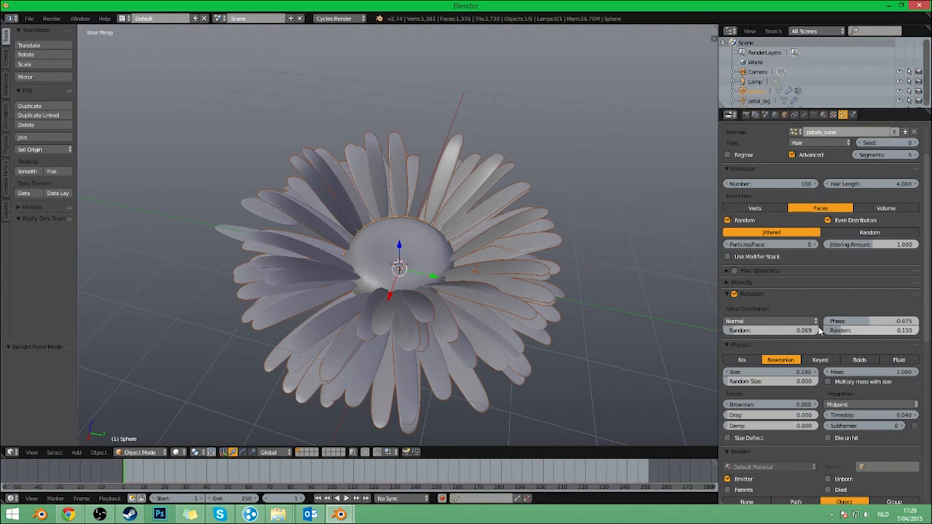
Try a random phase of 1.000 and another phase on the outer petals, and return them to 0.150 and -0.075.
middle_click_drag(561, 316, 618, 321)
mouse_move(881, 323)
left_mouse_down()
mouse_move(845, 321)
mouse_move(896, 332)
left_mouse_up()
middle_click_drag(509, 313, 548, 356)
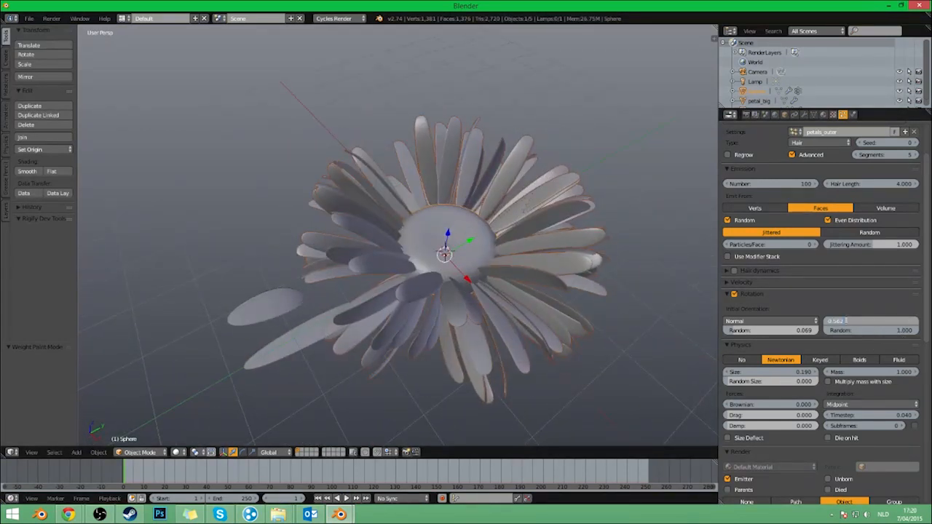
left_click_drag(845, 320, 847, 325)
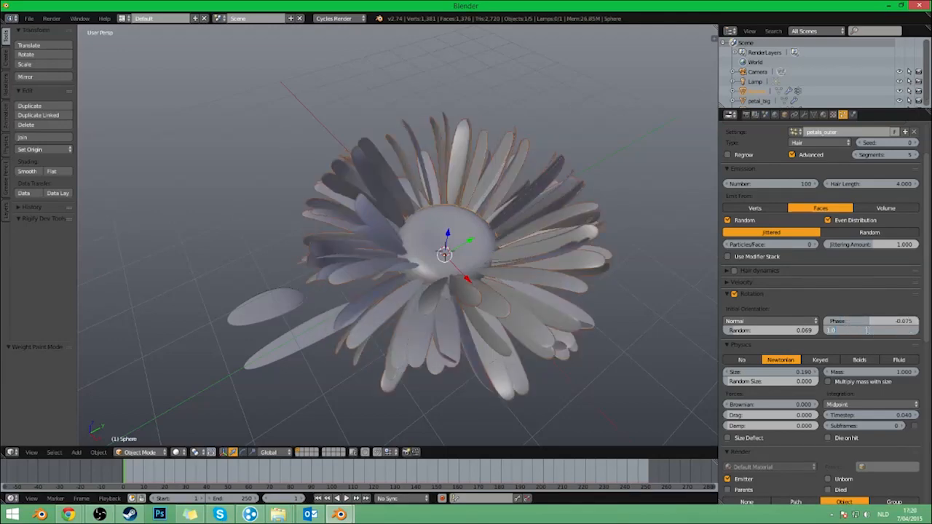
type("0.15")
key("Return")
Enlarge the outer petals by setting the particle size to 0.410.
middle_click_drag(487, 276, 473, 290)
scroll(449, 241, "up", 1)
left_click_drag(773, 372, 793, 372)
scroll(773, 372, "down", 1)
scroll(539, 264, "down", 4)
mouse_move(486, 264)
middle_mouse_down()
mouse_move(483, 250)
mouse_move(518, 206)
mouse_move(458, 228)
mouse_move(504, 266)
mouse_move(392, 299)
middle_mouse_up()
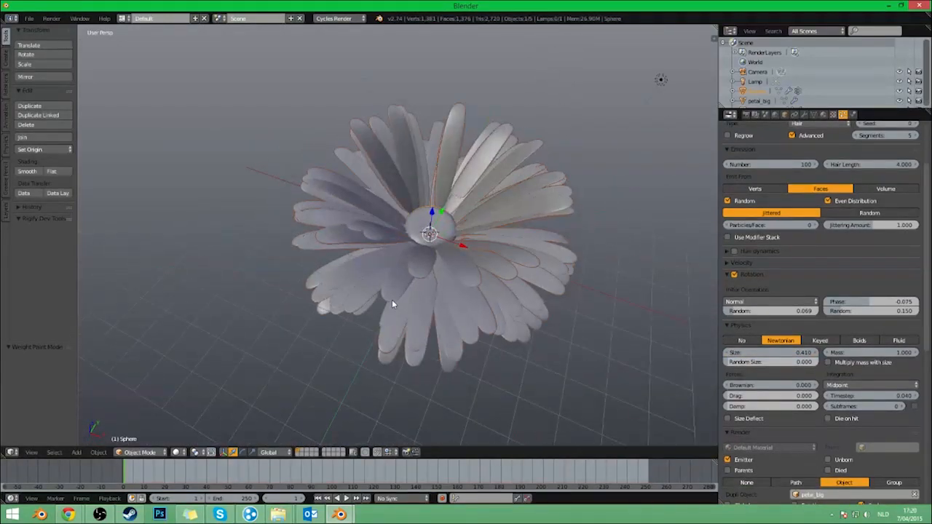
Select the original big and small petal objects in wireframe and move both to a separate layer.
key("z")
scroll(386, 350, "up", 3)
right_click(387, 350)
right_click(343, 352, "shift")
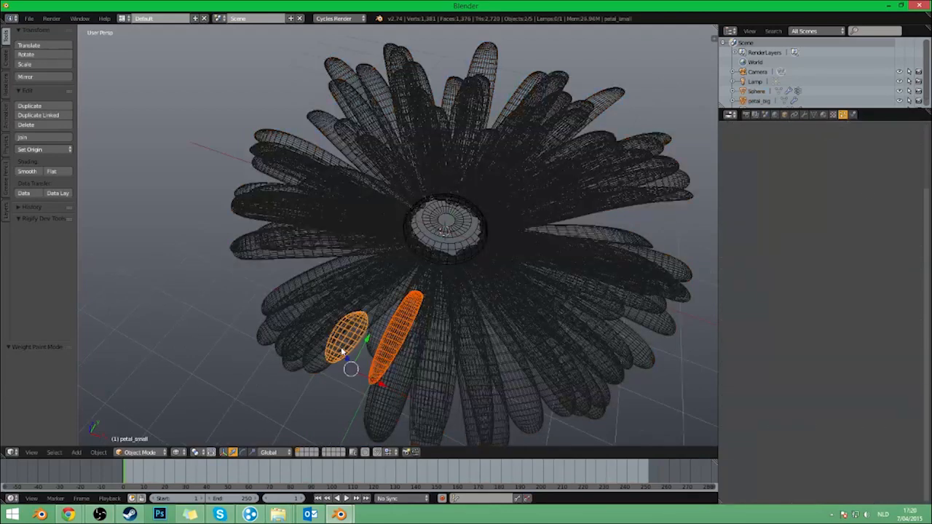
key("m")
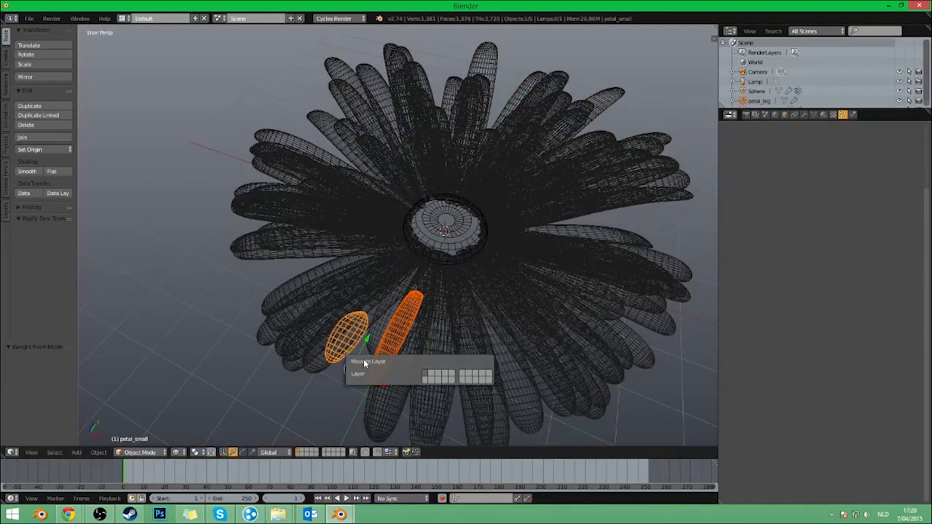
left_click(460, 377)
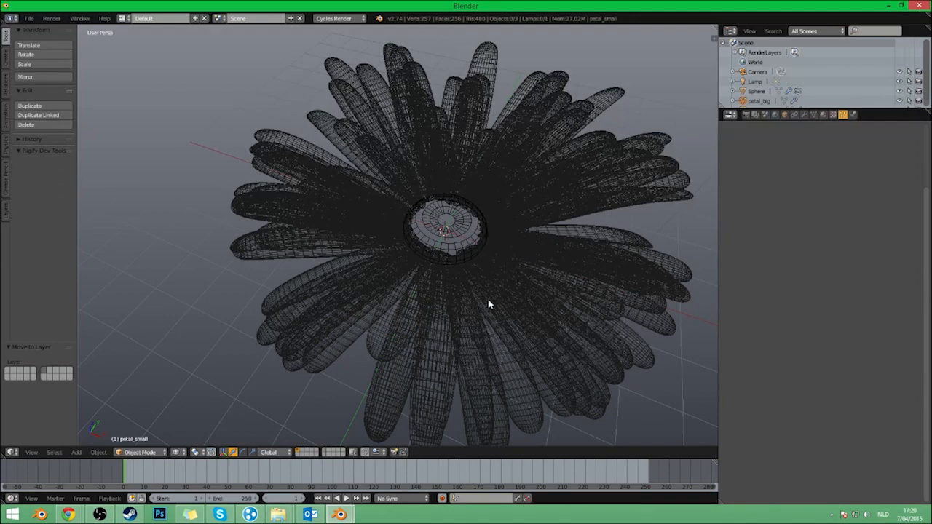
Select the dome's upper outer edge loop in the Sphere mesh and scale it slightly outward.
right_click(440, 233)
key("z")
middle_click_drag(458, 230, 333, 201)
scroll(407, 241, "up", 3)
key("Tab")
scroll(430, 263, "up", 4)
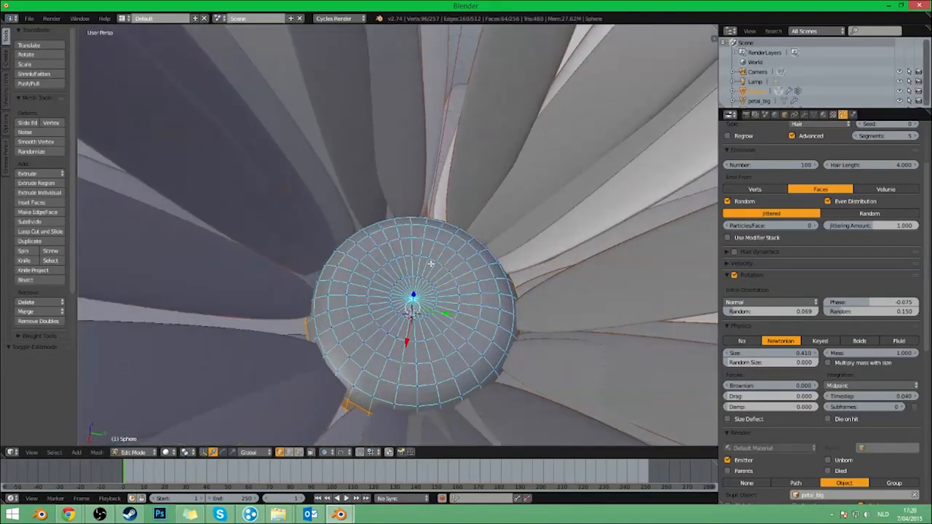
middle_click_drag(353, 329, 327, 321)
right_click(327, 319)
right_click(327, 315, "alt")
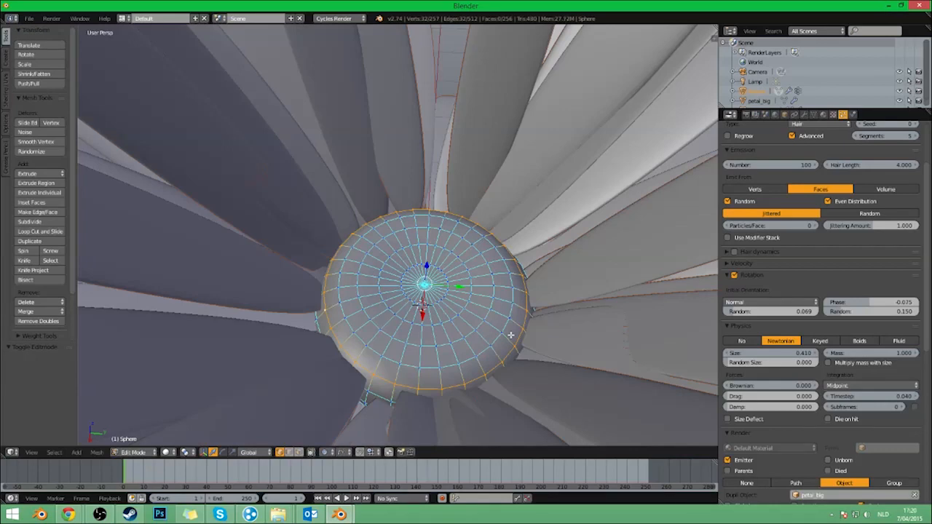
key("s")
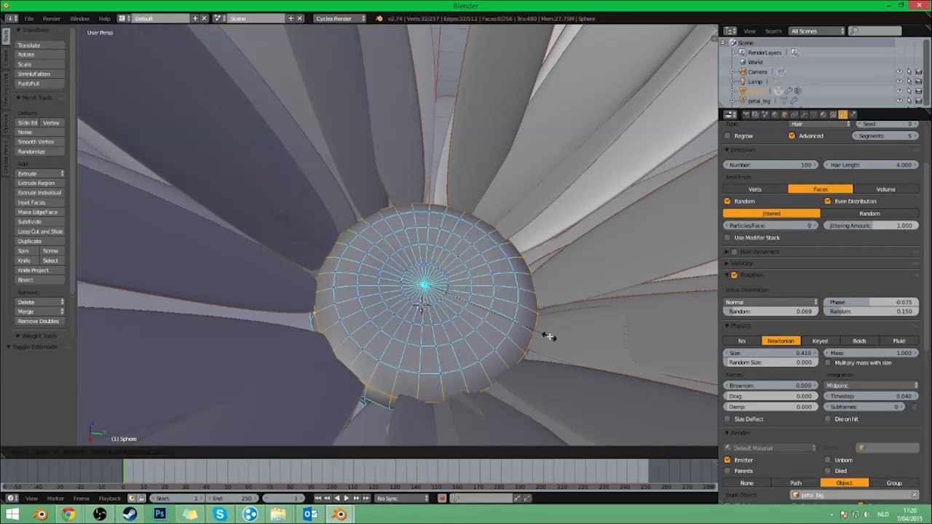
left_click(549, 336)
scroll(460, 314, "down", 5)
key("Tab")
Scale the same upper edge loop of the dome once more to refine its profile.
middle_click_drag(459, 314, 473, 219)
key("Tab")
scroll(473, 219, "up", 3)
key("z")
mouse_move(376, 224)
middle_mouse_down()
mouse_move(412, 263)
mouse_move(398, 271)
middle_mouse_up()
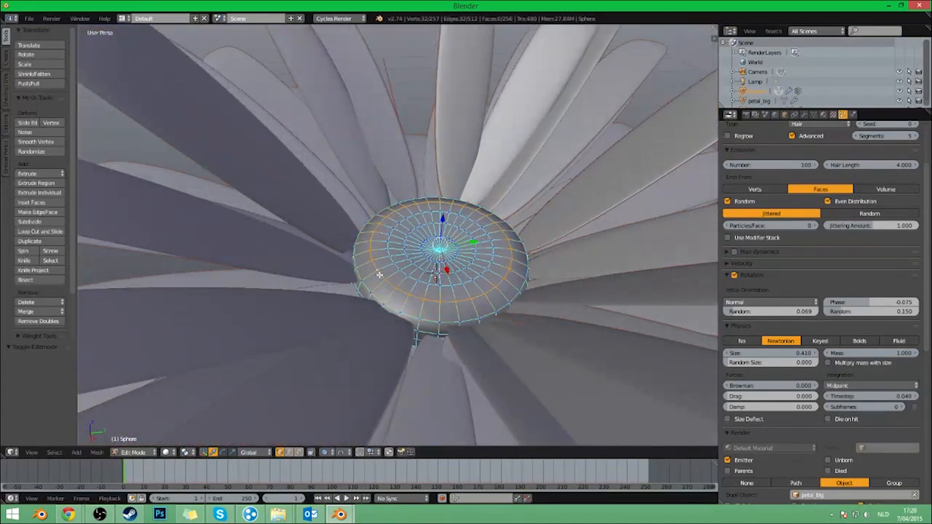
key("s")
left_click(537, 318)
key("Tab")
scroll(545, 319, "down", 5)
Select an edge loop on the dome's underside and scale it outward.
middle_click_drag(488, 295, 391, 148)
key("Tab")
scroll(390, 149, "up", 2)
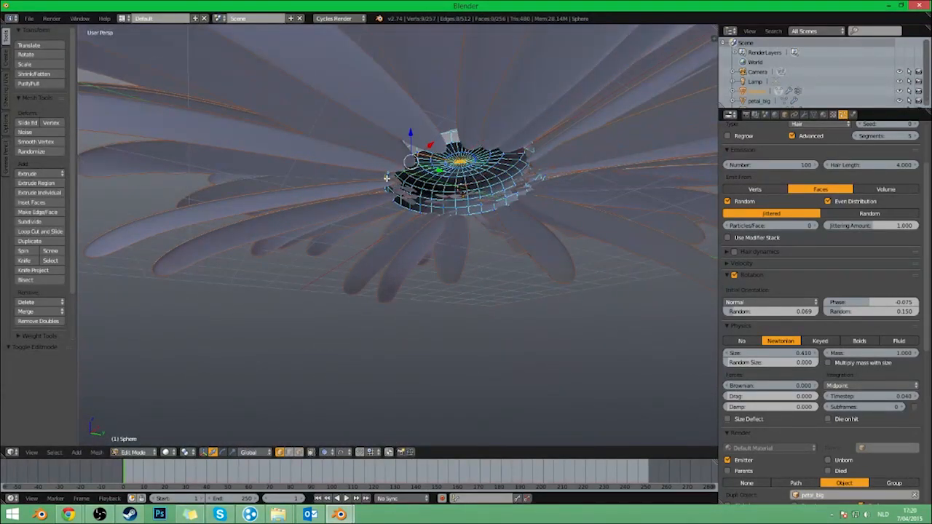
right_click(391, 173, "alt")
key("z")
scroll(441, 208, "up", 3)
mouse_move(440, 207)
middle_mouse_down("shift")
mouse_move(487, 171)
mouse_move(546, 284)
middle_mouse_up("shift")
right_click(497, 166, "alt")
key("z")
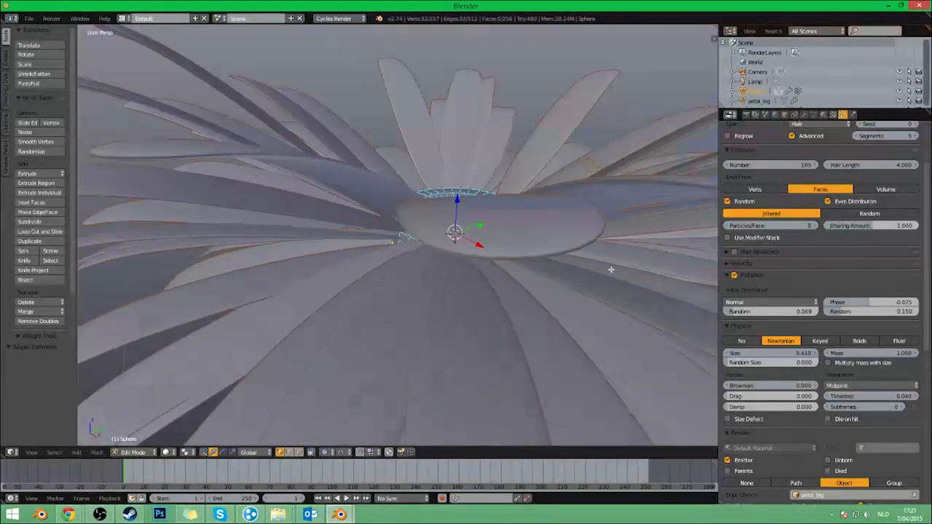
key("s")
left_click(631, 328)
key("Tab")
scroll(628, 326, "down", 5)
middle_click_drag(627, 325, 547, 265)
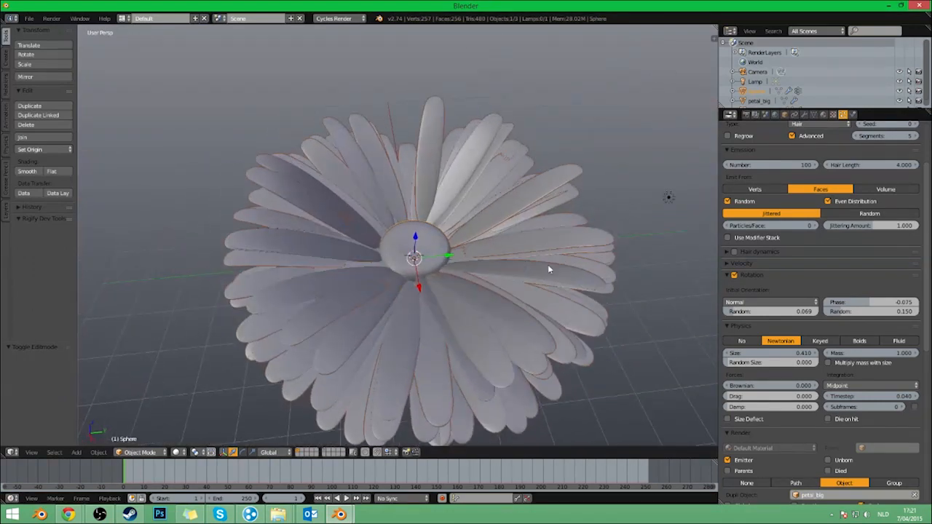
Vary the outer petals' size by setting the random size to 0.275.
left_click_drag(766, 366, 795, 366)
middle_click_drag(509, 306, 454, 235)
scroll(454, 234, "up", 3)
scroll(454, 235, "down", 4)
Preview the flower in rendered viewport shading and return to solid shading.
key("shift+z")
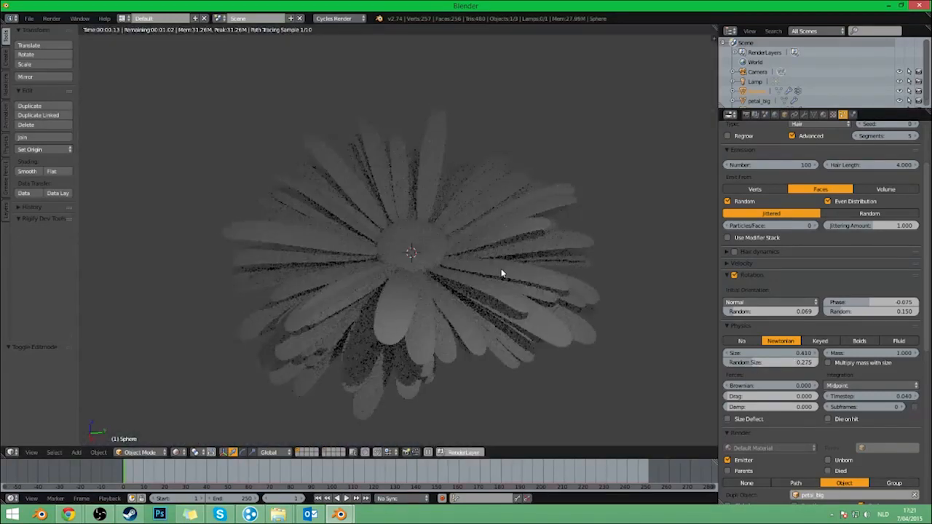
middle_click_drag(501, 270, 497, 282)
key("shift+z")
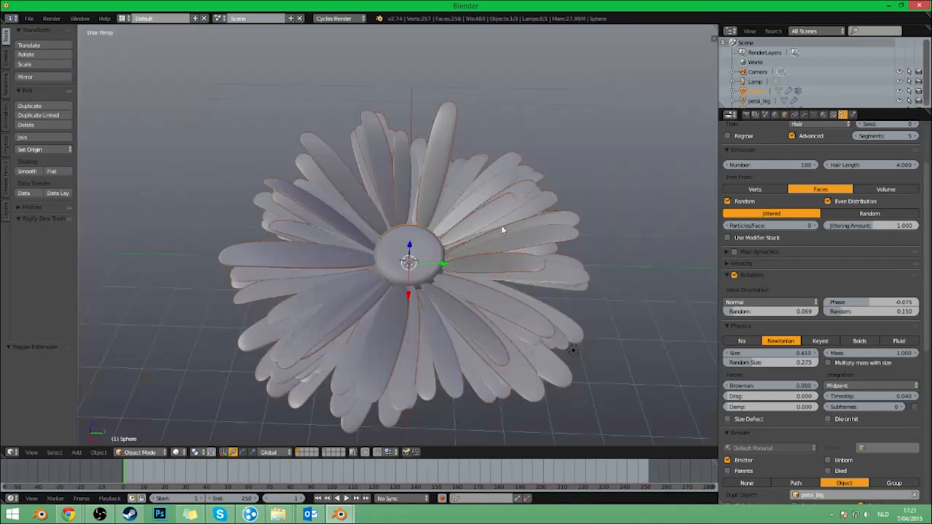
Try an emission number of 50 for the outer petals.
scroll(865, 270, "up", 3)
middle_click_drag(358, 251, 364, 233)
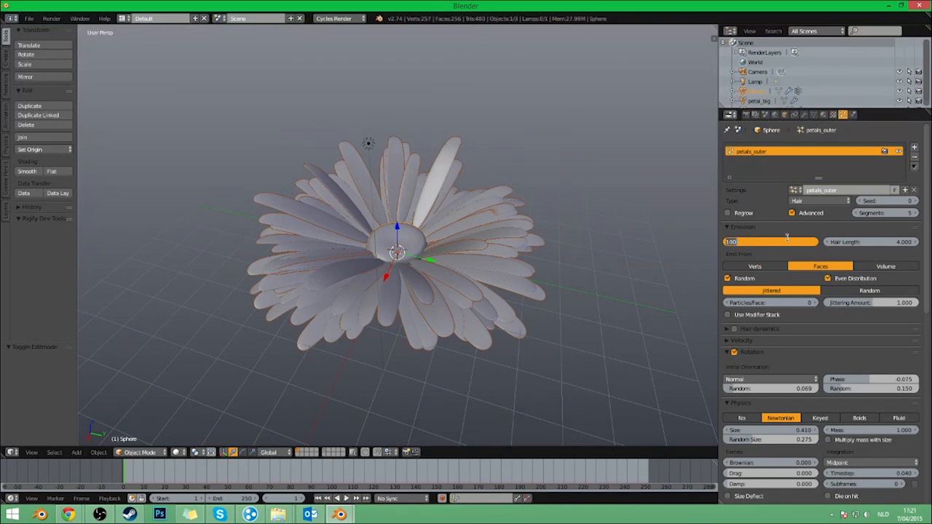
type("50")
key("Return")
middle_click_drag(679, 209, 845, 304)
Reduce the outer petals' emission number step by step to 0 to examine individual petals around the dome.
left_click_drag(771, 241, 728, 242)
middle_click_drag(618, 246, 479, 301)
scroll(421, 272, "up", 3)
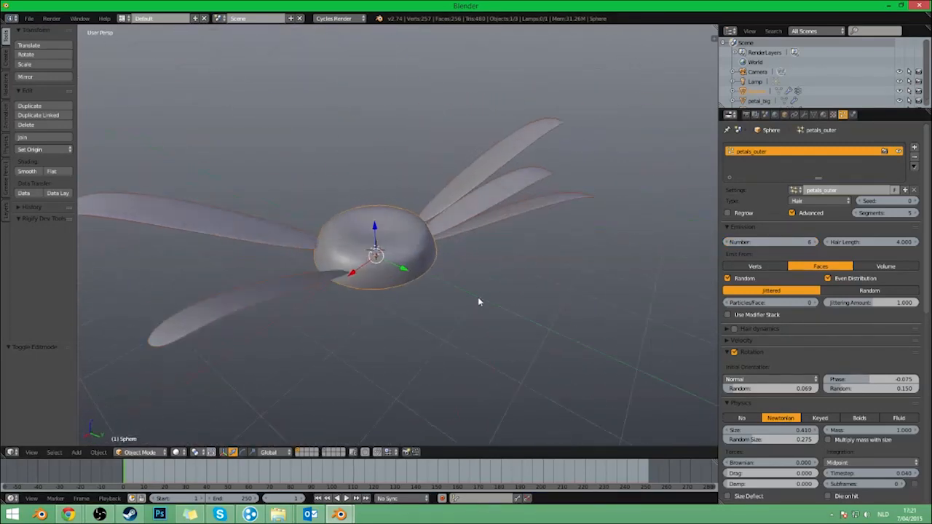
left_click(727, 242)
middle_click_drag(599, 289, 580, 329)
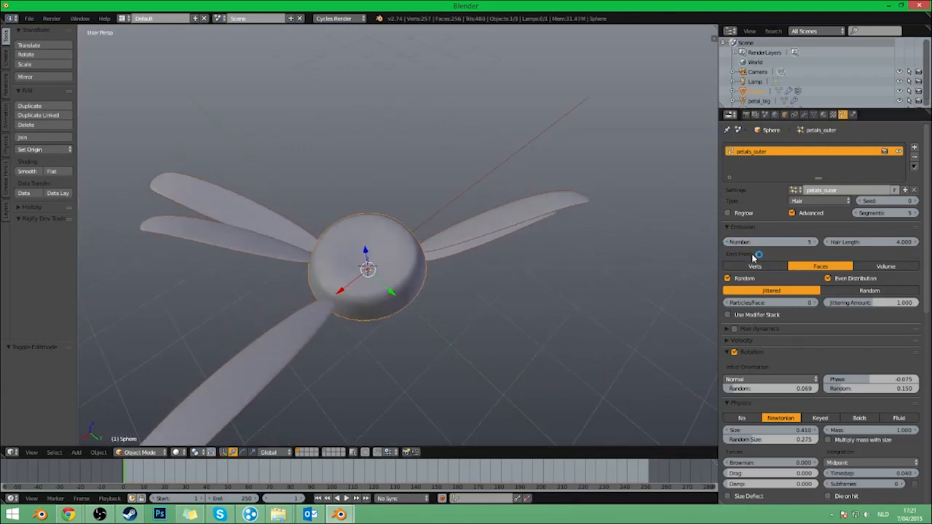
left_click(727, 241)
left_click(727, 242)
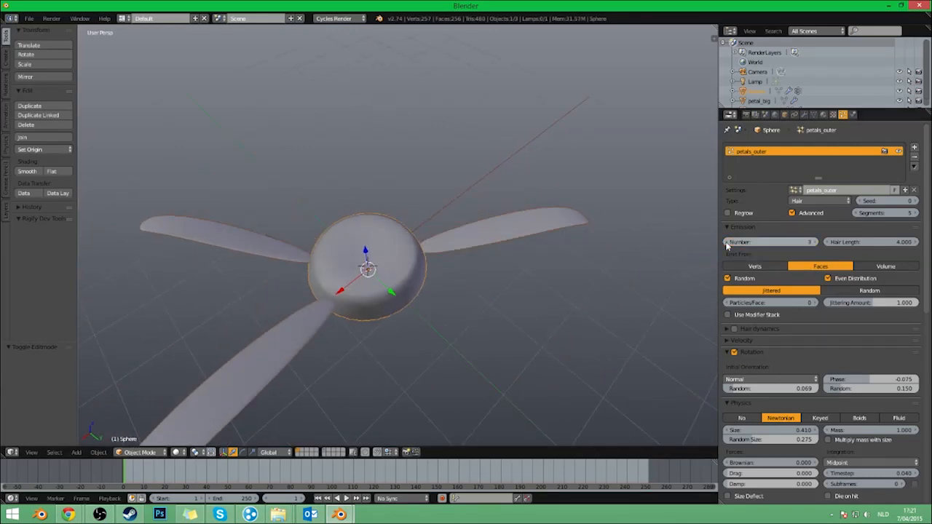
left_click(728, 242)
left_click(727, 241)
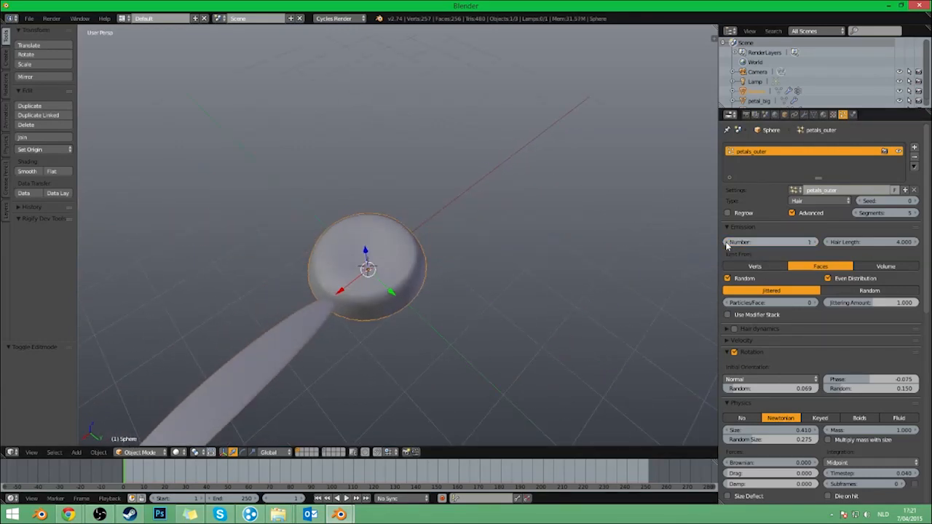
left_click(727, 241)
middle_click_drag(599, 258, 553, 313)
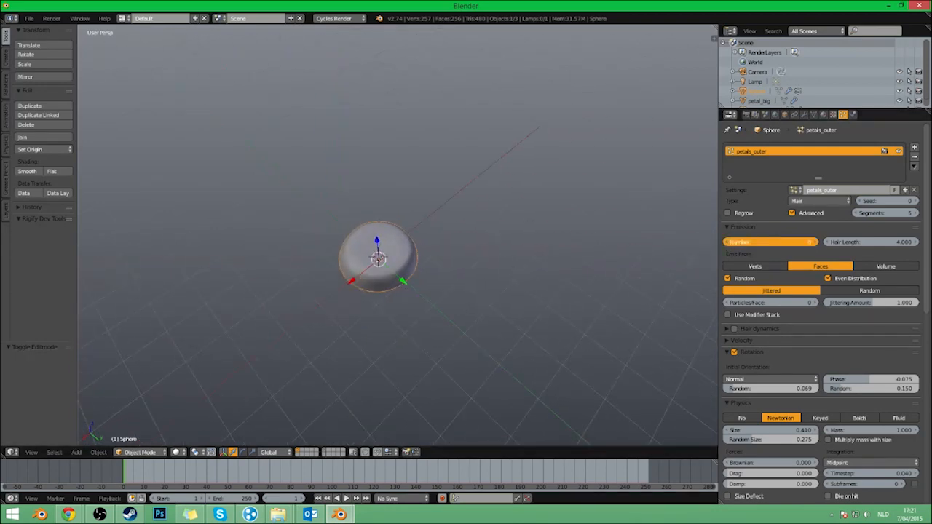
Set the emission number of the outer petals to 70.
type("70")
key("Return")
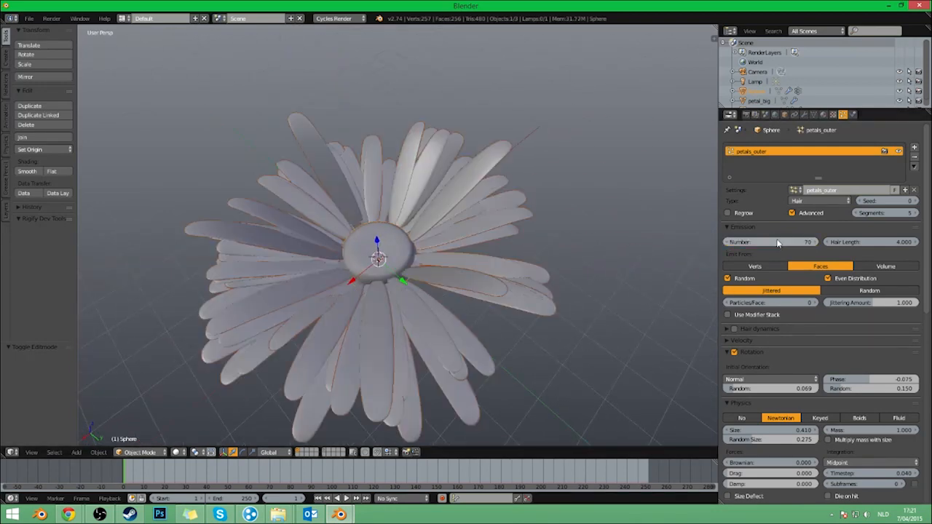
middle_click_drag(427, 112, 462, 210)
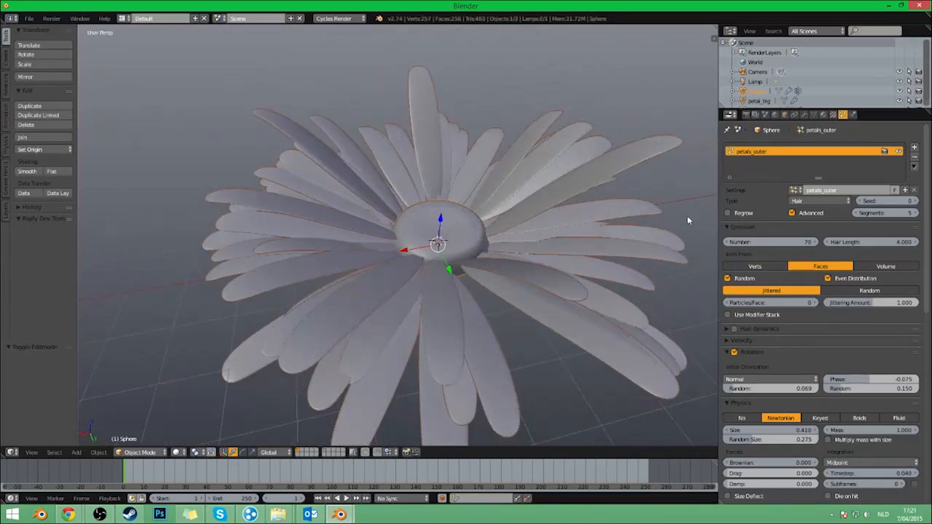
Add a second particle system to the dome, with settings named petals_small and the type Hair.
left_click(914, 149)
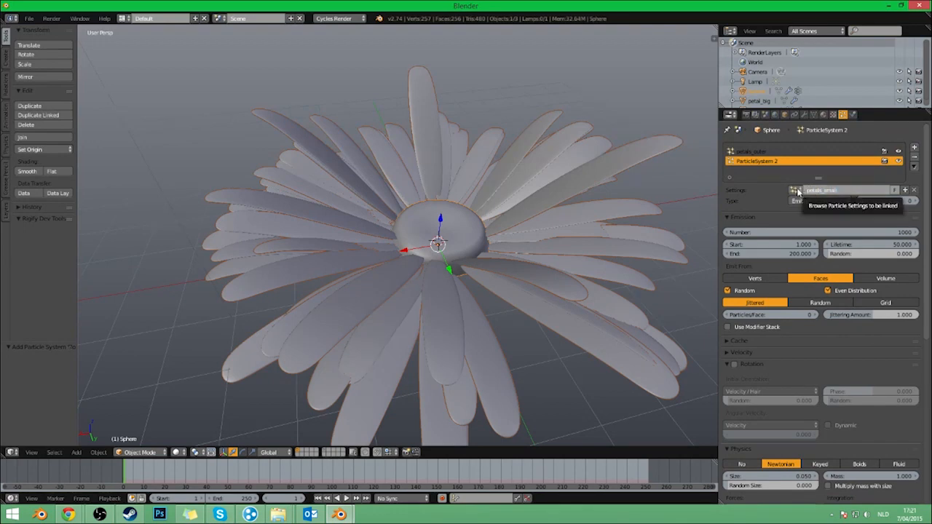
middle_click_drag(594, 235, 557, 239, "shift")
scroll(556, 240, "up", 3)
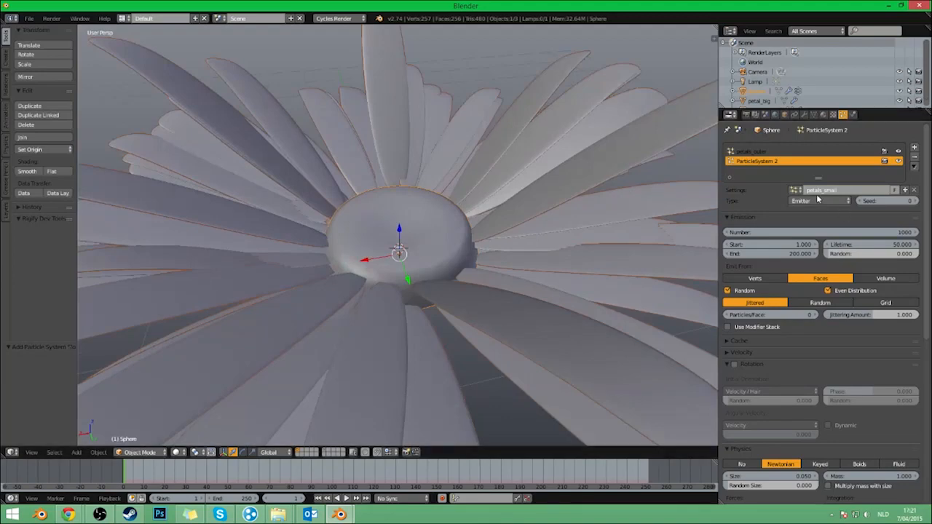
left_click(817, 197)
left_click(813, 184)
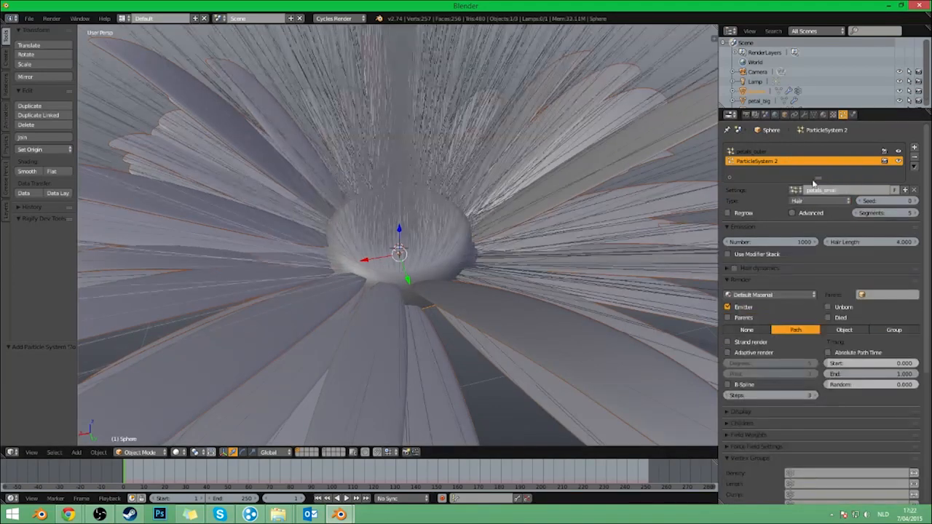
Render the petals_small particles as an object, using petal_small as the dupli object.
scroll(857, 271, "down", 5)
scroll(884, 315, "up", 4)
left_click(844, 252)
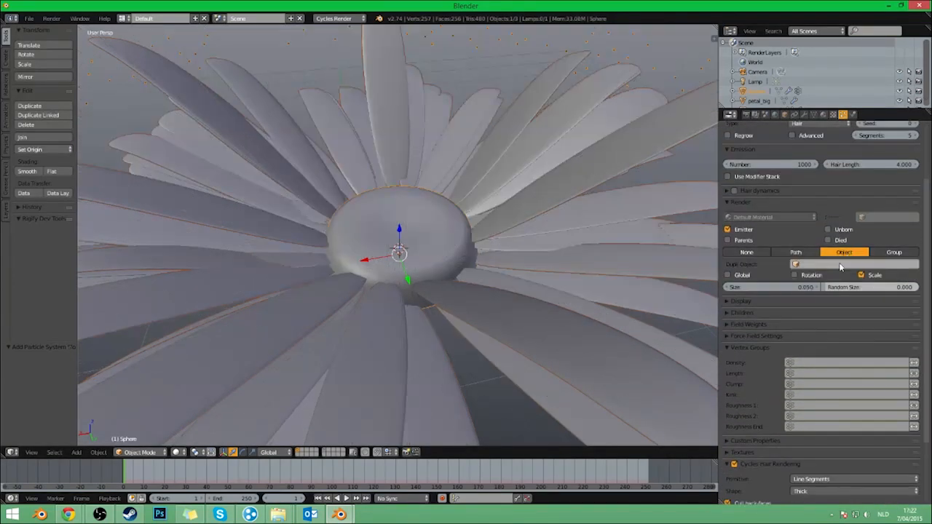
left_click(818, 264)
left_click(812, 309)
middle_click_drag(489, 217, 542, 254)
scroll(473, 246, "up", 4)
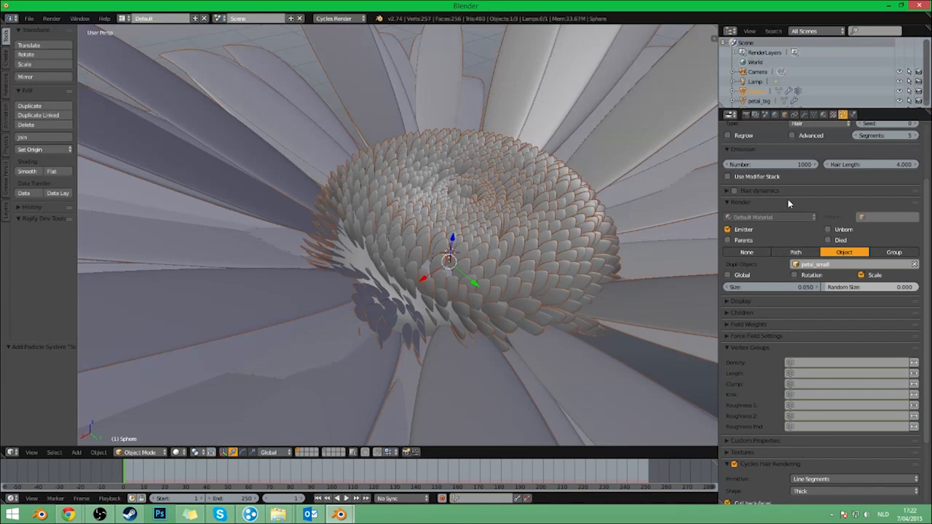
Collapse the Render settings, turn on the advanced particle settings and enable Rotation for the small petals.
scroll(788, 204, "up", 3)
left_click(741, 280)
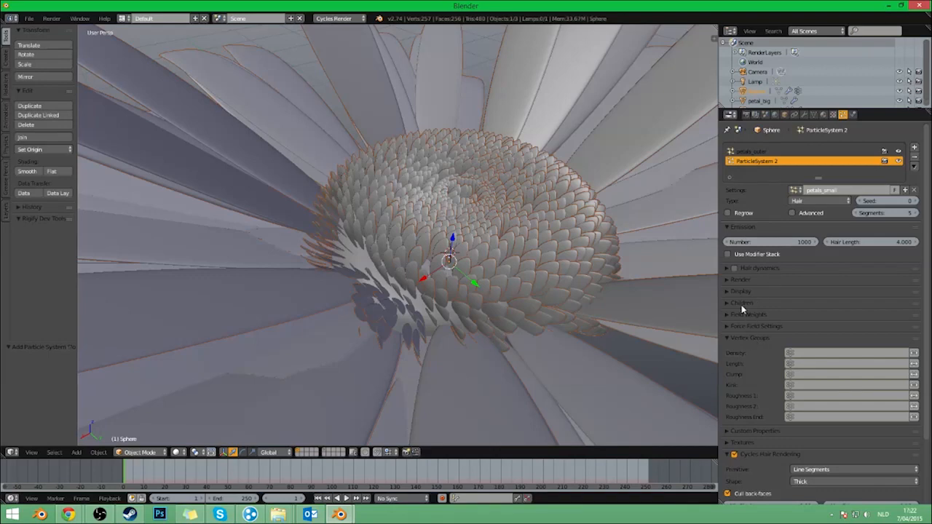
left_click(808, 215)
left_click(749, 353)
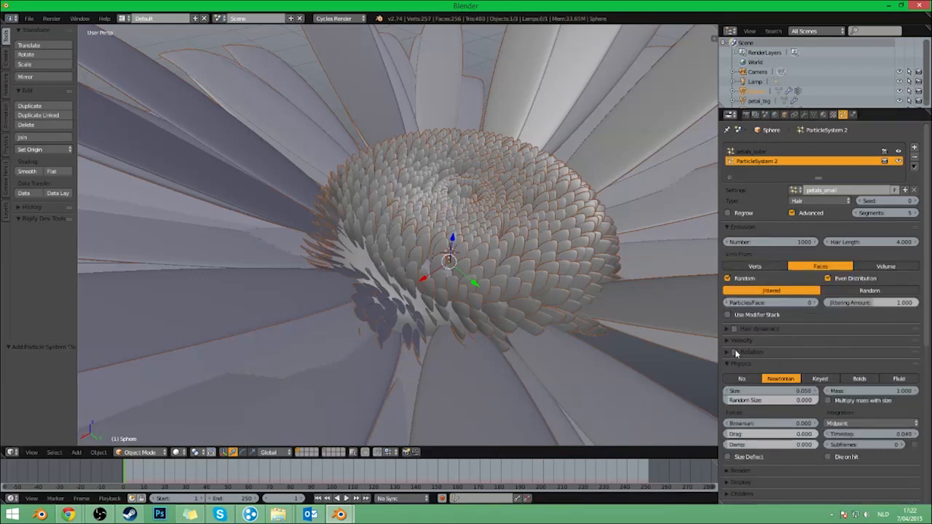
left_click(732, 354)
Set the initial orientation of the small petals to Normal.
left_click(770, 379)
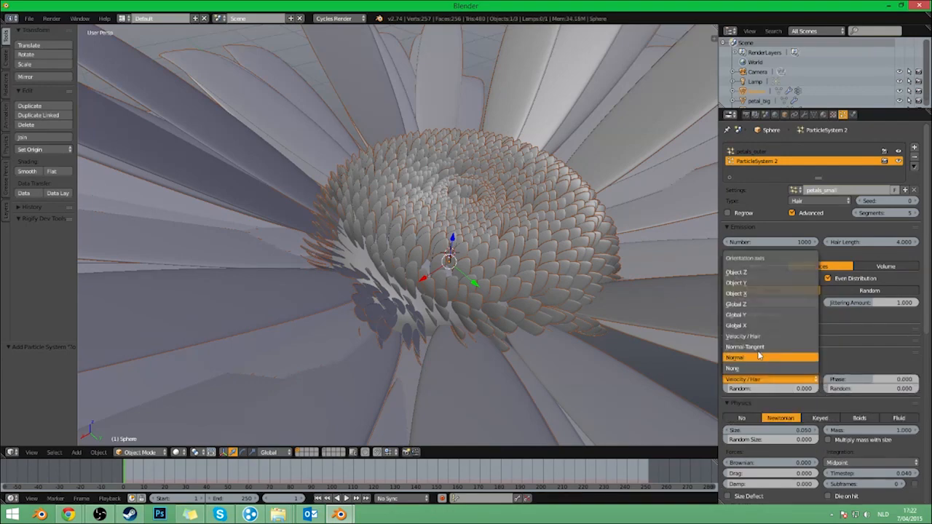
left_click(750, 358)
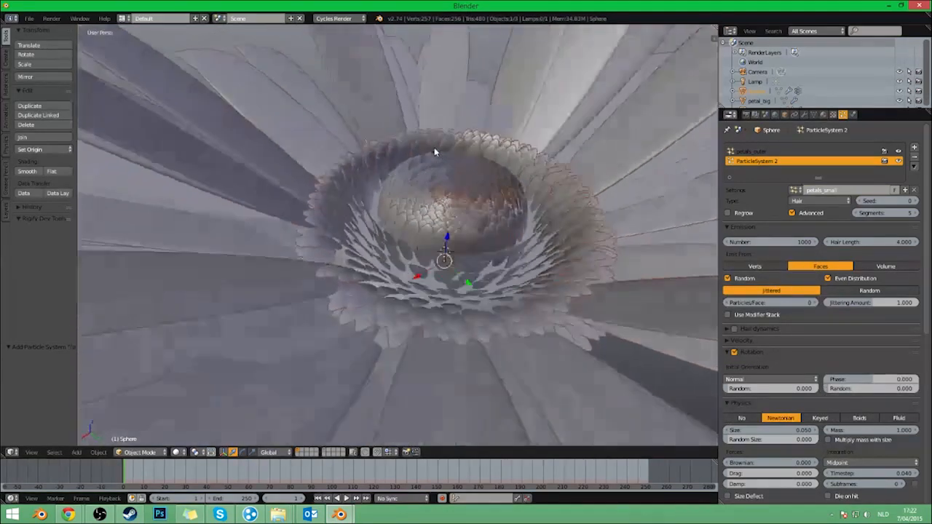
mouse_move(434, 148)
middle_mouse_down()
mouse_move(412, 154)
mouse_move(426, 144)
middle_mouse_up()
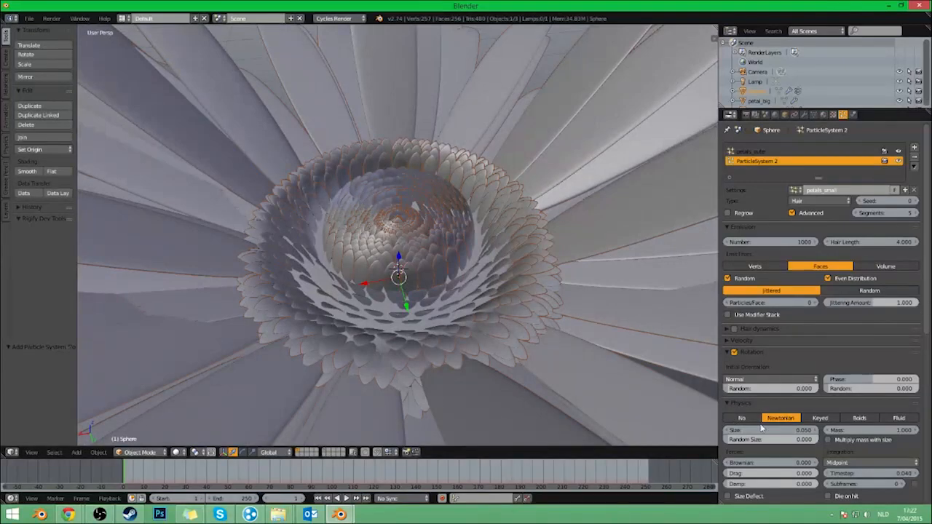
Set the small petals' phase to -0.169, the random phase to 0.296 and the random rotation to 0.095.
left_click_drag(868, 382, 890, 389)
mouse_move(688, 377)
middle_mouse_down()
mouse_move(669, 356)
mouse_move(692, 378)
middle_mouse_up()
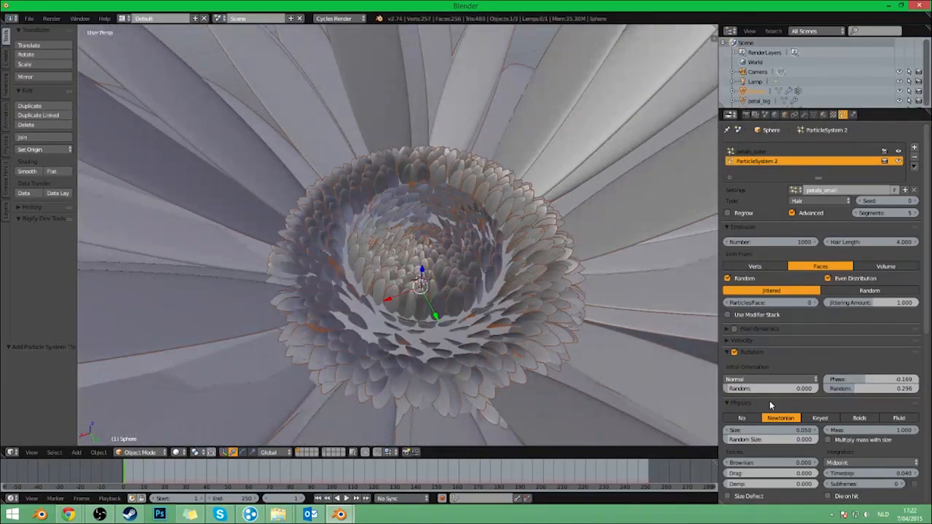
left_click_drag(766, 390, 789, 389)
middle_click_drag(452, 291, 437, 255)
Reposition the selected vertex loop on the dented dome in Edit Mode.
key("Tab")
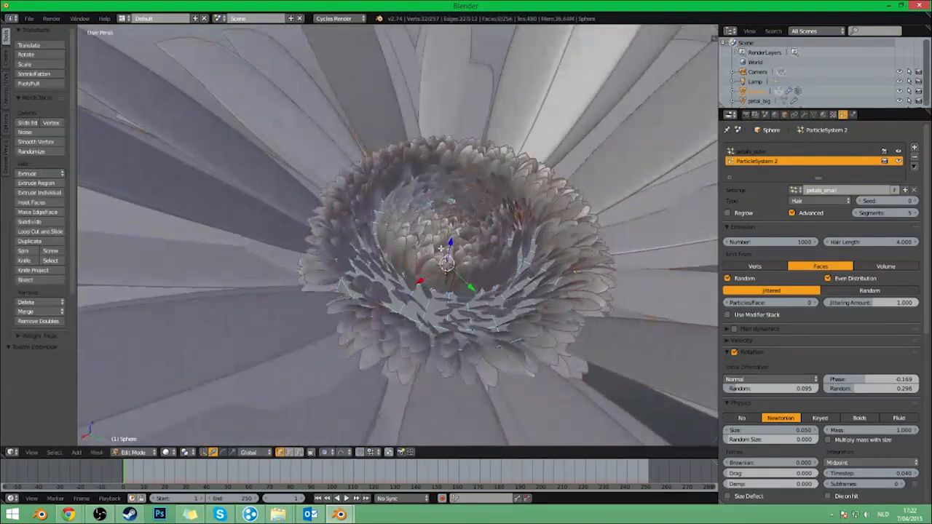
middle_click_drag(501, 277, 451, 219)
key("g")
left_click(478, 201)
key("Tab")
middle_click_drag(501, 198, 474, 306)
Select a vertex loop on the dome's top face and grow the selection over the surrounding rings, leaving the innermost rings unselected.
key("Tab")
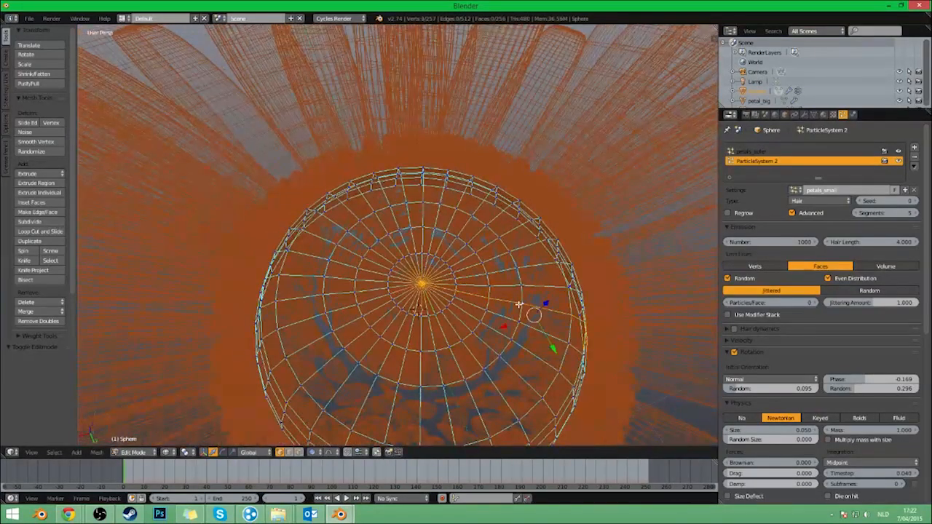
right_click(521, 292, "alt")
key("ctrl+KP_Add")
key("ctrl+KP_Add")
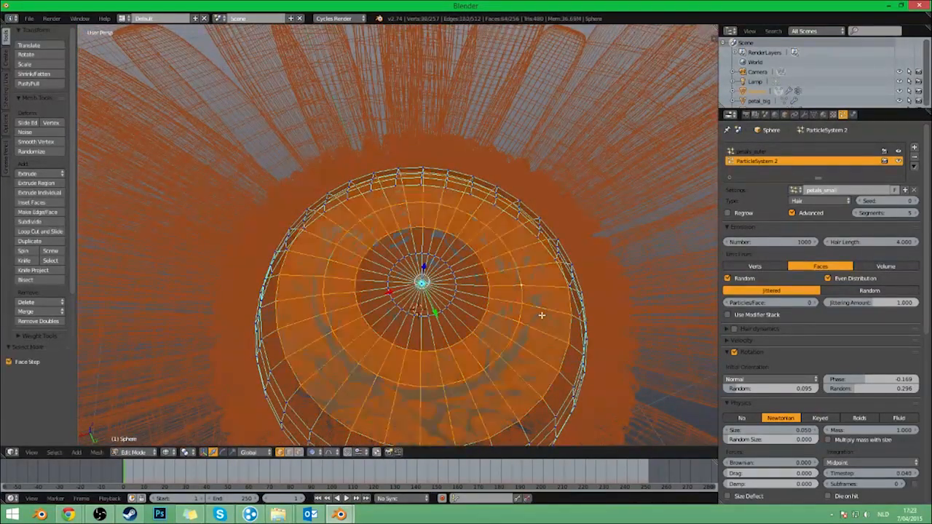
key("z")
key("z")
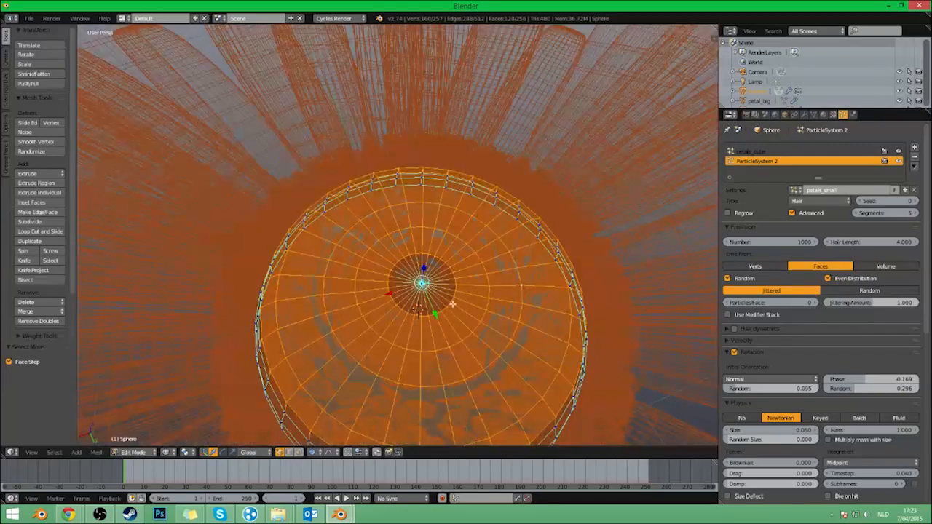
key("ctrl+KP_Subtract")
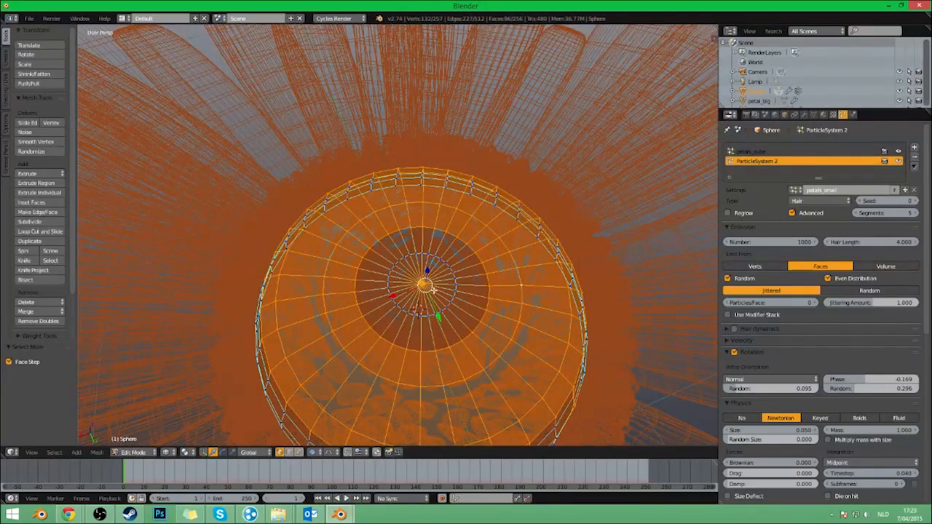
key("z")
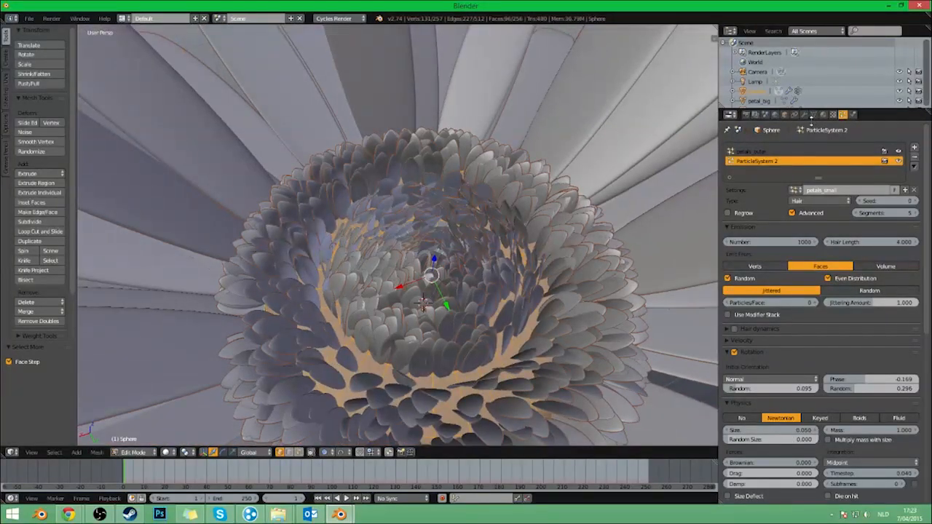
Create a vertex group named petals_inner and assign the selected dome vertices to it at weight 1.000.
left_click(822, 115)
left_click(813, 115)
left_click(914, 228)
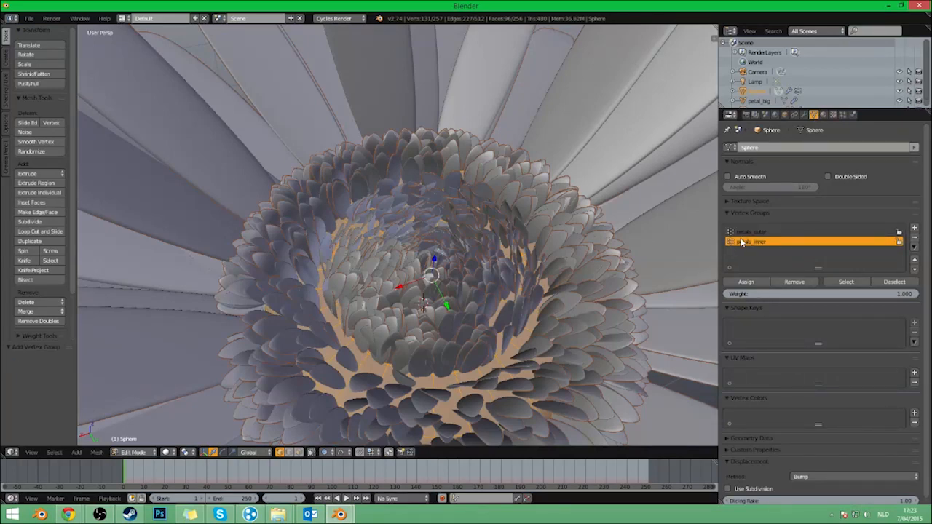
left_click(748, 283)
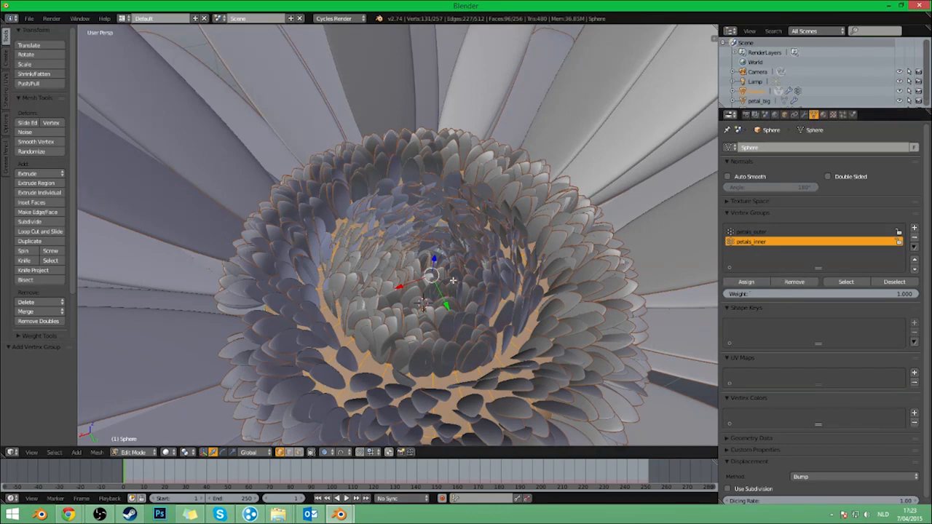
Limit the small petals' density to the petals_inner vertex group.
key("Tab")
left_click(843, 115)
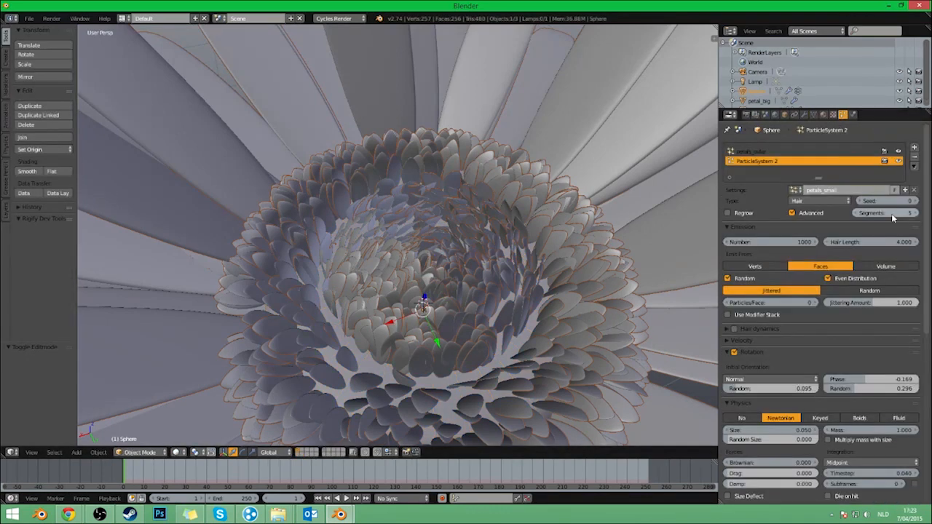
scroll(796, 351, "down", 3)
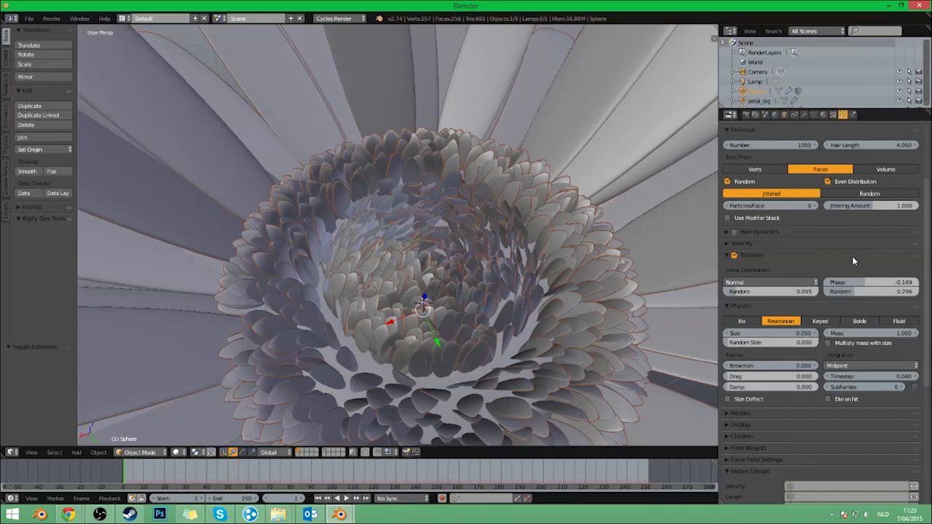
scroll(852, 255, "down", 4)
left_click(817, 370)
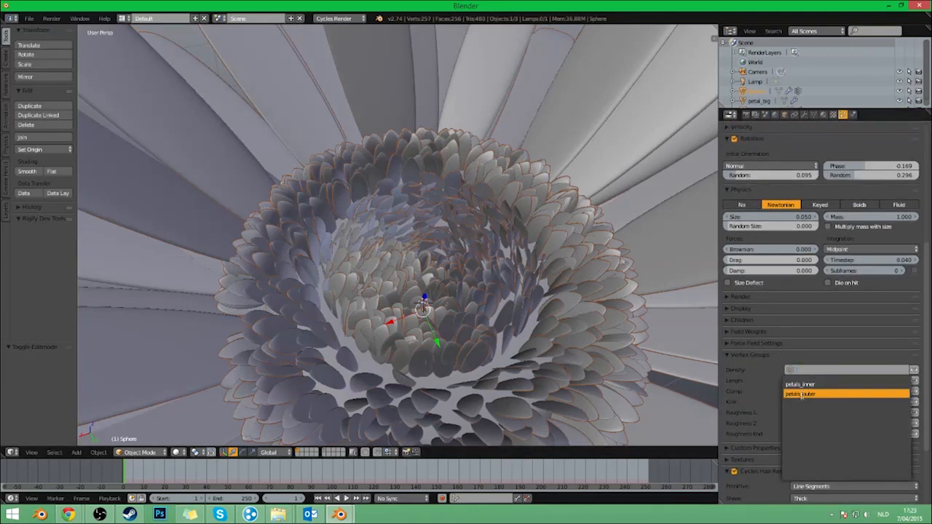
left_click(800, 384)
Inspect how the small petals cover the dome, including the weights in Weight Paint mode.
scroll(652, 345, "down", 3)
key("Tab")
key("Tab")
middle_click_drag(529, 304, 524, 240)
scroll(845, 231, "up", 7)
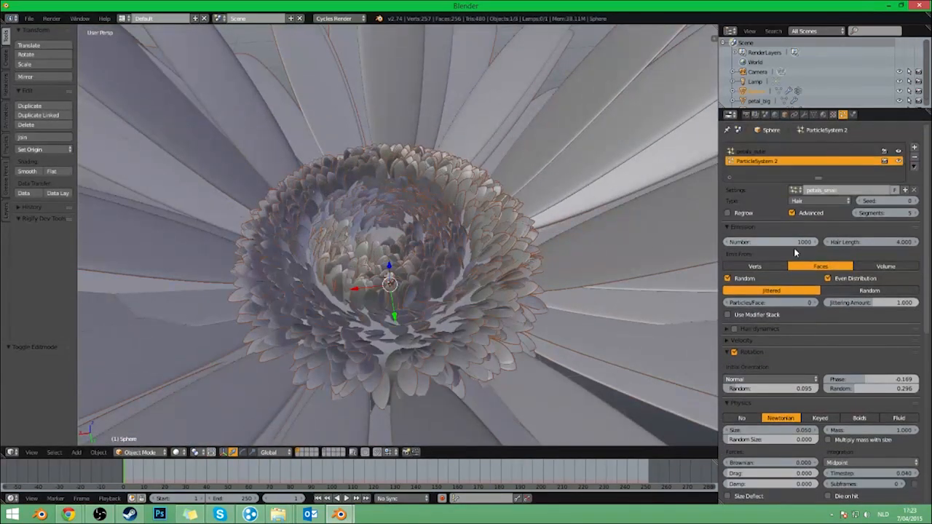
left_click(813, 246)
left_click_drag(812, 244, 806, 243)
middle_click_drag(452, 248, 484, 226)
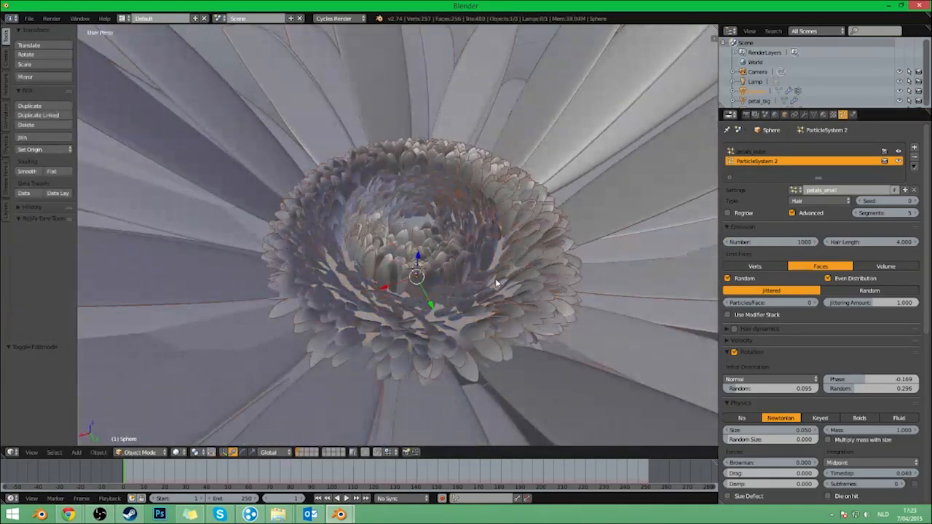
key("ctrl+Tab")
key("ctrl+Tab")
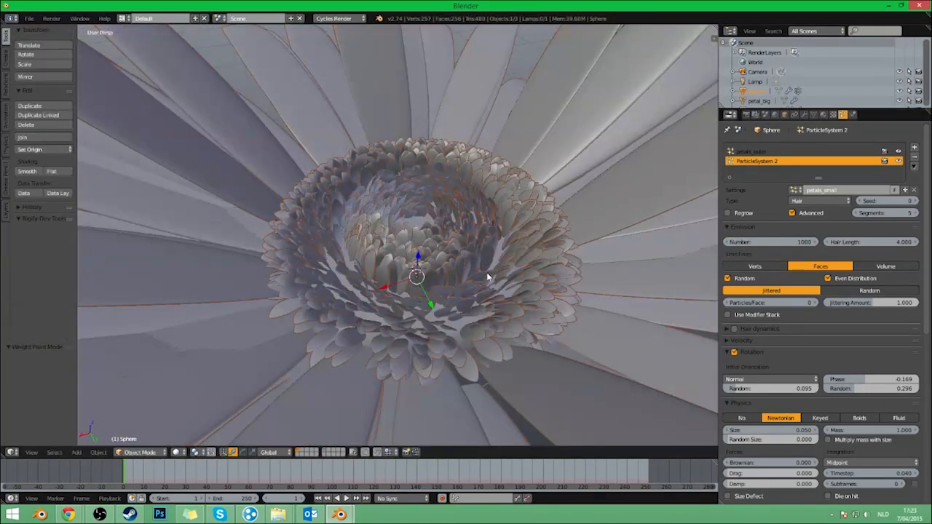
Select the vertex loop around the dome's centre and assign it to petals_inner with weight 0.000.
key("z")
key("Tab")
right_click(440, 271)
right_click(443, 271, "alt")
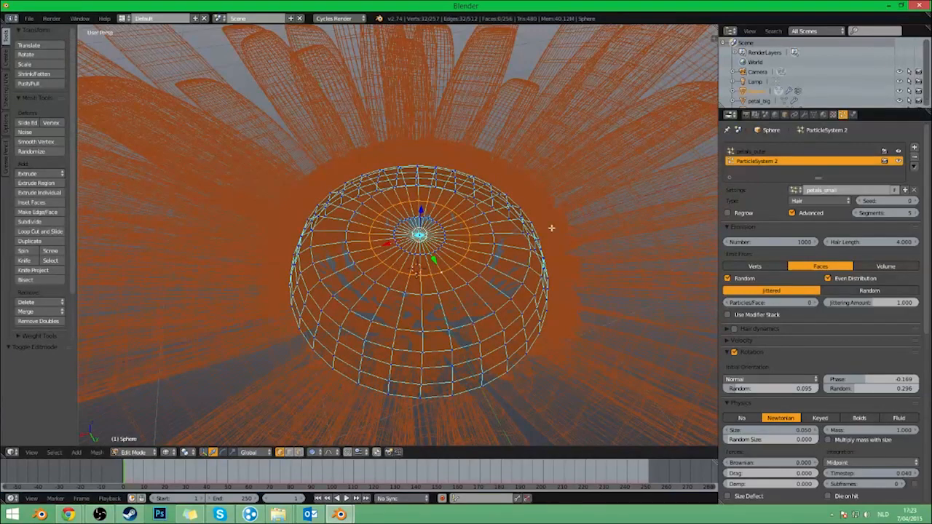
left_click(804, 115)
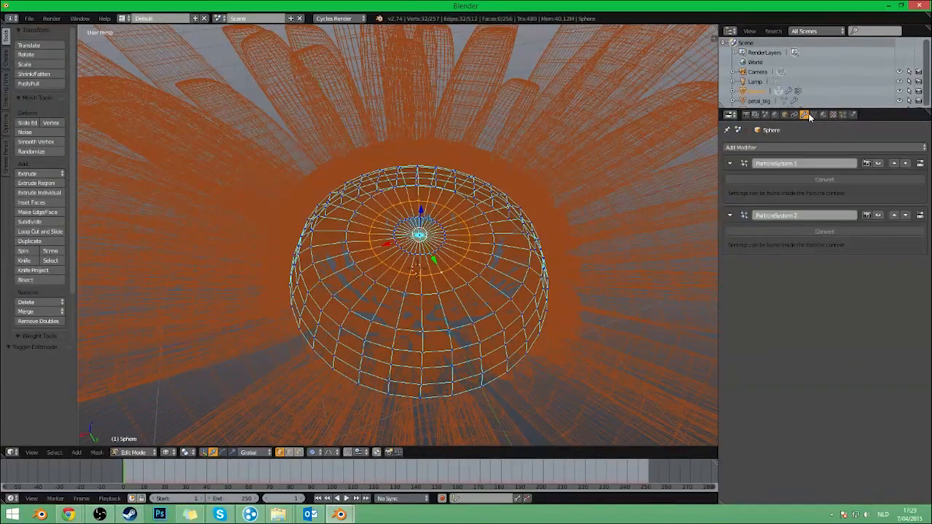
left_click(812, 115)
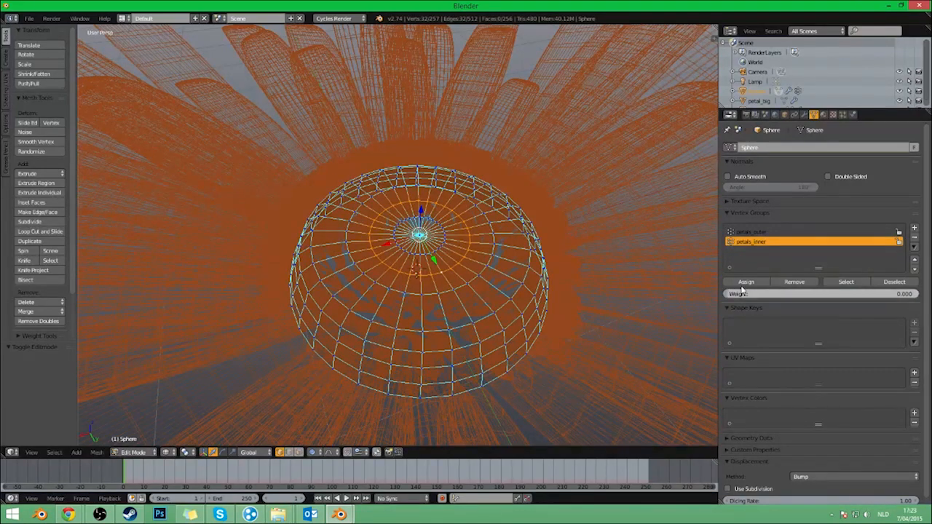
key("Tab")
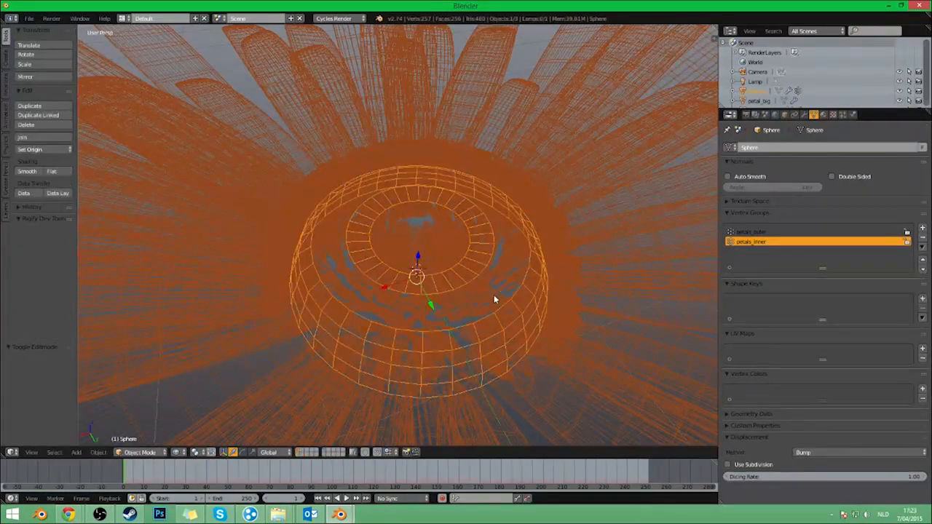
key("z")
Set the number of small petal particles to 300.
left_click(841, 114)
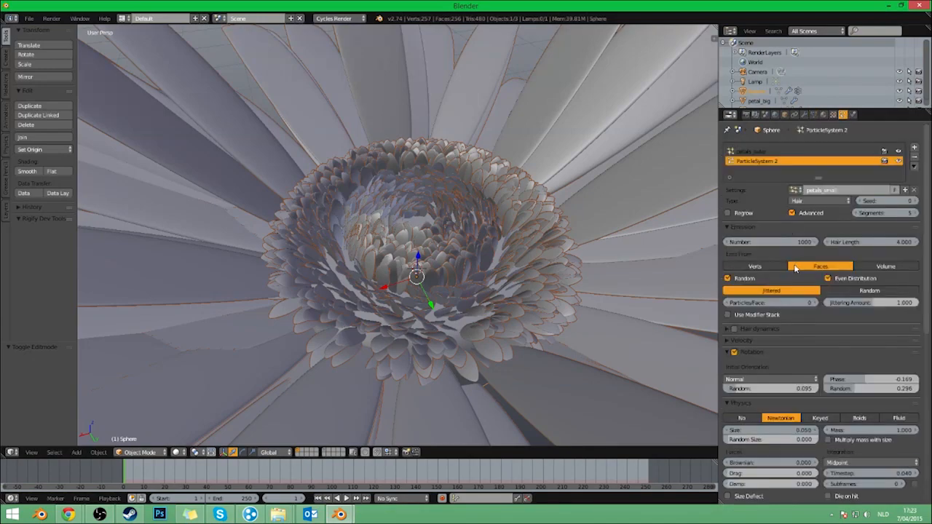
left_click(815, 242)
left_click_drag(815, 242, 810, 242)
middle_click_drag(597, 196, 667, 200)
scroll(514, 202, "up", 2)
scroll(540, 208, "down", 3)
scroll(449, 214, "up", 3)
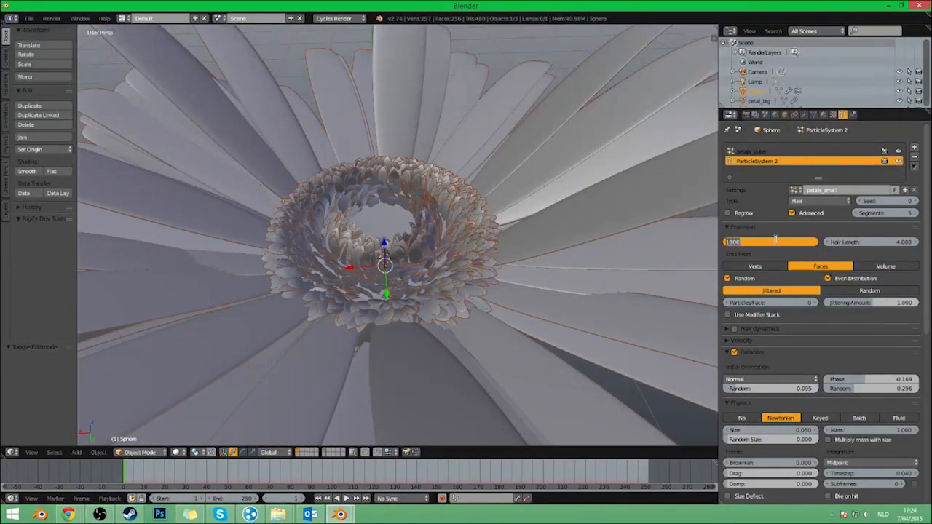
type("300")
key("Return")
middle_click_drag(604, 199, 524, 236)
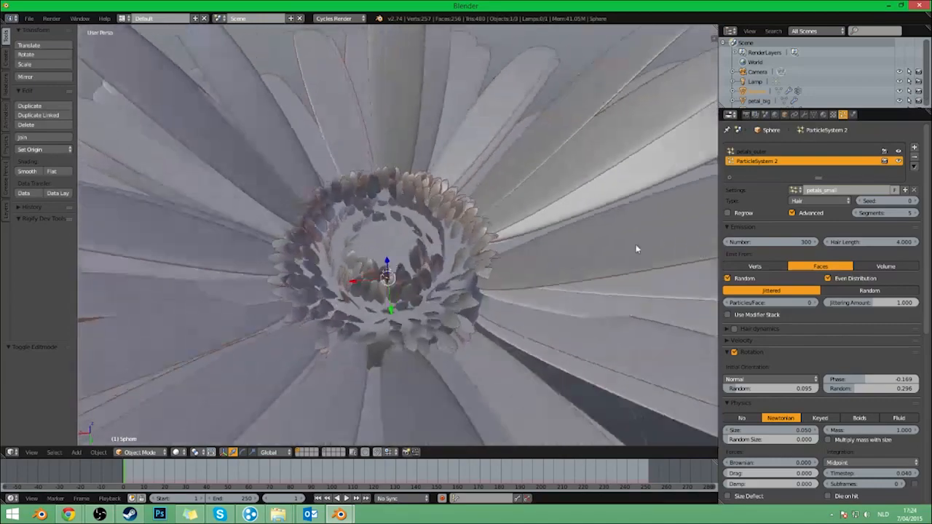
Raise the number of small petal particles to 304.
left_click(814, 243)
left_click(814, 243)
left_click(813, 243)
left_click(814, 242)
scroll(454, 268, "down", 4)
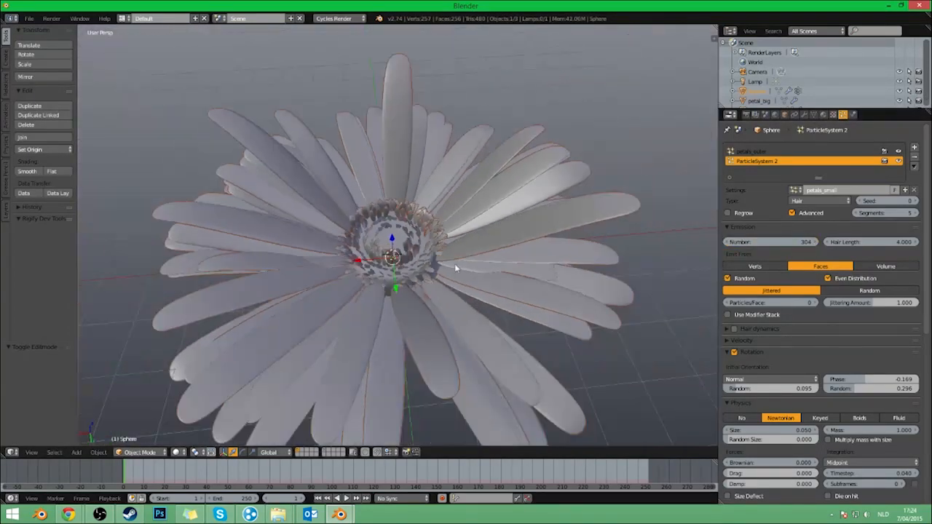
Preview the whole flower in rendered shading and examine its centre close up in solid shading.
key("shift+z")
middle_click_drag(486, 255, 430, 260)
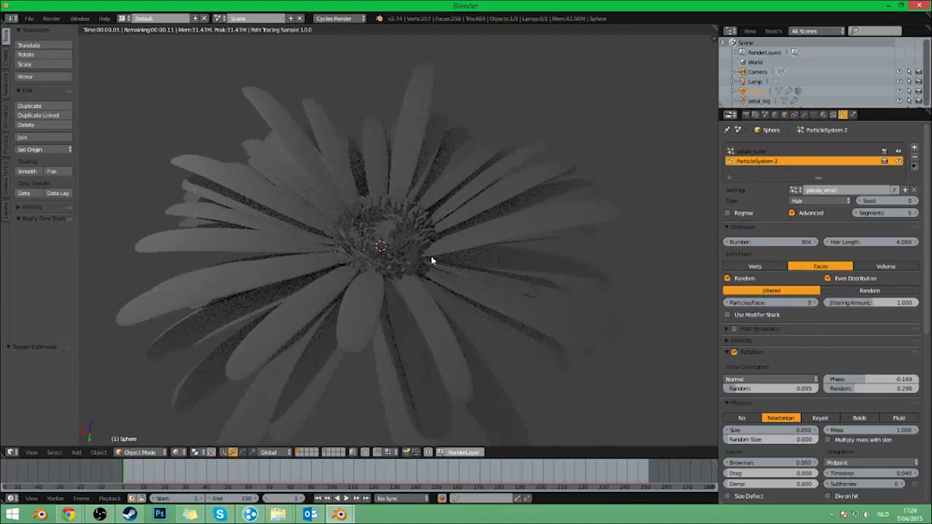
key("shift+z")
scroll(408, 264, "up", 5)
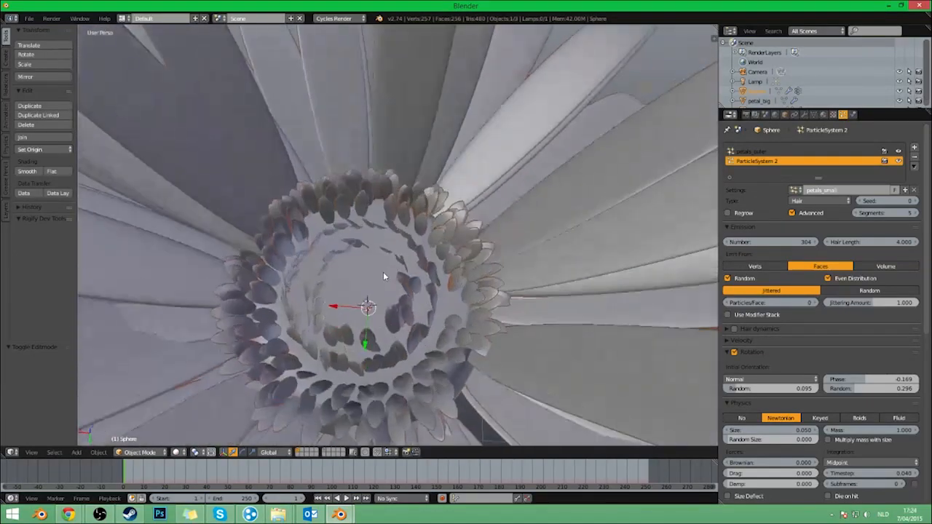
scroll(386, 258, "down", 5)
middle_click_drag(393, 240, 455, 236)
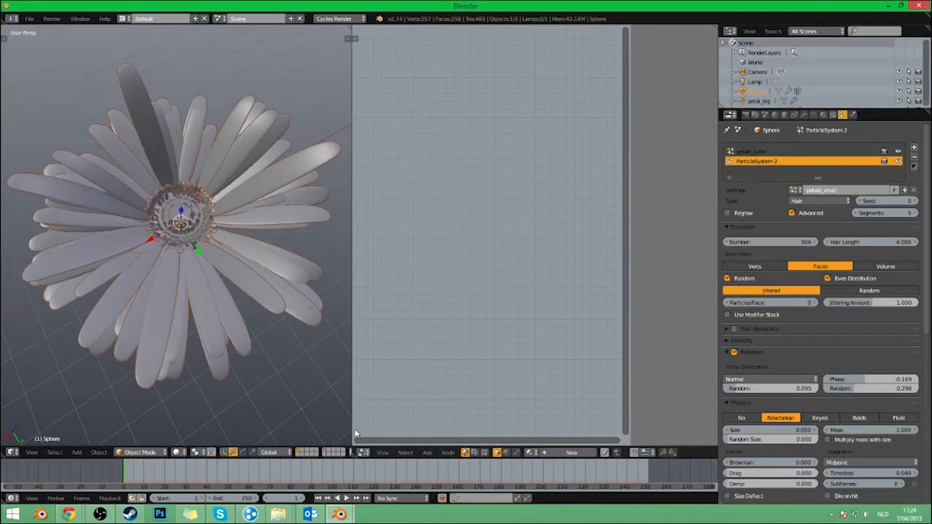
Show the layer with the source petals and extrude the outer end edge of petal_big to lengthen it.
left_click(326, 453)
scroll(214, 298, "up", 3)
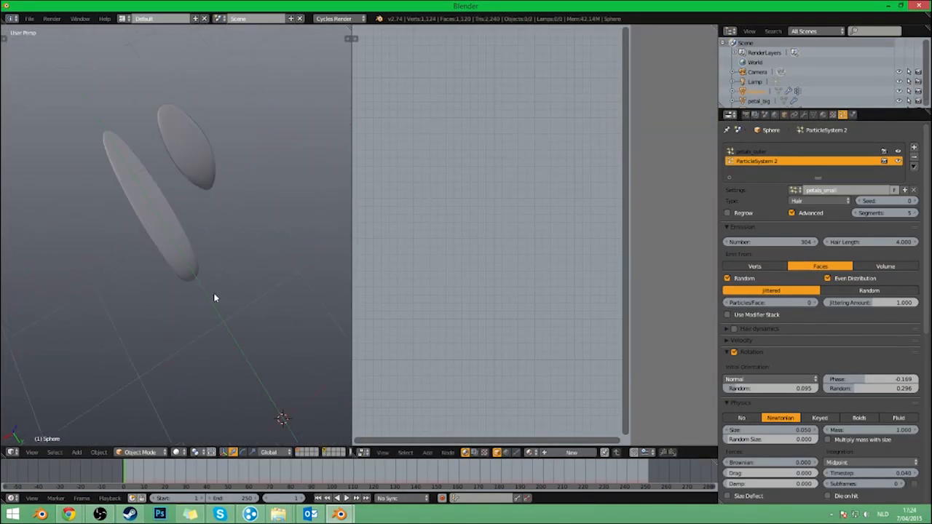
right_click(179, 270)
key("Tab")
scroll(213, 342, "up", 2)
middle_click_drag(213, 341, 249, 337)
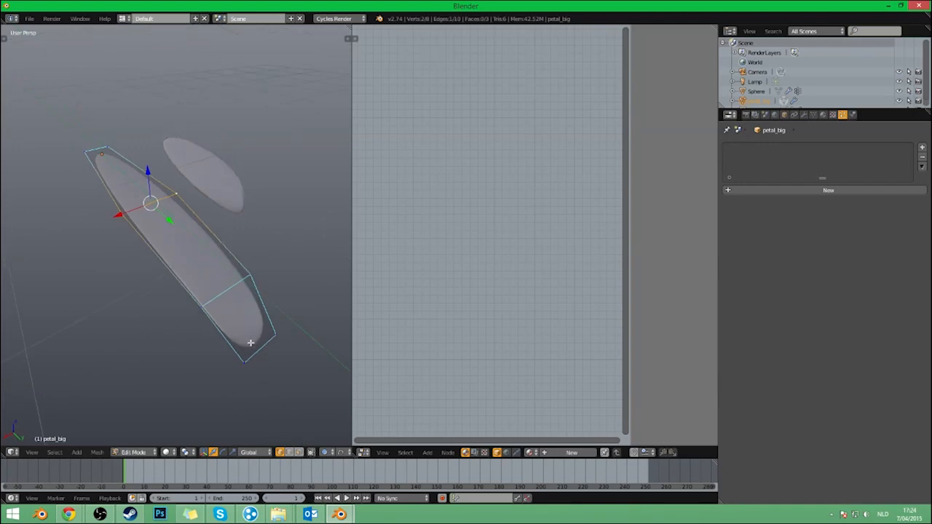
key("b")
left_click_drag(236, 325, 288, 369)
key("e")
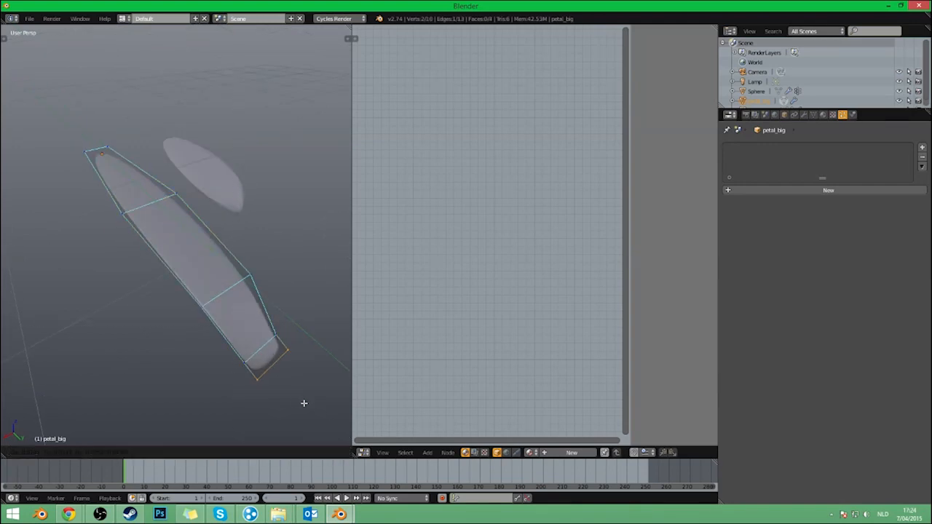
left_click(306, 404)
Move the extruded end edge of petal_big with proportional editing to adjust the petal's curve.
middle_click_drag(308, 406, 312, 343)
key("g")
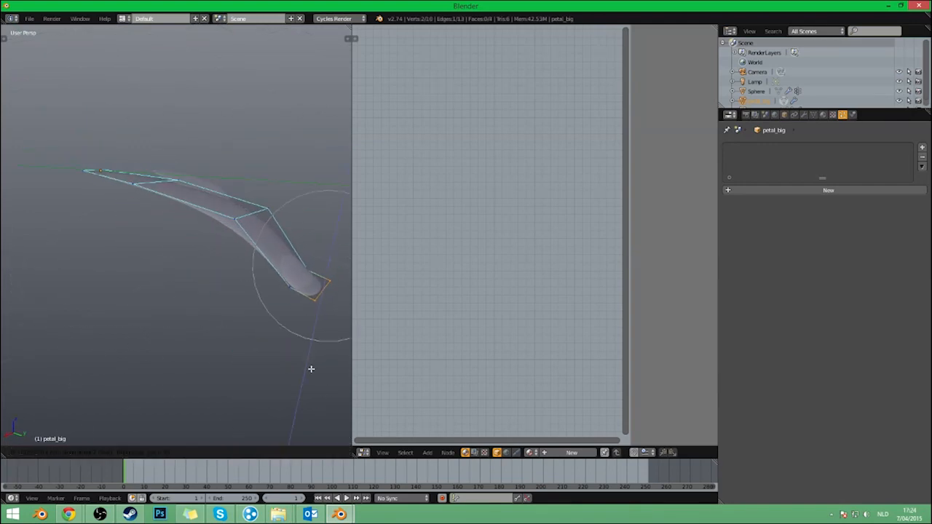
scroll(311, 354, "up", 10)
left_click(311, 367)
key("g")
left_click(329, 286)
Scale down the end edge of petal_big so the petal narrows to a pointed tip.
key("Tab")
middle_click_drag(329, 286, 302, 316)
key("Tab")
key("s")
left_click(227, 379)
key("Tab")
middle_click_drag(245, 385, 264, 399)
Add a loop cut in petal_big near the end with its origin and check the shape on the flower.
key("Tab")
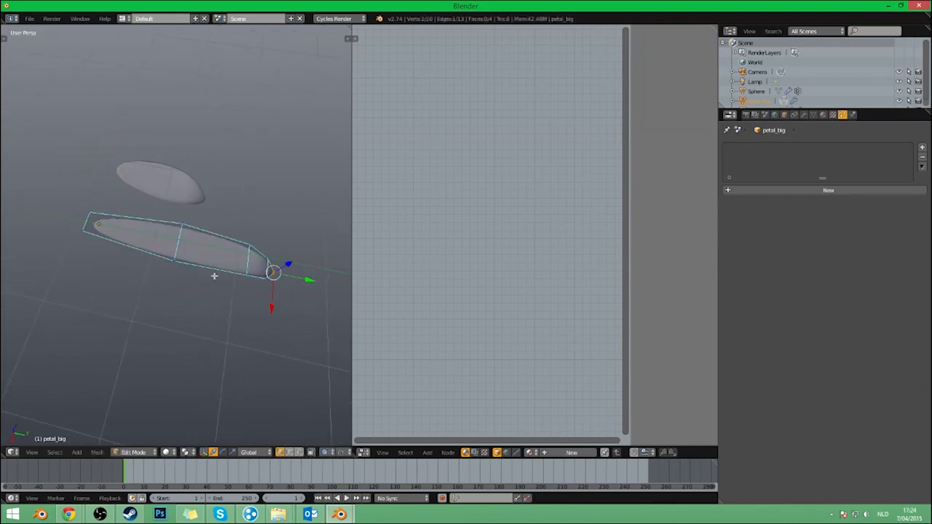
scroll(224, 283, "up", 2)
middle_click_drag(225, 264, 243, 289)
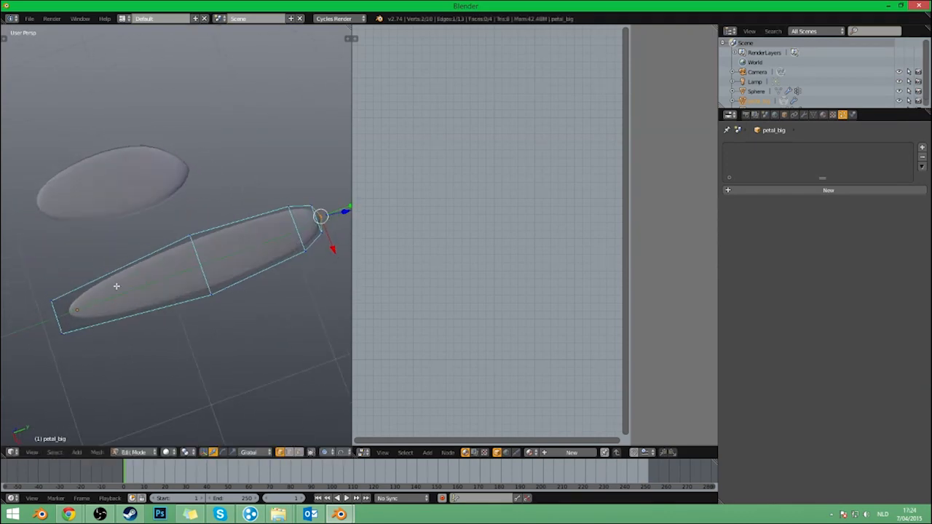
key("ctrl+r")
left_click(51, 302)
right_click(51, 302)
key("Tab")
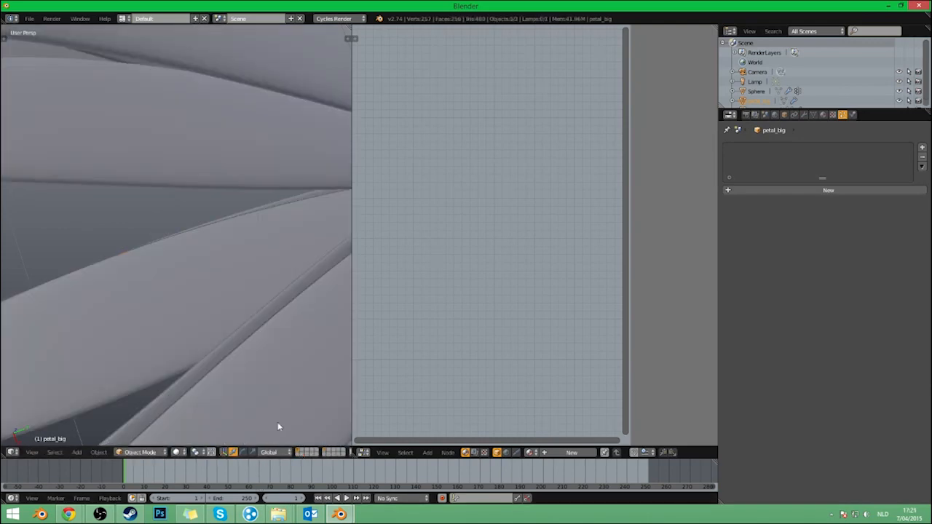
scroll(253, 353, "down", 3)
middle_click_drag(253, 353, 202, 319)
scroll(203, 318, "up", 2)
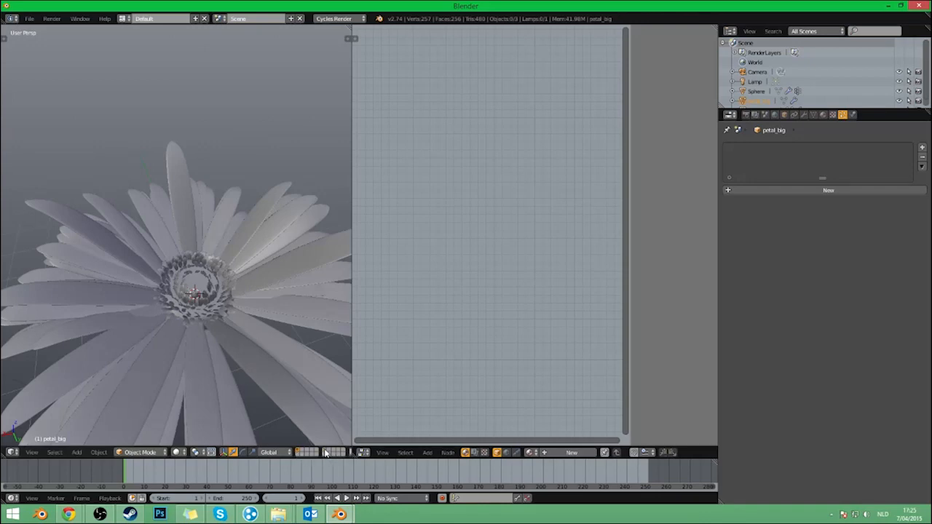
Scale up the middle edge of petal_big to widen the petal and view the change on the flower.
key("KP_Divide")
key("Tab")
middle_click_drag(139, 287, 187, 225)
key("b")
left_click_drag(167, 245, 211, 276)
key("s")
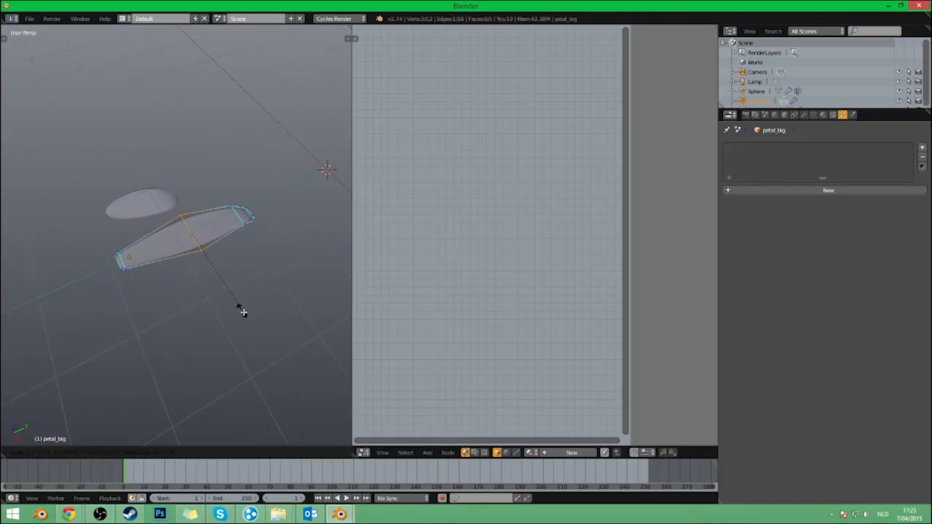
left_click(243, 313)
middle_click_drag(198, 293, 246, 296)
key("a")
key("Tab")
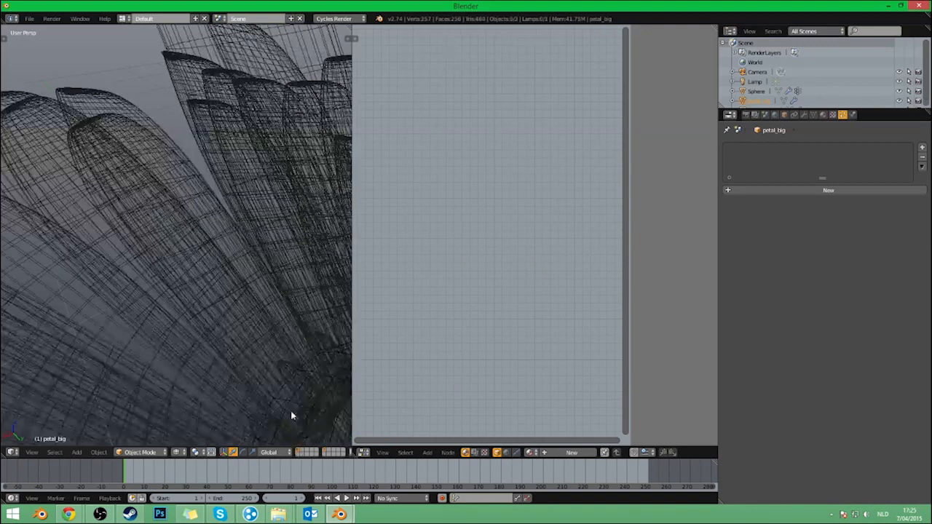
Isolate petal_big in Edit Mode and add a centred lengthwise loop cut running from its origin to its tip.
scroll(252, 342, "down", 3)
middle_click_drag(195, 366, 230, 330)
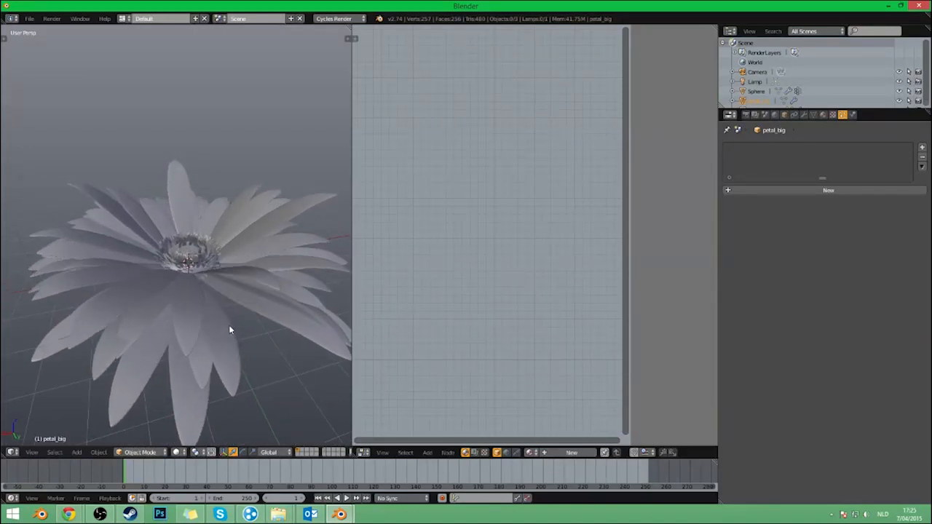
middle_click_drag(229, 323, 108, 264)
scroll(173, 276, "up", 2)
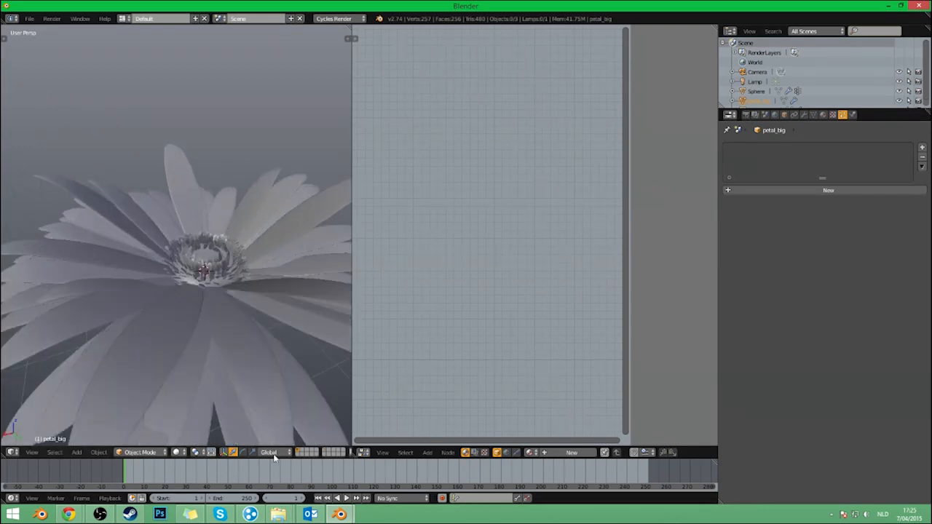
key("KP_Divide")
scroll(191, 300, "up", 3)
key("Tab")
key("ctrl+r")
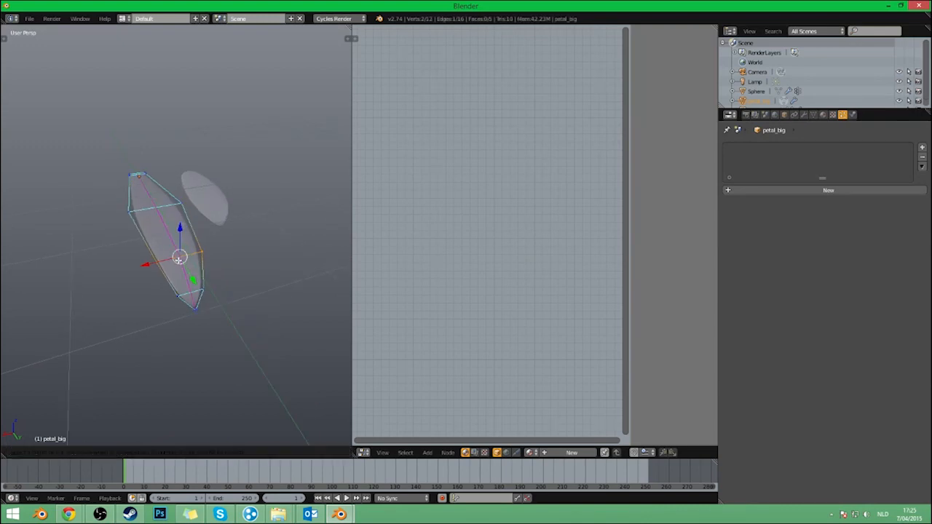
left_click(178, 258)
right_click(178, 258)
middle_click_drag(178, 258, 240, 277)
scroll(281, 288, "up", 4)
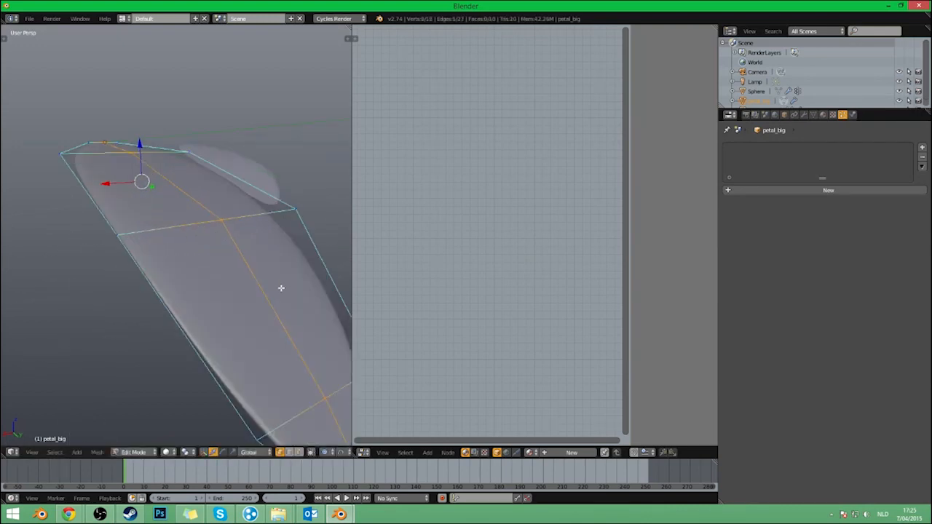
Move the centre edge loop of petal_big down along Z to crease the petal lengthwise.
key("g")
key("z")
left_click(283, 312)
key("Tab")
scroll(283, 310, "down", 5)
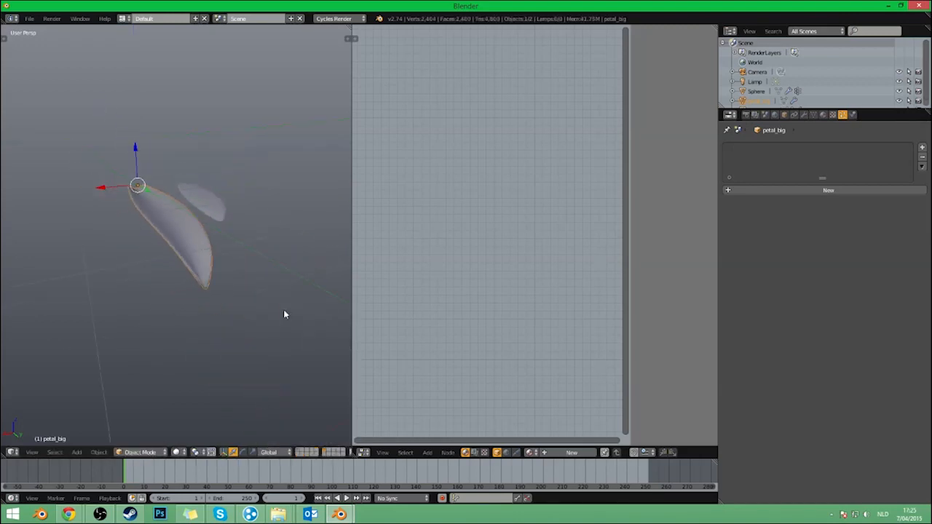
Examine the creased big petals on the whole flower from several angles.
left_click(298, 452)
scroll(270, 389, "down", 8)
middle_click_drag(270, 389, 232, 314)
scroll(206, 337, "up", 4)
scroll(234, 313, "down", 3)
middle_click_drag(137, 317, 174, 311)
scroll(201, 310, "up", 4)
scroll(201, 310, "down", 2)
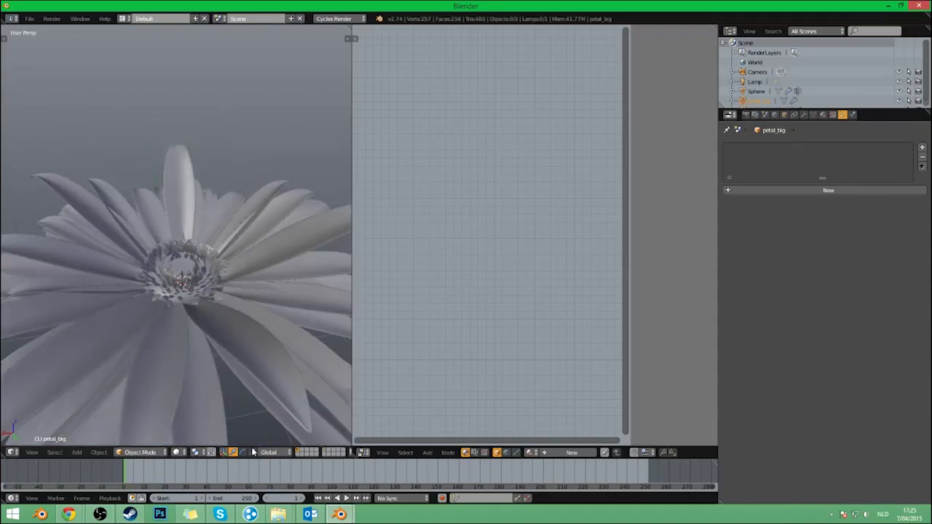
Scale the centre edge loop of petal_big along Z and check the petal shape on the flower.
left_click(326, 452)
key("Tab")
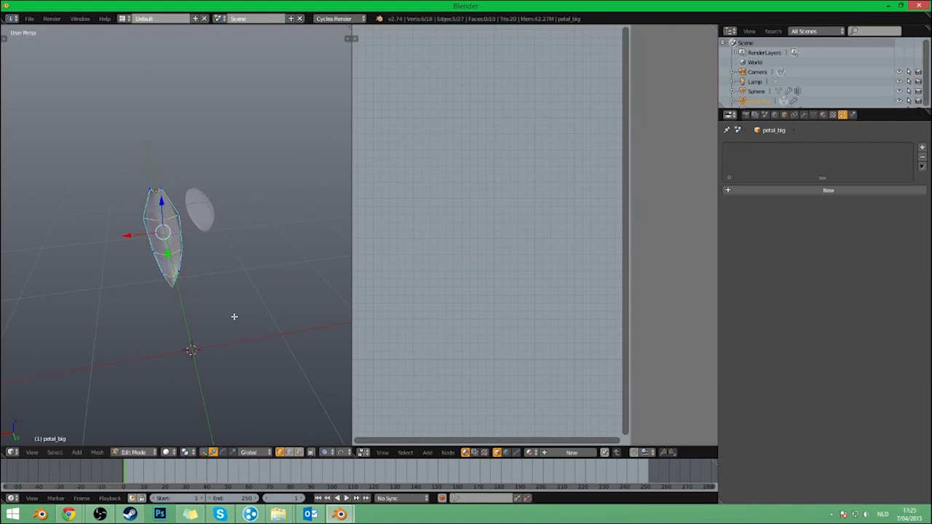
key("s")
key("z")
left_click(234, 315)
key("Tab")
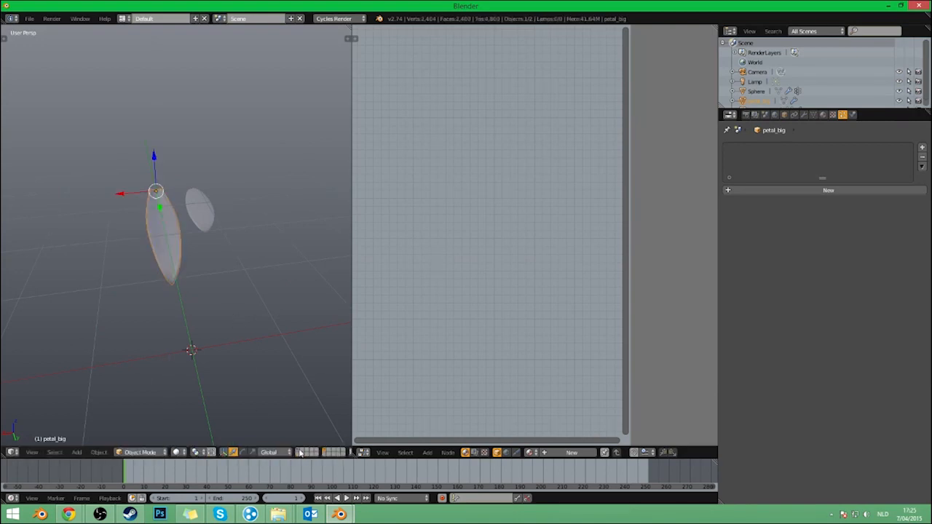
left_click(297, 452)
scroll(210, 305, "down", 7)
middle_click_drag(225, 315, 222, 339)
right_click(186, 269)
scroll(186, 269, "up", 4)
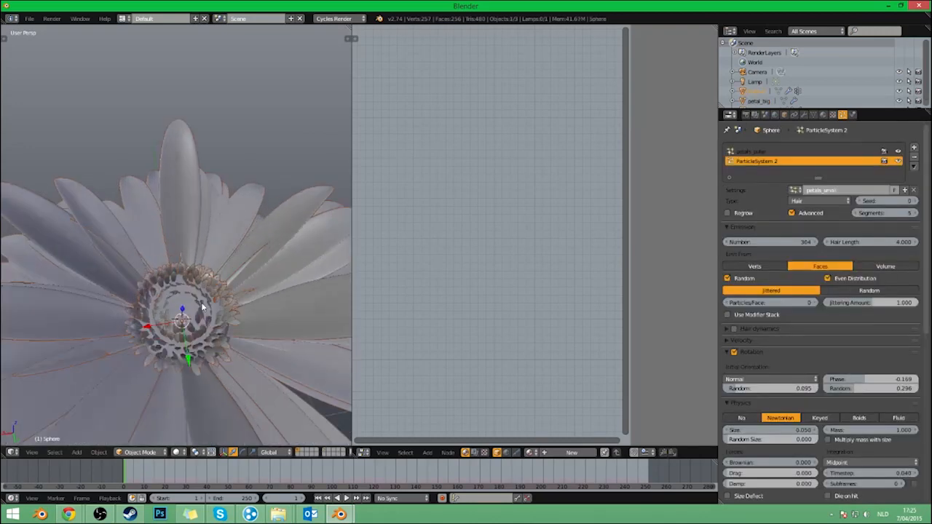
scroll(182, 225, "down", 5)
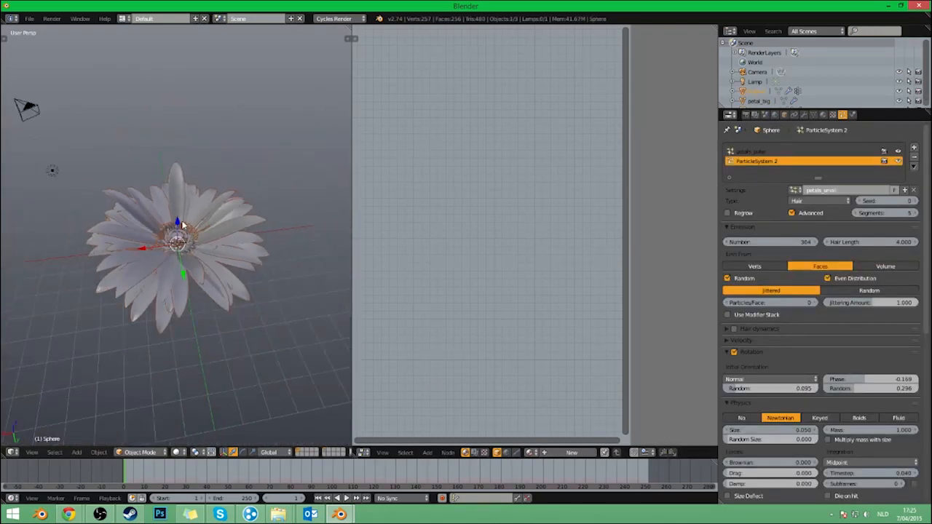
Change the lamp to a Sun, enable its nodes, and set the emission strength to 2.
right_click(52, 170)
left_click(803, 114)
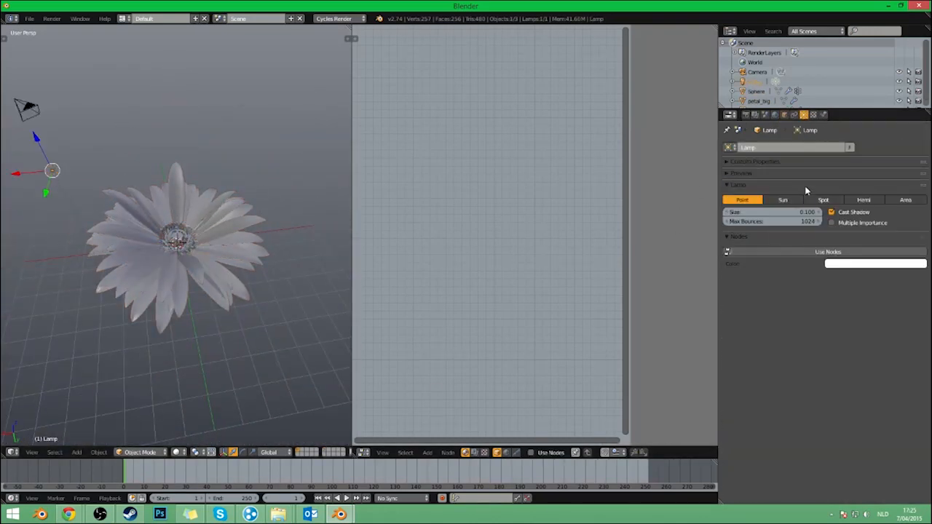
left_click(782, 199)
left_click(788, 251)
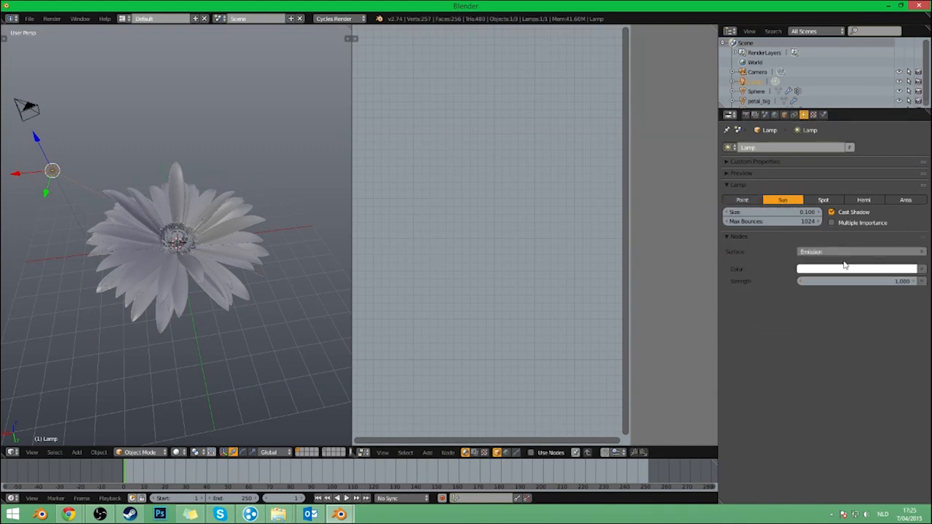
left_click(894, 280)
type("2")
key("Return")
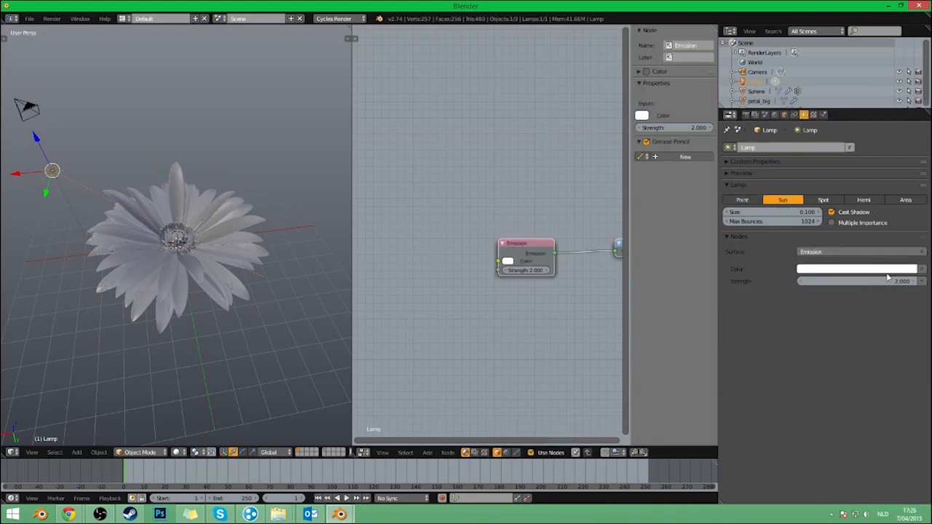
Set the world colour to an Environment Texture using fin4_Ref.exr from the Old_Industrial_Hall HDRI folder.
left_click(774, 115)
left_click(842, 204)
left_click(877, 217)
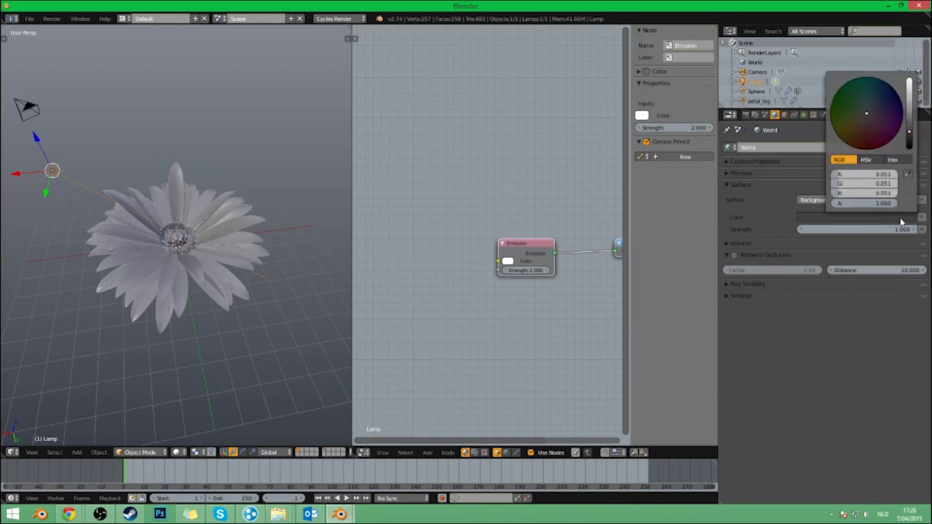
left_click(920, 217)
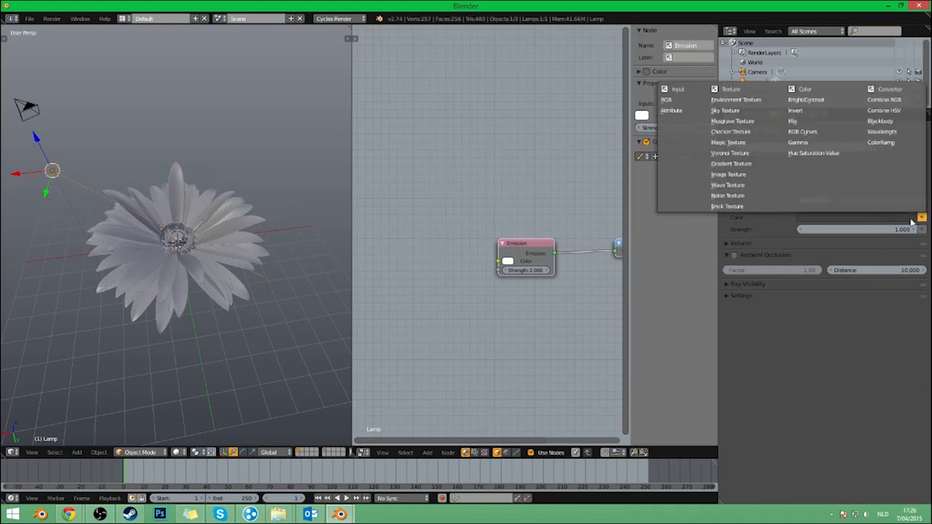
left_click(735, 100)
left_click(873, 229)
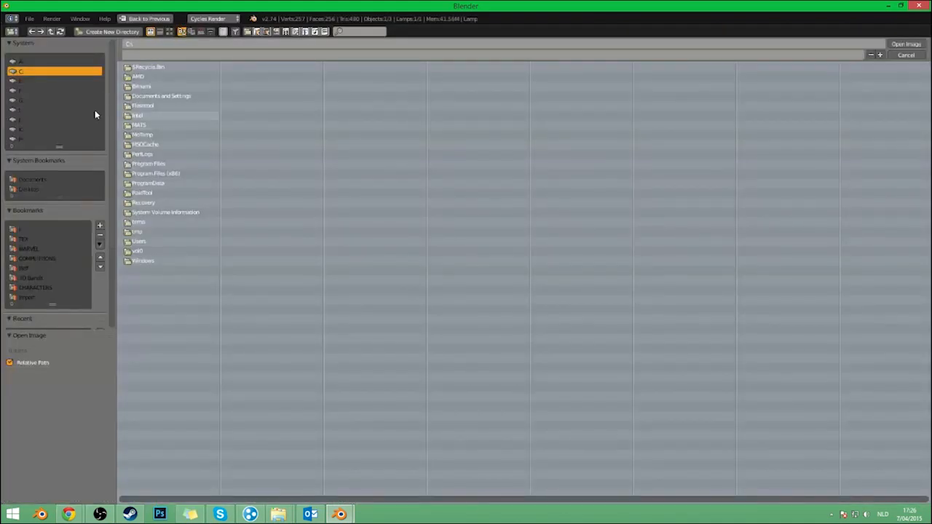
left_click(26, 239)
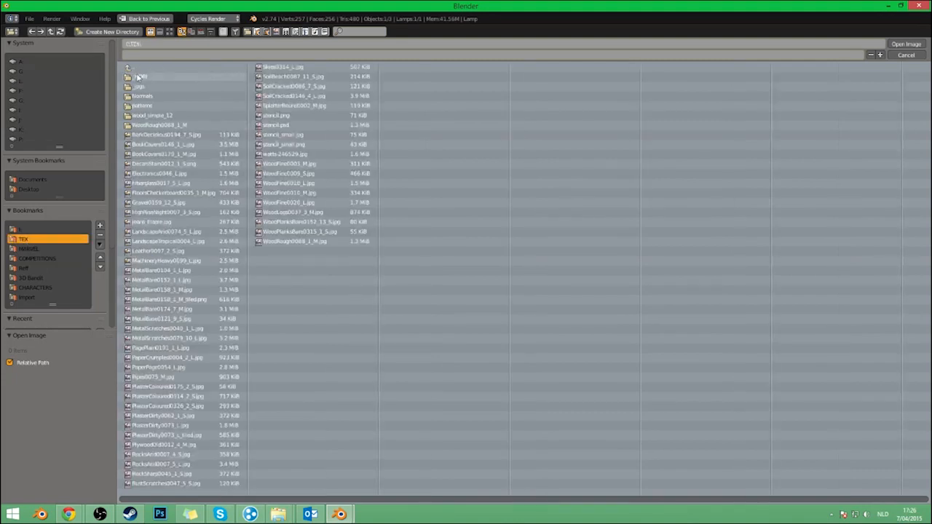
left_click(197, 87)
left_click(173, 130)
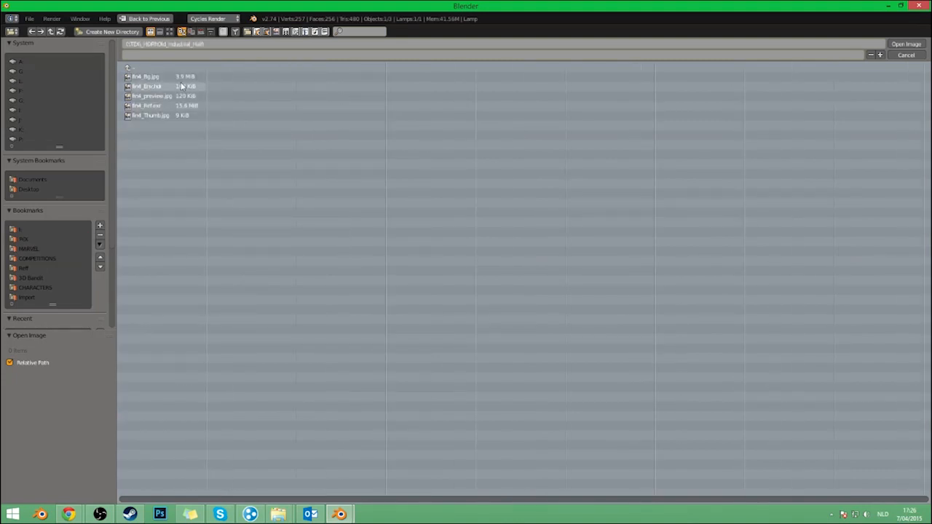
double_click(184, 110)
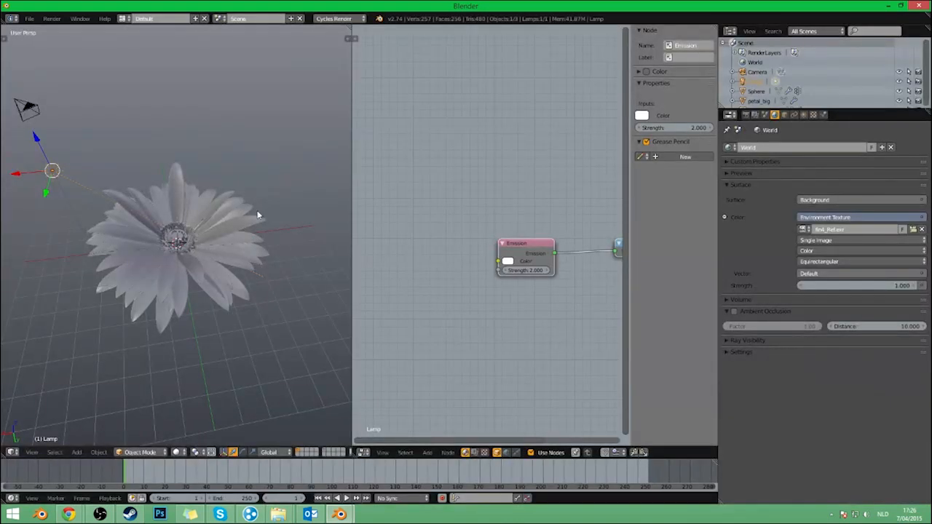
Enable the transparent film background and preview the flower with rendered shading.
left_click(746, 114)
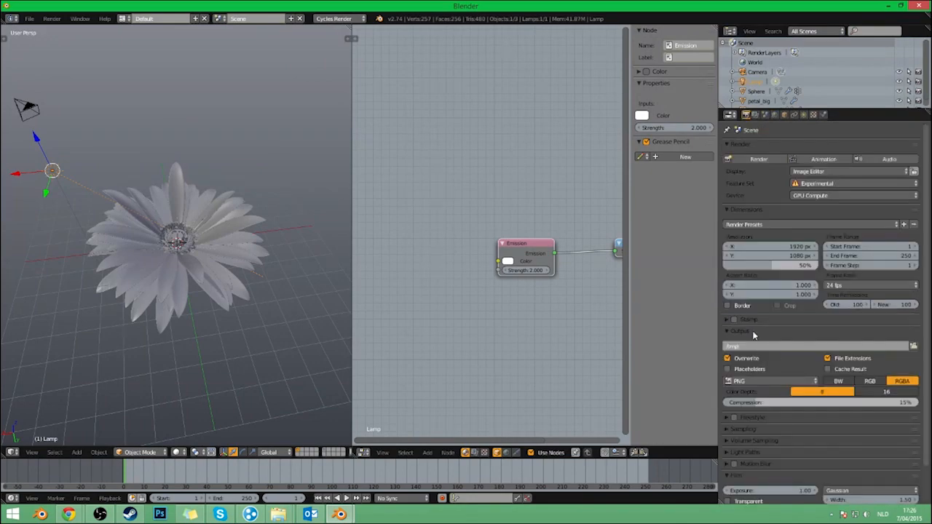
scroll(835, 398, "down", 2)
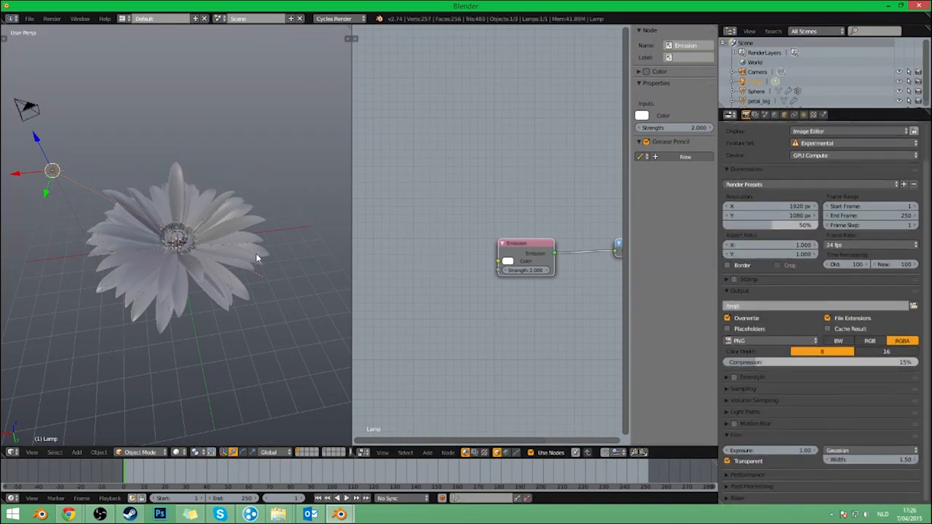
key("shift+z")
scroll(239, 251, "up", 5)
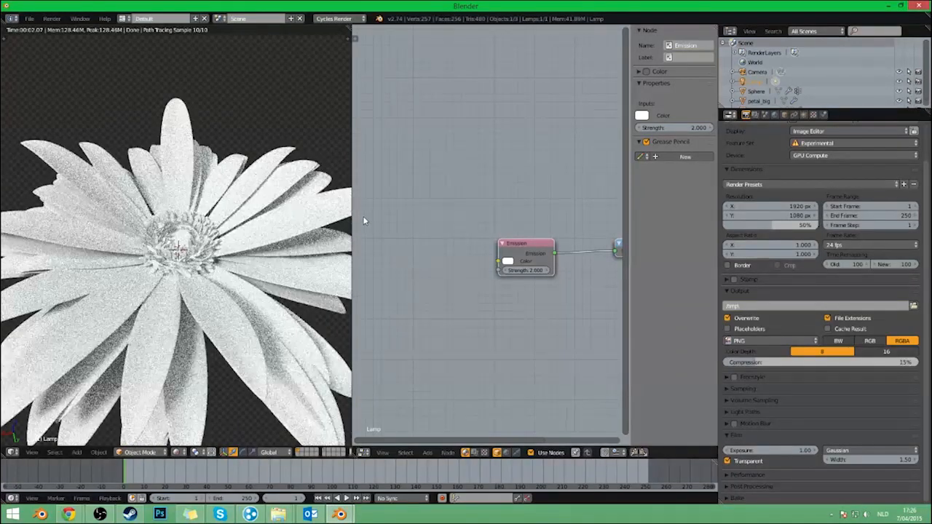
middle_click_drag(304, 249, 223, 267)
Select the Sphere and restrict the rendered preview to a border region around the flower's centre.
right_click(224, 267)
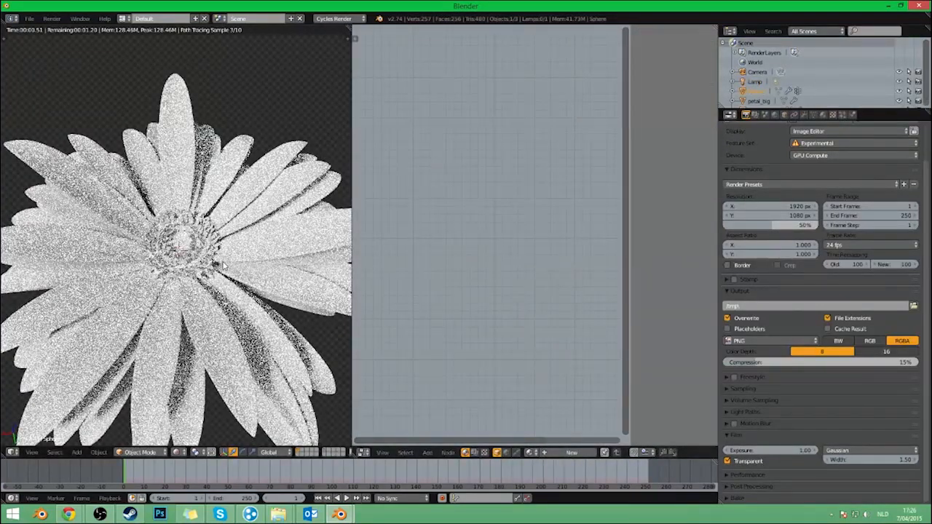
key("shift+z")
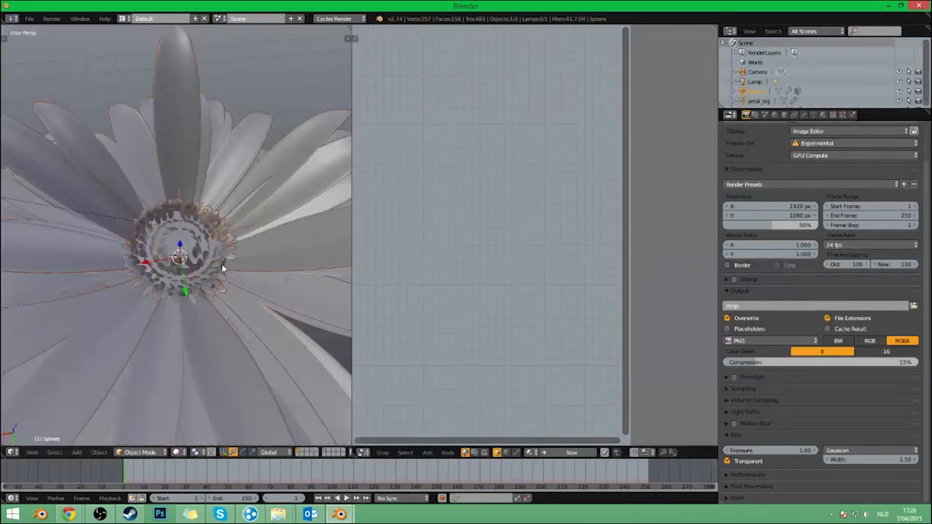
key("ctrl+b")
mouse_move(101, 201)
left_mouse_down()
mouse_move(205, 308)
mouse_move(262, 325)
left_mouse_up()
key("shift+z")
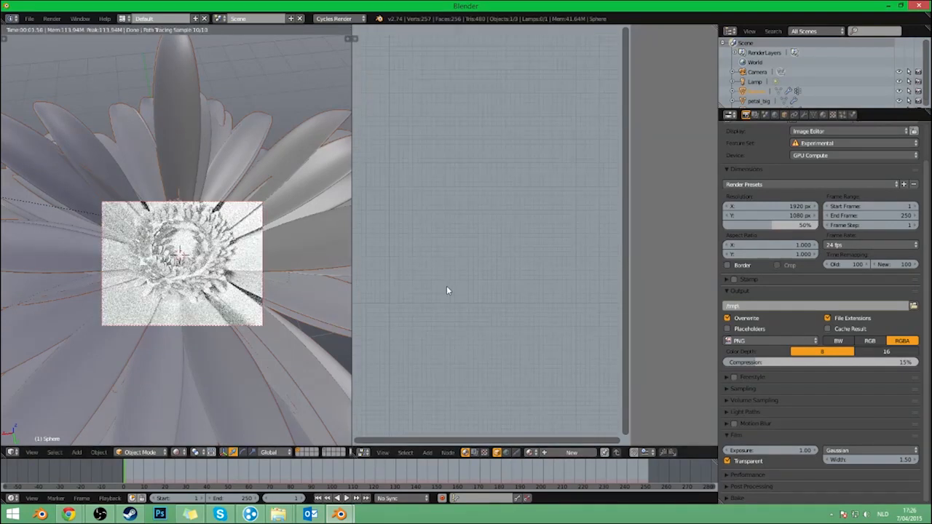
Create a new node material named head for the Sphere.
left_click(572, 452)
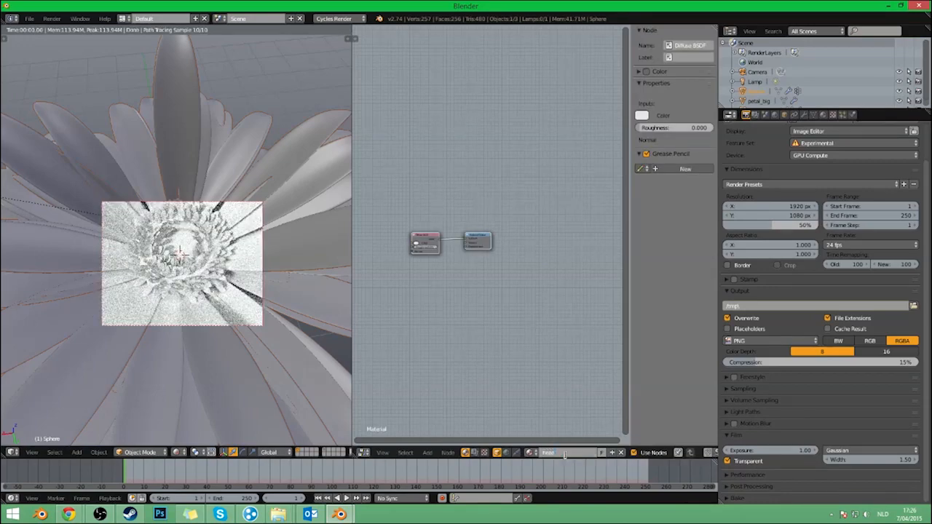
scroll(402, 308, "up", 10)
middle_click_drag(405, 310, 601, 322)
scroll(610, 322, "down", 4)
scroll(481, 248, "down", 1)
Set the head material's diffuse colour to a dark yellowish brown and move the Diffuse BSDF node away from the output.
left_click(466, 263)
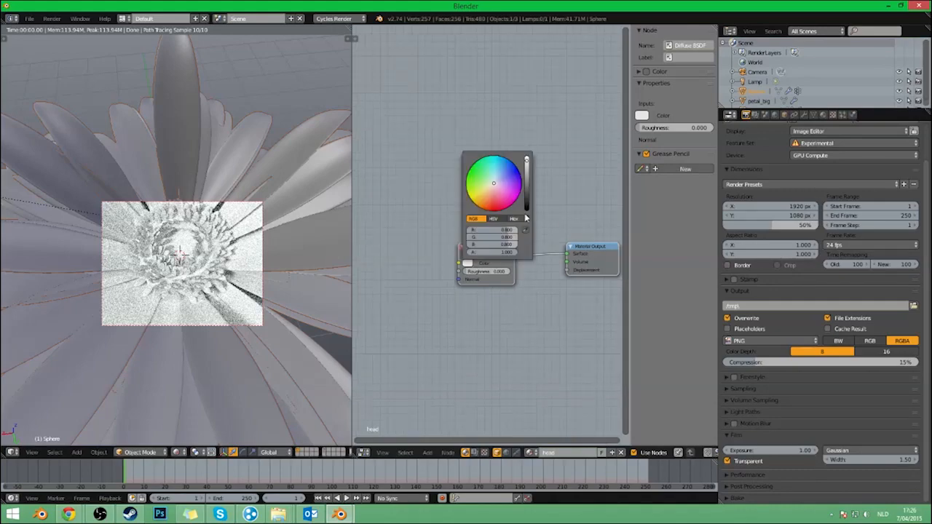
left_click(526, 187)
left_click(491, 199)
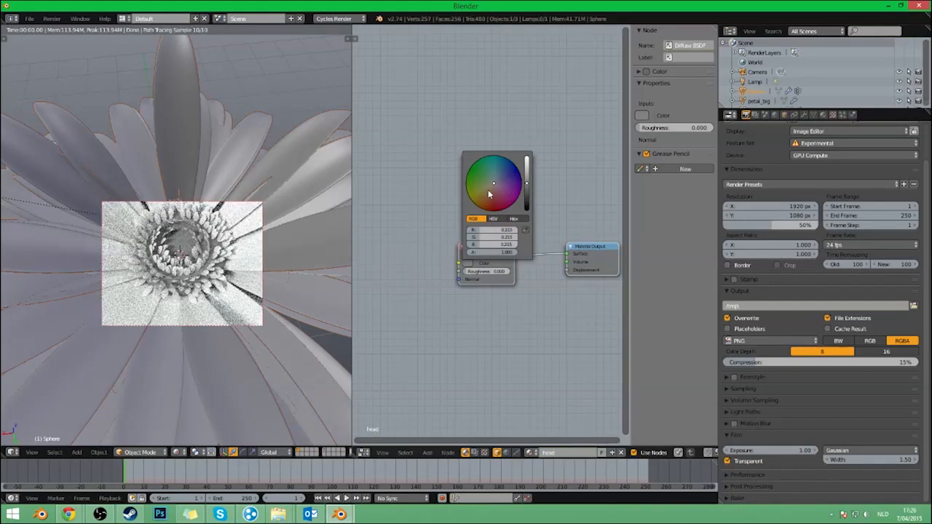
left_click_drag(473, 250, 432, 252)
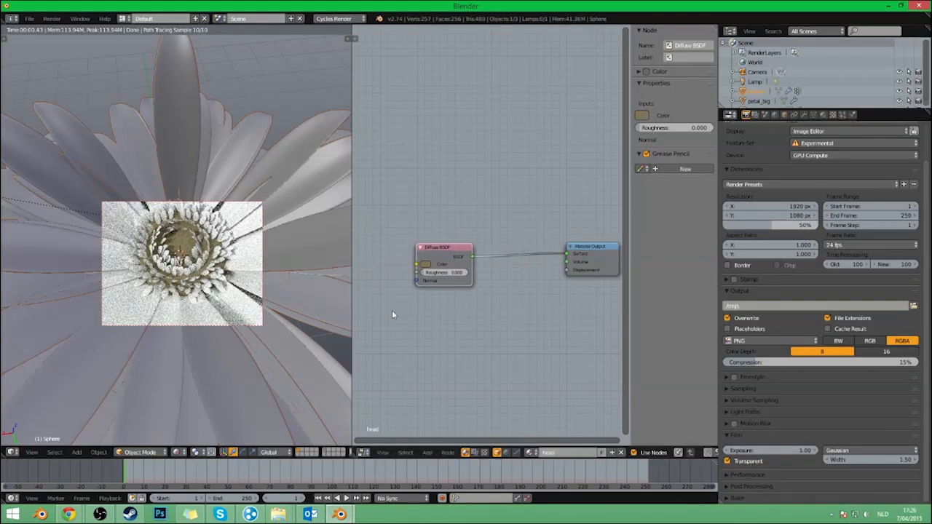
Add a Noise Texture node beside the Diffuse BSDF and preview its colour output on the flower's centre.
scroll(451, 312, "up", 1)
middle_click_drag(451, 313, 535, 323)
scroll(483, 290, "up", 3)
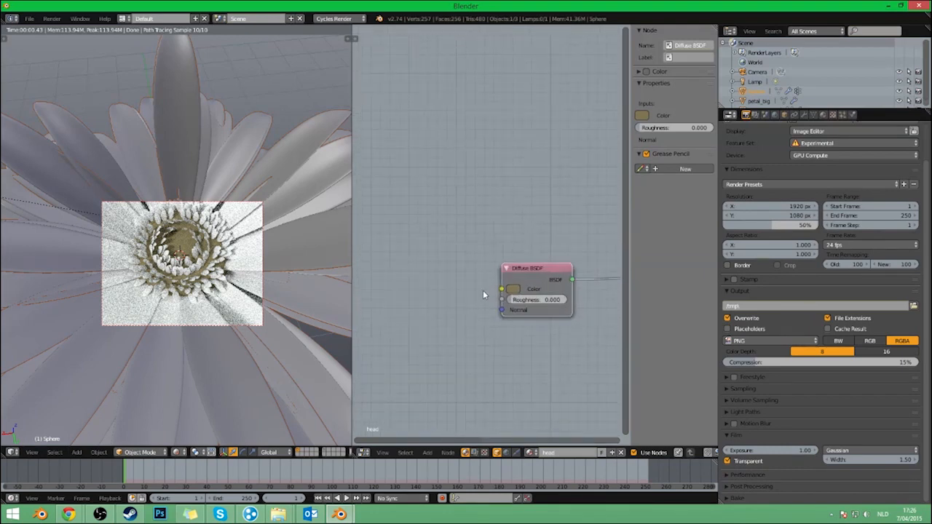
scroll(482, 290, "down", 1)
middle_click_drag(412, 243, 449, 257)
key("shift+a")
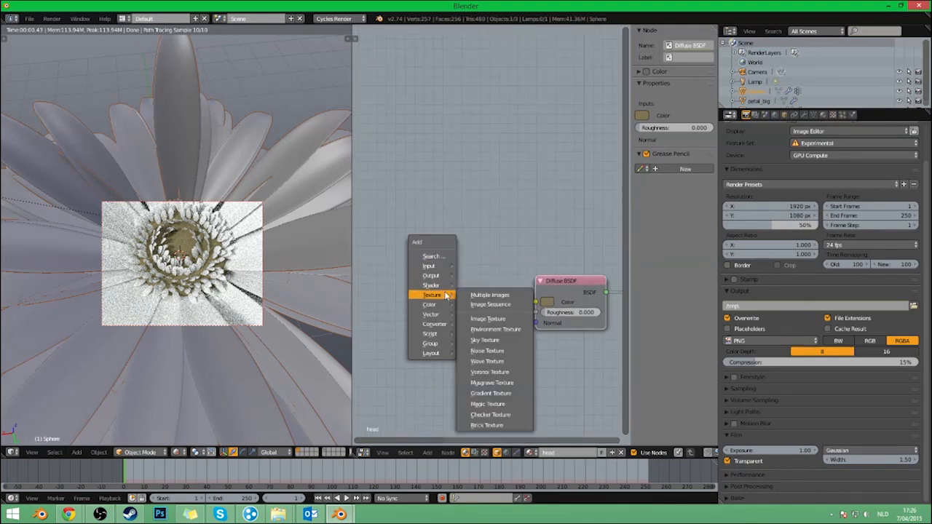
mouse_move(445, 278)
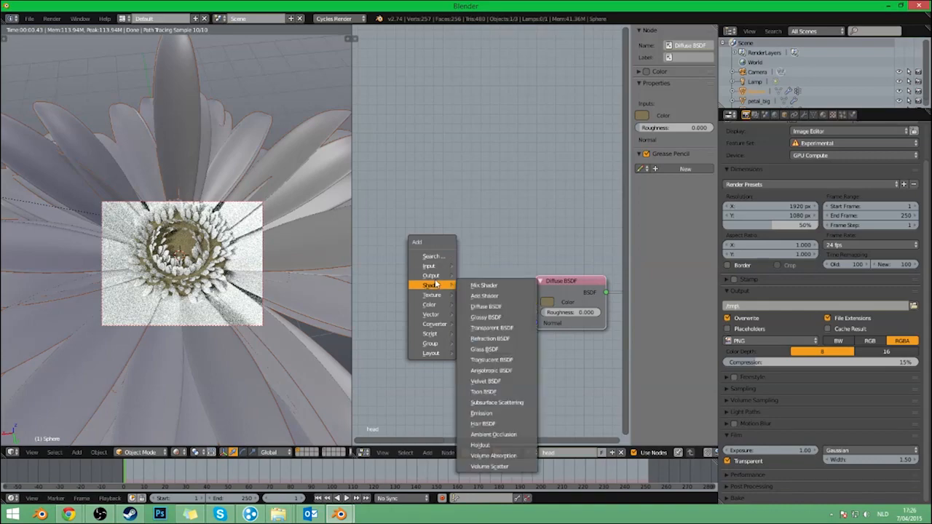
mouse_move(434, 294)
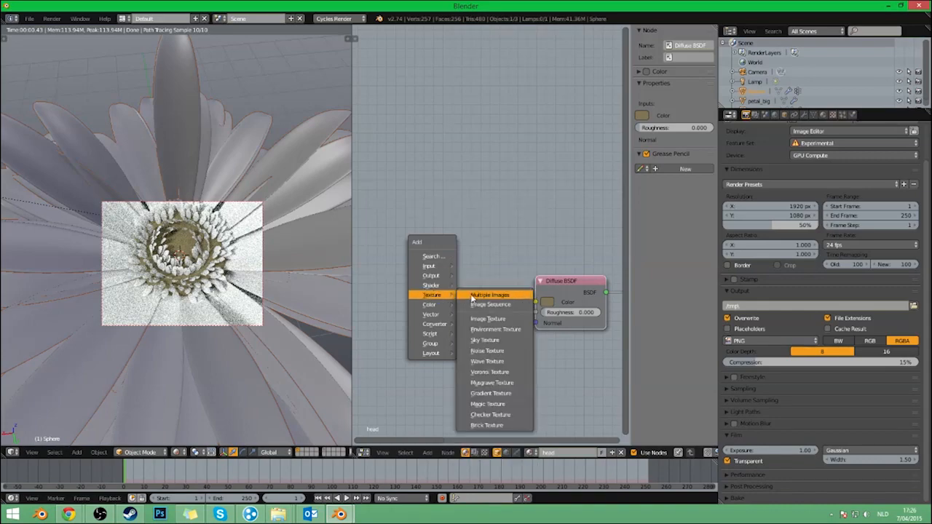
left_click(486, 350)
left_click(450, 296)
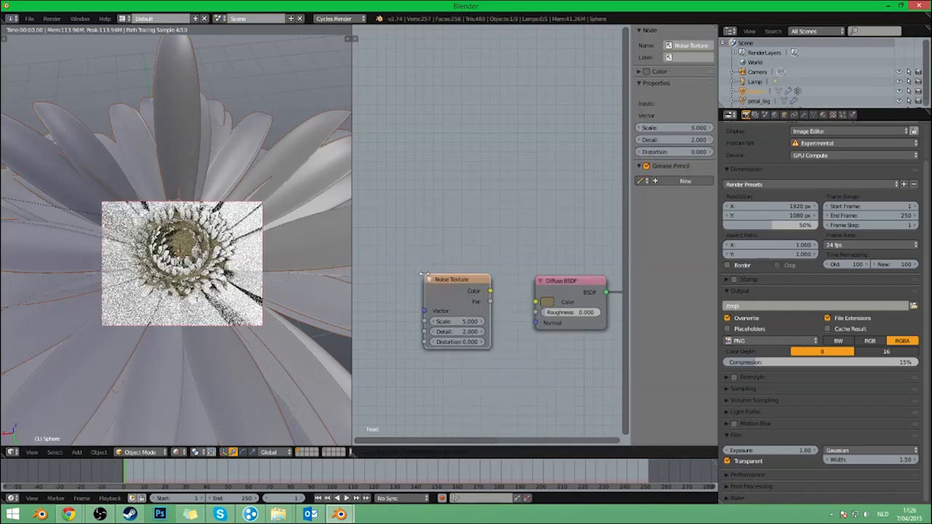
scroll(451, 296, "up", 4)
scroll(487, 278, "down", 7)
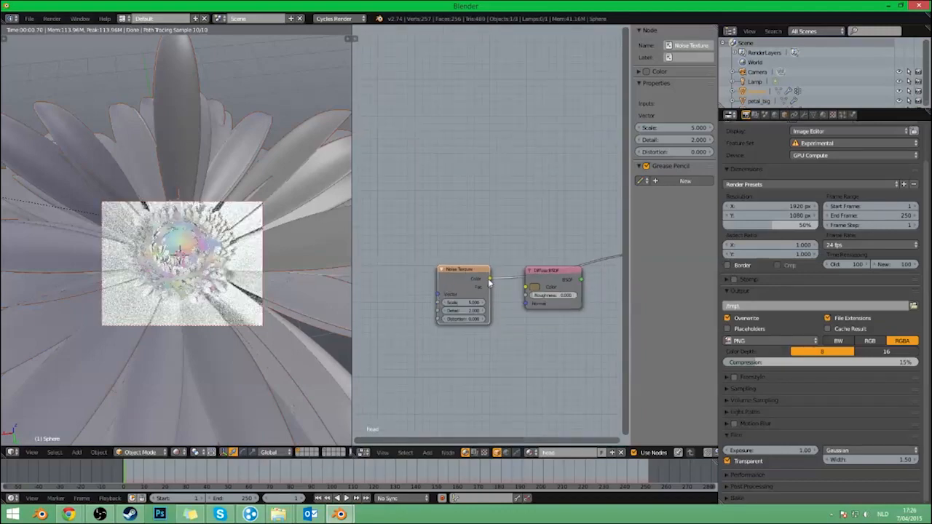
Alternate the flower-centre preview between the Diffuse BSDF shader and the Noise Texture's colour output.
middle_click_drag(527, 335, 439, 343)
scroll(488, 327, "down", 2)
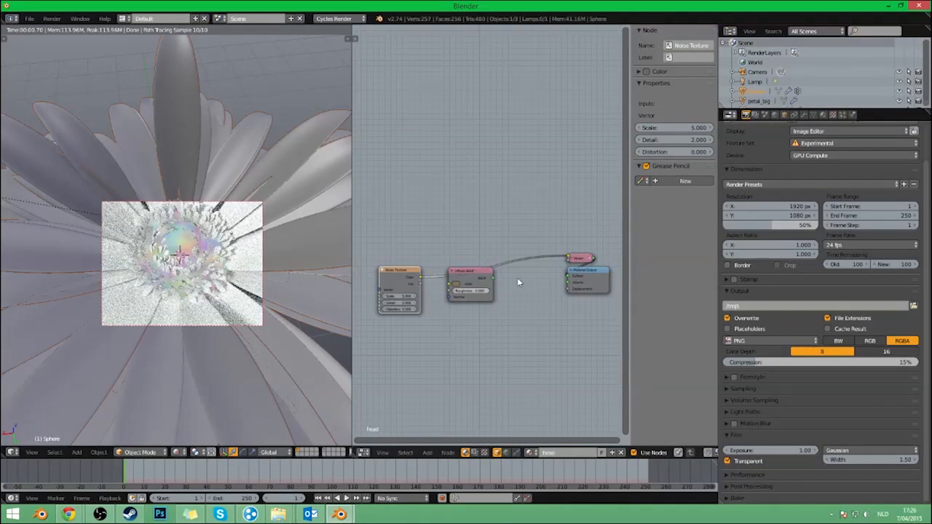
left_click(463, 281, "ctrl+shift")
left_click(397, 280, "ctrl+shift")
left_click(473, 285, "ctrl+shift")
left_click(387, 277, "ctrl+shift")
Search the add-ons in the user preferences for "node" to find Node Wrangler, and close the preferences.
left_click(29, 18)
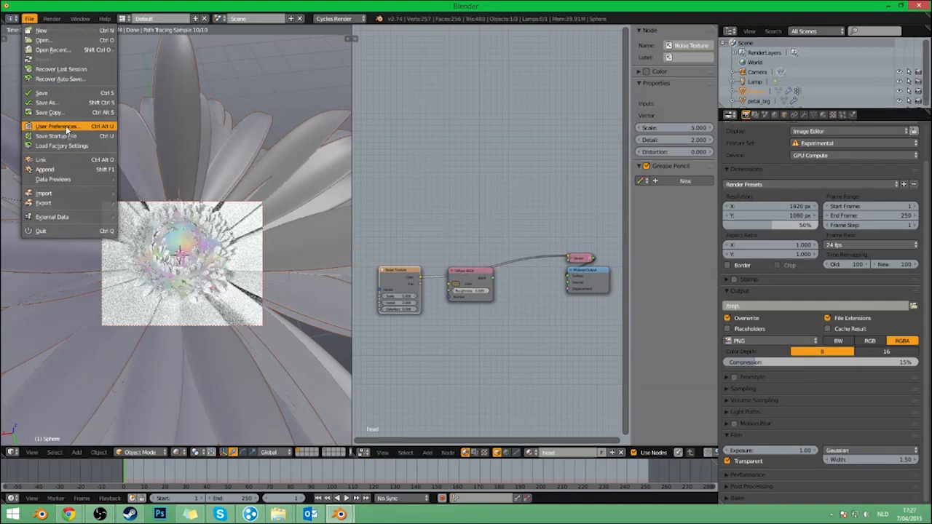
left_click(65, 127)
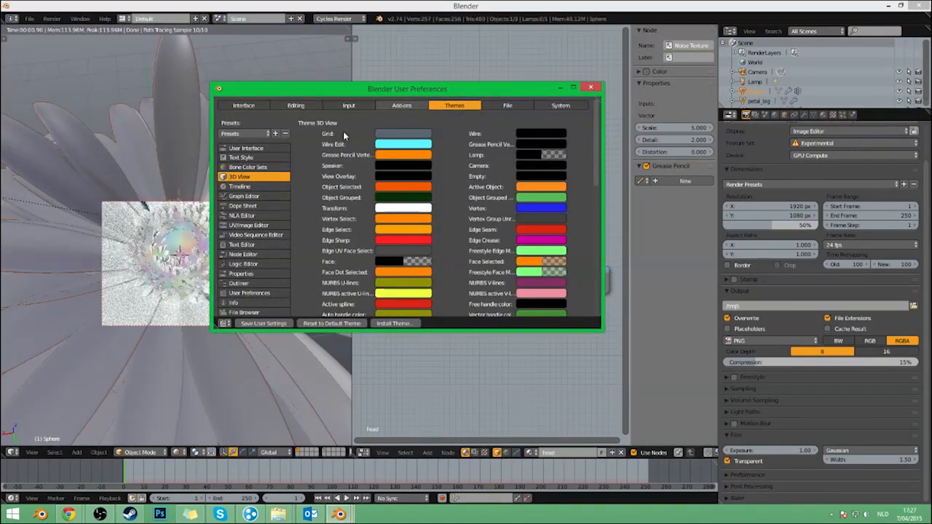
left_click(401, 105)
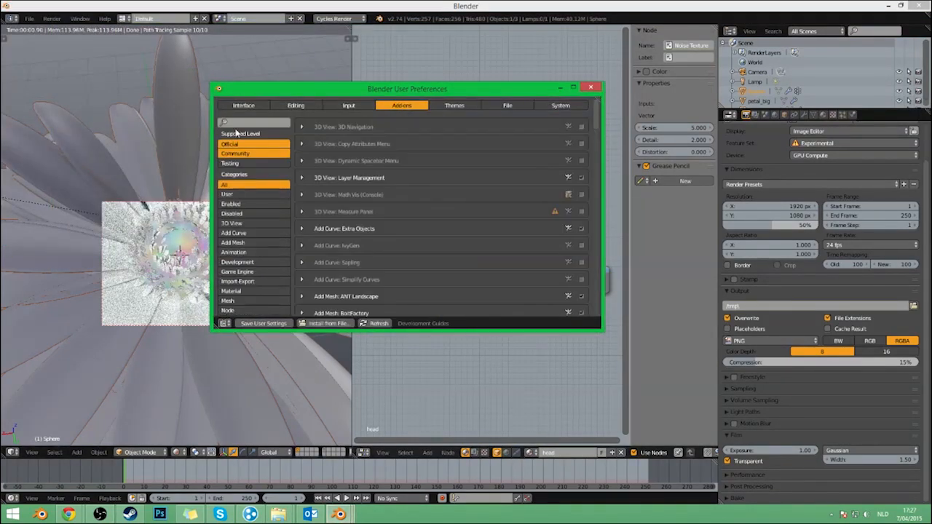
left_click(237, 122)
type("node")
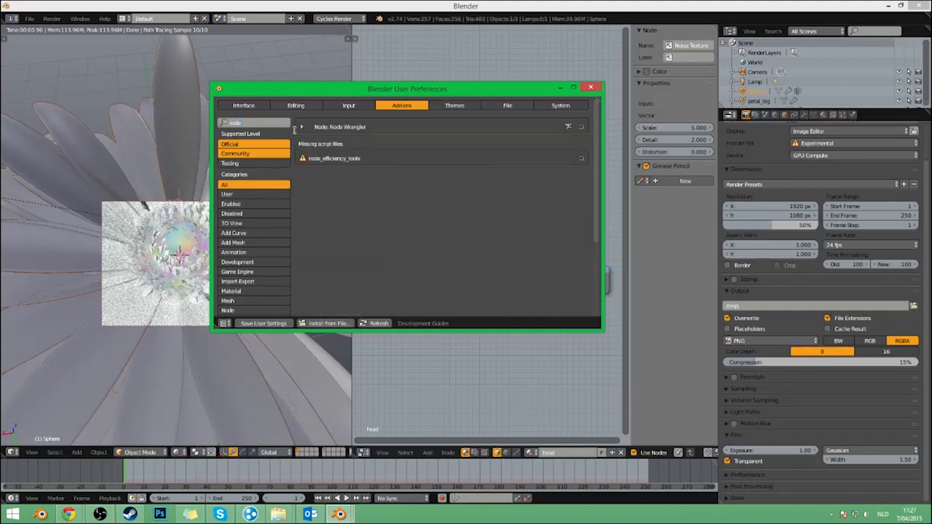
left_click(591, 87)
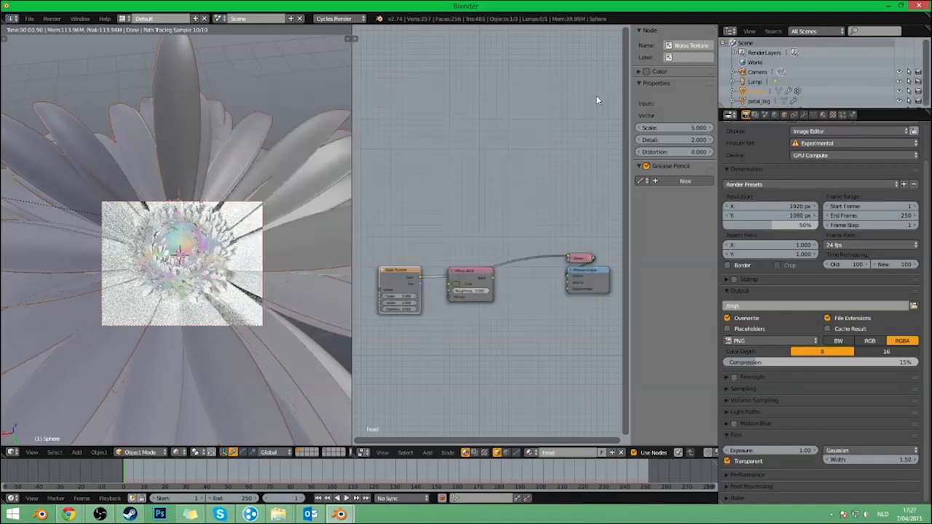
Cycle the preview through the Noise Texture's factor and colour outputs and the Diffuse BSDF.
left_click(398, 283, "ctrl+shift")
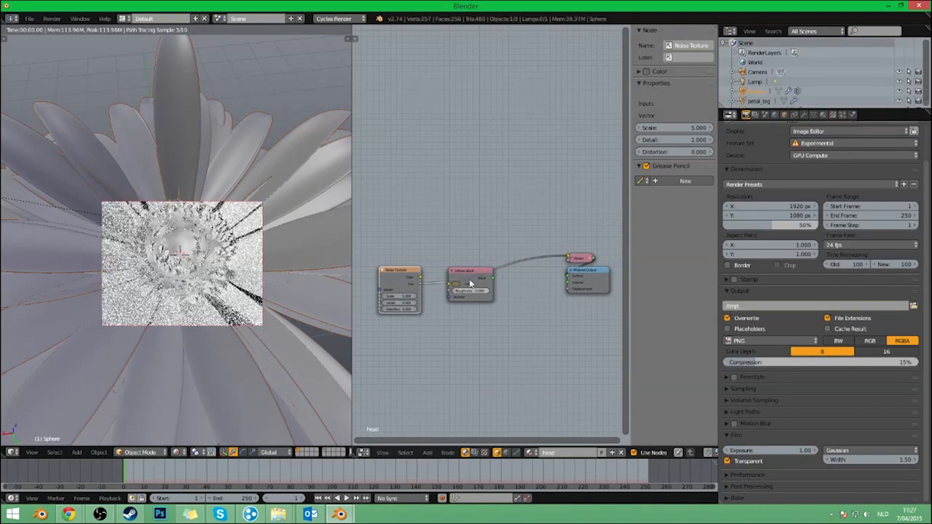
left_click(388, 284, "ctrl+shift")
left_click(398, 283, "ctrl+shift")
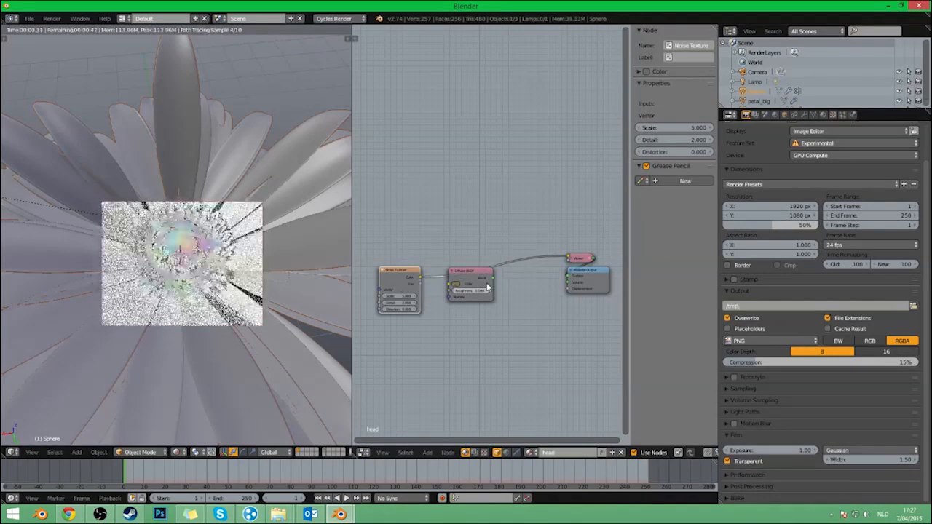
left_click(471, 280, "ctrl+shift")
left_click(404, 290, "ctrl+shift")
Set the Noise Texture's scale to 50 and move the node well below the Diffuse BSDF.
scroll(403, 291, "up", 4)
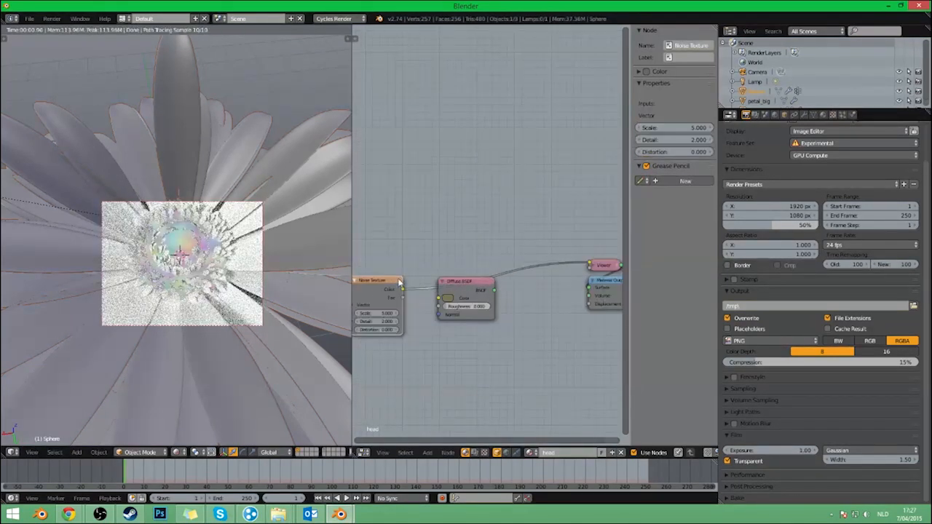
middle_click_drag(397, 304, 467, 295)
type("50")
key("Return")
middle_click_drag(437, 308, 374, 281)
scroll(408, 255, "down", 6)
left_click_drag(408, 253, 425, 334)
scroll(482, 336, "up", 3)
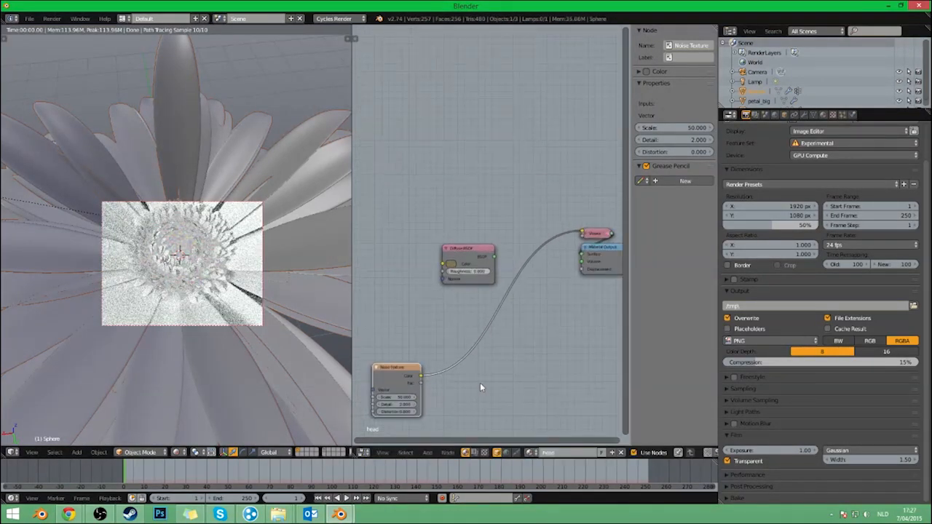
key("shift+a")
mouse_move(480, 385)
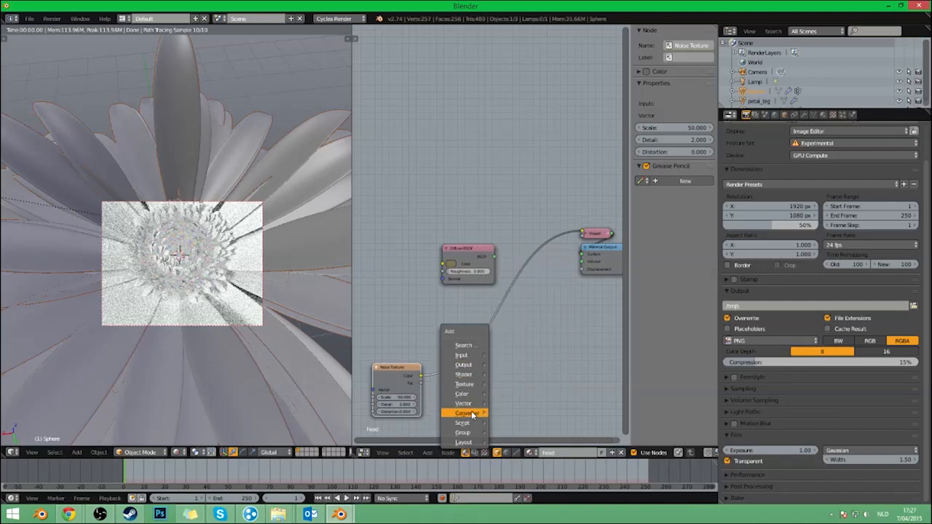
mouse_move(470, 412)
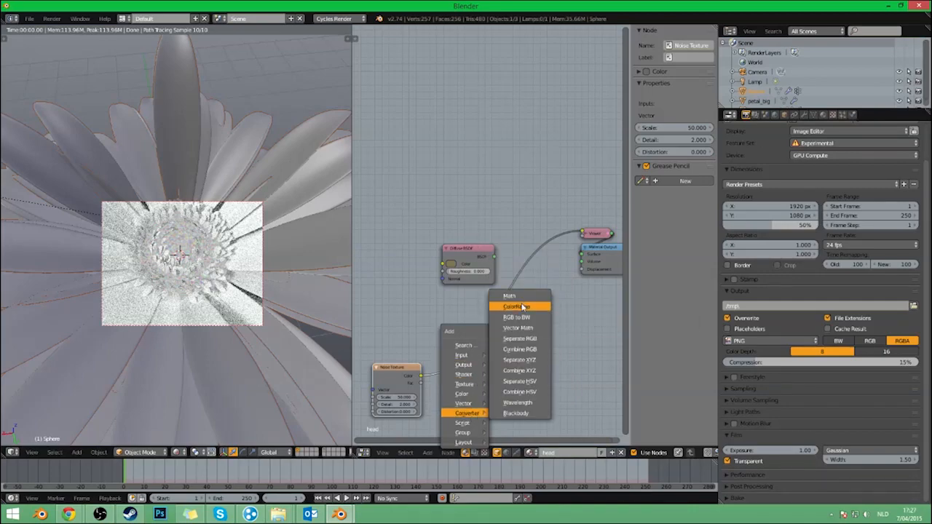
left_click(521, 306)
right_click(514, 313)
Insert a Math node set to Multiply after the Noise Texture to drive the material's displacement, with the Diffuse BSDF as surface.
key("shift+a")
mouse_move(514, 315)
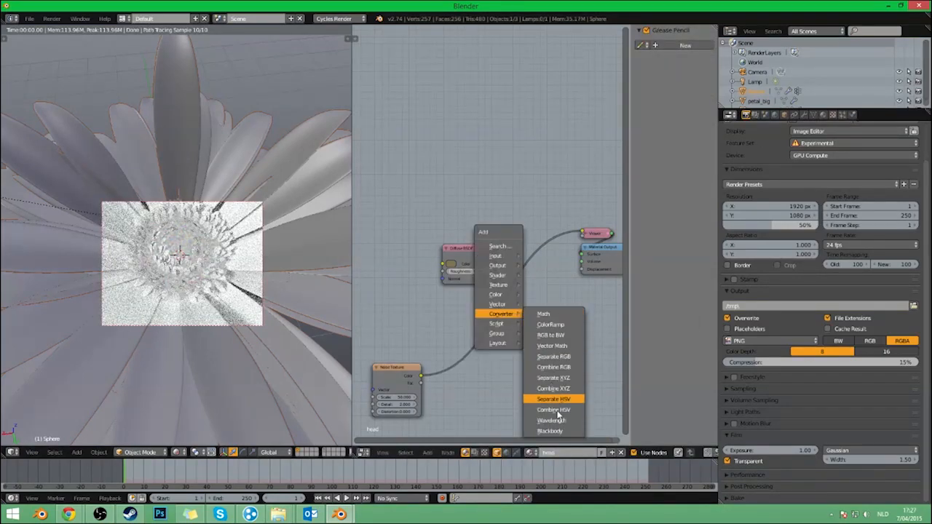
left_click(546, 314)
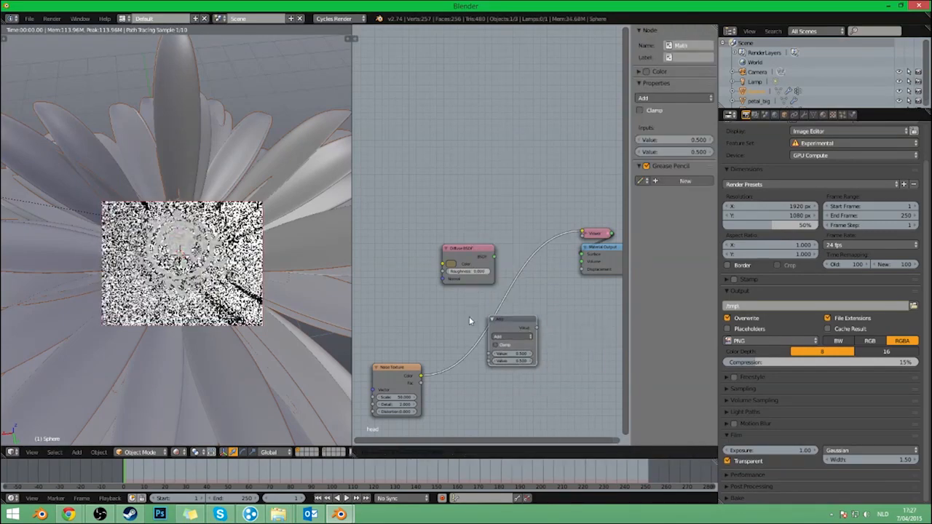
left_click(489, 343)
left_click(500, 345)
left_click(501, 324)
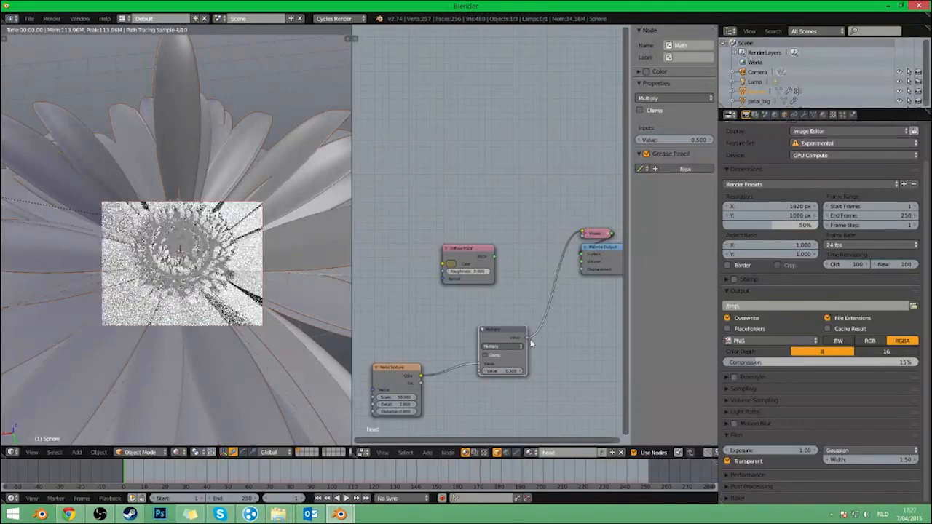
left_click(447, 249, "ctrl+shift")
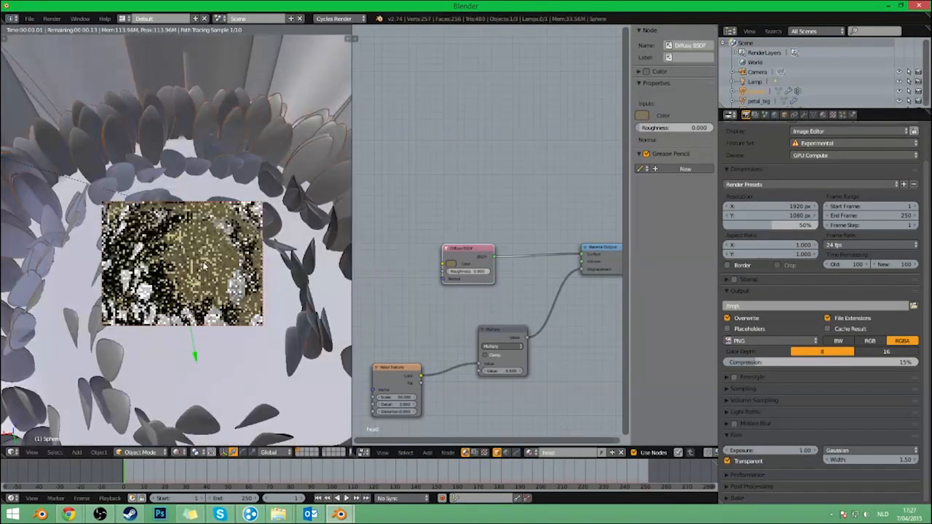
Rearrange the Noise Texture and Diffuse BSDF nodes with more space and set the Multiply value to 0.8.
left_click_drag(408, 381, 435, 340)
left_click_drag(458, 249, 418, 176)
key("shift+a")
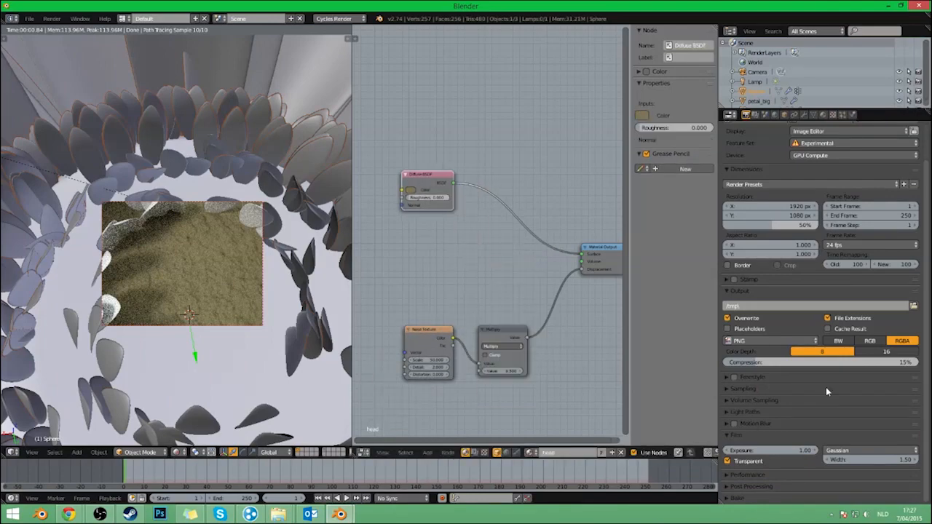
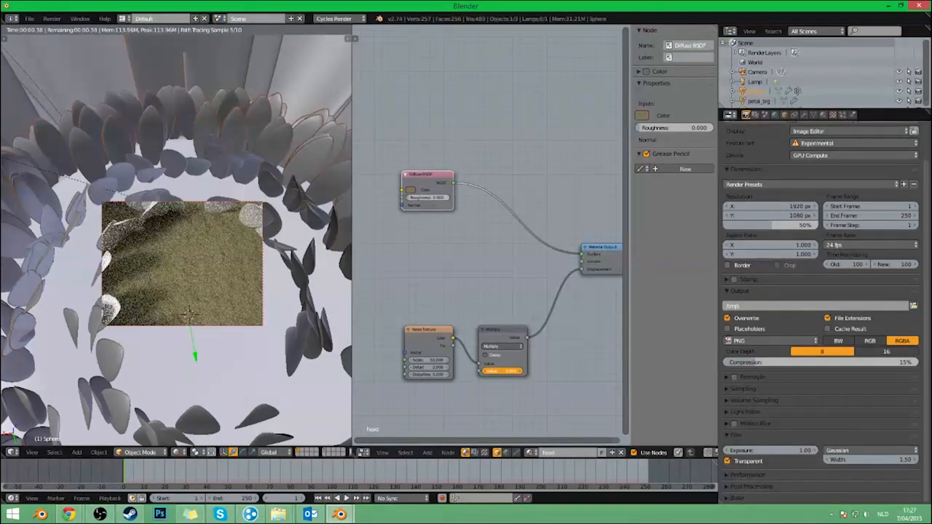
Insert a Mix Shader between the Diffuse BSDF and the material's surface input.
key("shift+a")
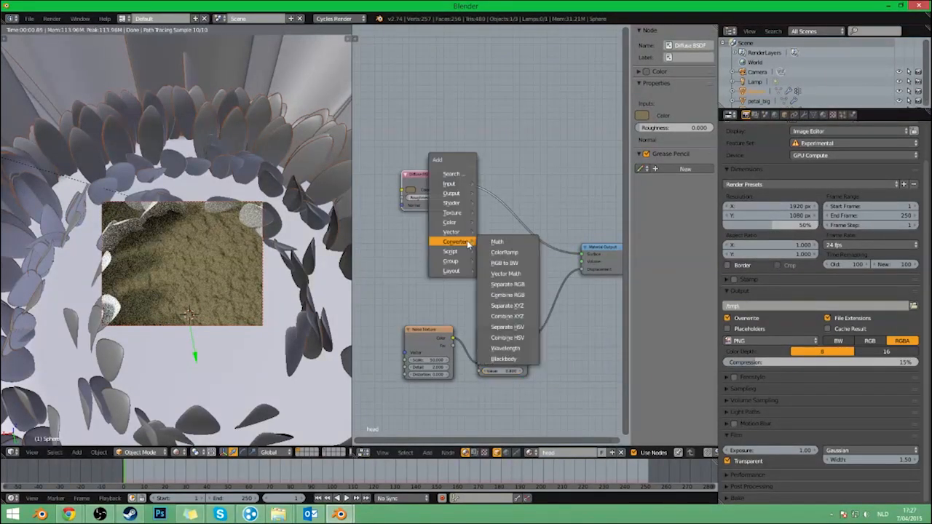
mouse_move(457, 211)
left_click(520, 201)
left_click(502, 218)
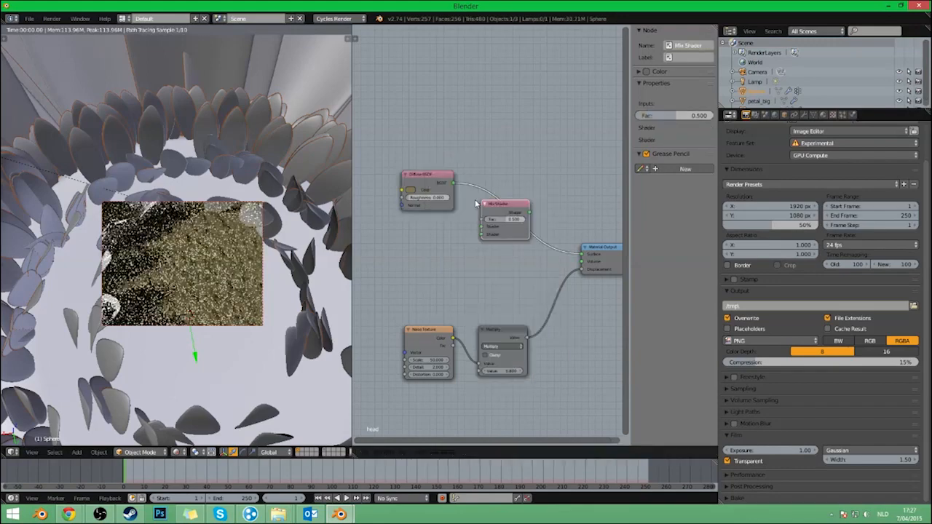
Add a Glossy BSDF below the Diffuse BSDF as the Mix Shader's second shader.
key("shift+a")
mouse_move(406, 281)
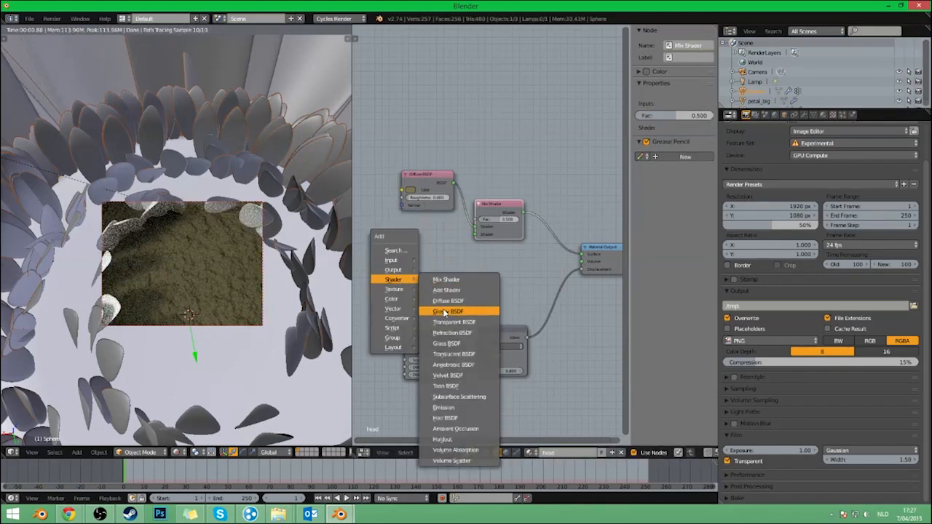
left_click(437, 308)
left_click(476, 252)
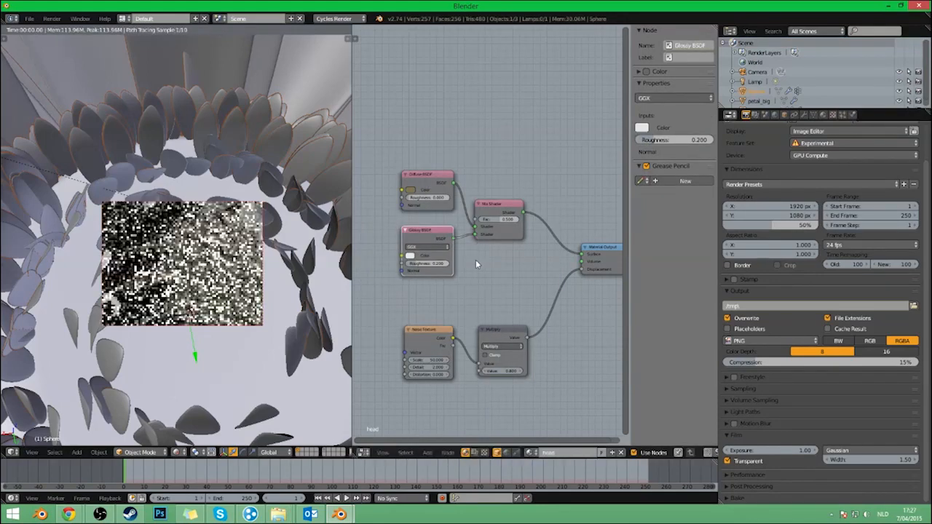
Add a Fresnel node above the Diffuse BSDF and connect it to the Mix Shader's factor.
middle_click_drag(475, 259, 494, 301)
key("shift+a")
mouse_move(438, 104)
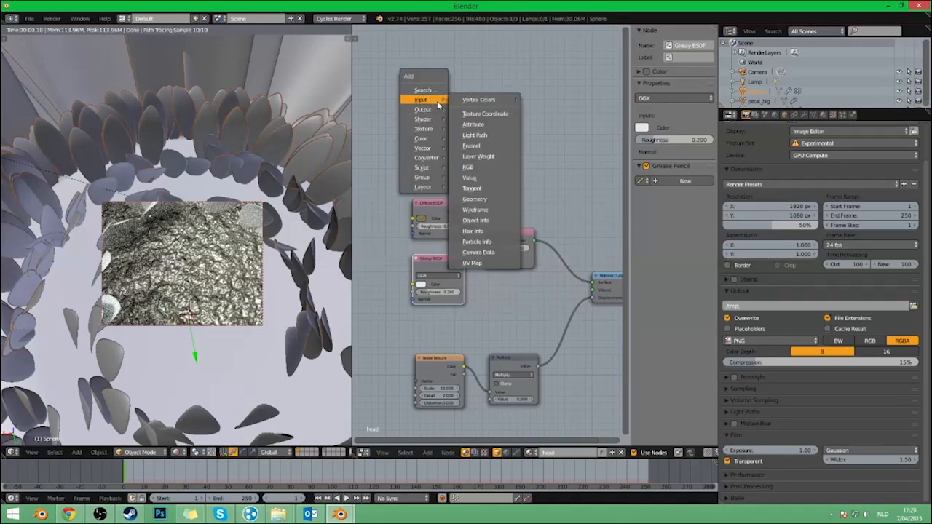
left_click(470, 148)
left_click(475, 175)
left_click_drag(465, 175, 487, 249)
Change the Diffuse BSDF colour to a brighter, more saturated yellow.
scroll(241, 284, "down", 5)
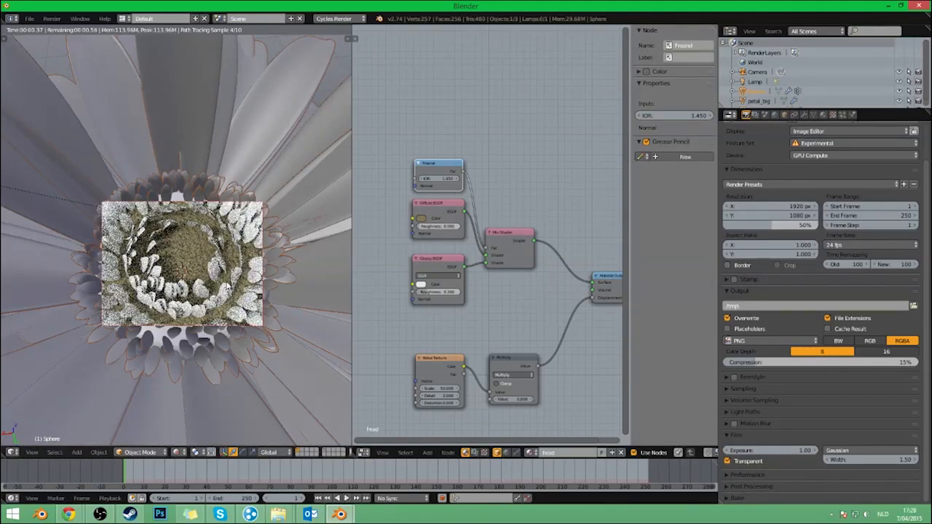
scroll(521, 305, "up", 4)
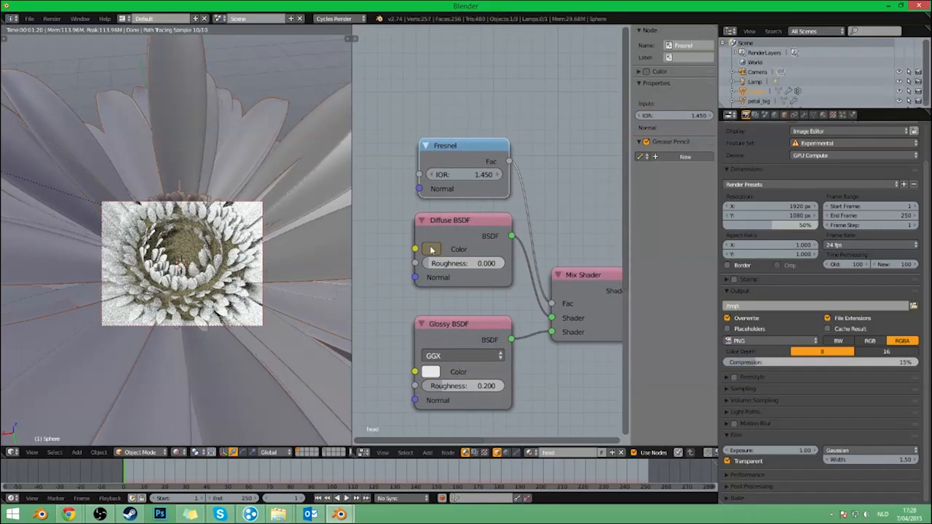
left_click(431, 249)
left_click(458, 128)
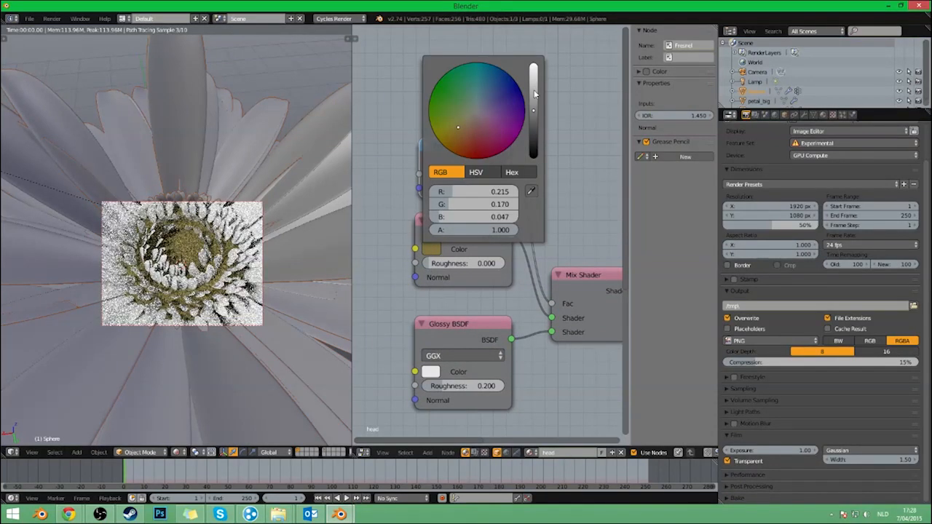
scroll(554, 372, "down", 4)
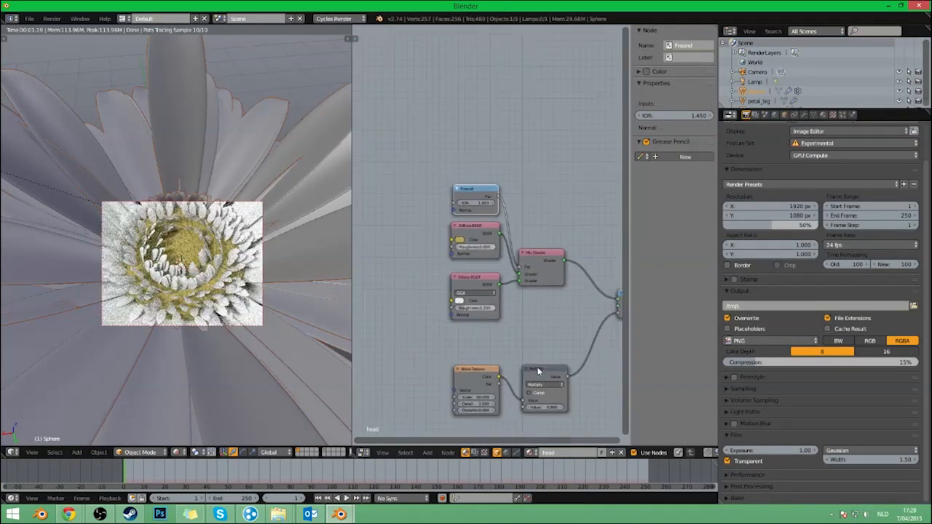
Preview the Fresnel node's output on the flower's centre.
middle_click_drag(516, 338, 492, 294)
scroll(491, 294, "up", 2)
middle_click_drag(471, 99, 528, 168)
left_click(489, 171, "ctrl+shift")
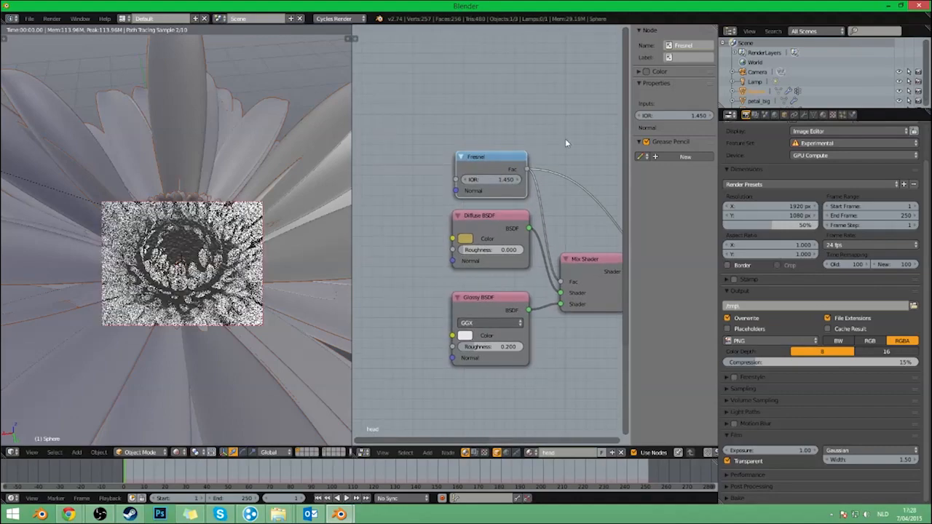
Try a Fresnel IOR of 1.6.
scroll(565, 138, "up", 3)
left_click(505, 166)
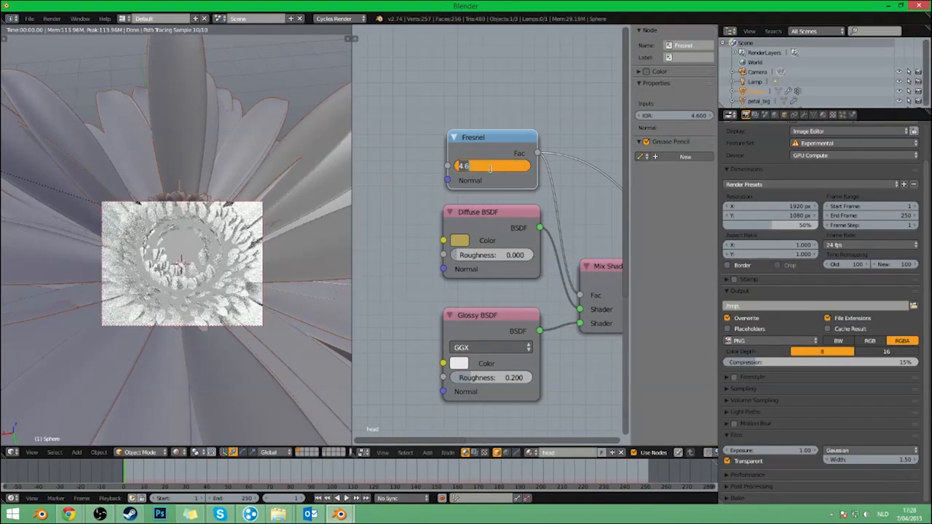
type("1.6")
key("Return")
Set the Fresnel IOR to 1.2.
scroll(561, 231, "down", 1)
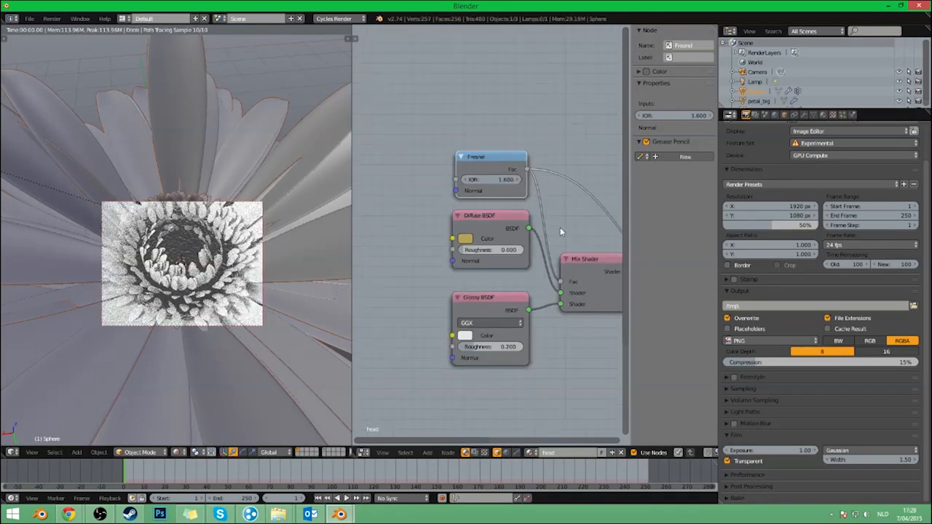
key("Return")
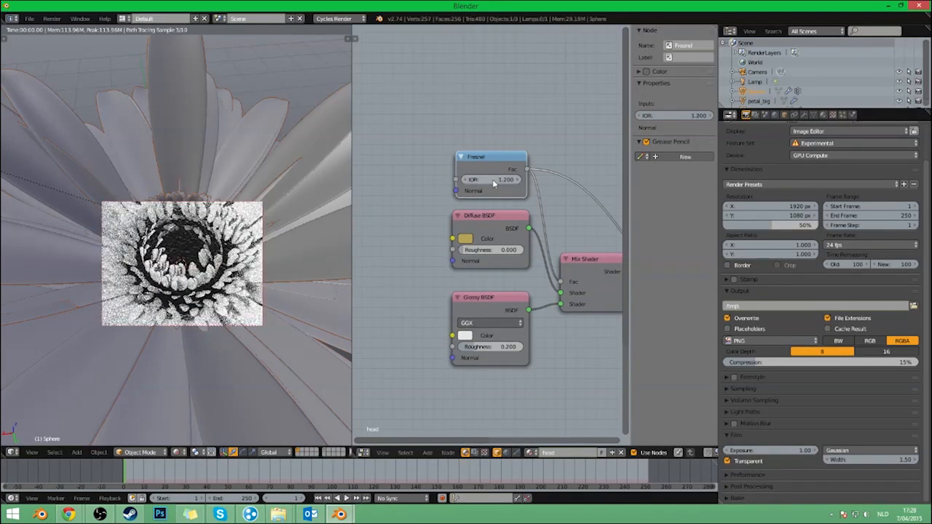
scroll(547, 201, "down", 1)
Restore the Mix Shader as the material's surface and brighten the Glossy BSDF colour to white.
middle_click_drag(548, 202, 460, 176)
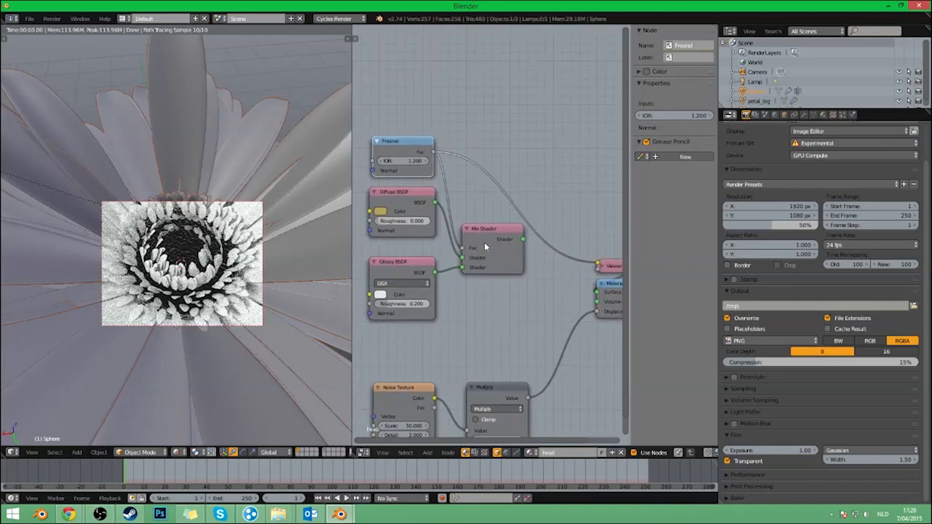
left_click(484, 243, "ctrl+shift")
left_click(379, 294)
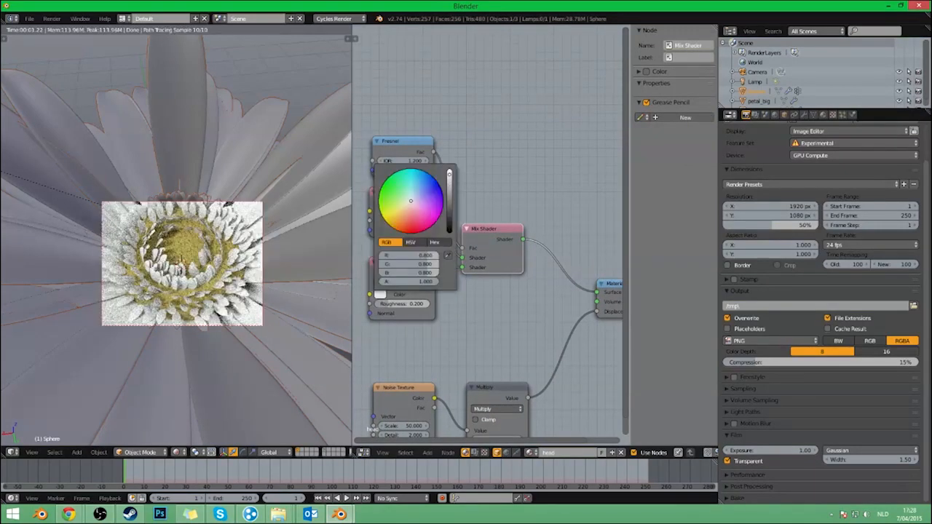
scroll(524, 342, "down", 2)
Set the Multiply value to 1.2 and inspect the flower head's bump from far and near.
middle_click_drag(524, 343, 532, 303)
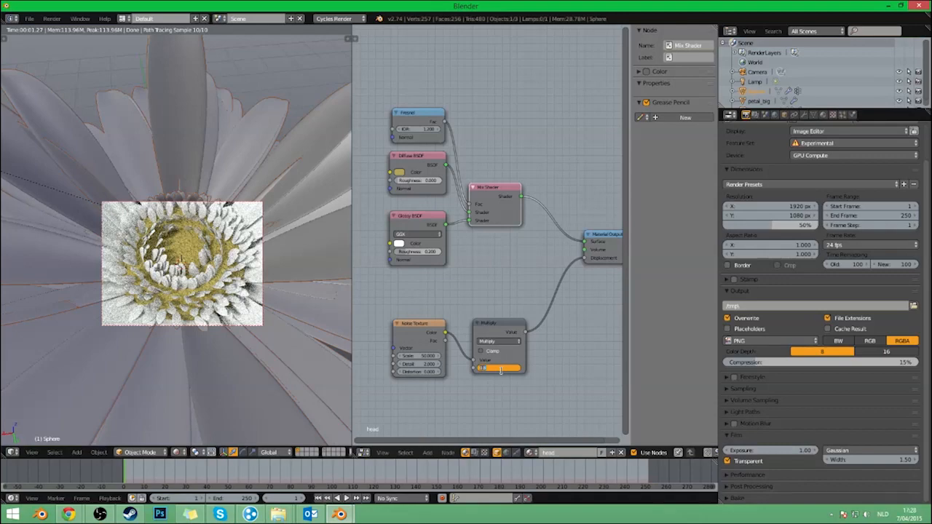
key("Return")
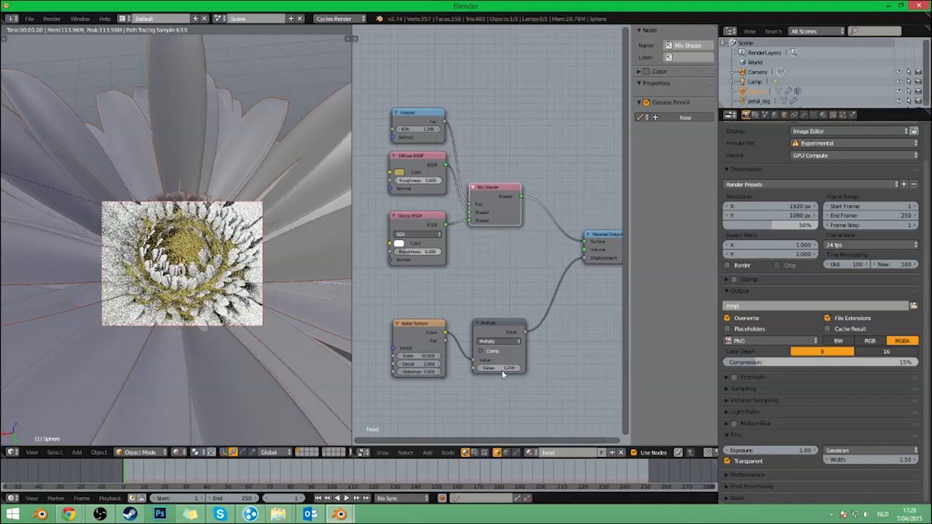
scroll(195, 273, "down", 4)
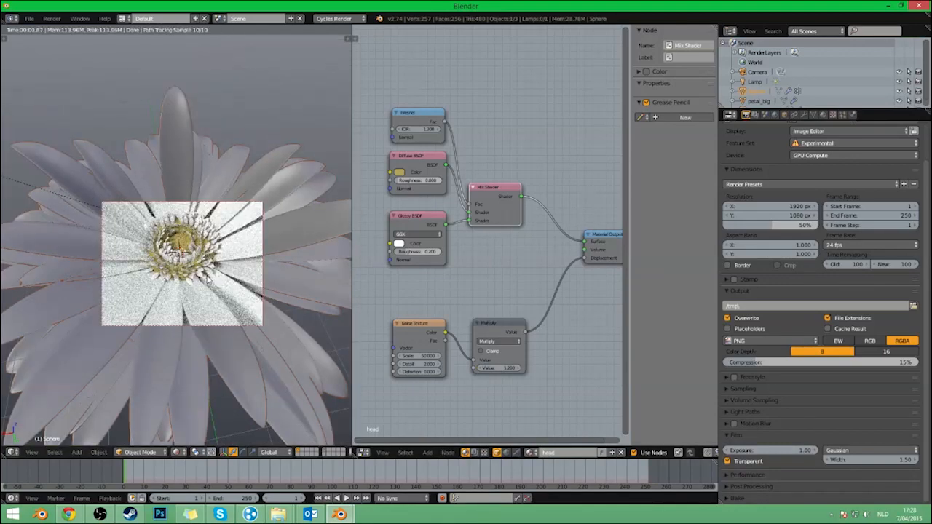
scroll(206, 273, "up", 5)
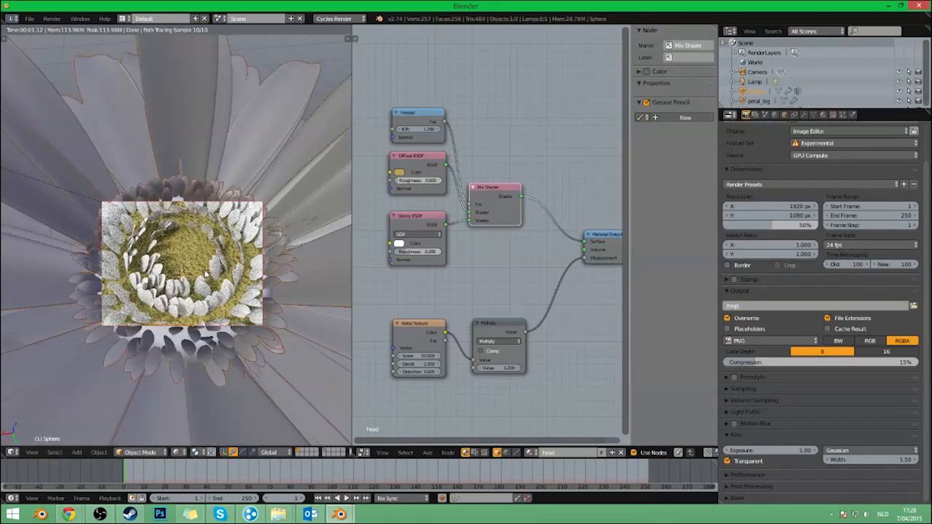
Move the Noise Texture node away from the shader nodes and add a Mix colour node ahead of the Diffuse BSDF.
scroll(116, 246, "down", 2)
middle_click_drag(456, 307, 517, 314)
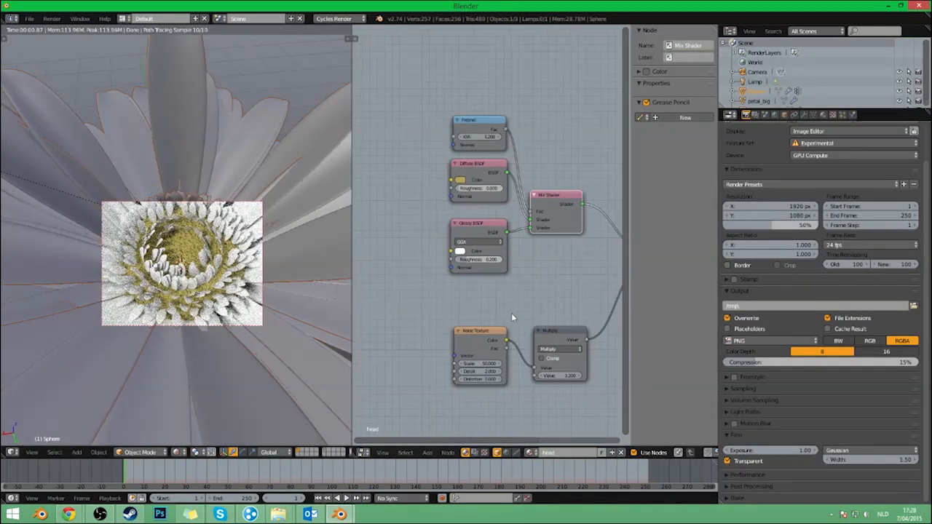
left_click_drag(490, 332, 310, 322)
middle_click_drag(442, 254, 561, 305)
key("shift+a")
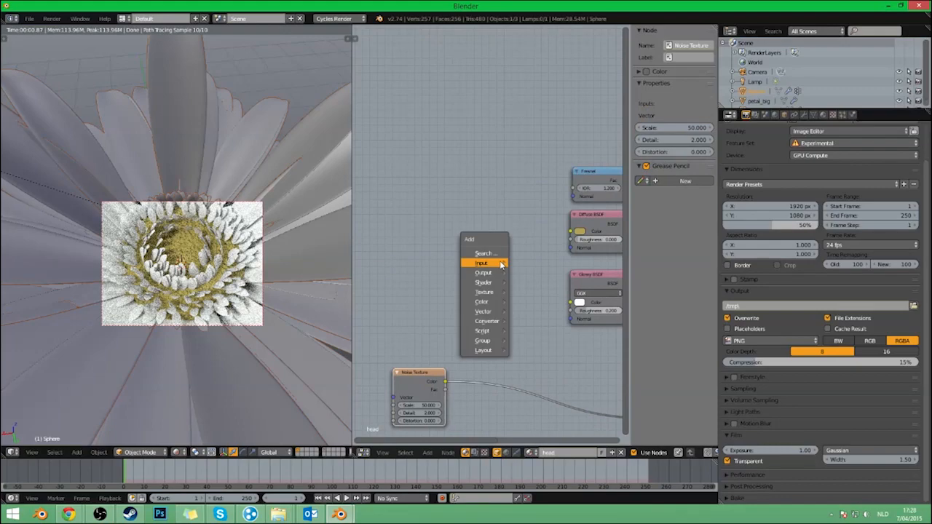
mouse_move(483, 302)
left_click(539, 302)
left_click(460, 230)
Connect the Noise Texture's Fac output to the Mix node's Fac input and the Mix output to the Diffuse BSDF colour.
left_click_drag(447, 383, 469, 282)
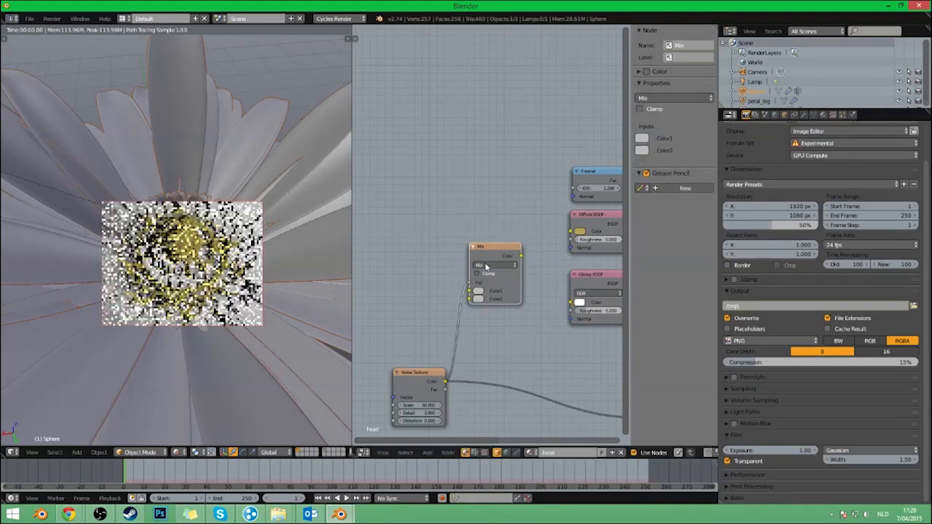
left_click_drag(444, 389, 486, 245)
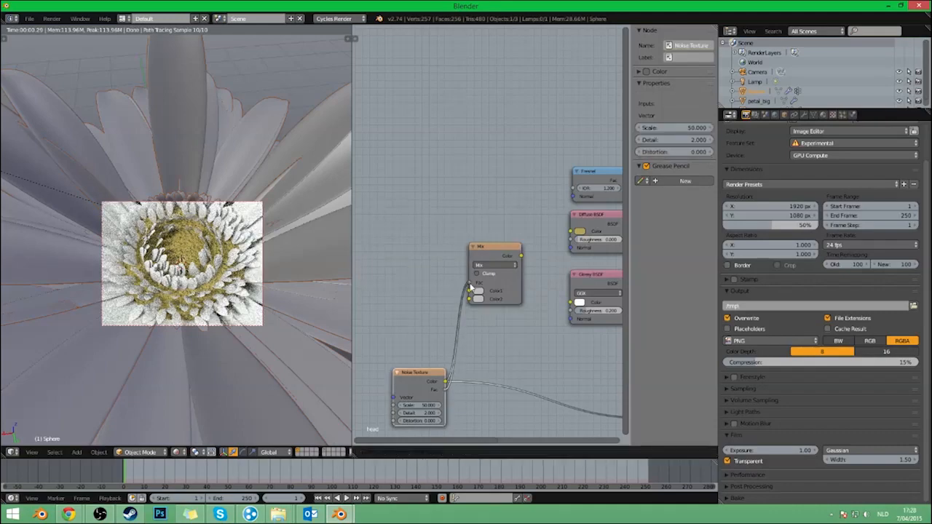
left_click_drag(469, 284, 470, 283)
middle_click_drag(519, 252, 452, 252)
left_click_drag(453, 254, 504, 232)
left_click_drag(451, 244, 471, 232)
mouse_move(504, 231)
left_mouse_down()
mouse_move(484, 235)
mouse_move(504, 231)
left_mouse_up()
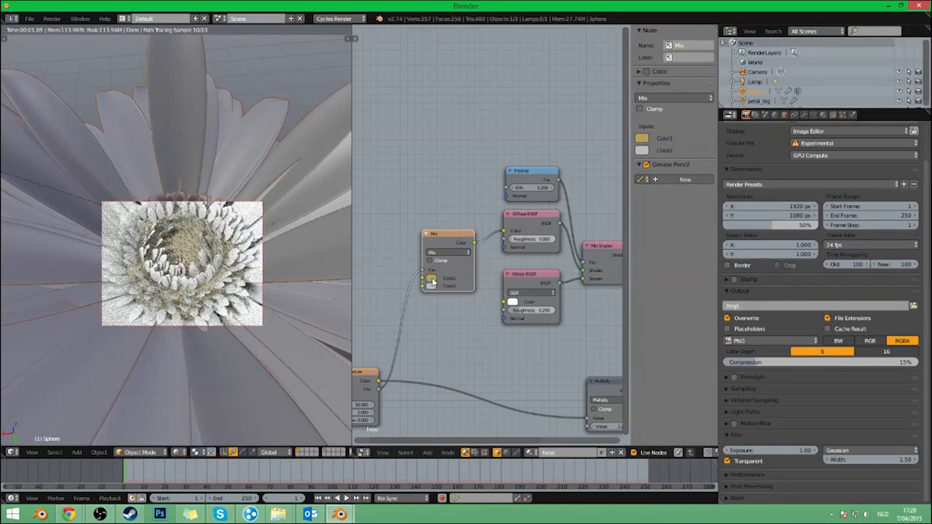
Paste the mustard yellow into the Mix node's colours, change Color2 to orange, and check the flower head's rendered preview.
key("ctrl+v")
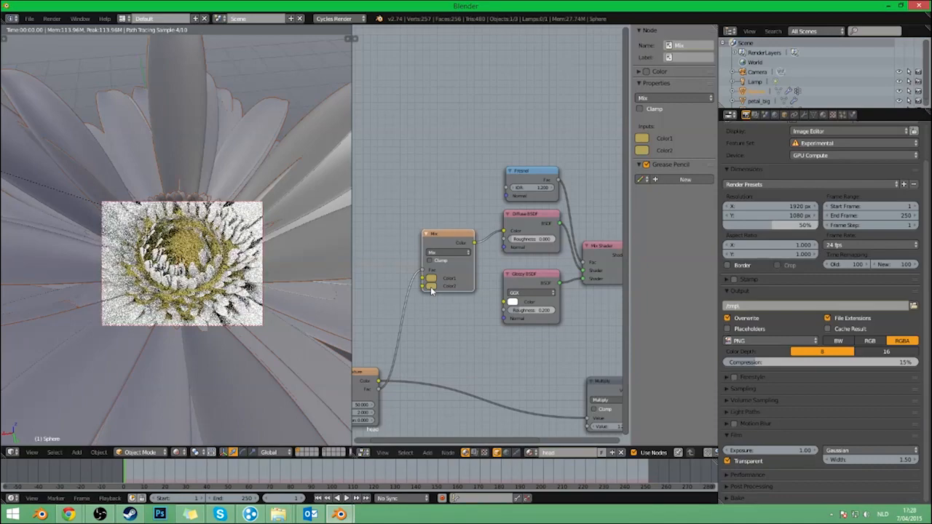
left_click(430, 286)
left_click_drag(452, 230, 490, 182)
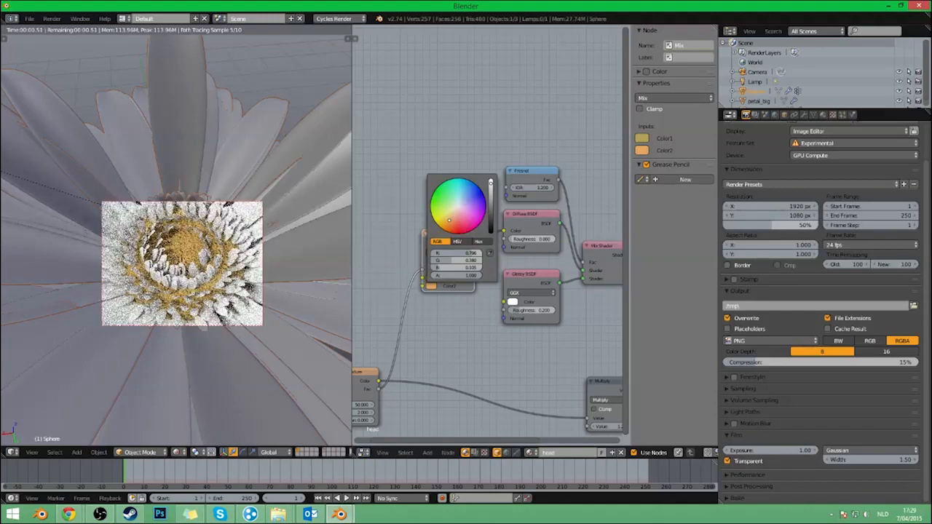
middle_click_drag(175, 291, 179, 240)
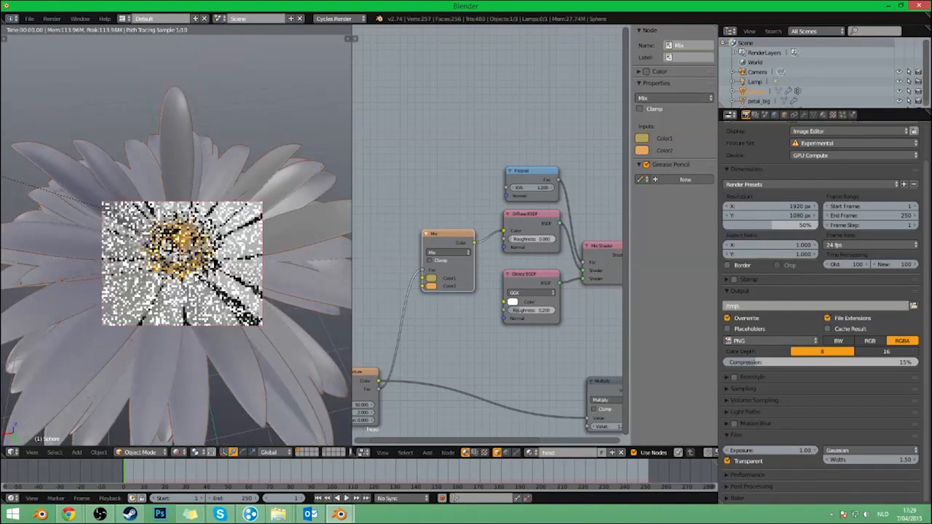
scroll(176, 240, "up", 1)
middle_click_drag(460, 355, 478, 363)
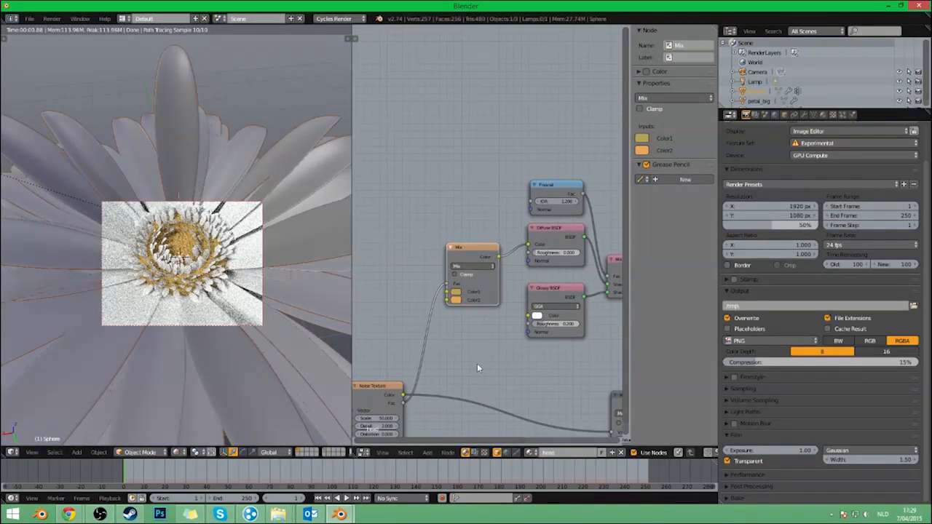
middle_click_drag(260, 295, 219, 277)
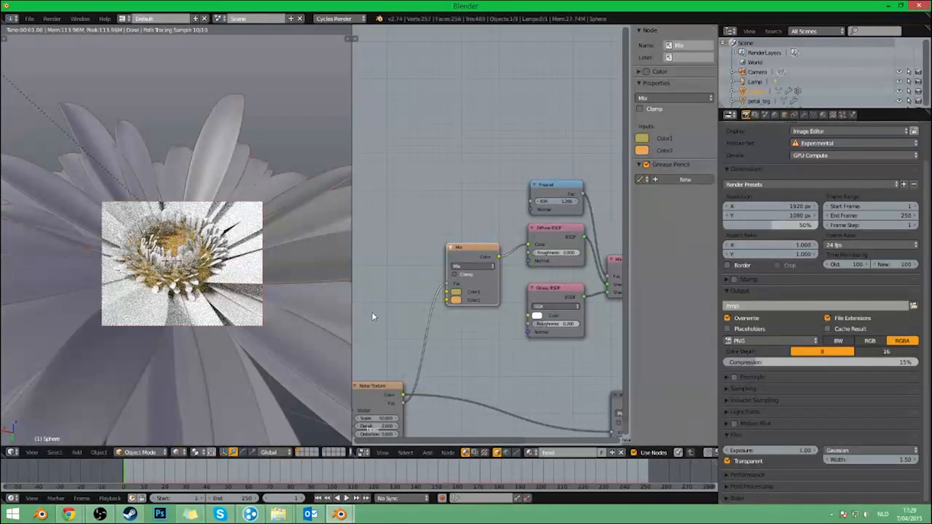
Select the petal_big object on its separate layer, show the full flower again, and create a new material named petal.
scroll(469, 278, "down", 1)
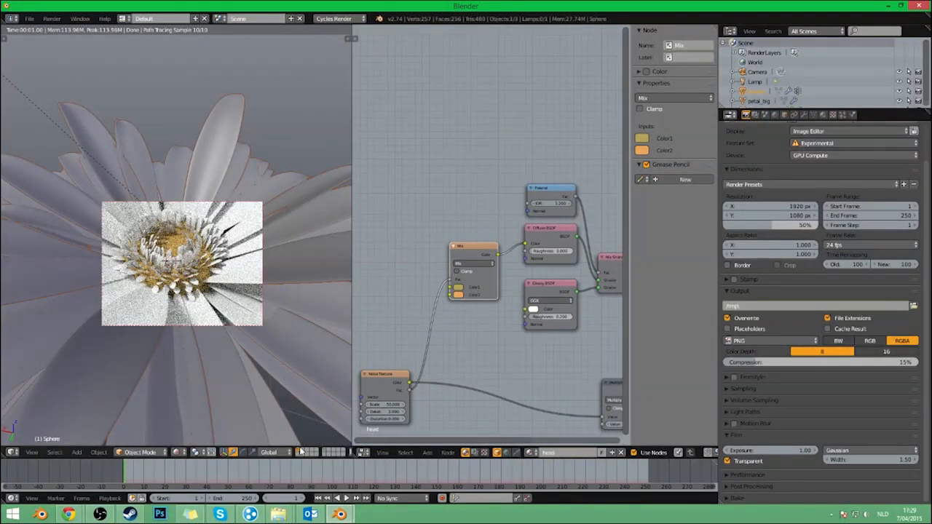
left_click(327, 452)
right_click(228, 211)
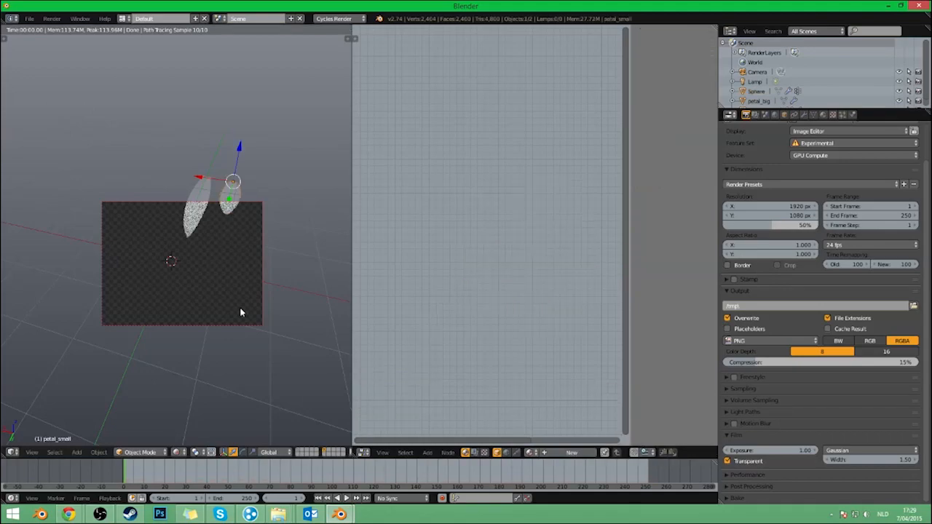
right_click(197, 196)
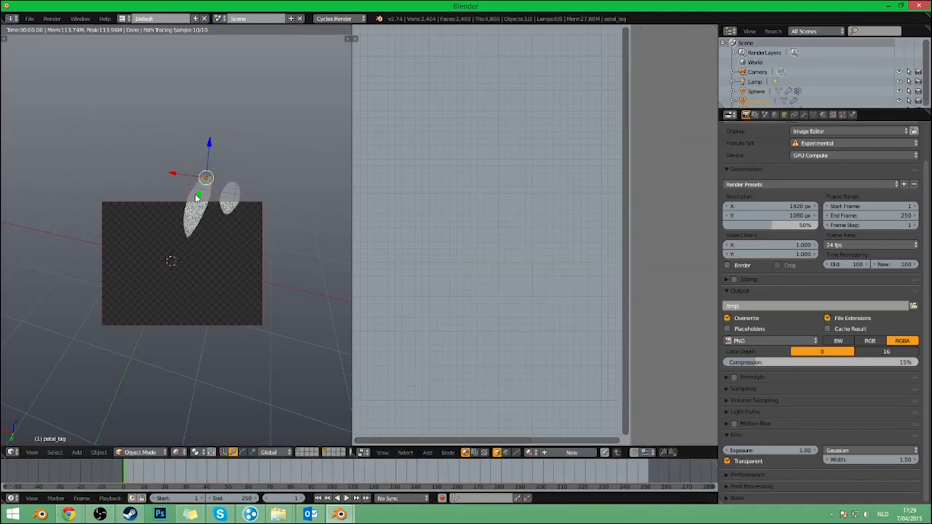
left_click(301, 452)
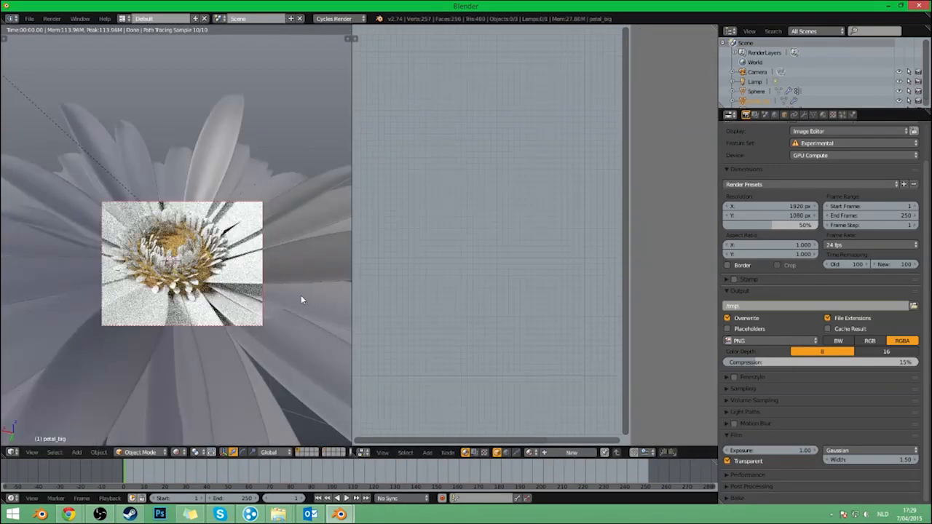
scroll(222, 270, "down", 4)
mouse_move(221, 270)
middle_mouse_down()
mouse_move(190, 236)
mouse_move(222, 268)
middle_mouse_up()
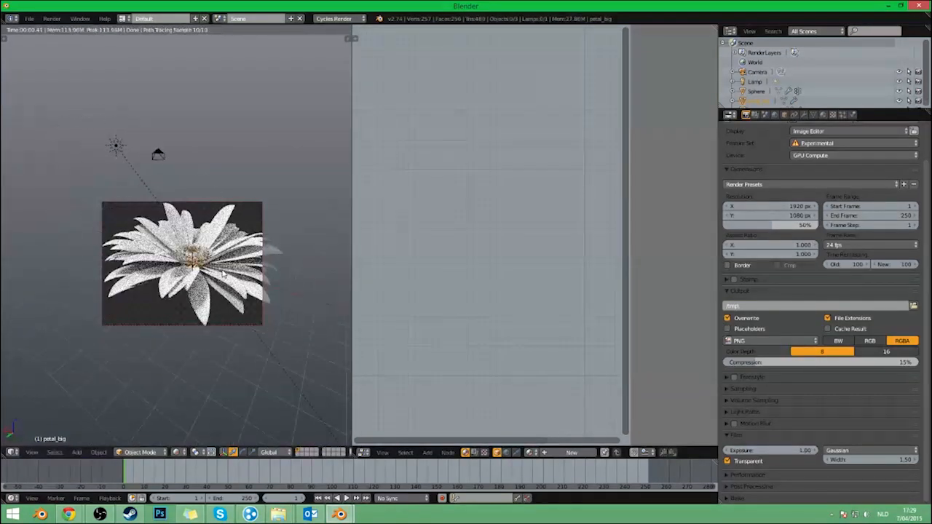
left_click(572, 452)
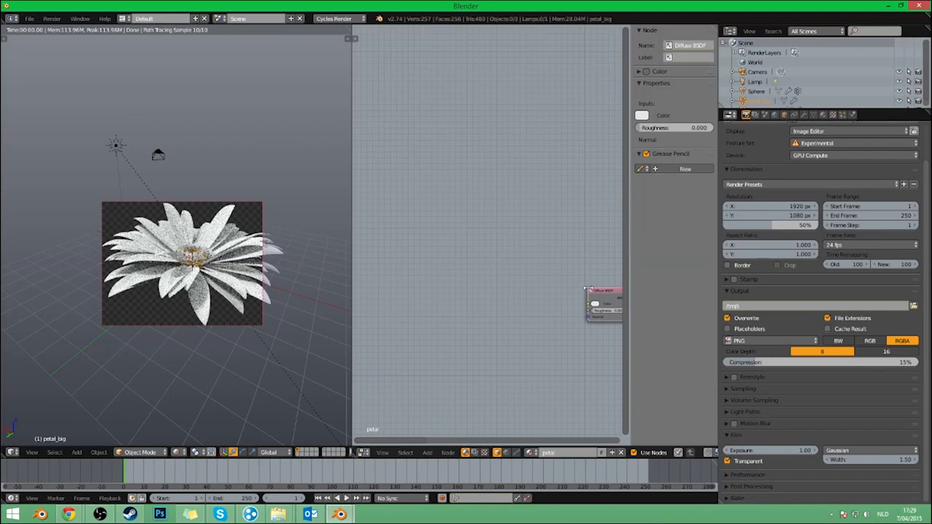
Replace the petal material's default Diffuse BSDF with a Mix Shader feeding the Material Output surface.
scroll(585, 289, "up", 3)
key("x")
key("shift+a")
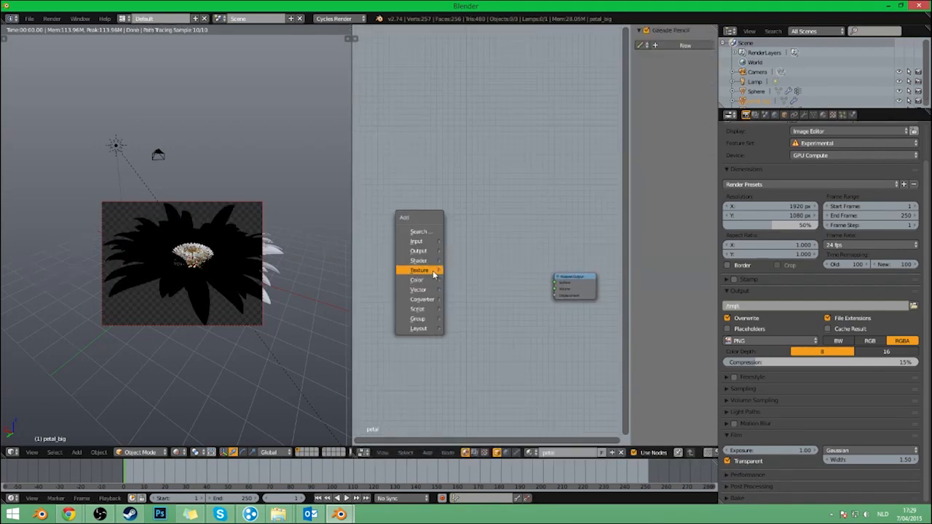
mouse_move(428, 262)
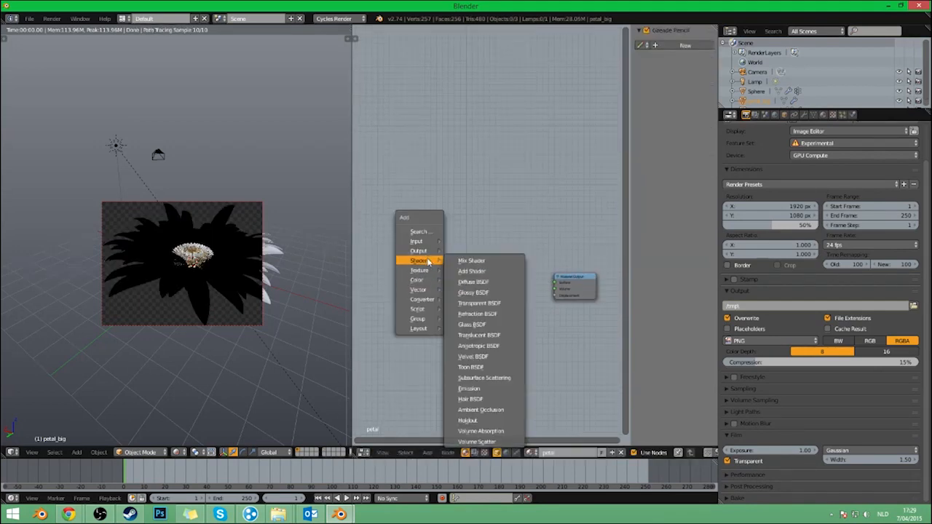
left_click(470, 260)
left_click(479, 300)
Add Diffuse BSDF, Glossy BSDF and Fresnel nodes beside the Mix Shader in the petal material.
key("shift+a")
mouse_move(410, 274)
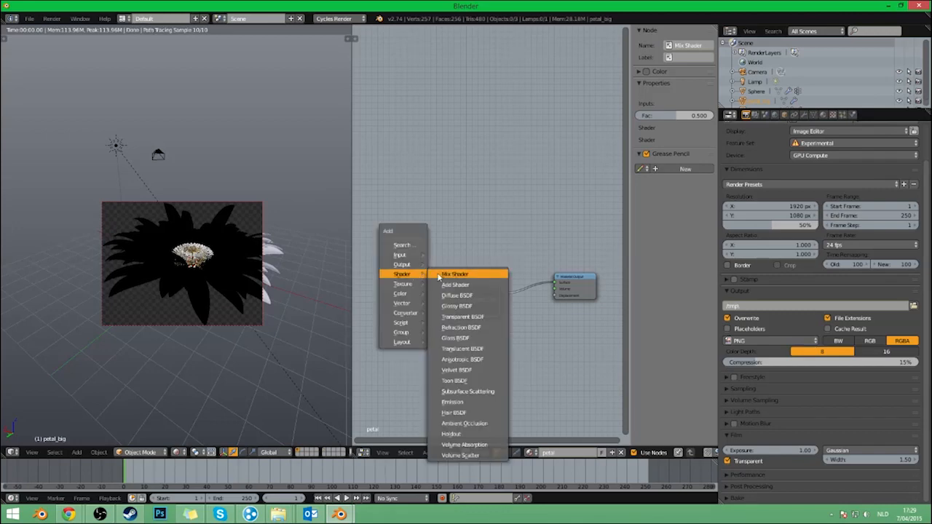
left_click(461, 297)
left_click(401, 320)
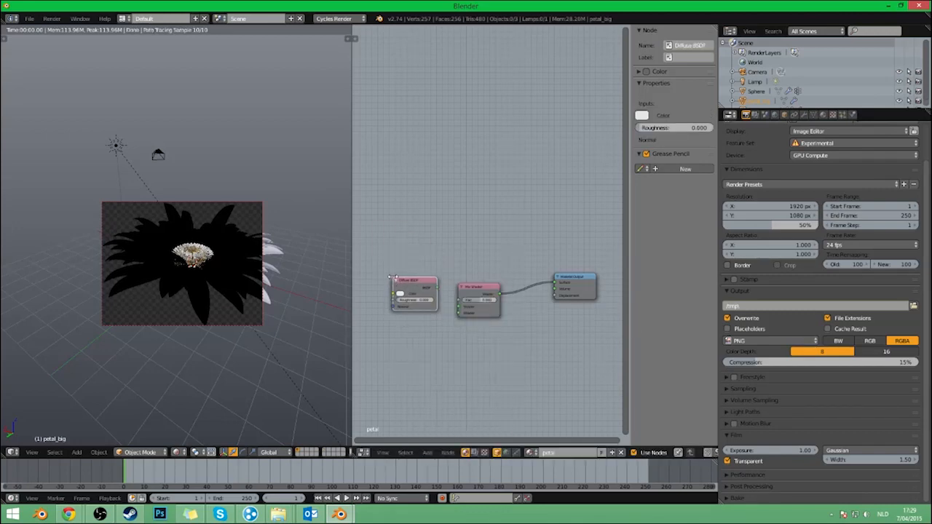
key("shift+a")
mouse_move(397, 323)
left_click(440, 175)
left_click(388, 334)
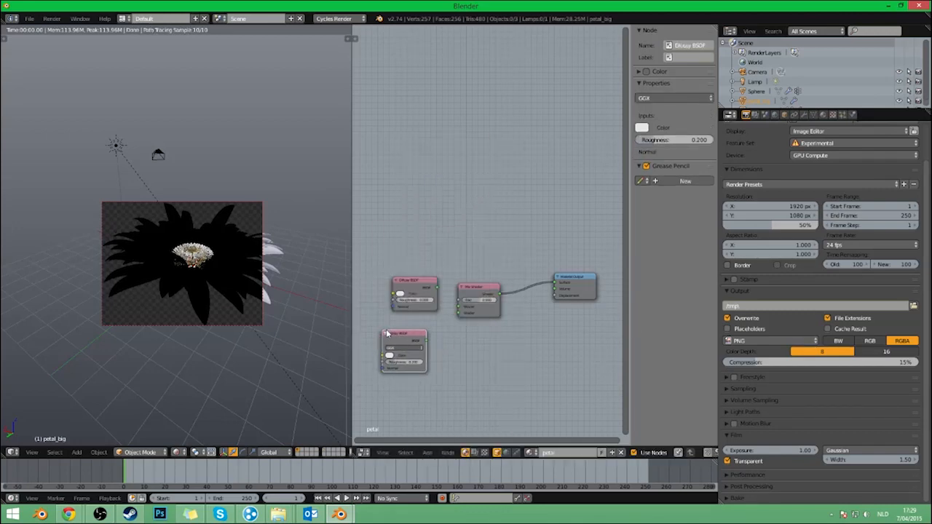
key("shift+a")
mouse_move(388, 188)
left_click(434, 228)
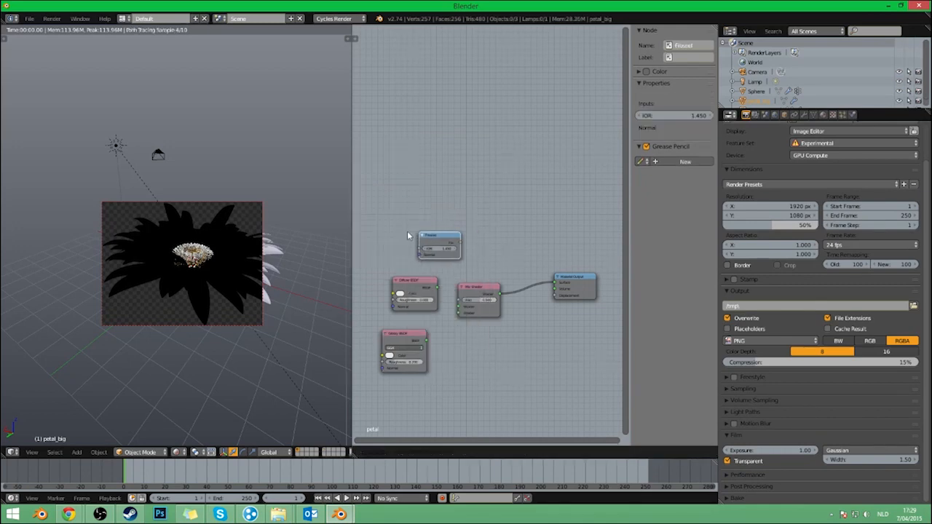
Add a Translucent BSDF below the Mix Shader and preview it on the petals by connecting it to the Material Output.
middle_click_drag(502, 397, 458, 297)
key("shift+a")
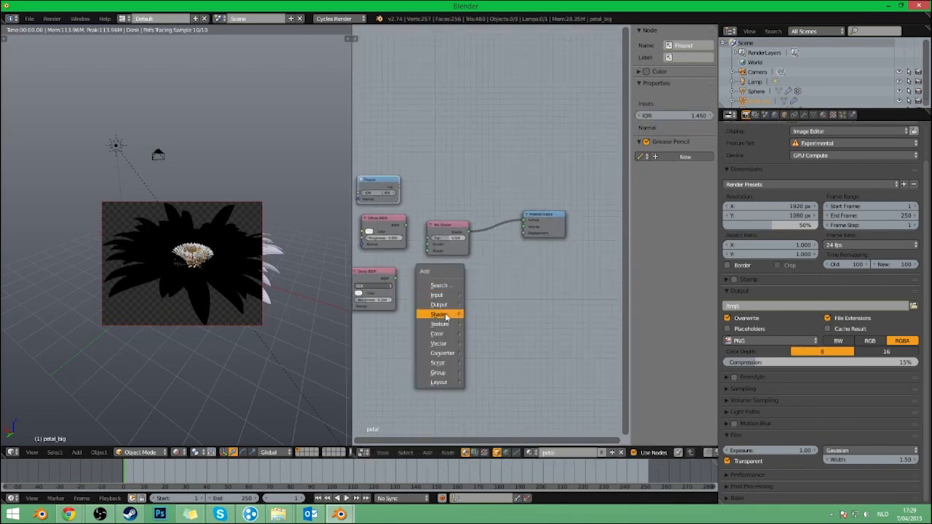
mouse_move(445, 314)
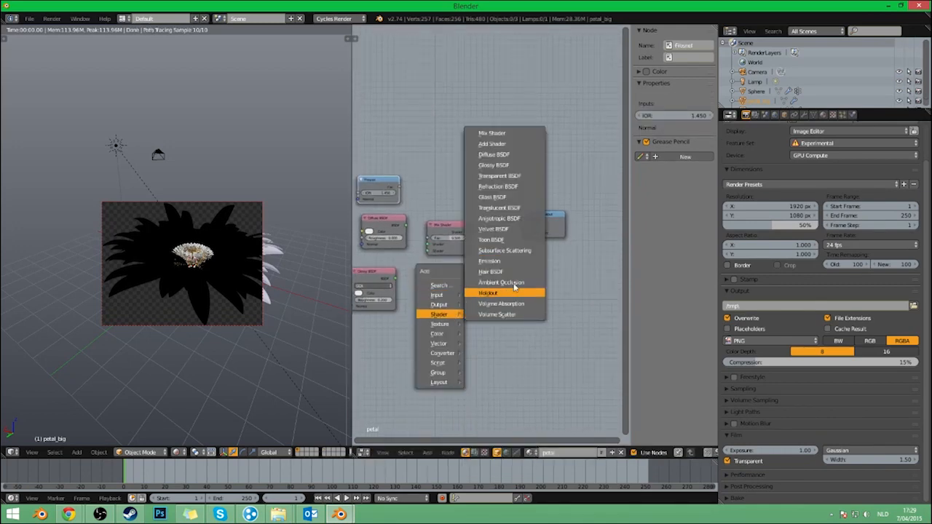
left_click(507, 210)
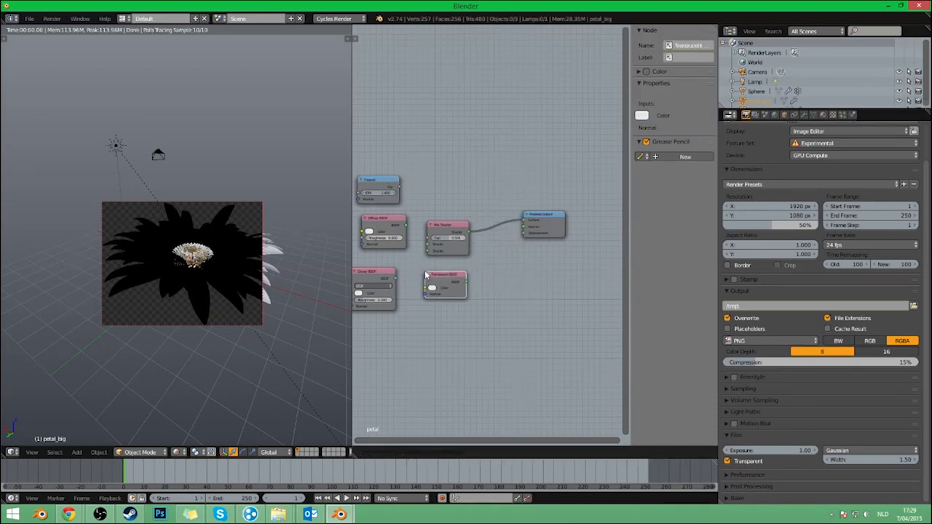
left_click(425, 273)
left_click(442, 288, "ctrl+shift")
middle_click_drag(182, 291, 198, 307)
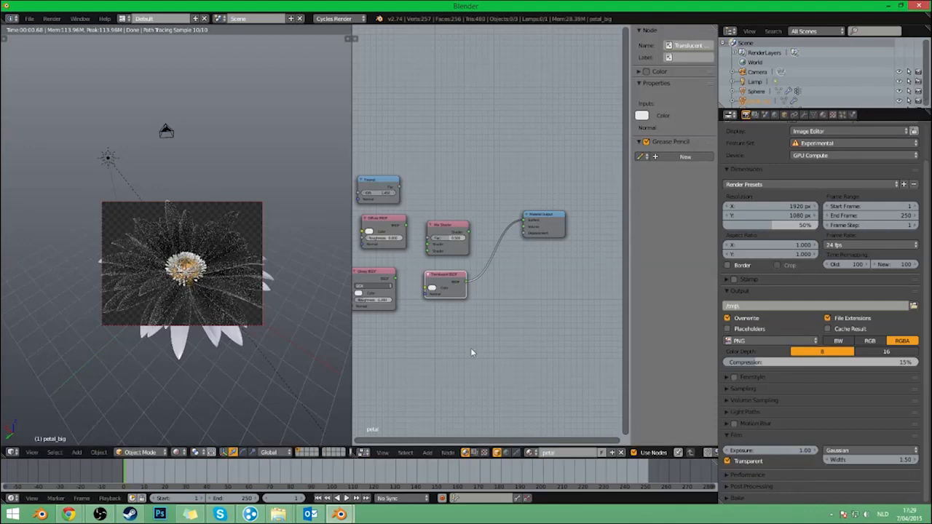
Move the Material Output node farther away and place an Add Shader node ahead of it.
scroll(439, 356, "up", 4)
left_click_drag(489, 261, 533, 278)
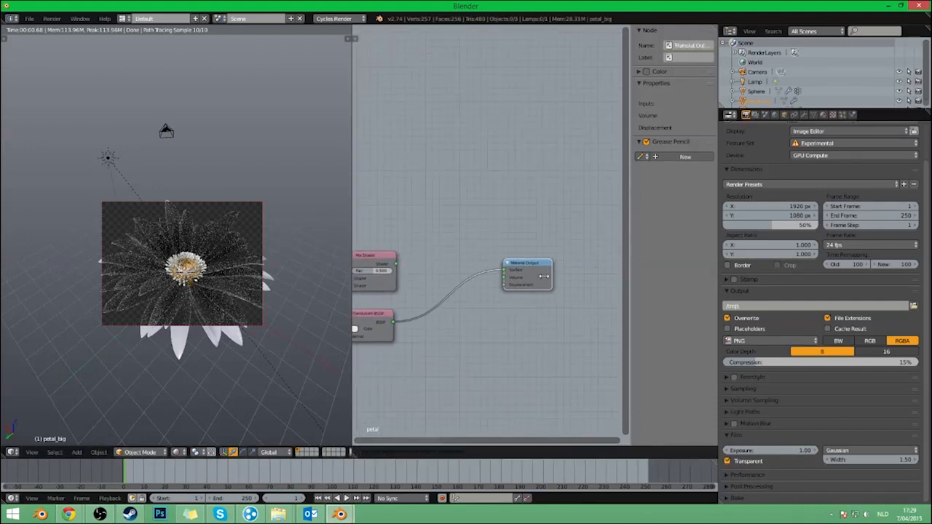
key("shift+a")
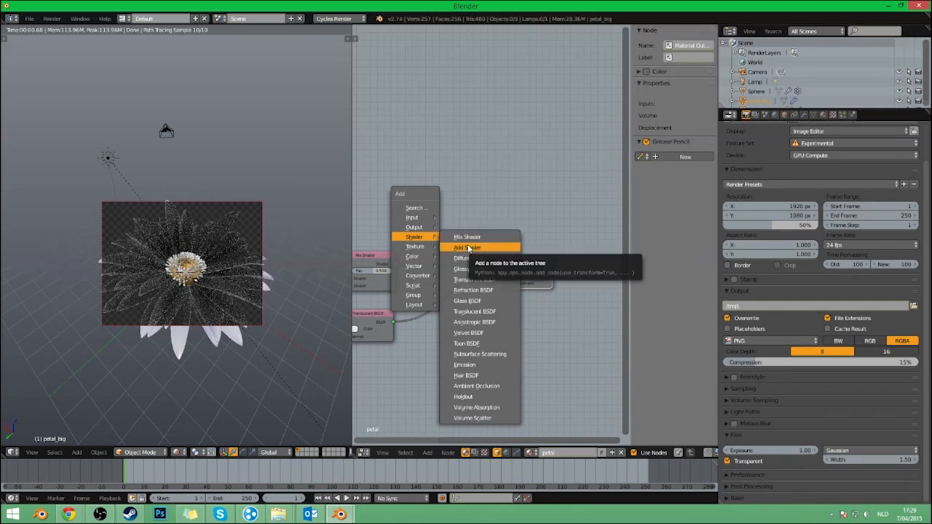
left_click(468, 247)
left_click(430, 235)
middle_click_drag(414, 301, 531, 299)
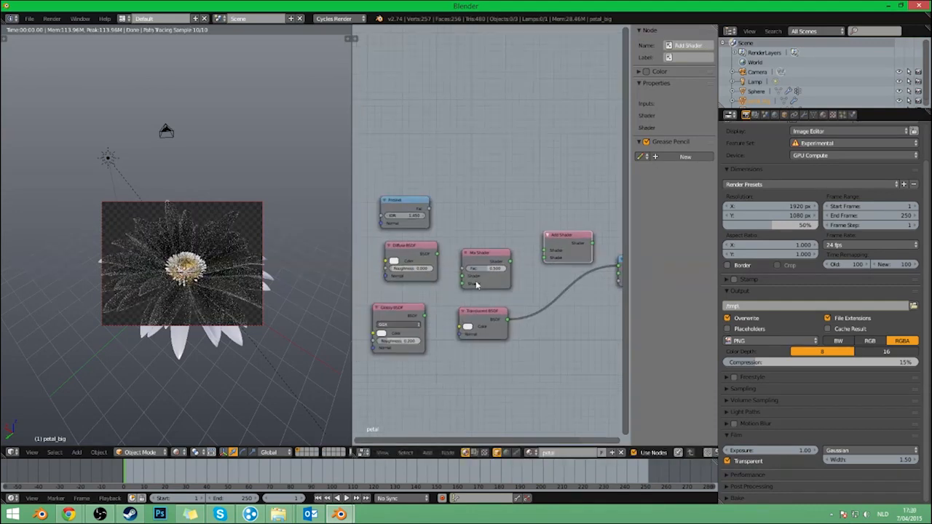
Connect the Diffuse and Glossy BSDFs to the Mix Shader's two shader inputs and set the diffuse colour to yellow.
left_click_drag(409, 257, 461, 275)
left_click_drag(425, 315, 461, 283)
middle_click_drag(472, 324, 511, 338)
left_click(421, 286)
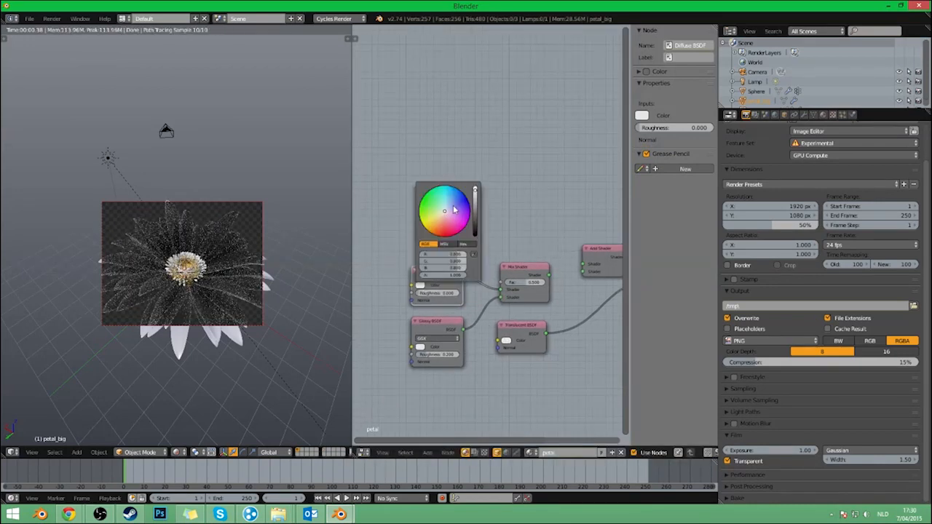
left_click_drag(458, 216, 433, 221)
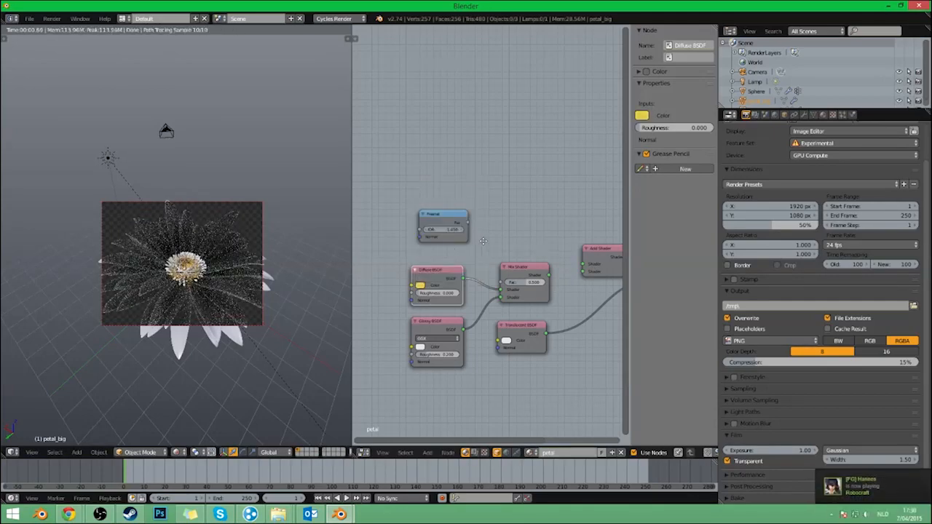
Connect Fresnel to the Mix Shader's factor and feed the Mix Shader and Translucent BSDF through the Add Shader to the output.
middle_click_drag(476, 227, 422, 214)
left_click_drag(413, 213, 532, 252)
left_click(547, 249)
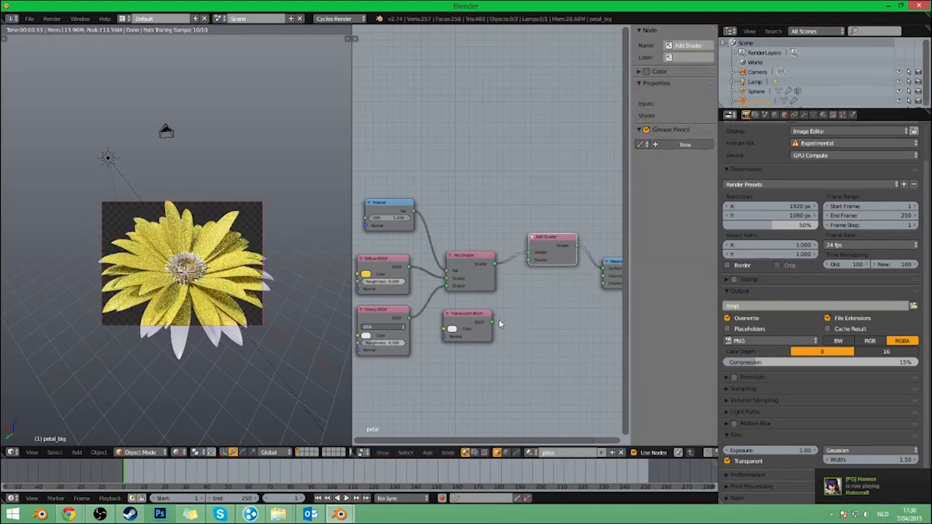
key("g")
left_click_drag(492, 321, 521, 273)
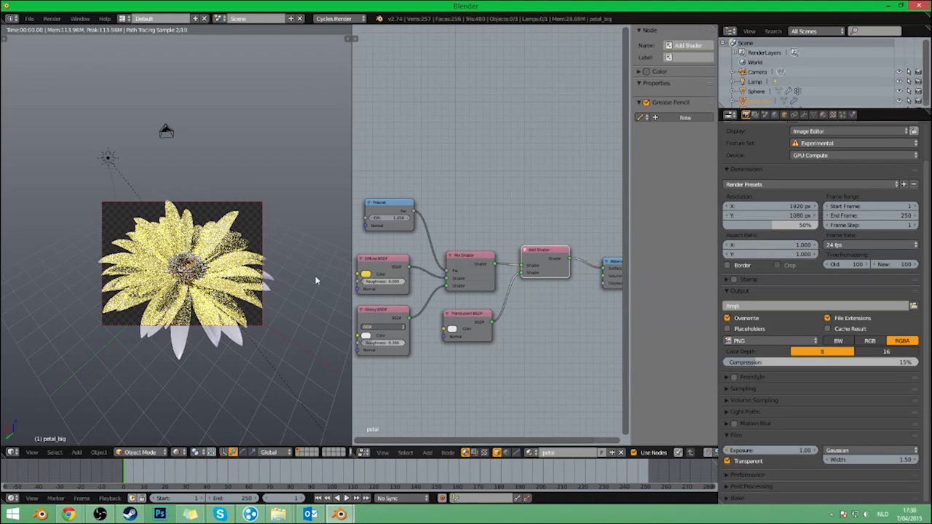
Darken the Translucent BSDF colour to grey.
middle_click_drag(467, 352, 525, 349)
left_click(514, 326)
left_click_drag(563, 254, 564, 259)
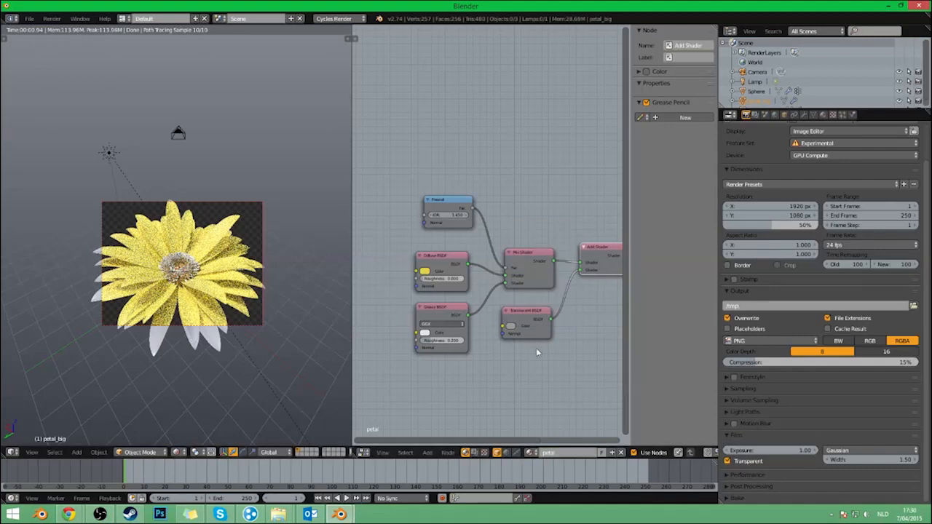
Replace the petal material's Add Shader with a second Mix Shader node ahead of the Material Output.
middle_click_drag(609, 249, 502, 261)
key("x")
key("shift+a")
mouse_move(523, 278)
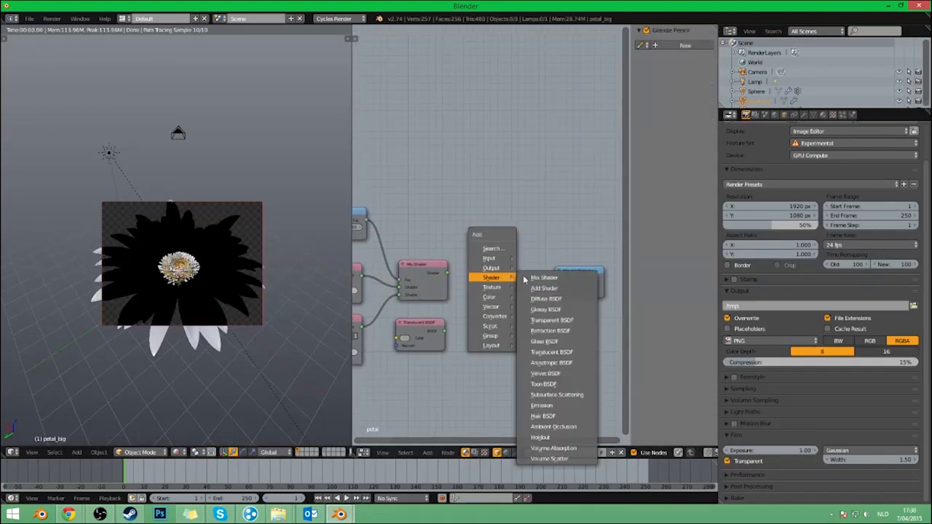
left_click(553, 278)
left_click(505, 270)
scroll(474, 265, "up", 2)
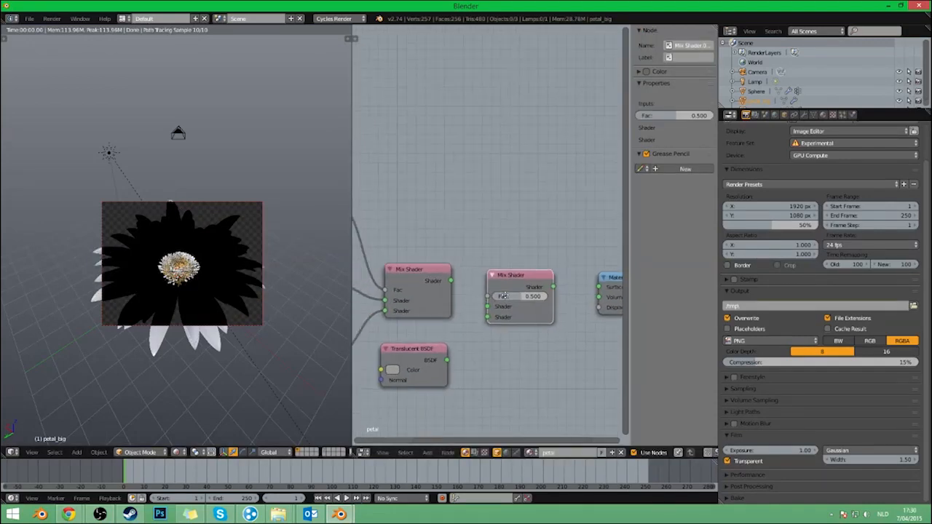
Feed the first Mix Shader and the Translucent BSDF into the new Mix Shader and connect it to the Material Output surface.
left_click_drag(476, 268, 515, 293)
left_click(466, 342)
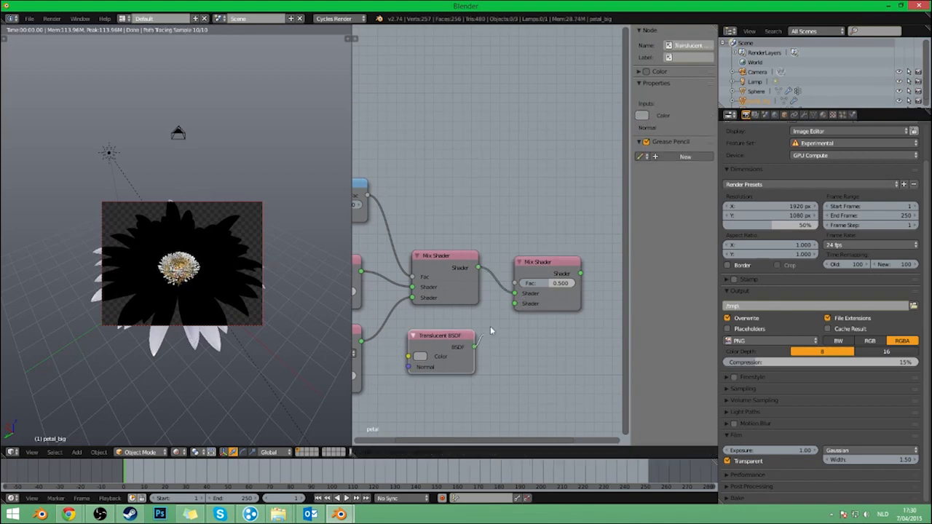
middle_click_drag(522, 322, 475, 339)
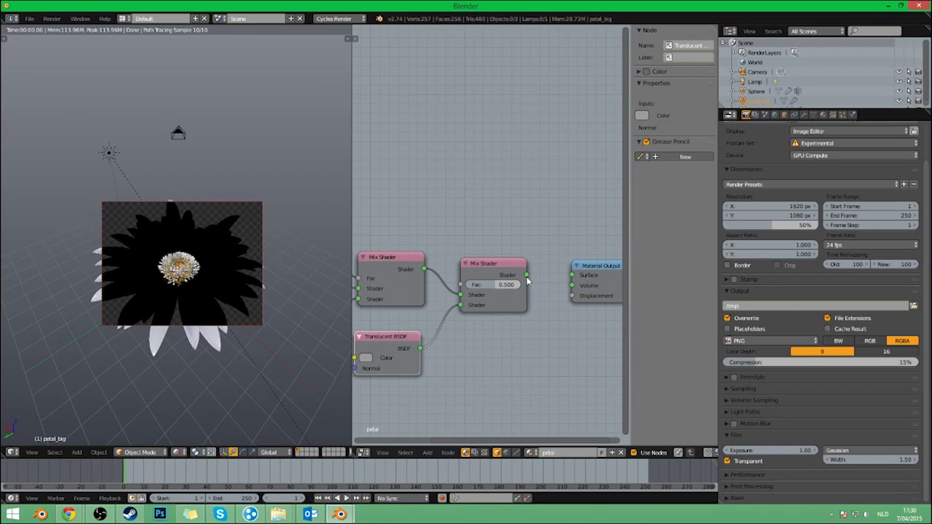
left_click_drag(526, 283, 573, 275)
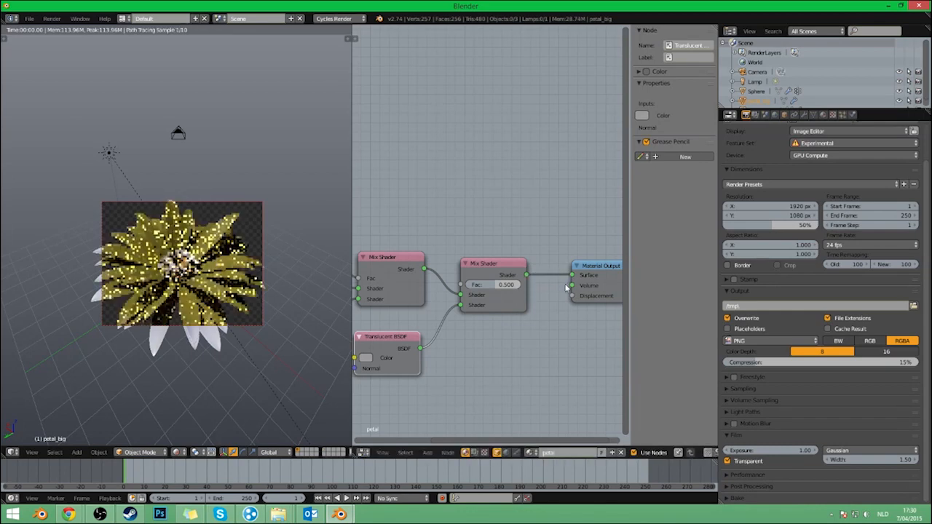
Set the new Mix Shader's factor to 0.2.
scroll(537, 333, "up", 2)
left_click_drag(546, 315, 519, 315)
left_click(519, 316)
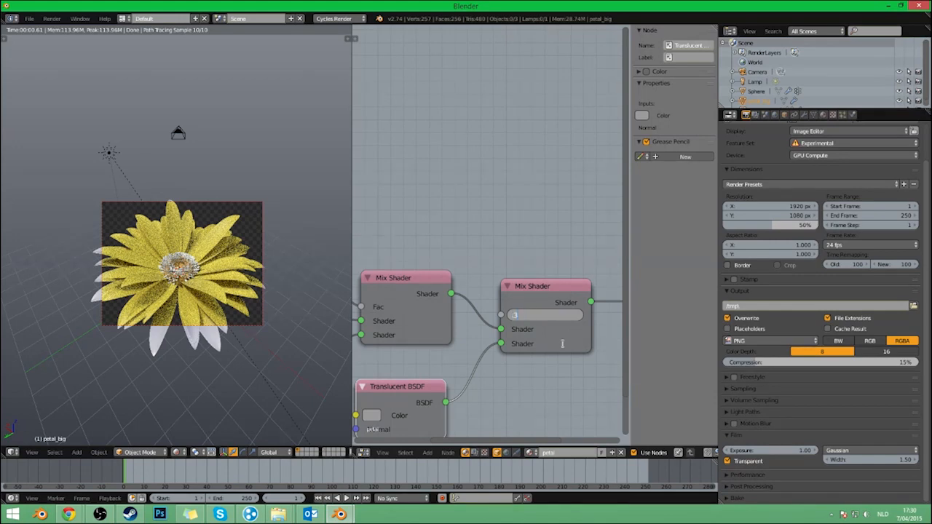
type(".3")
key("Return")
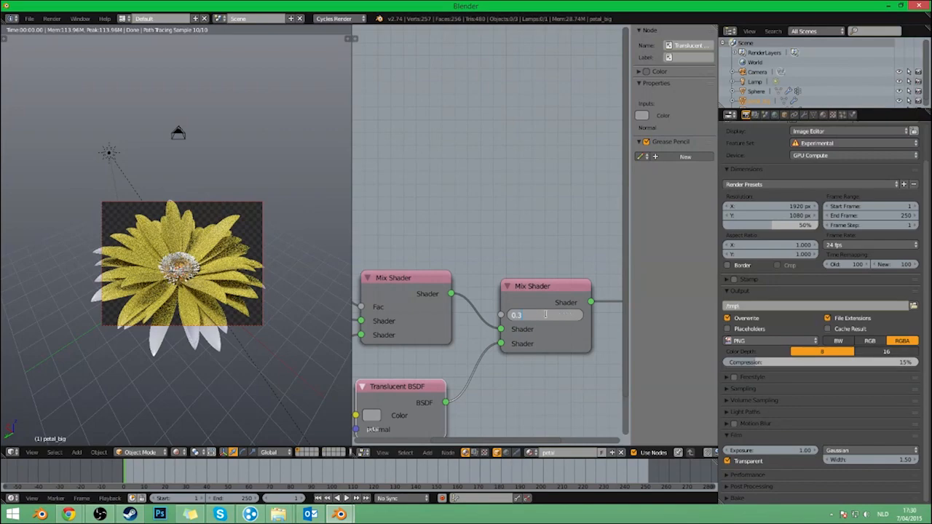
key("BackSpace")
type("2")
key("Return")
Select the lamp and check its Emission strength.
middle_click_drag(280, 316, 102, 128)
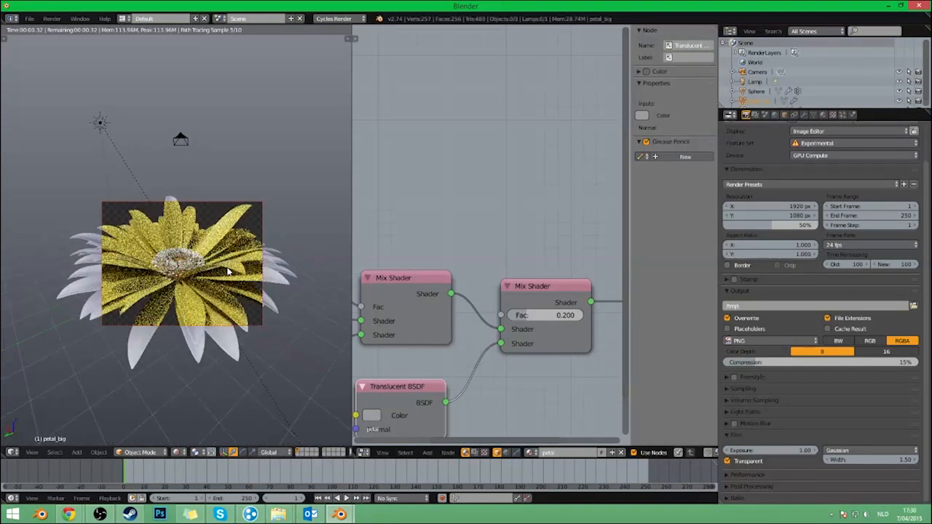
right_click(99, 120)
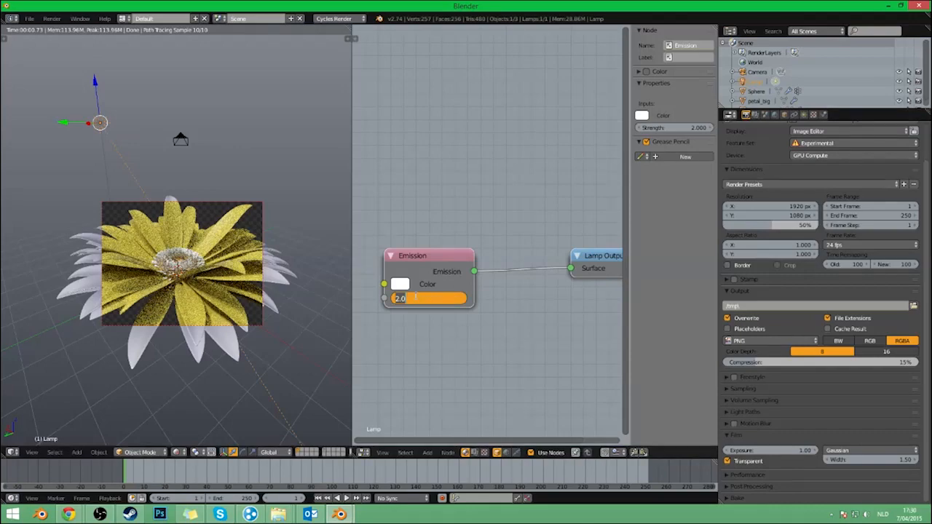
key("Return")
Select the flower head and add a Geometry node above the existing nodes of its material.
right_click_drag(186, 257, 218, 282)
middle_click_drag(218, 282, 246, 310)
right_click(264, 335)
scroll(199, 289, "up", 4)
scroll(198, 285, "down", 4)
middle_click_drag(451, 286, 591, 331)
middle_click_drag(424, 259, 591, 340)
scroll(492, 211, "down", 2)
middle_click_drag(447, 232, 528, 242)
scroll(525, 241, "down", 2)
middle_click_drag(493, 283, 441, 316)
middle_click_drag(408, 195, 386, 187)
key("shift+a")
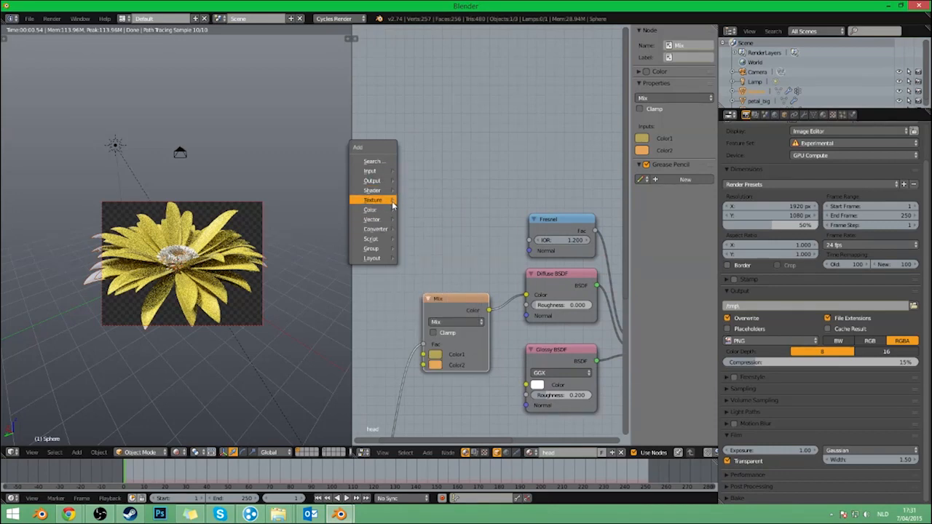
mouse_move(381, 175)
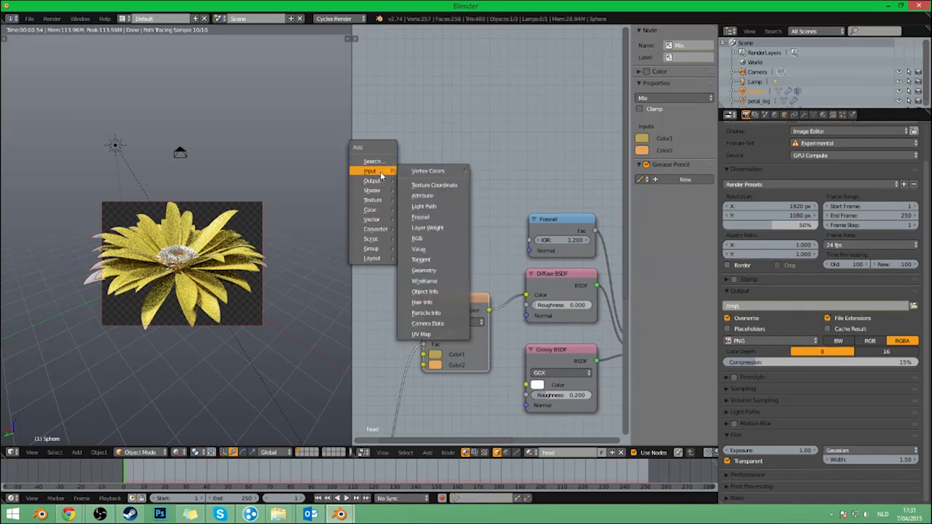
left_click(433, 274)
left_click(361, 90)
Add a ColorRamp node beside the head's Geometry node, drive it with Pointiness and preview its colour output.
middle_click_drag(473, 141, 484, 189)
key("shift+a")
mouse_move(463, 238)
left_click(502, 236)
left_click(484, 142)
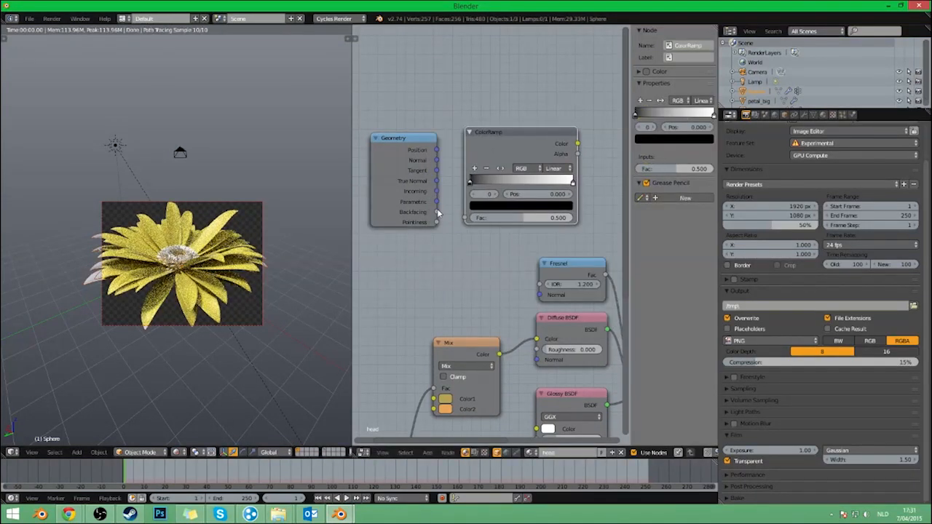
left_click_drag(436, 222, 465, 217)
middle_click_drag(528, 173, 465, 193)
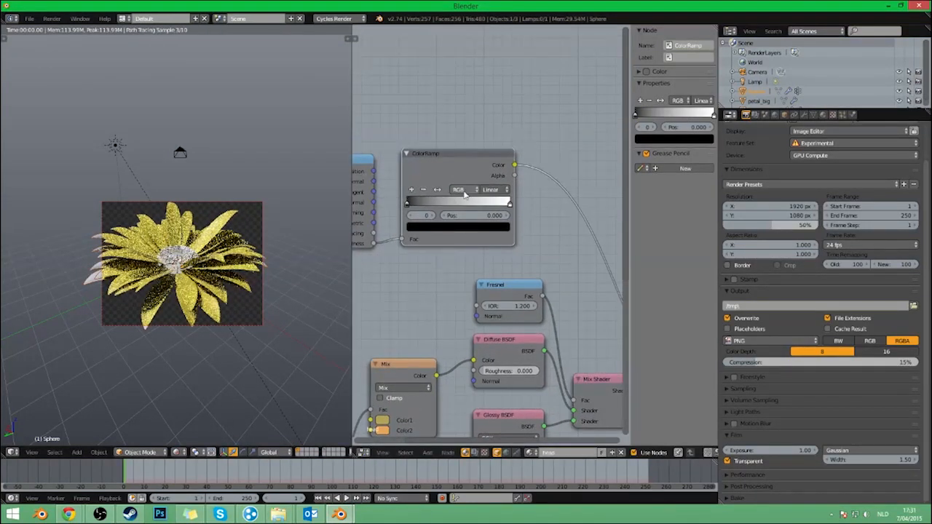
Delete the Geometry and ColorRamp nodes from the head material.
scroll(495, 246, "down", 5)
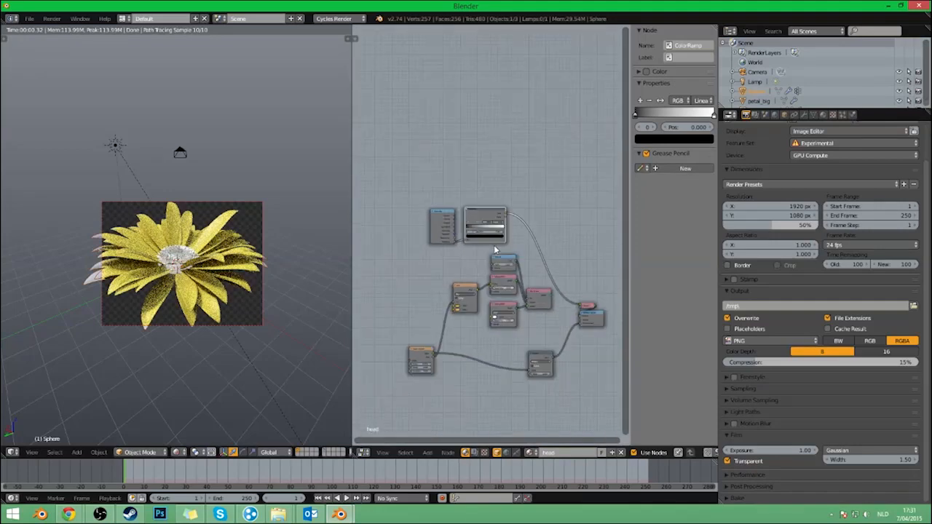
scroll(500, 237, "up", 3)
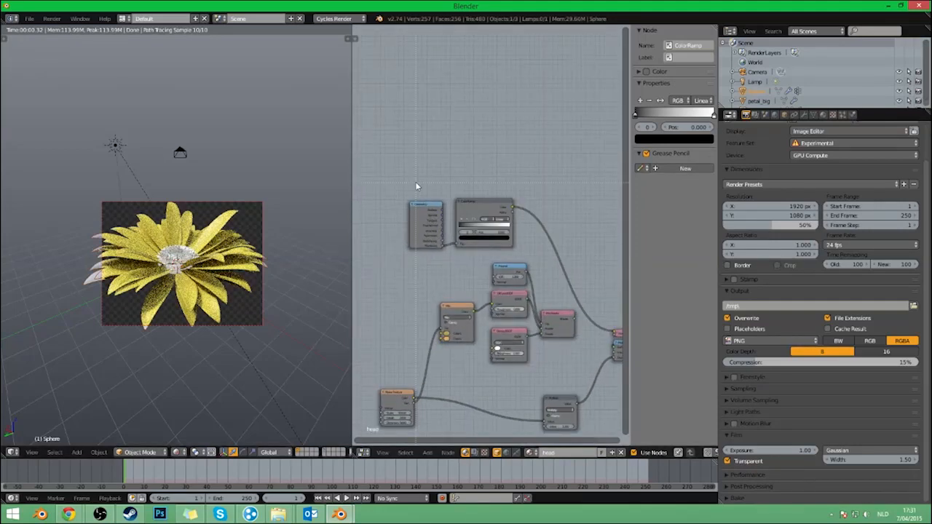
key("x")
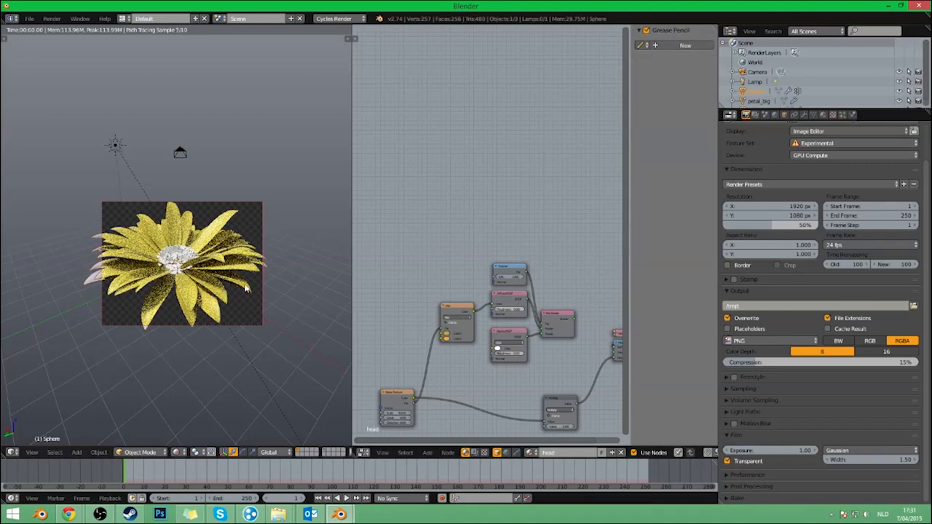
Try to paste the removed nodes into the big petal's material.
left_click(324, 453)
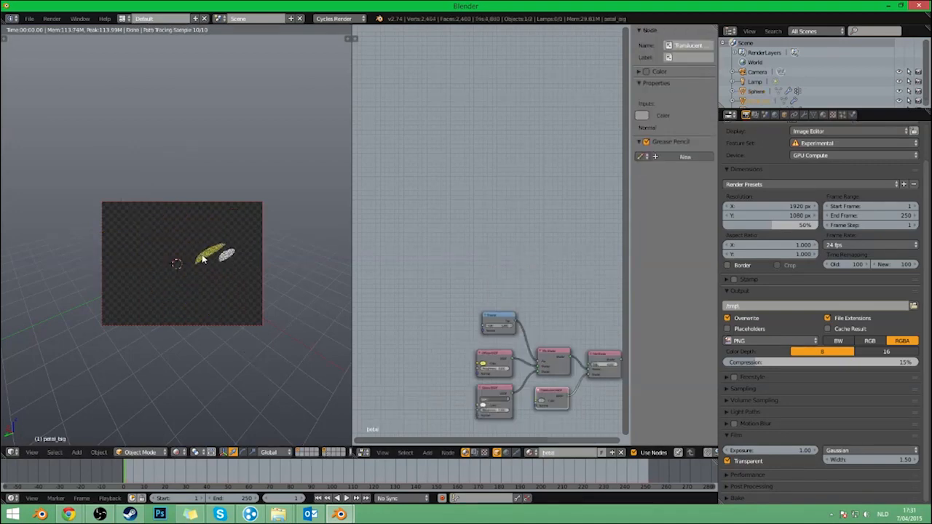
left_click(302, 451)
middle_click_drag(485, 309, 423, 271)
key("ctrl+v")
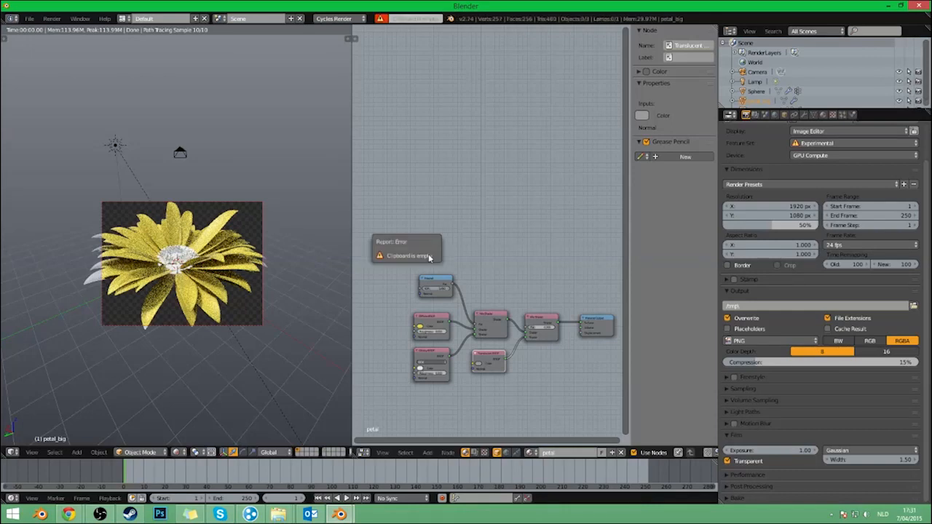
left_click(325, 453)
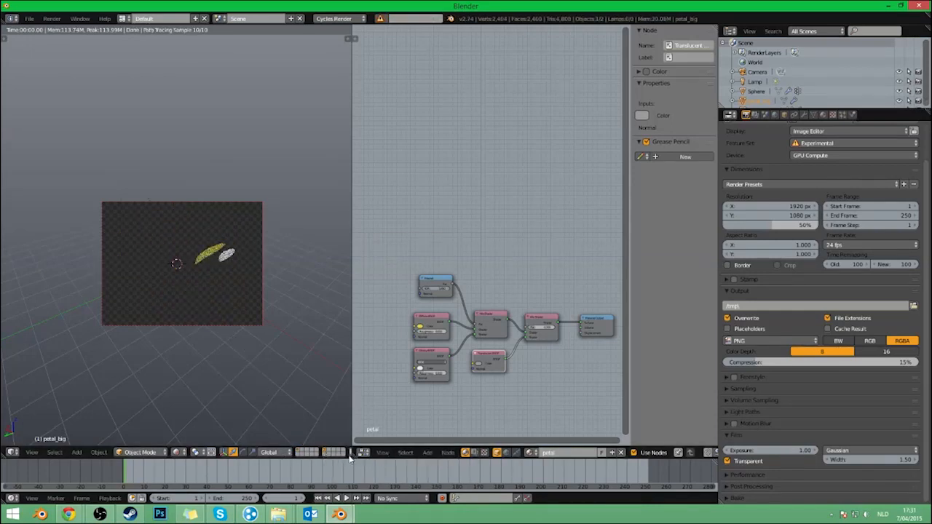
left_click(296, 453)
Reconnect the head's Mix Shader to the material output and move the Noise Texture node up closer to the Mix node.
right_click(179, 272)
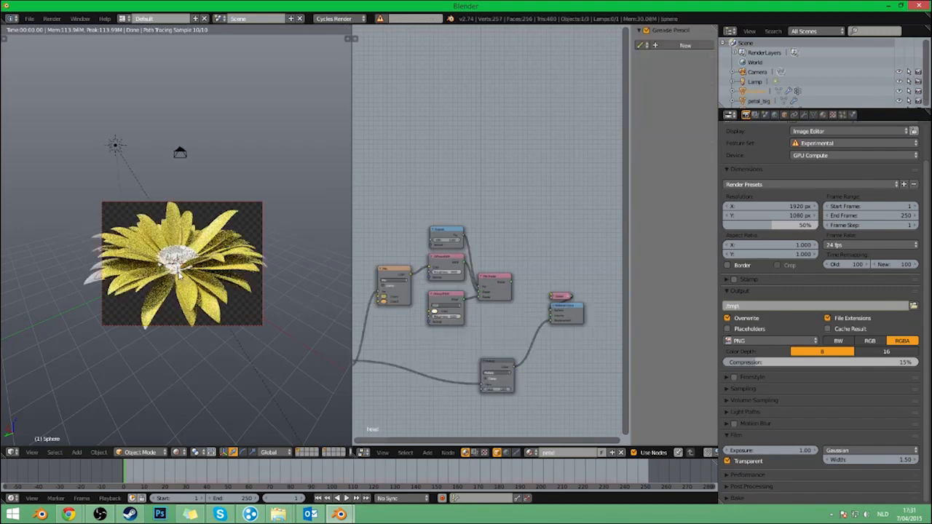
middle_click_drag(418, 308, 460, 278)
right_click(544, 264)
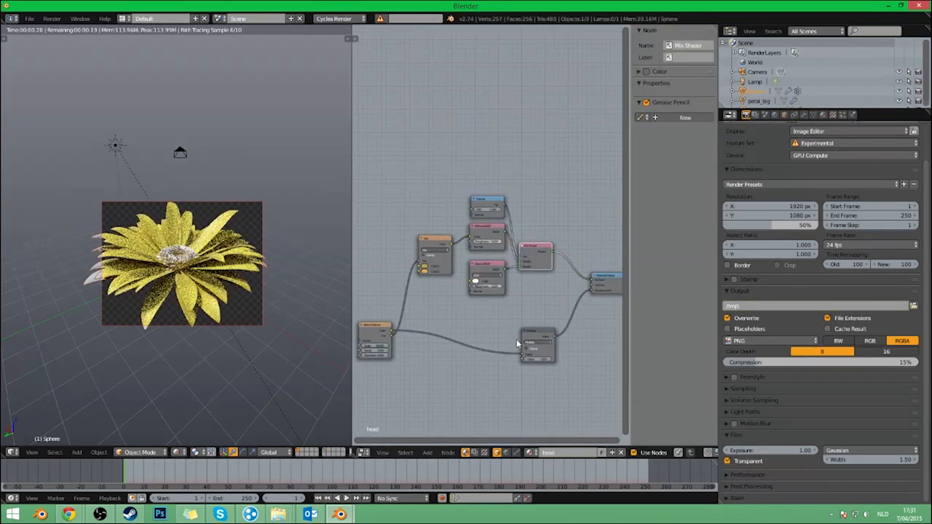
right_click_drag(355, 325, 373, 286)
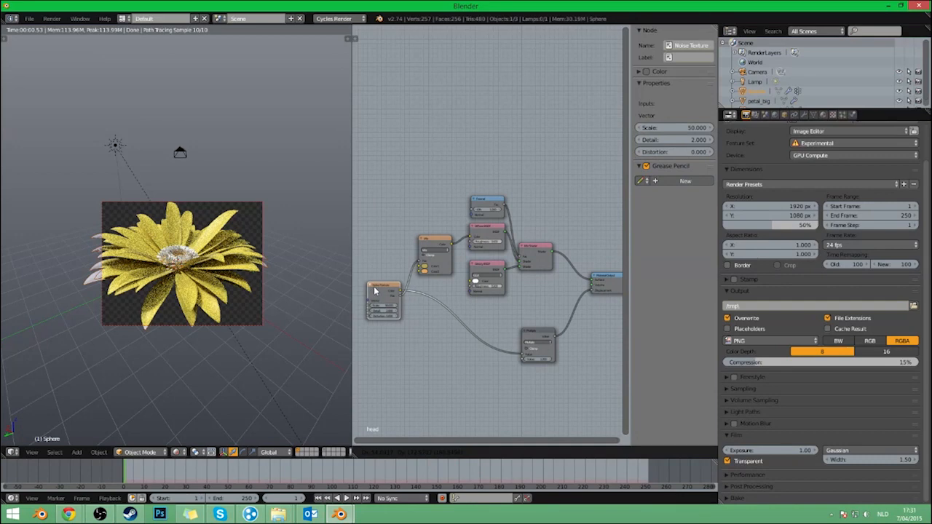
Select the big petal on its separate layer and add a Geometry node above the Fresnel node in its material.
left_click(327, 452)
right_click(213, 253)
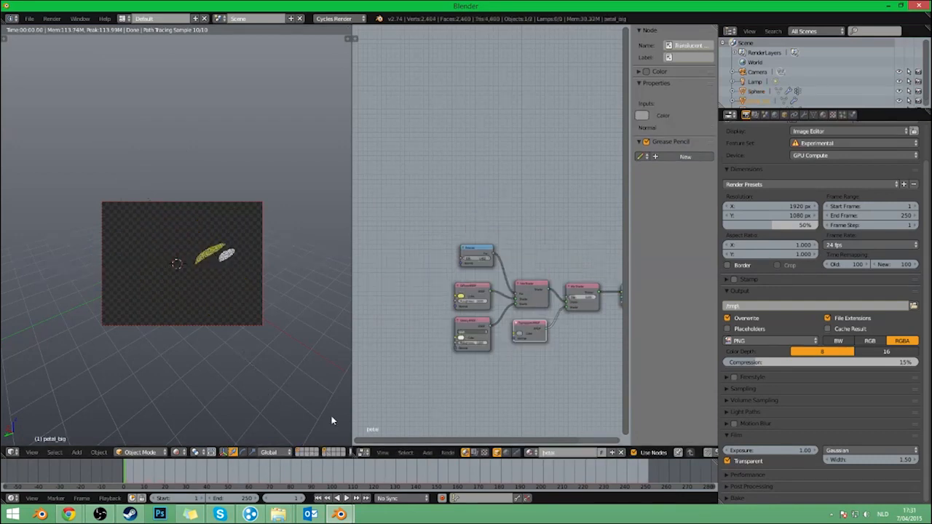
left_click(305, 452)
scroll(417, 365, "up", 2)
key("shift+a")
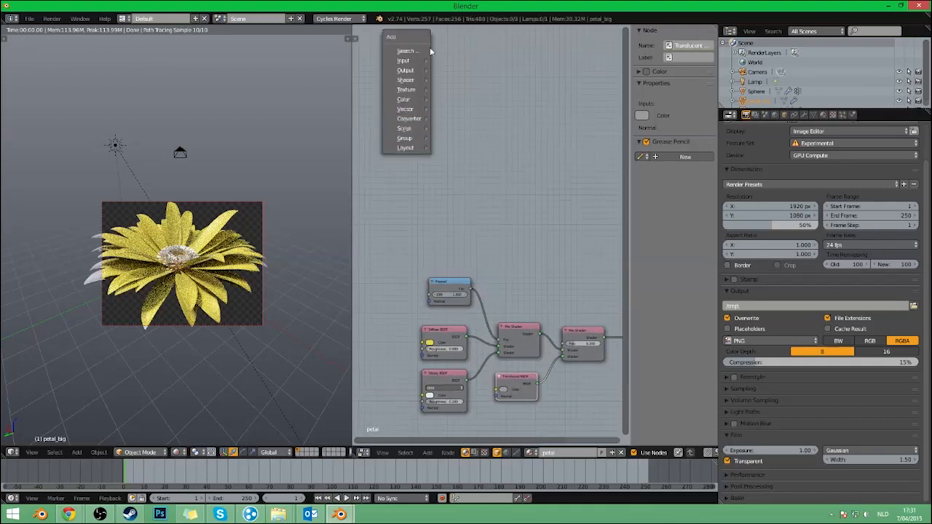
mouse_move(403, 61)
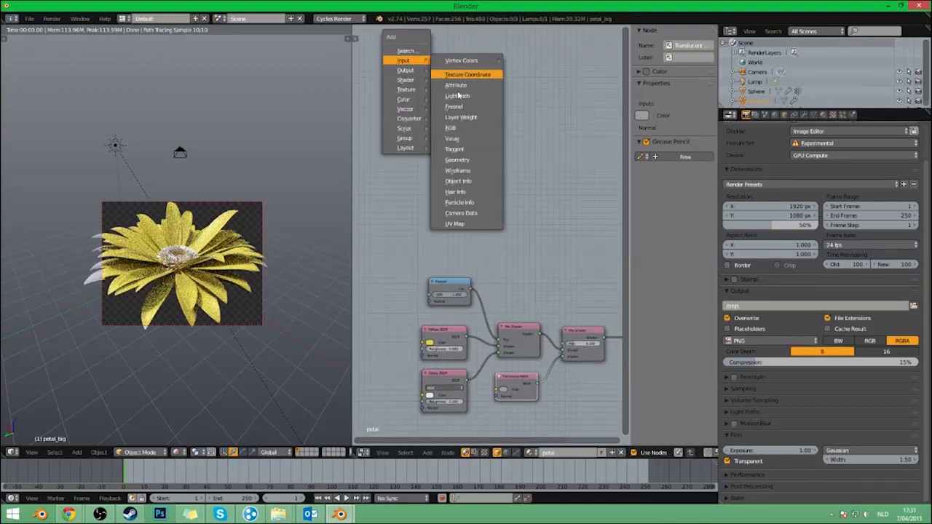
left_click(451, 158)
left_click(374, 211)
Add a ColorRamp node beside the petal's Geometry node and connect Pointiness to its factor.
key("shift+a")
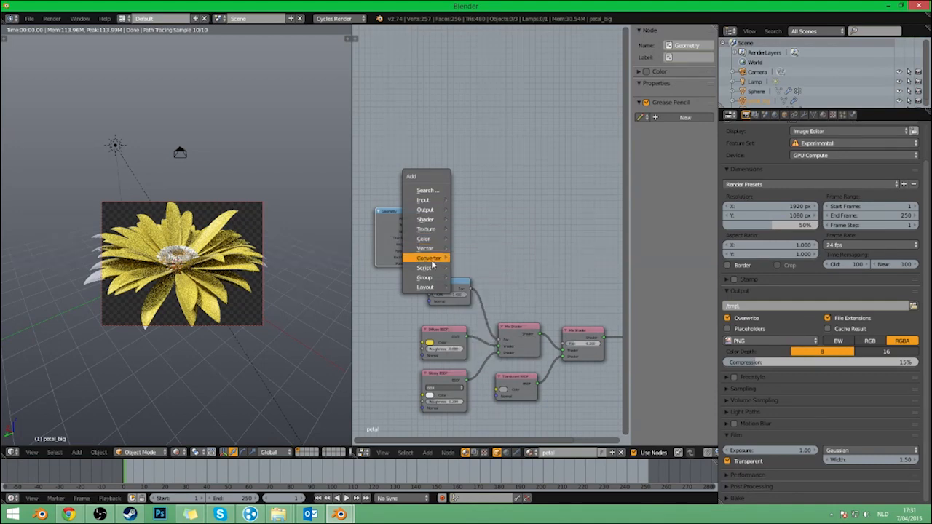
left_click(477, 268)
left_click(435, 200)
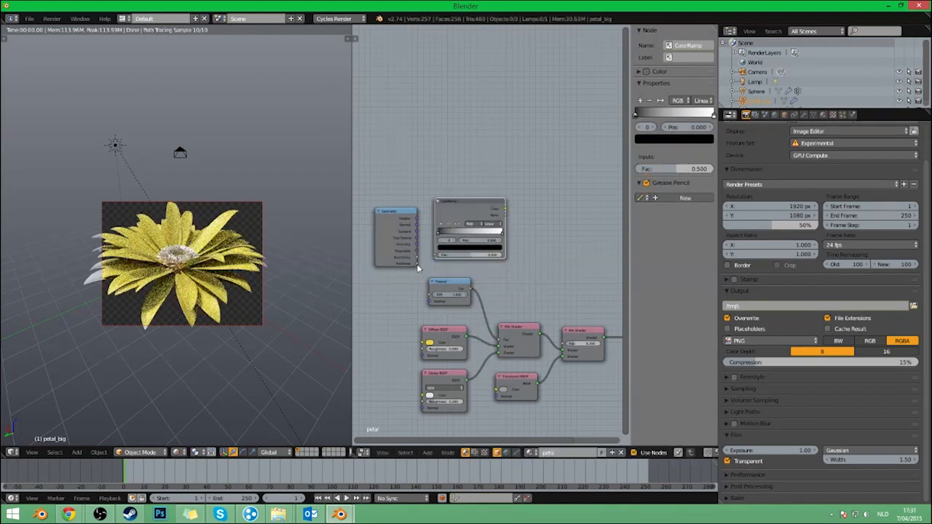
left_click(414, 275)
left_click_drag(417, 264, 435, 264)
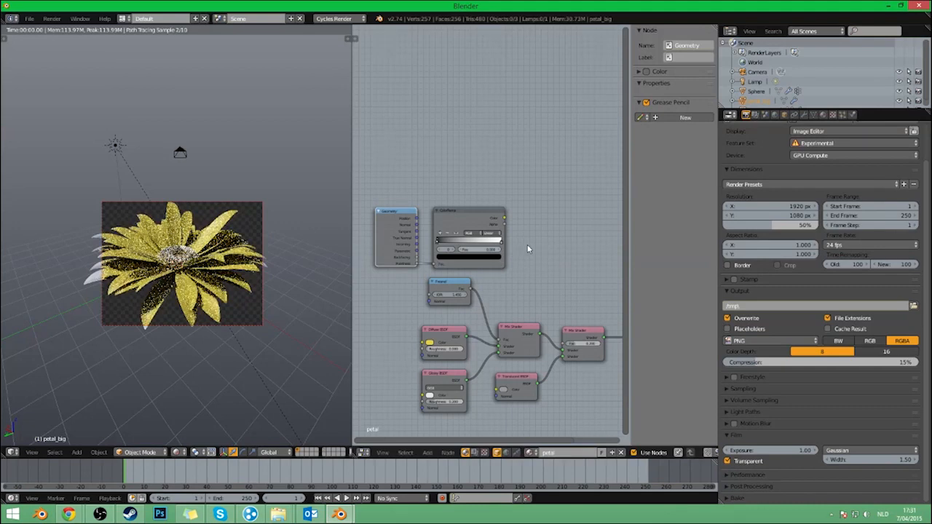
Preview the ColorRamp on the petals and tighten it, placing the black stop at 0.500 and the white stop just beyond it.
left_click(469, 217, "ctrl+shift")
middle_click_drag(522, 257, 523, 262)
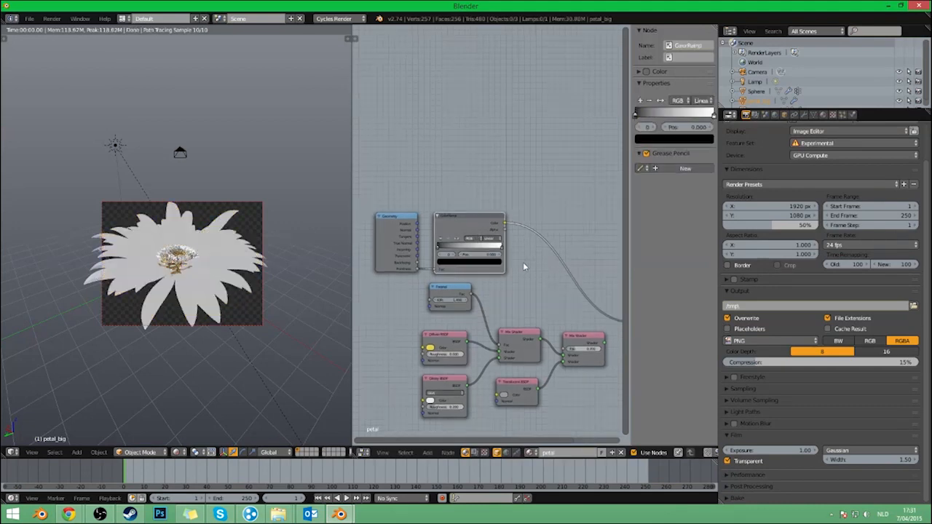
scroll(522, 262, "up", 2)
left_click_drag(410, 256, 447, 256)
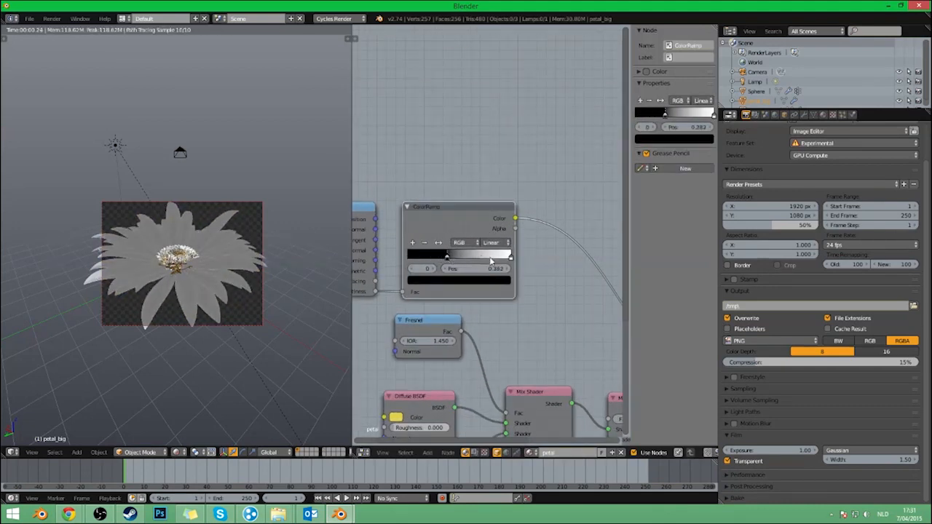
left_click_drag(509, 257, 462, 260)
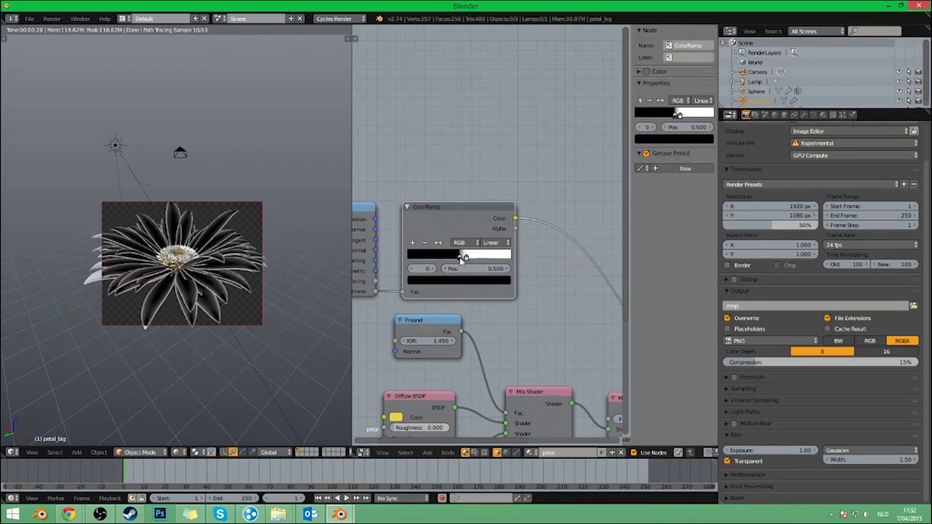
Move the Geometry and ColorRamp nodes together to free space before the Diffuse BSDF.
scroll(487, 274, "down", 1)
scroll(488, 273, "down", 2)
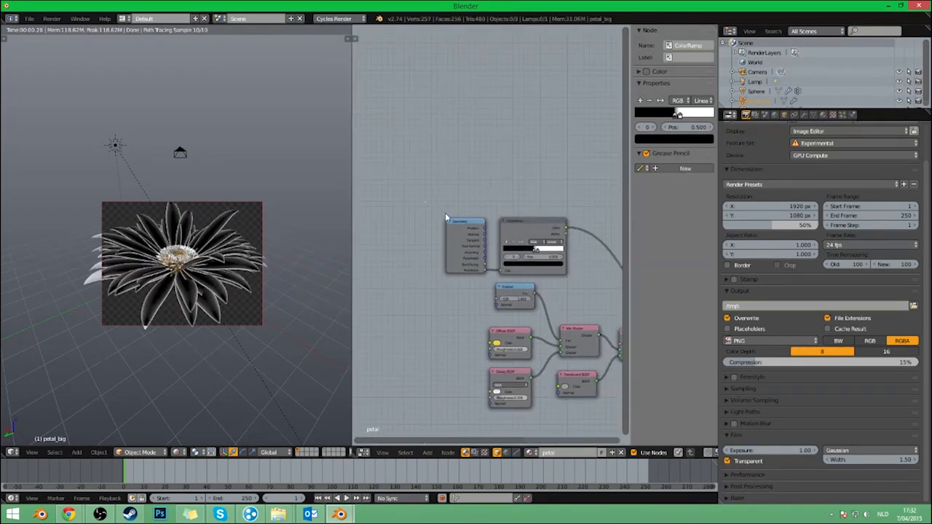
left_click_drag(424, 202, 570, 278)
key("g")
left_click(431, 353)
Add a MixRGB node between the ColorRamp and the Diffuse BSDF and connect the ColorRamp colour to its factor.
scroll(433, 339, "up", 1)
middle_click_drag(435, 325, 439, 250)
key("shift+a")
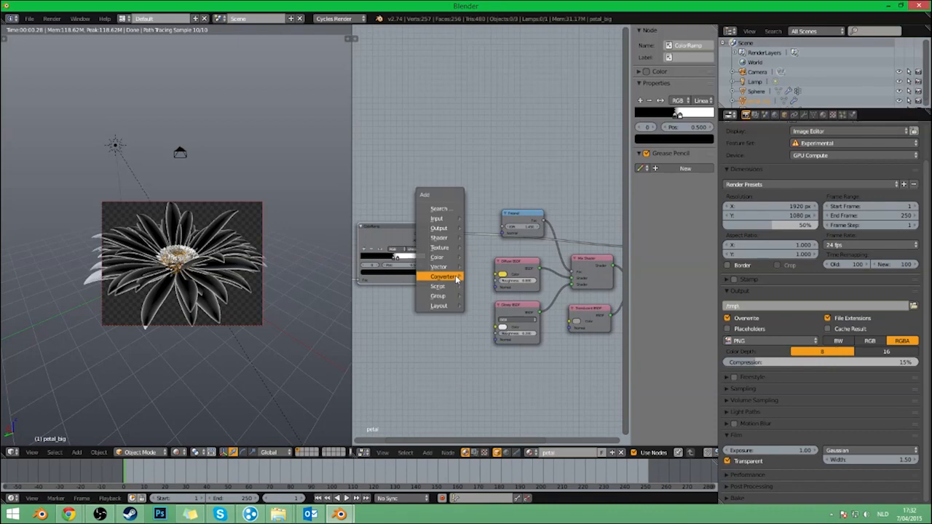
mouse_move(455, 258)
left_click(488, 257)
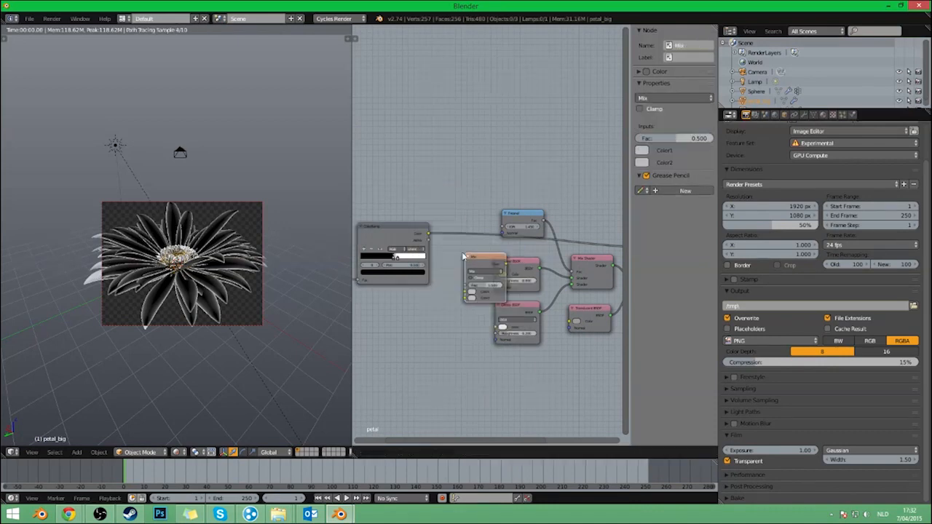
left_click_drag(426, 236, 453, 283)
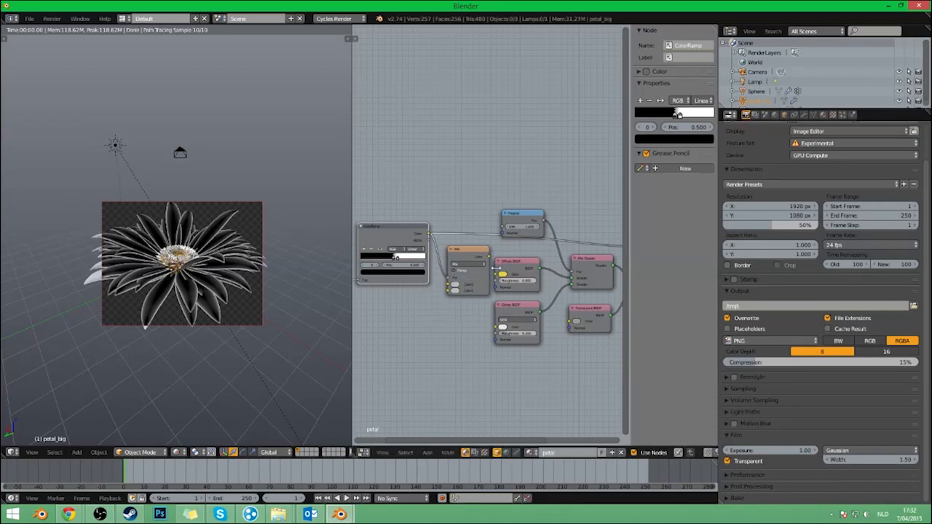
Copy the Diffuse BSDF's yellow into both colours of the Mix node and connect the Mix output to the Diffuse colour.
left_click_drag(490, 260, 498, 280)
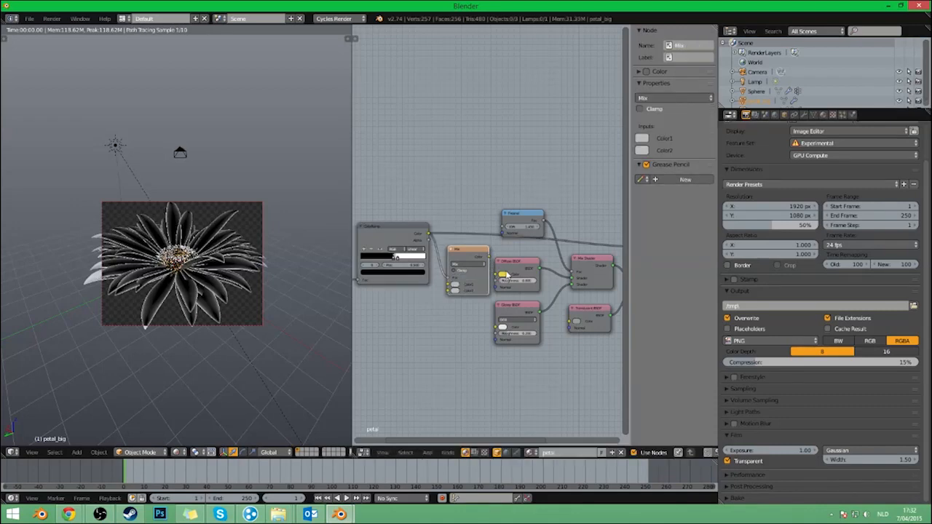
key("ctrl+v")
key("ctrl+v")
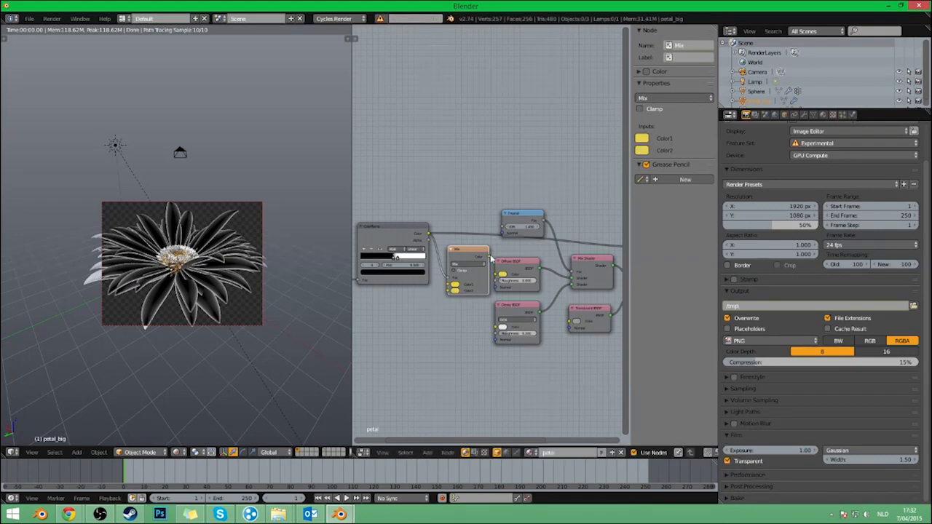
middle_click_drag(461, 268, 471, 269)
left_click_drag(467, 262, 468, 290)
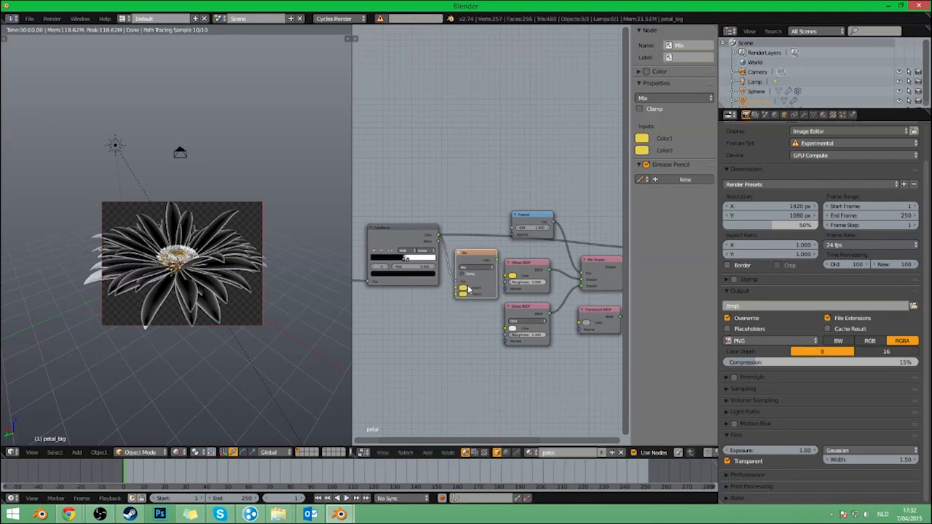
Preview the Mix node's colour output directly on the petals.
scroll(468, 289, "up", 3)
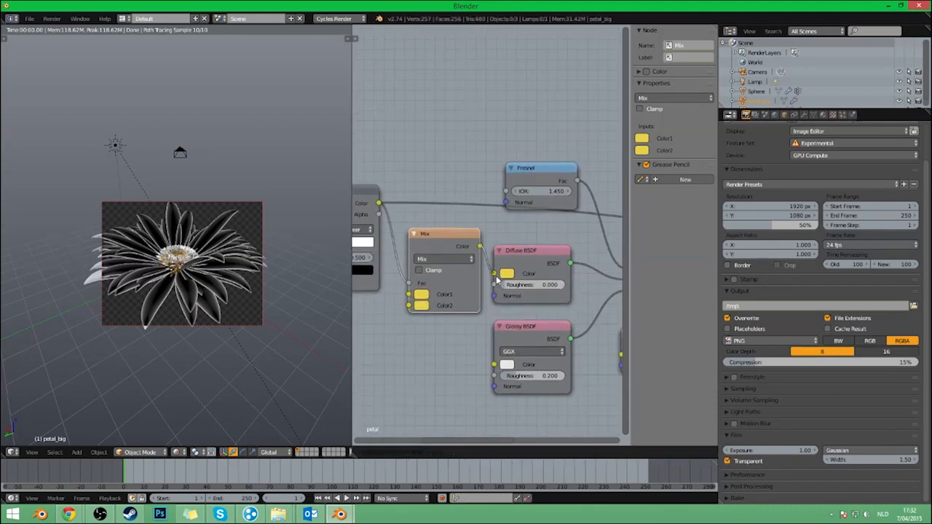
scroll(426, 343, "up", 3)
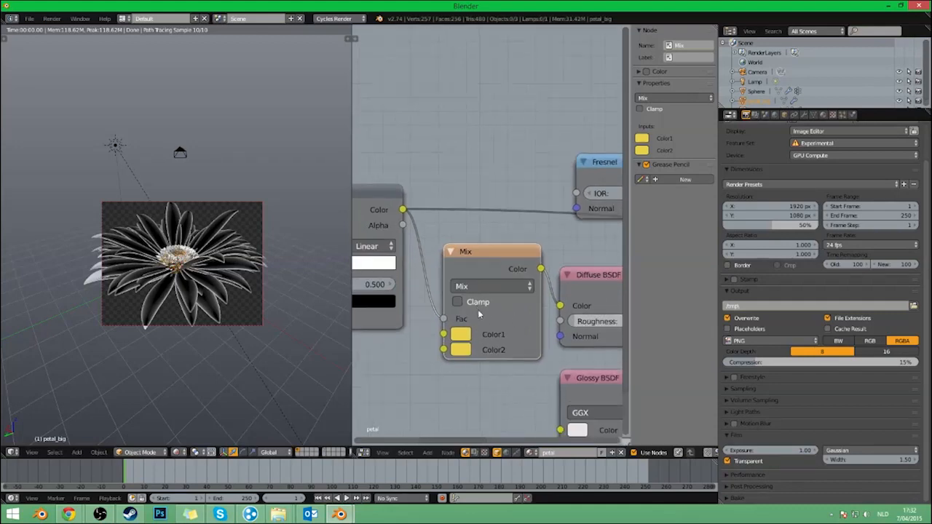
scroll(477, 310, "down", 3)
left_click(502, 296, "ctrl+shift")
scroll(487, 333, "up", 4)
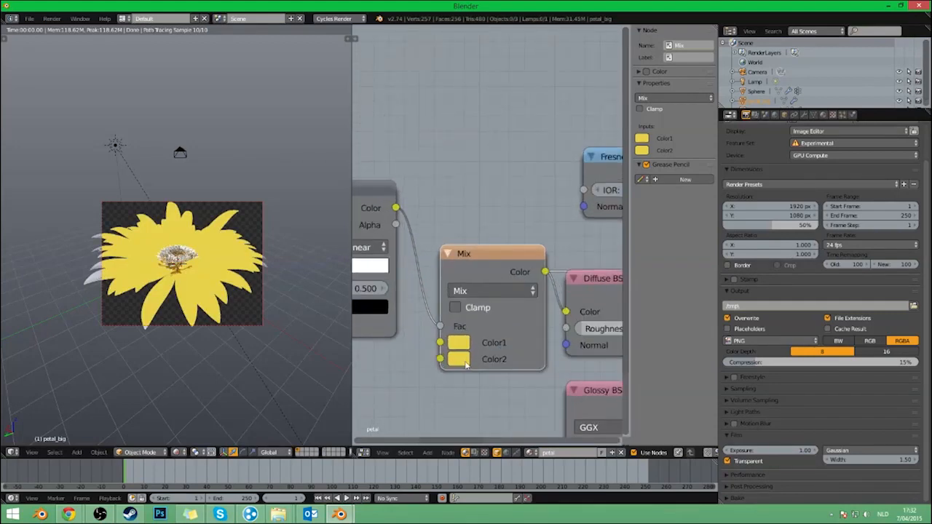
Set the Mix node's Color2 to bright yellow (R 1.000, G 0.879, B 0.057) and Color1 to darker orange-yellow (R 0.619, G 0.437, B 0.096).
left_click(458, 359)
left_click_drag(579, 157, 579, 143)
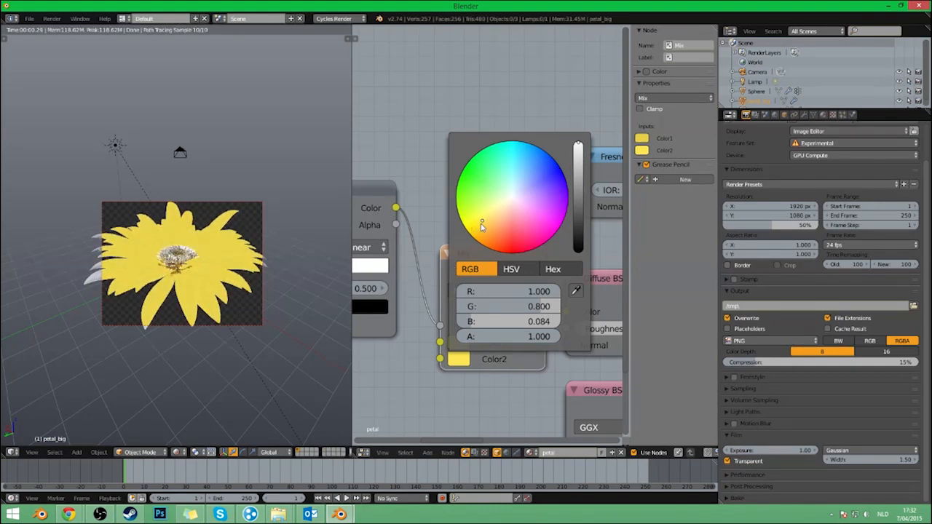
left_click_drag(479, 222, 478, 220)
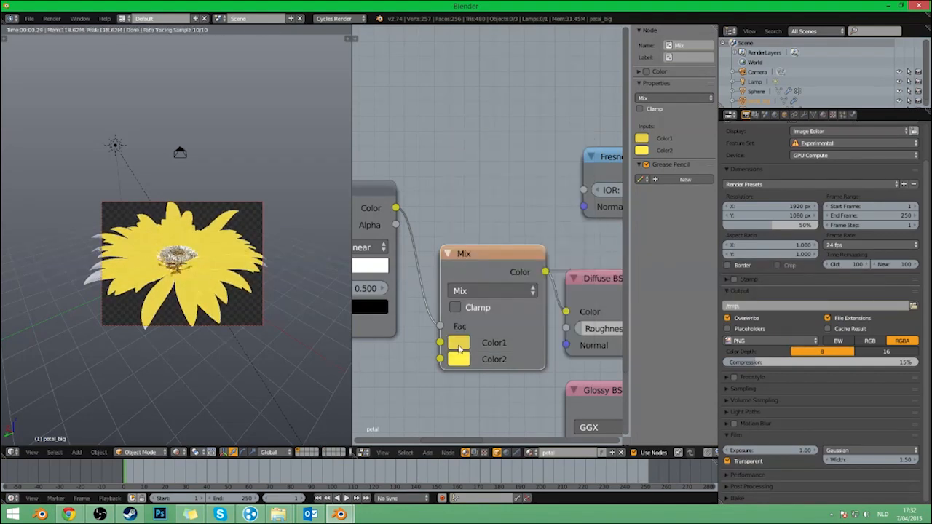
left_click(460, 342)
left_click_drag(488, 206, 496, 205)
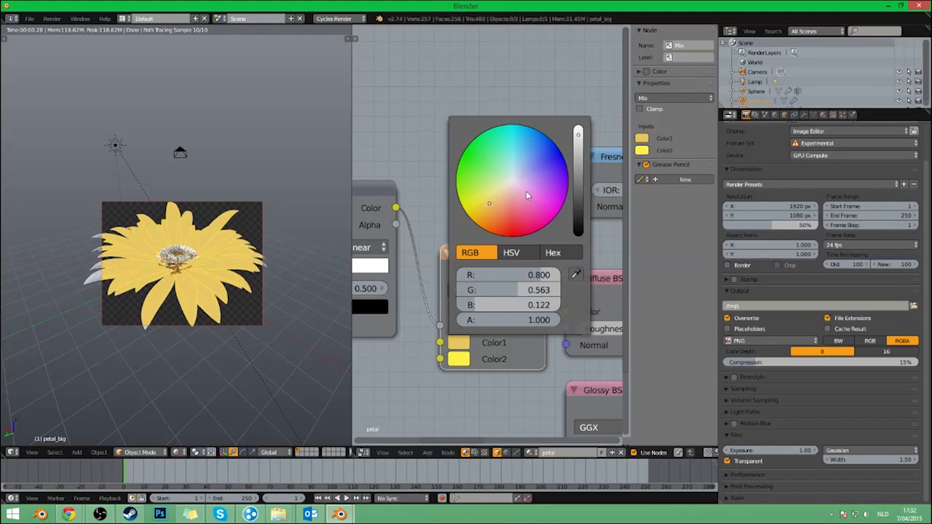
left_click_drag(581, 156, 579, 146)
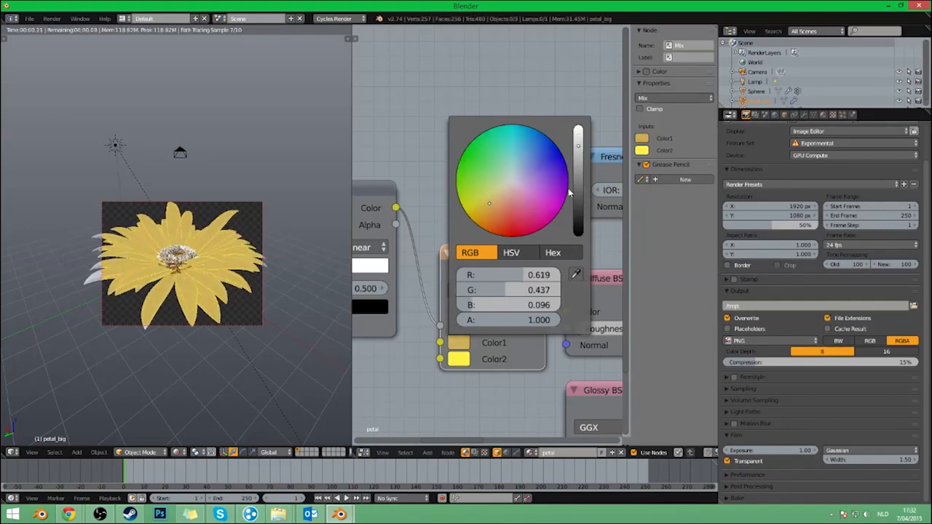
Switch the petals' output back to the final Mix Shader that combines the glossy mix with the Translucent BSDF.
scroll(519, 361, "down", 6)
scroll(516, 356, "down", 8)
middle_click_drag(523, 341, 440, 346)
scroll(541, 291, "up", 2)
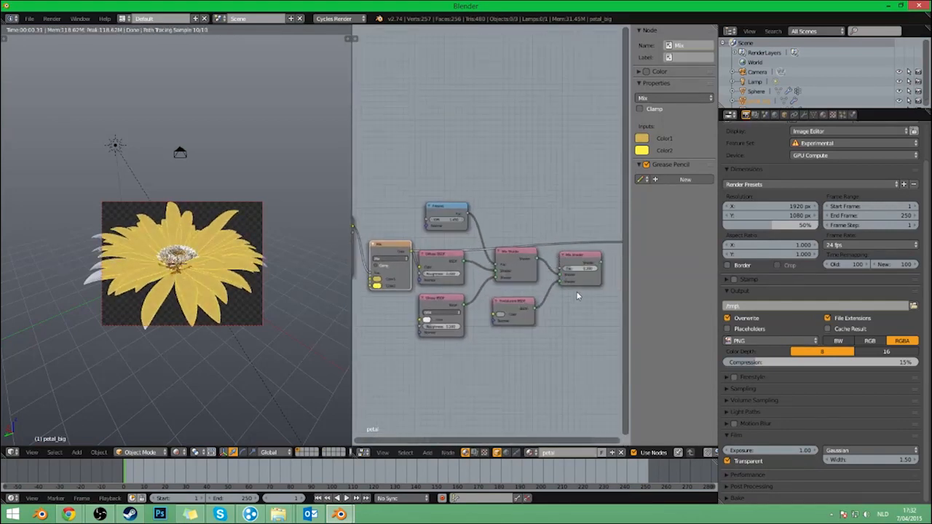
left_click(588, 280)
Tint the Glossy BSDF's white colour to a slightly warm off-white.
middle_click_drag(387, 319, 433, 285)
scroll(473, 326, "up", 9)
scroll(465, 388, "down", 3)
scroll(519, 335, "up", 4)
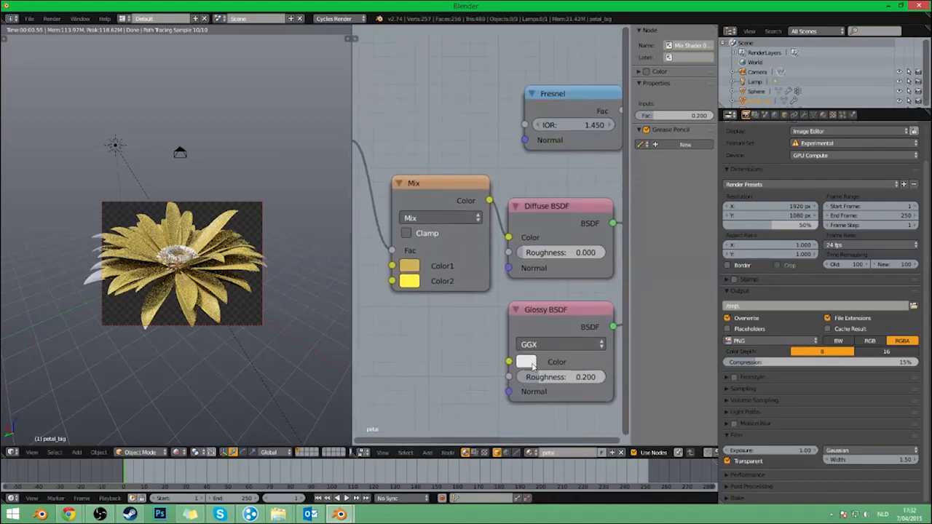
left_click(526, 362)
left_click_drag(581, 218, 571, 216)
middle_click_drag(545, 360, 525, 359)
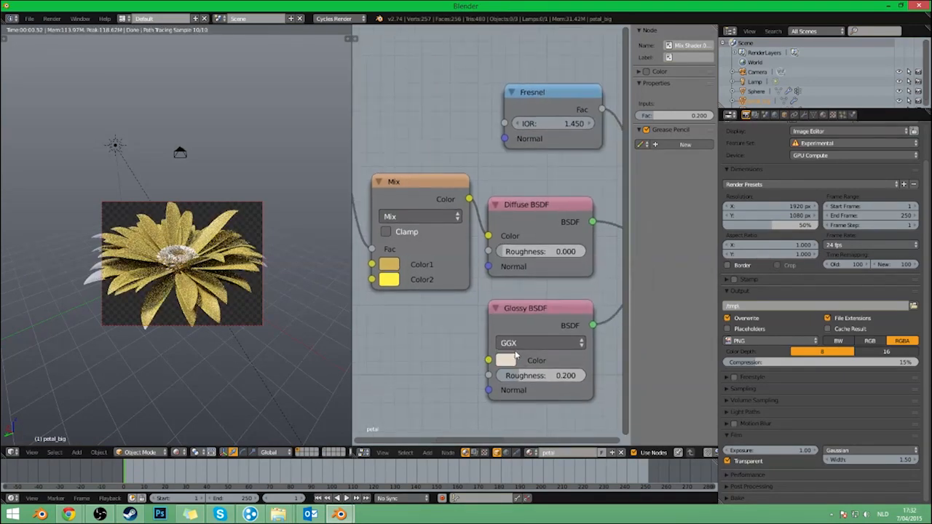
Make the Mix node's Color1 a more saturated, slightly brighter golden yellow (R 0.674, G 0.484, B 0.019).
middle_click_drag(463, 342, 438, 342)
middle_click_drag(236, 255, 205, 254)
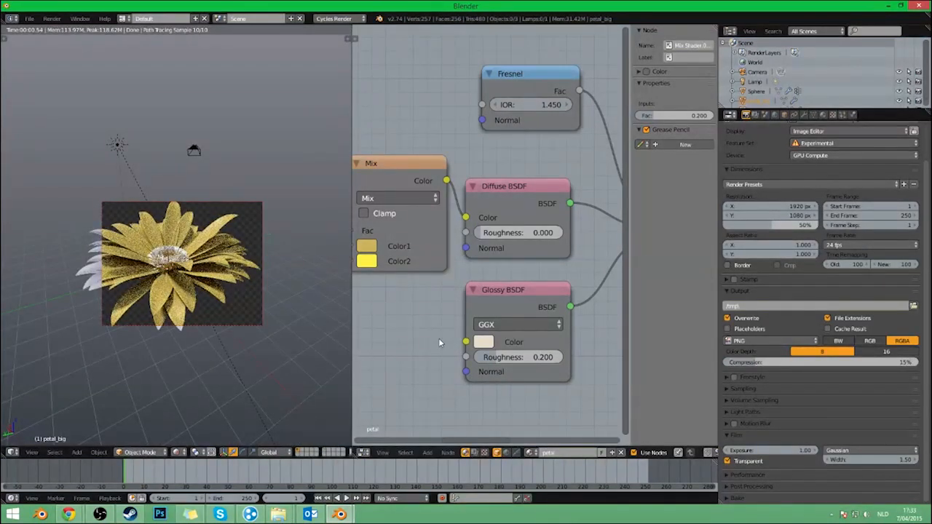
middle_click_drag(438, 337, 477, 333)
scroll(473, 320, "up", 2)
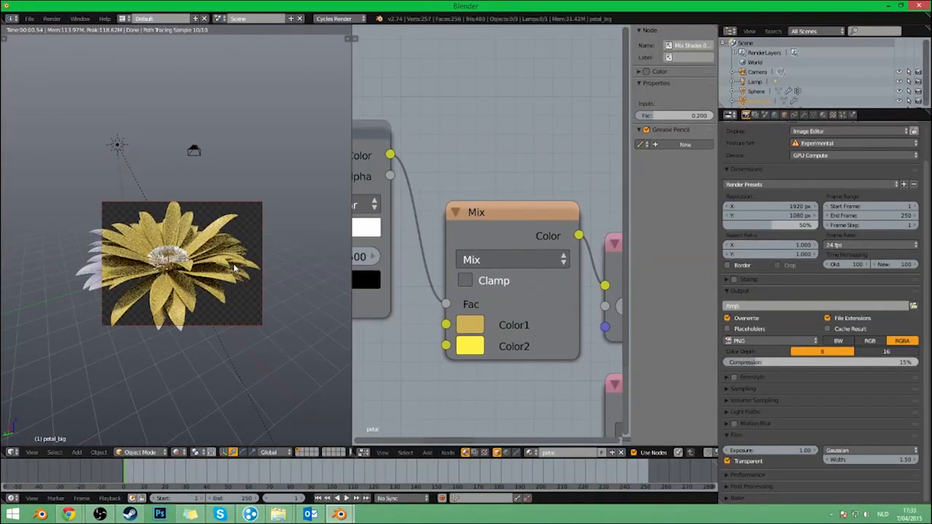
scroll(230, 268, "up", 4)
scroll(229, 268, "down", 2)
middle_click_drag(525, 396, 536, 393)
left_click(479, 323)
mouse_move(531, 151)
left_mouse_down()
mouse_move(512, 163)
mouse_move(503, 154)
left_mouse_up()
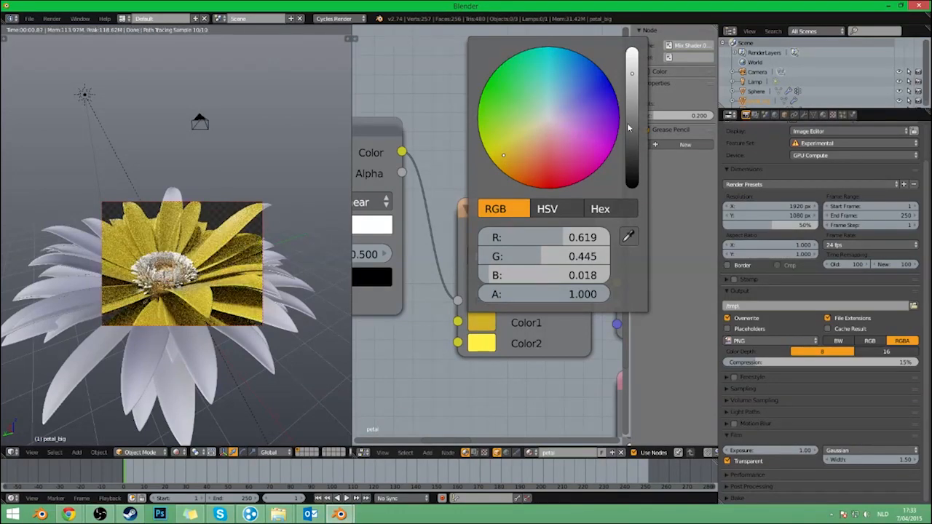
left_click_drag(632, 78, 631, 69)
middle_click_drag(458, 386, 522, 397)
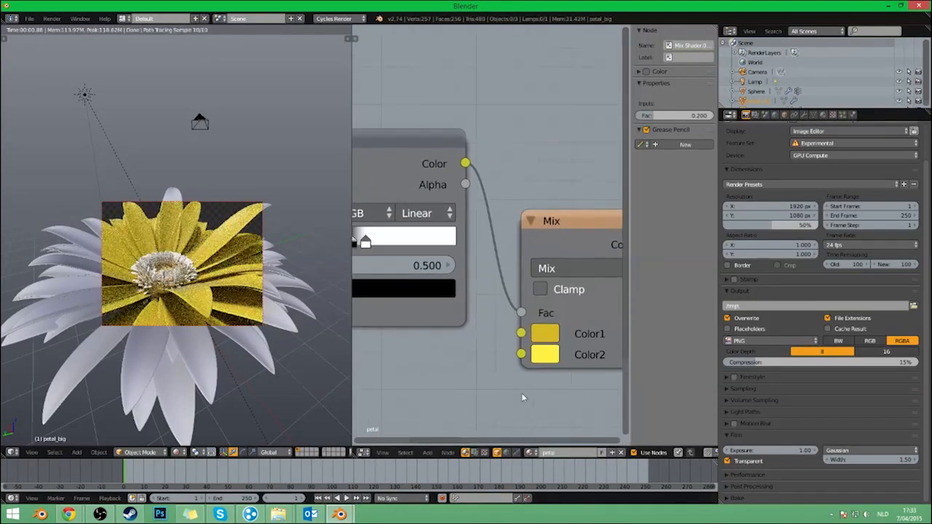
Set the Mix node's Color2 to a more saturated yellow (R 1.000, G 0.963, B 0.013) and shift Color1 to orange.
left_click(548, 355)
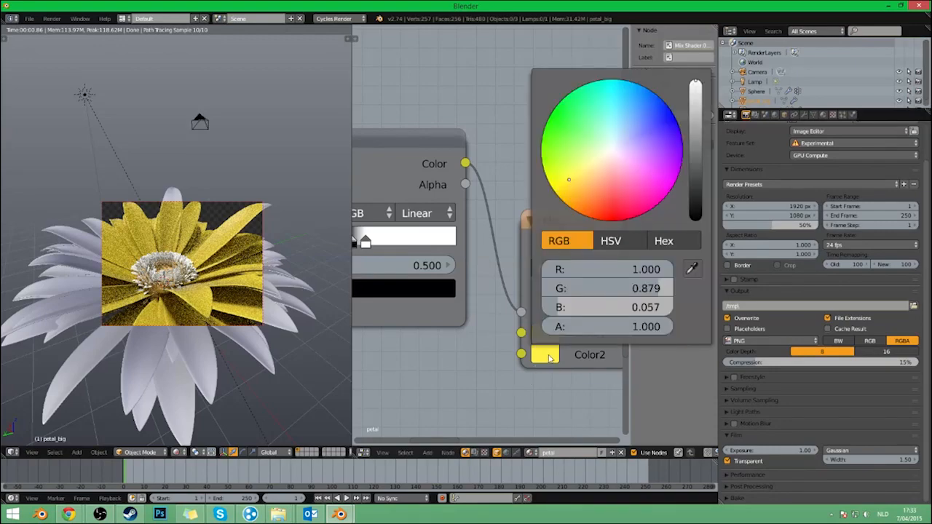
left_click_drag(563, 185, 560, 182)
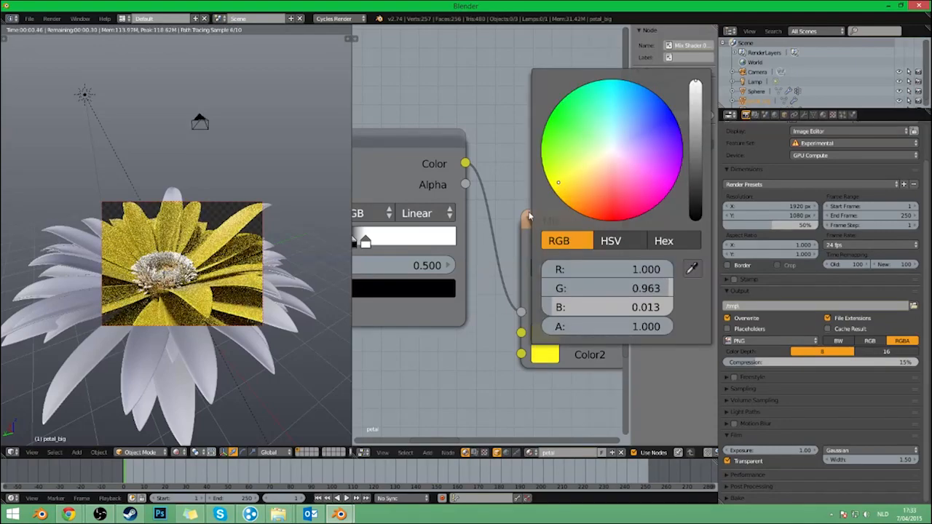
scroll(247, 314, "down", 3)
mouse_move(248, 314)
middle_mouse_down()
mouse_move(228, 313)
mouse_move(240, 309)
middle_mouse_up()
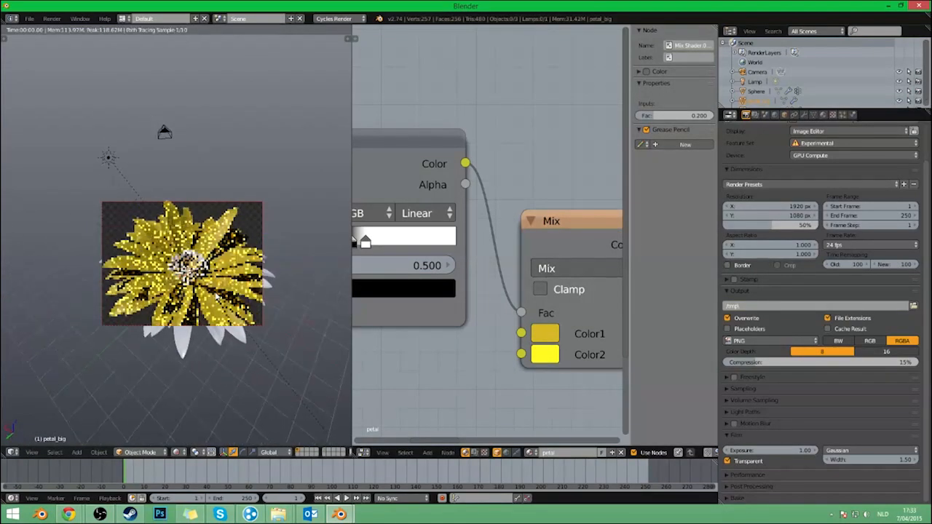
left_click(548, 334)
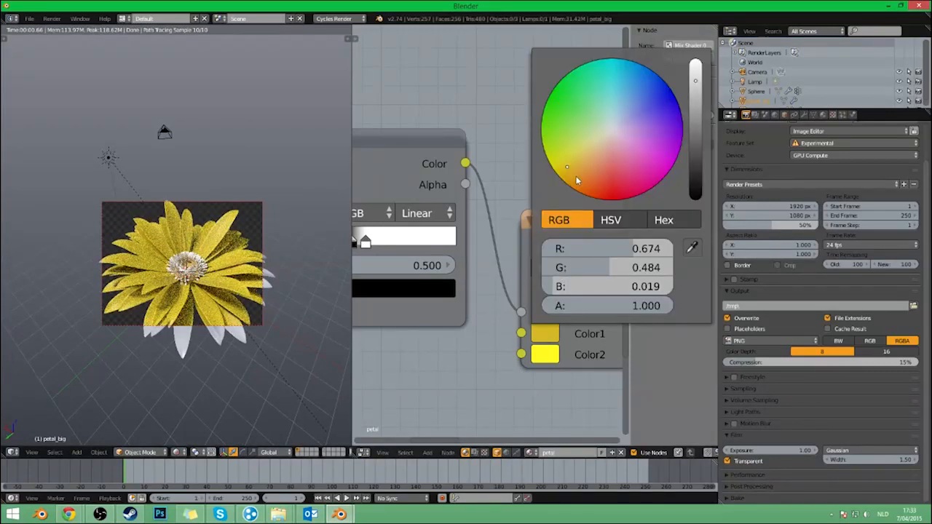
left_click(575, 177)
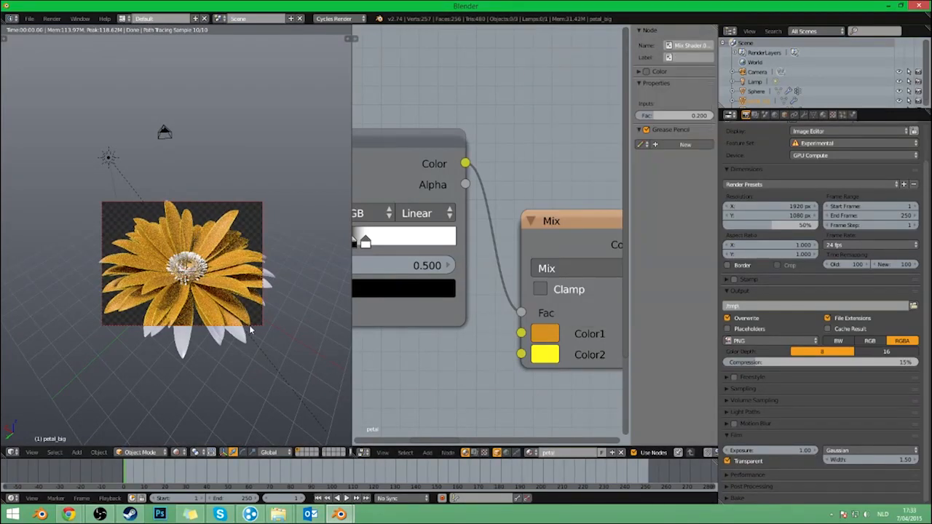
Move the ColorRamp's black stop to 0.495 and pull the white stop slightly closer to it.
scroll(233, 297, "up", 3)
middle_click_drag(357, 243, 527, 264)
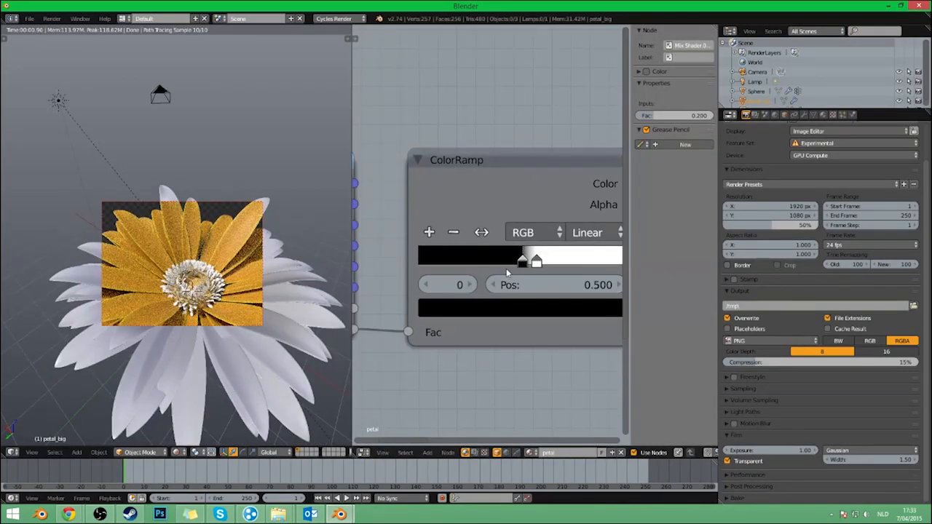
left_click_drag(523, 266, 518, 266)
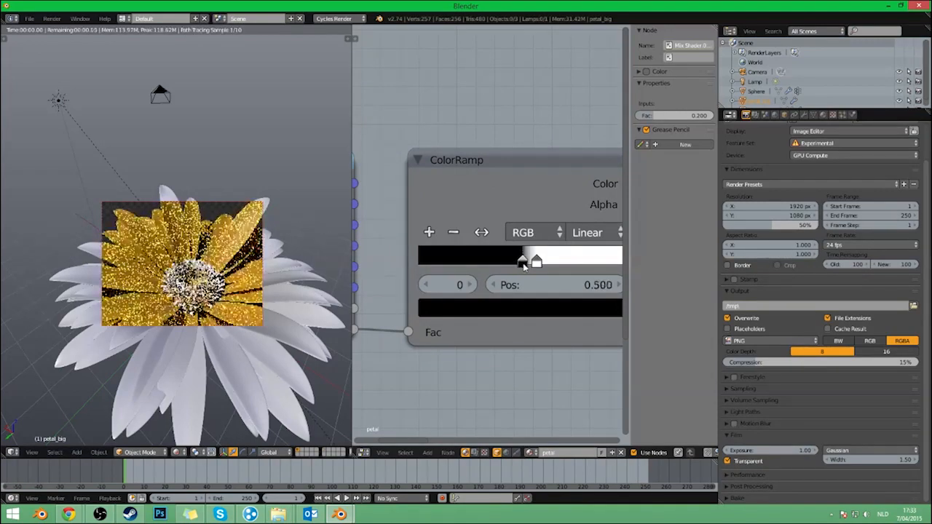
left_click_drag(536, 263, 520, 264)
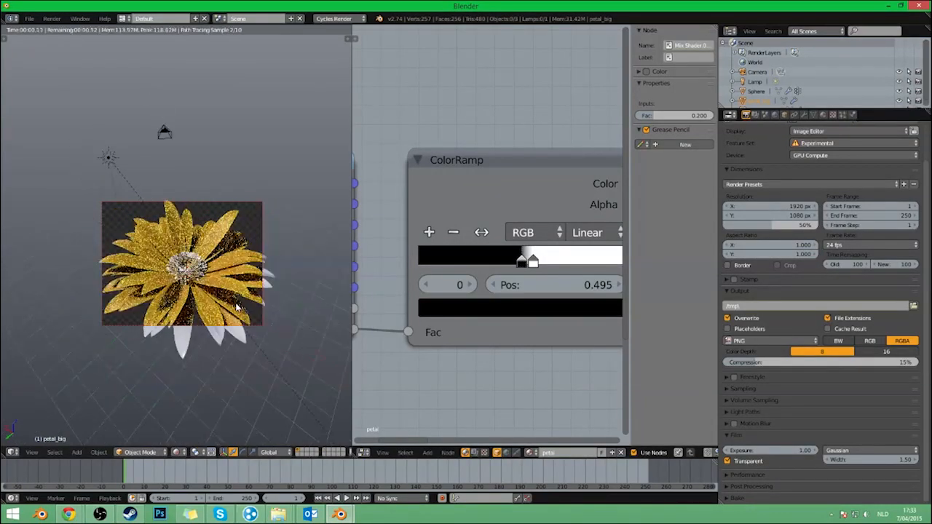
Brighten the Translucent BSDF's grey colour and tint it a light warm beige.
middle_click_drag(532, 388, 370, 374)
scroll(451, 349, "down", 4)
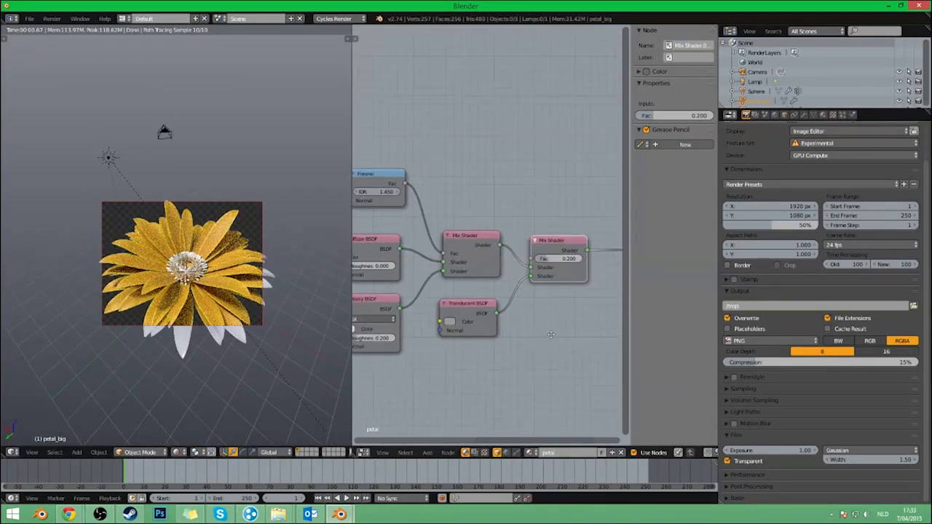
scroll(481, 342, "up", 2)
left_click(467, 339)
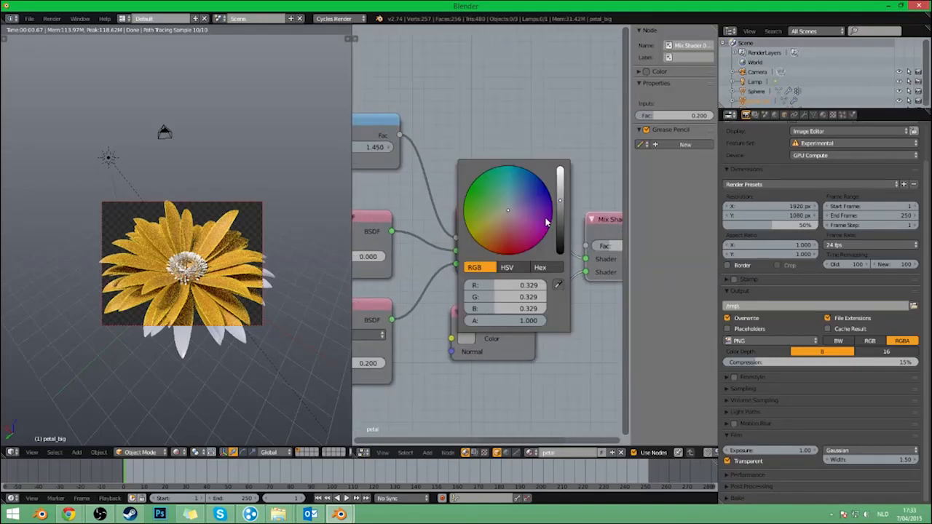
left_click_drag(561, 196, 559, 174)
left_click(498, 218)
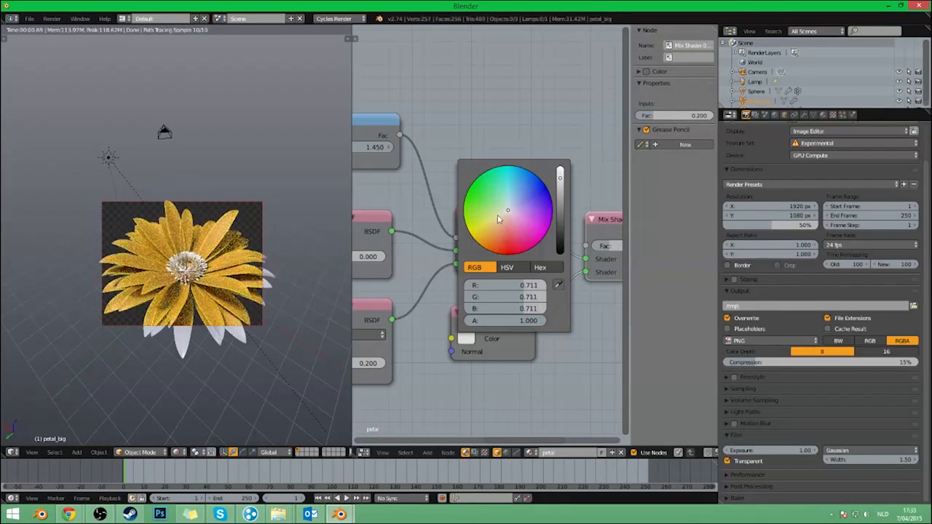
View the flower from higher up and redraw the render border so that it encloses the whole flower.
middle_click_drag(200, 276, 213, 302)
scroll(213, 303, "up", 5)
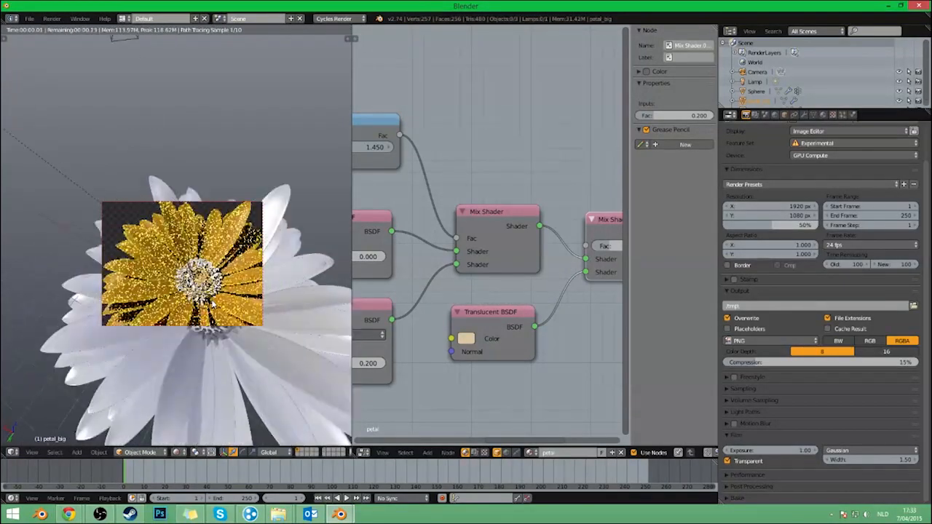
scroll(213, 304, "down", 2)
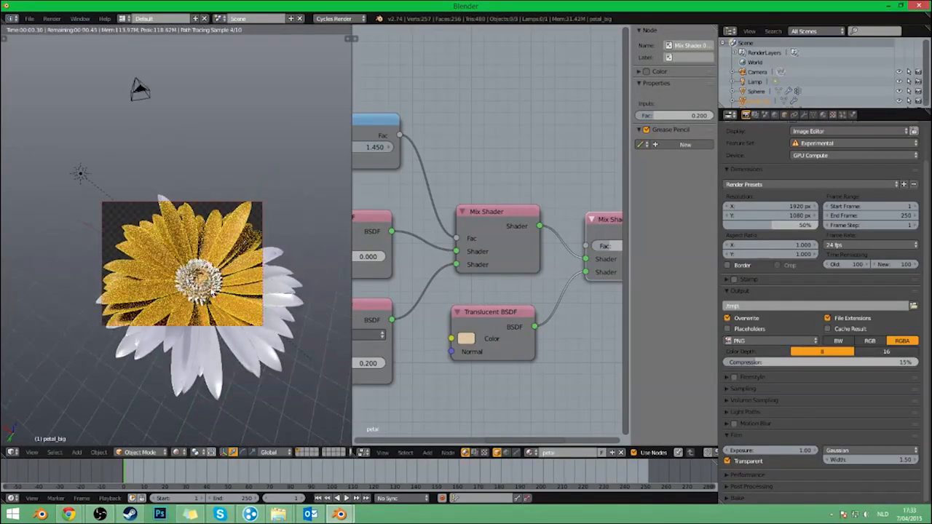
middle_click_drag(212, 304, 198, 285, "shift")
key("ctrl+b")
left_click_drag(69, 163, 301, 401)
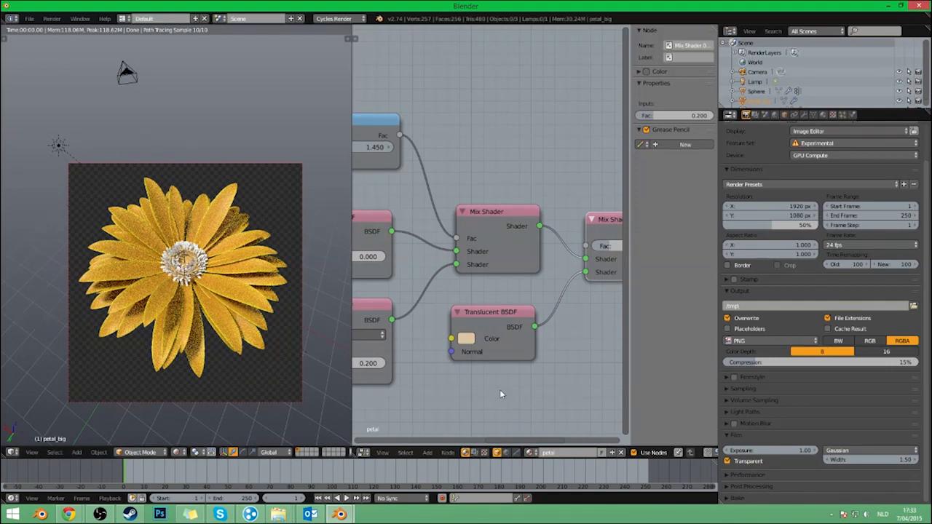
Add an Image Texture node above the petal material's ColorRamp node.
middle_click_drag(499, 393, 466, 398)
scroll(427, 257, "down", 7)
middle_click_drag(385, 92, 460, 224)
key("shift+a")
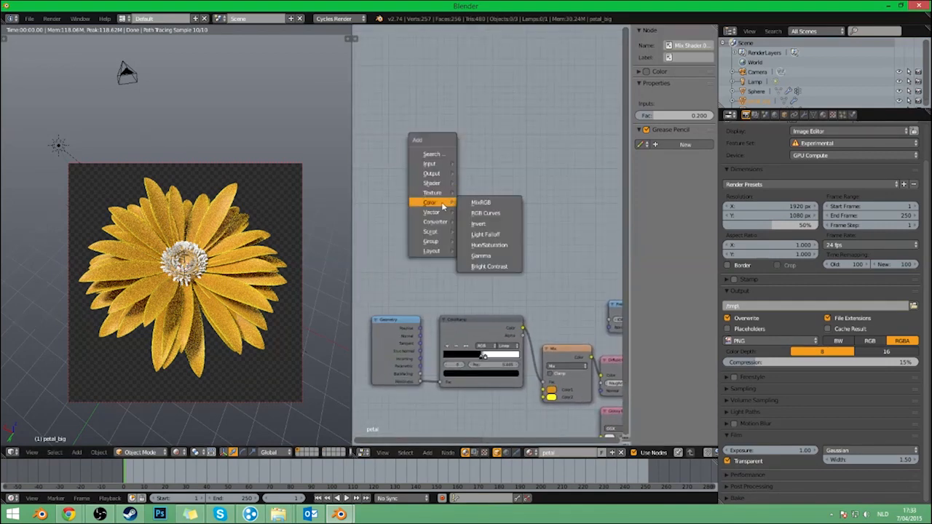
mouse_move(441, 198)
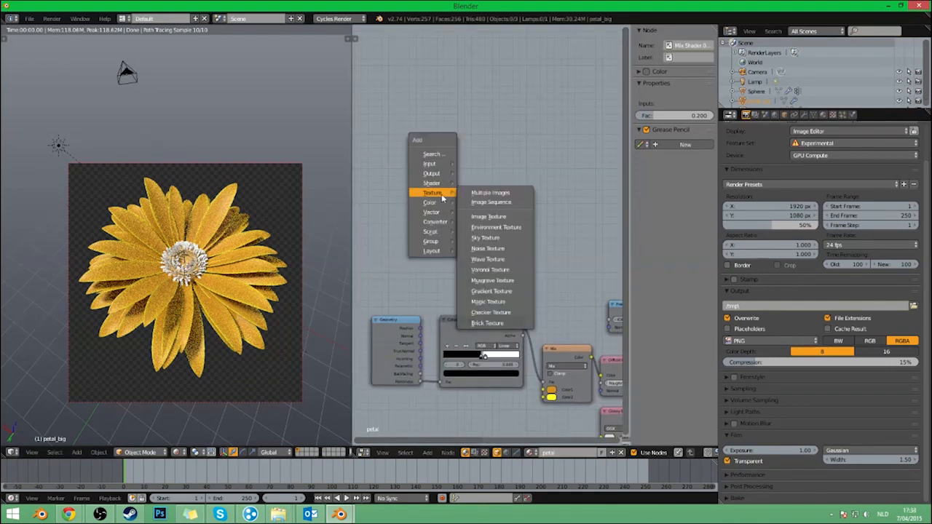
left_click(484, 217)
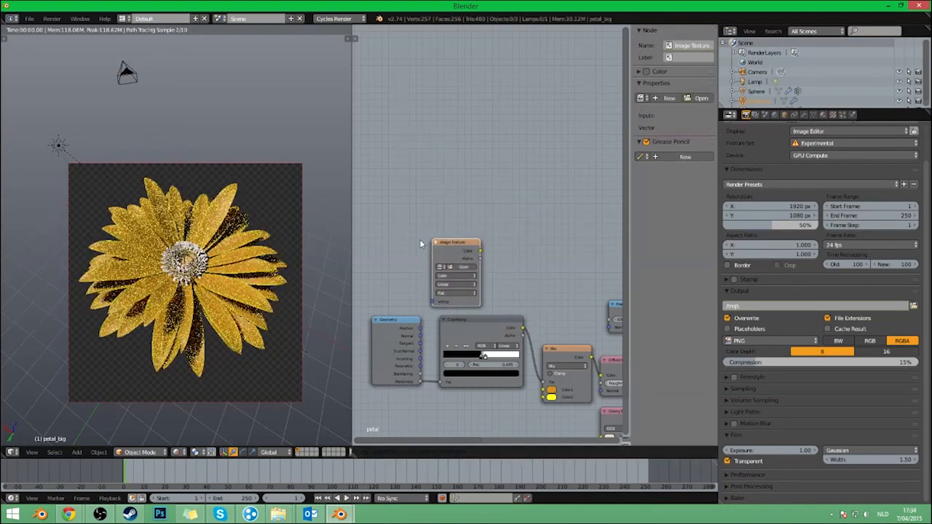
Load PlasterDirty0073_L_tiled.jpg from the TEX folder into the Image Texture node and preview that node directly on the petals.
left_click(464, 266)
left_click(28, 239)
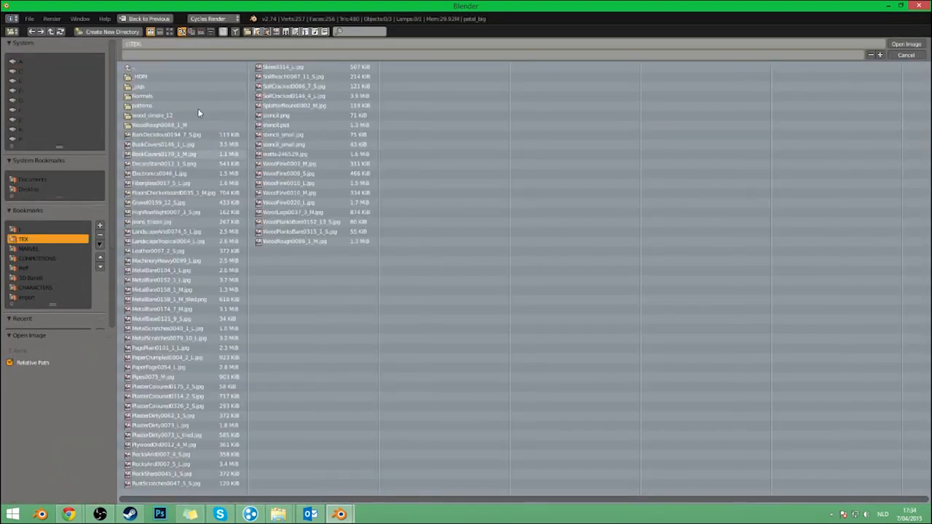
left_click(170, 32)
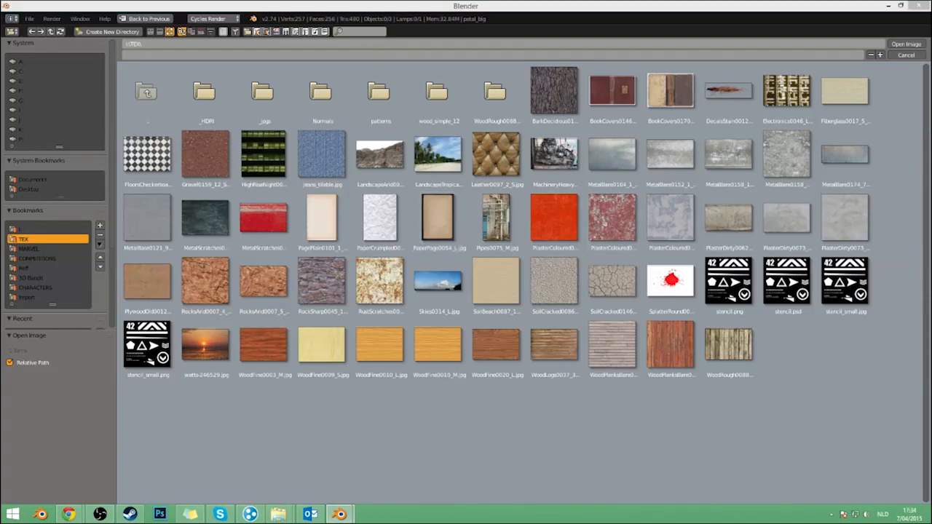
left_click(674, 430)
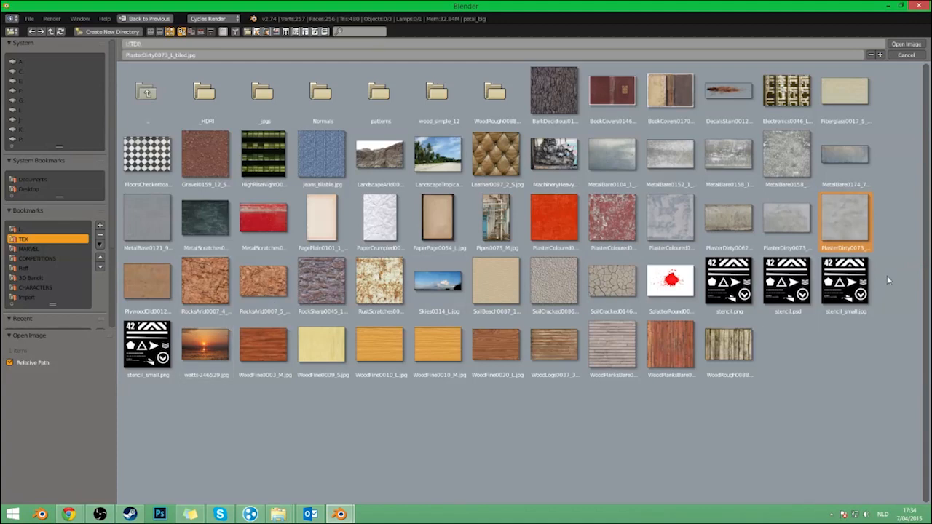
double_click(844, 218)
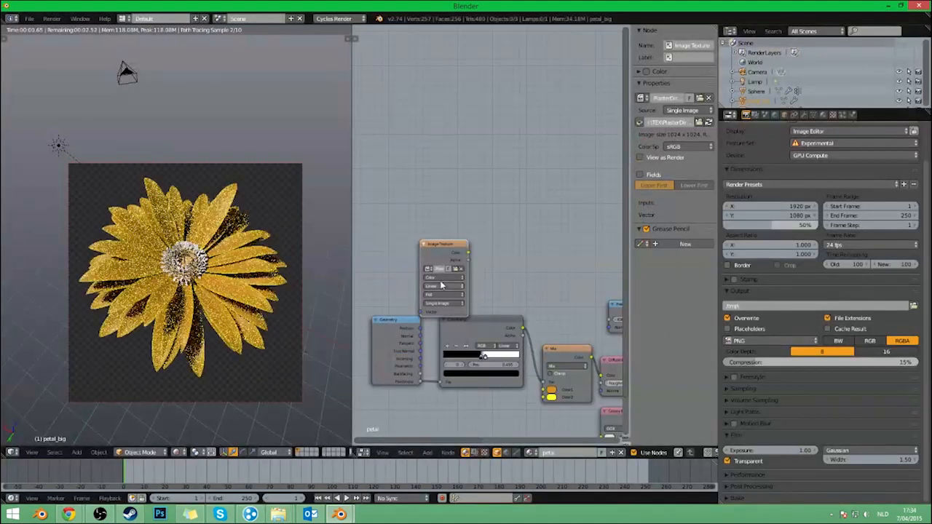
left_click_drag(505, 200, 451, 171)
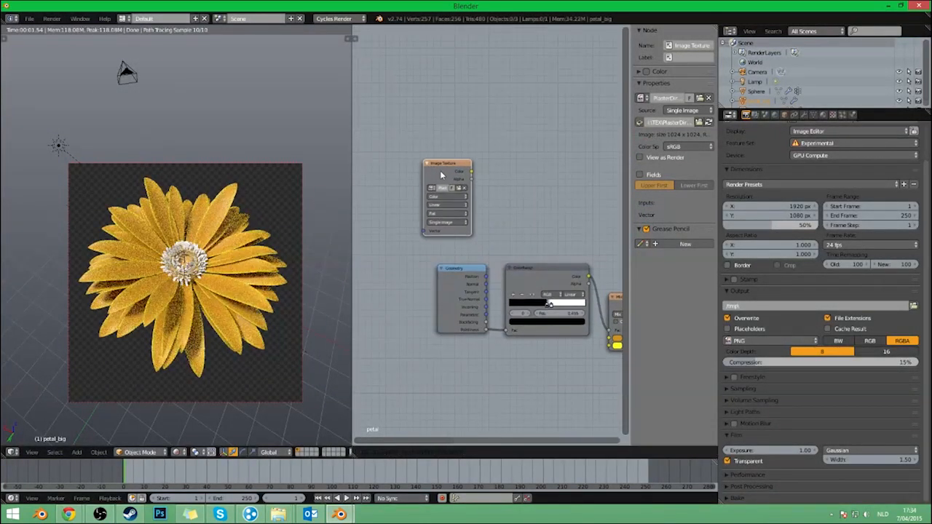
left_click(451, 171, "ctrl+shift")
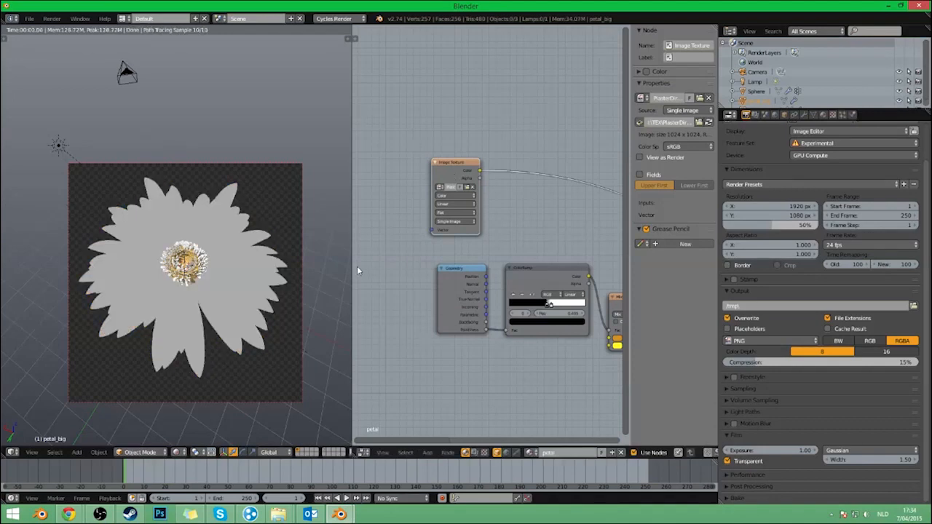
Unwrap the entire petal_big mesh, leave the isolated view and return to the rendered view of the whole flower.
key("Tab")
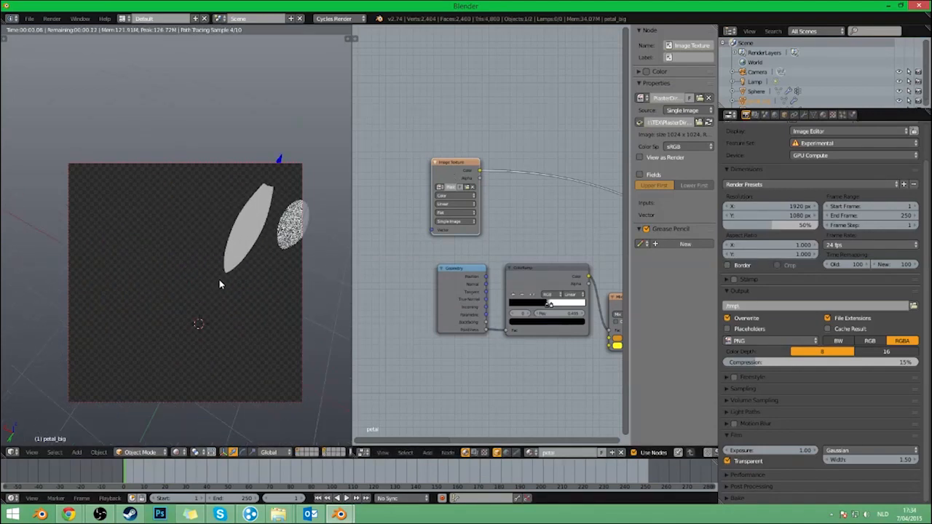
key("shift+z")
key("a")
key("a")
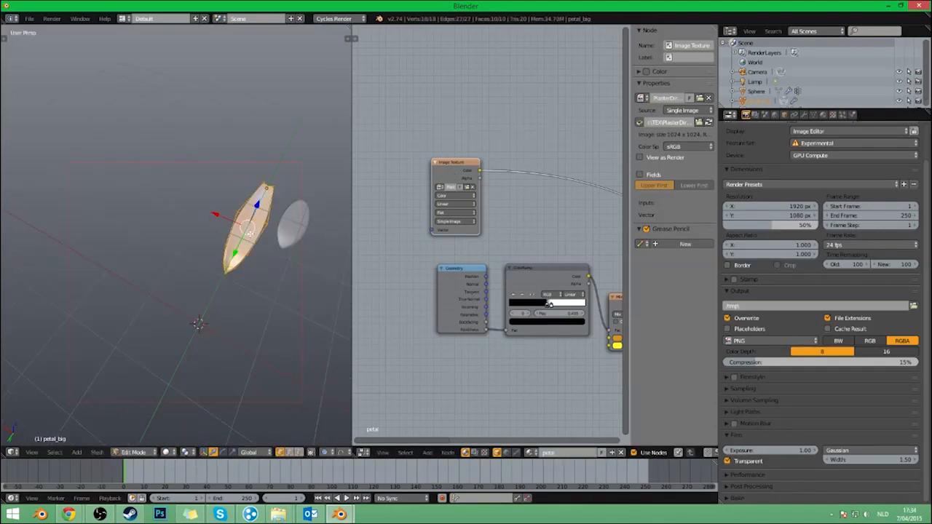
key("u")
left_click(250, 234)
key("Tab")
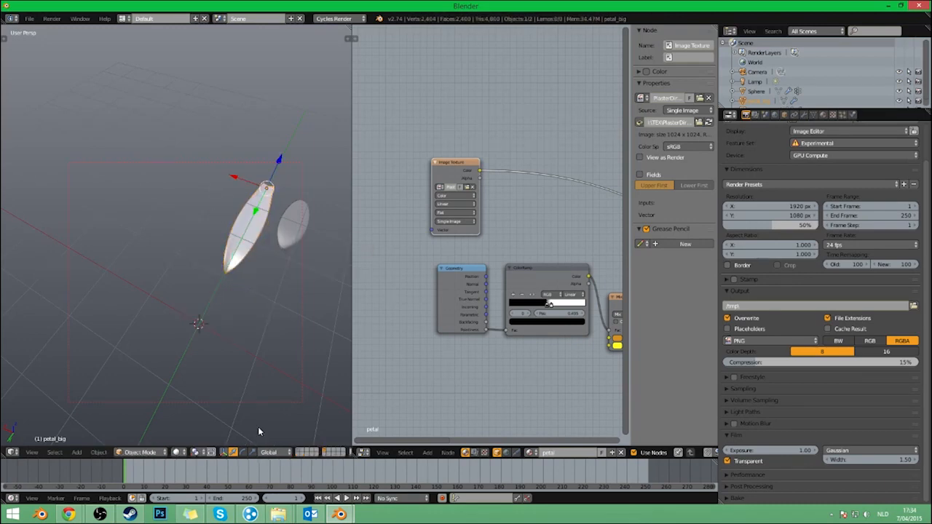
key("KP_Divide")
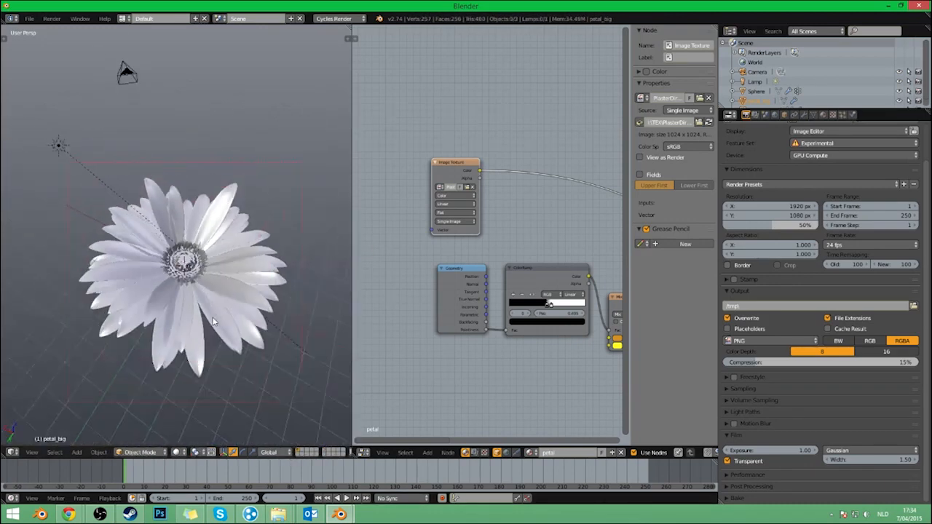
key("shift+z")
Insert a duplicate of the ColorRamp after the Image Texture node and widen its gradient, with the white stop at 0.773.
scroll(405, 335, "up", 2)
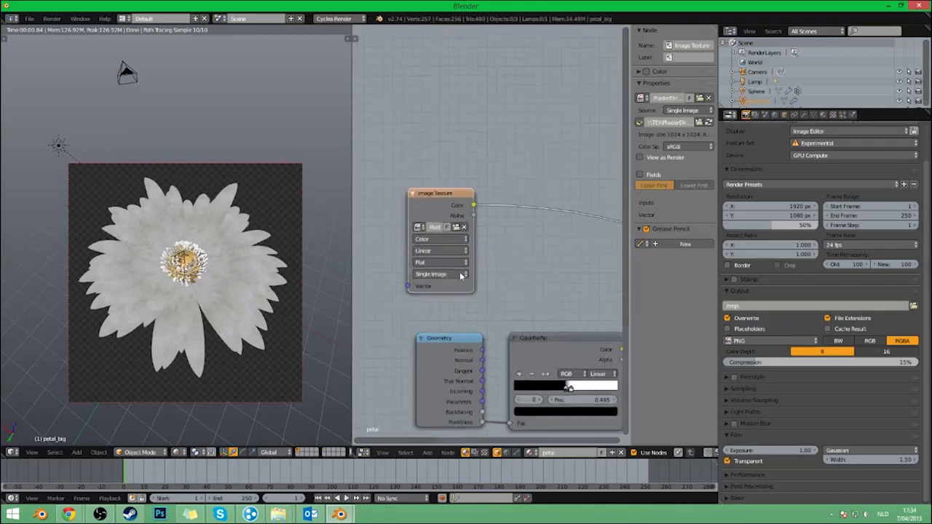
scroll(221, 291, "up", 1)
scroll(478, 259, "down", 3)
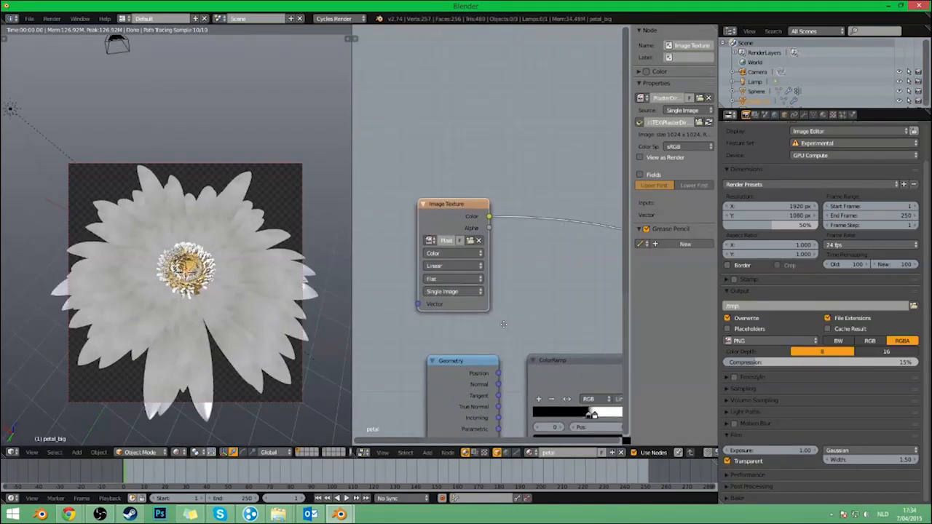
scroll(478, 259, "up", 2)
left_click(493, 296)
key("shift+d")
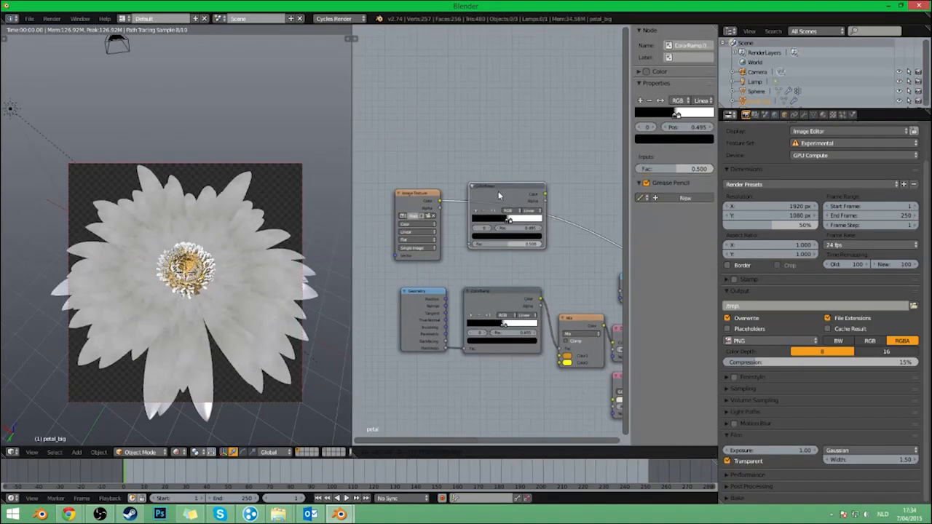
left_click(508, 217)
mouse_move(514, 216)
left_mouse_down()
mouse_move(492, 216)
mouse_move(530, 217)
left_mouse_up()
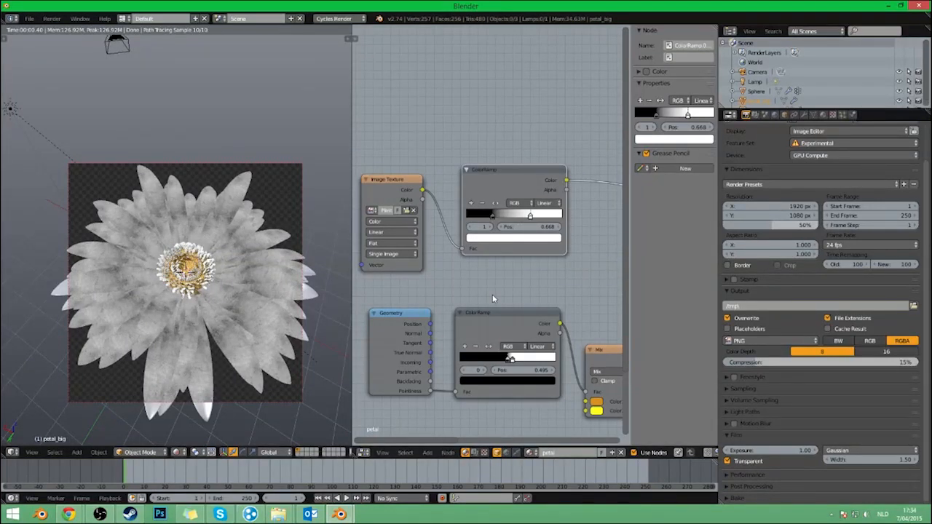
left_click_drag(522, 220, 533, 220)
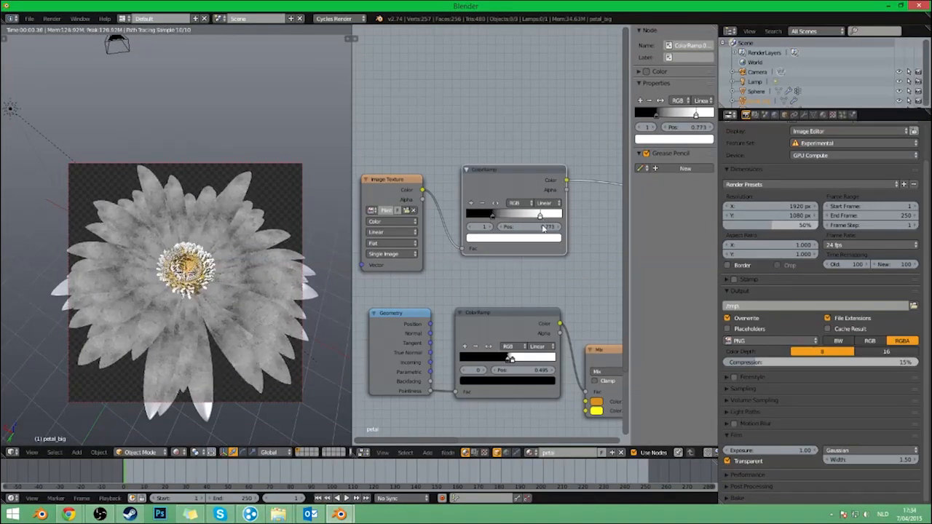
Shift the Geometry, pointiness ColorRamp and Mix nodes left to leave a gap before the Diffuse BSDF.
scroll(533, 271, "down", 2)
scroll(533, 271, "down", 2)
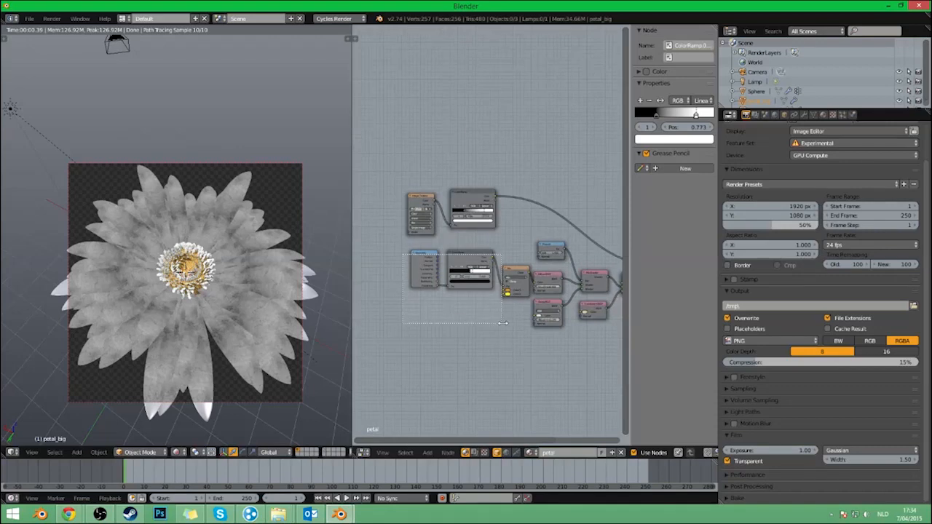
key("g")
left_click(438, 336)
scroll(511, 276, "up", 4)
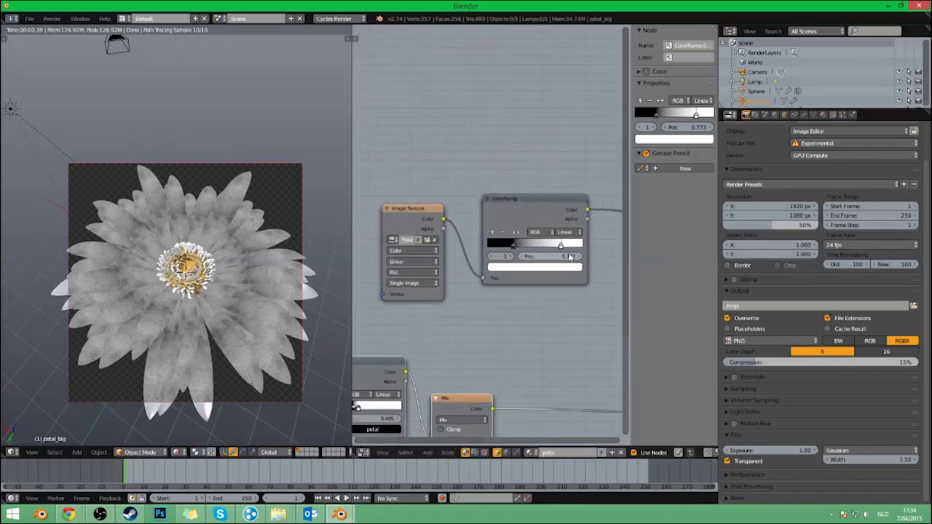
Set the texture ColorRamp's black stop to 0.318 with the white stop close to it, and shift both texture nodes left.
left_click_drag(561, 246, 521, 250)
scroll(472, 307, "down", 3)
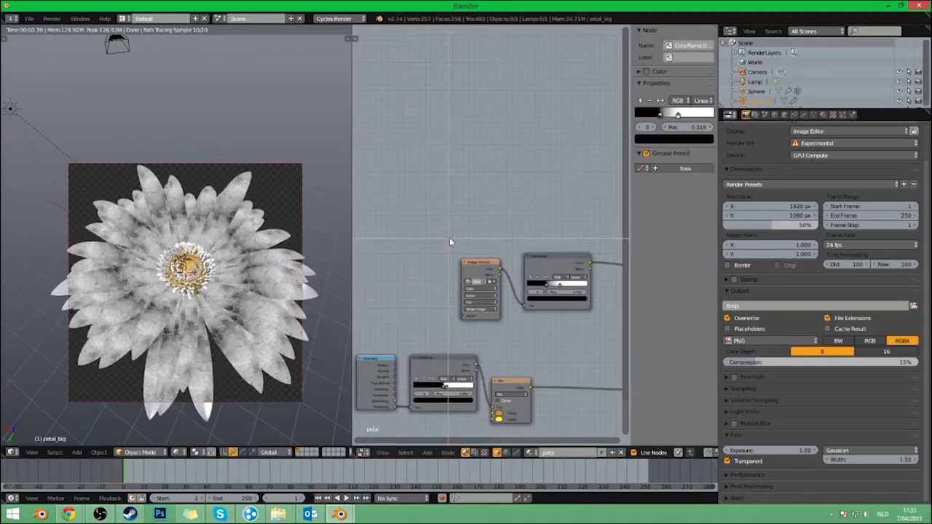
scroll(486, 326, "up", 2)
middle_click_drag(526, 369, 447, 272)
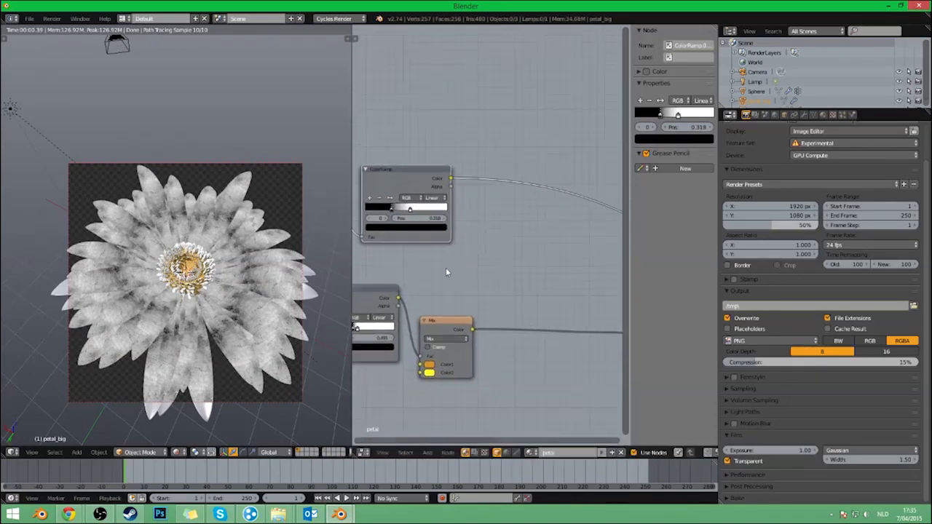
Insert a duplicate of the Mix node between the first Mix and the Diffuse BSDF, driving its Fac with the texture ColorRamp's colour.
left_click(458, 320)
scroll(448, 319, "down", 3)
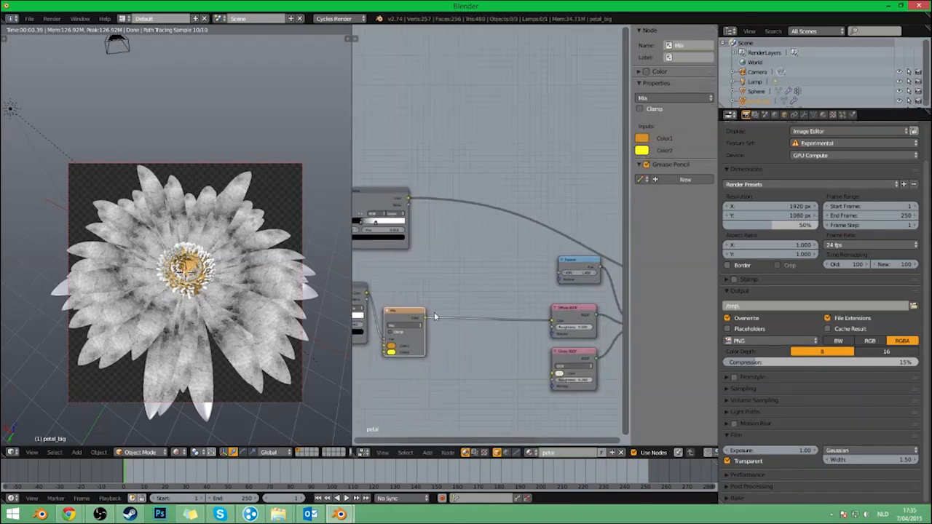
key("shift+d")
left_click(505, 310)
scroll(437, 249, "up", 2)
left_click_drag(407, 183, 472, 364)
middle_click_drag(482, 372, 503, 311)
scroll(514, 310, "up", 2)
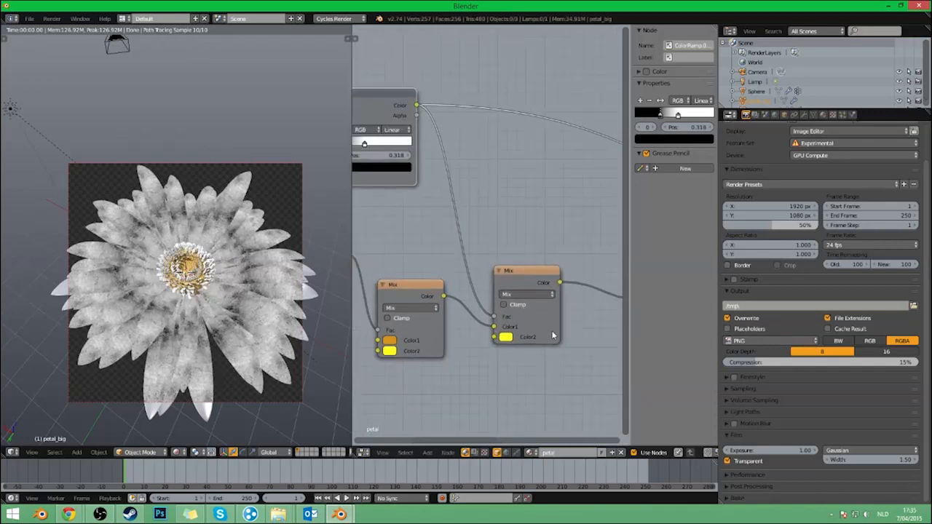
Preview the second Mix node on the petals and fine-tune its Color2 to a bright yellow.
left_click(552, 336)
scroll(527, 358, "up", 3)
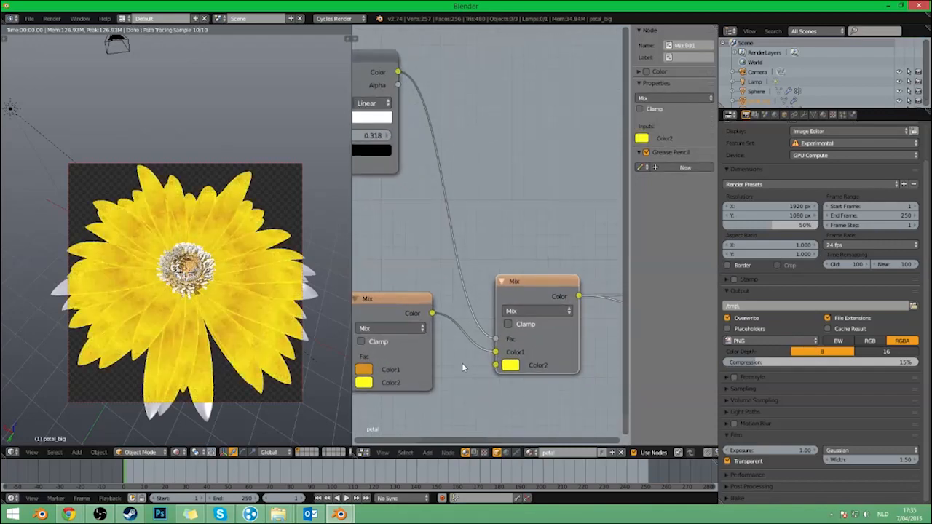
left_click_drag(485, 331, 485, 331)
left_click(506, 352)
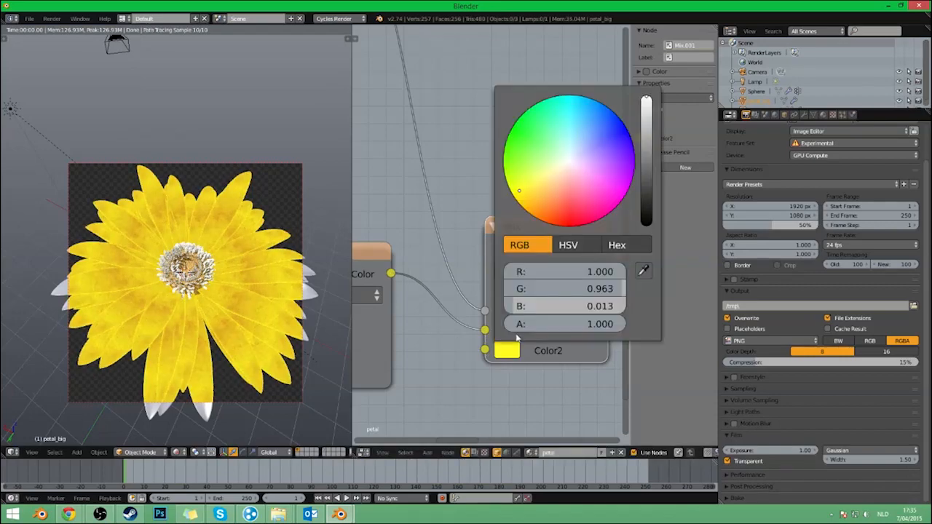
left_click_drag(530, 195, 521, 192)
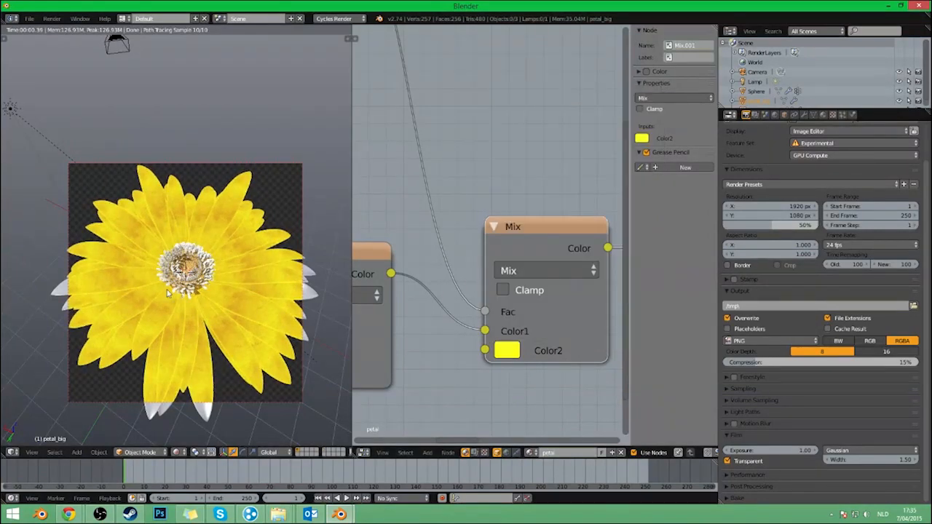
Switch the petal preview back to the final Mix Shader that blends in the Translucent BSDF.
scroll(182, 313, "down", 3)
scroll(435, 314, "down", 4)
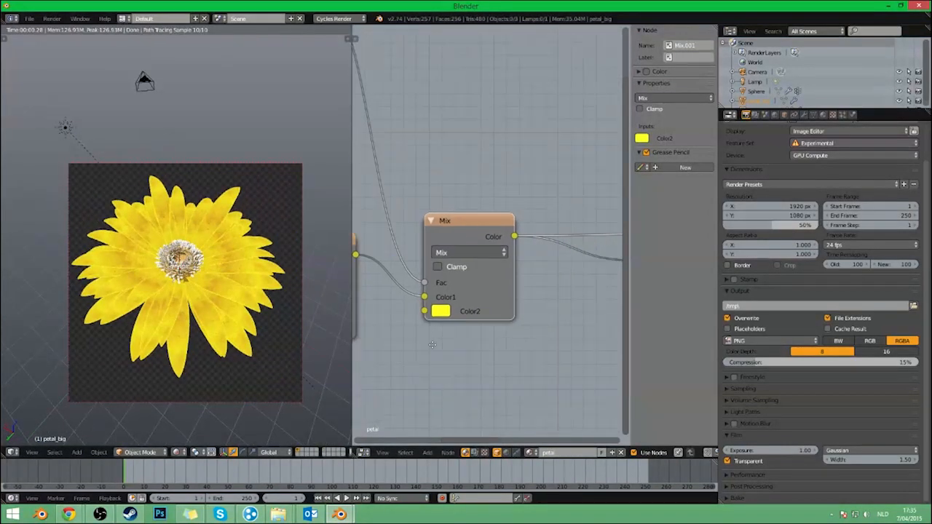
middle_click_drag(435, 314, 227, 289)
left_click(547, 229)
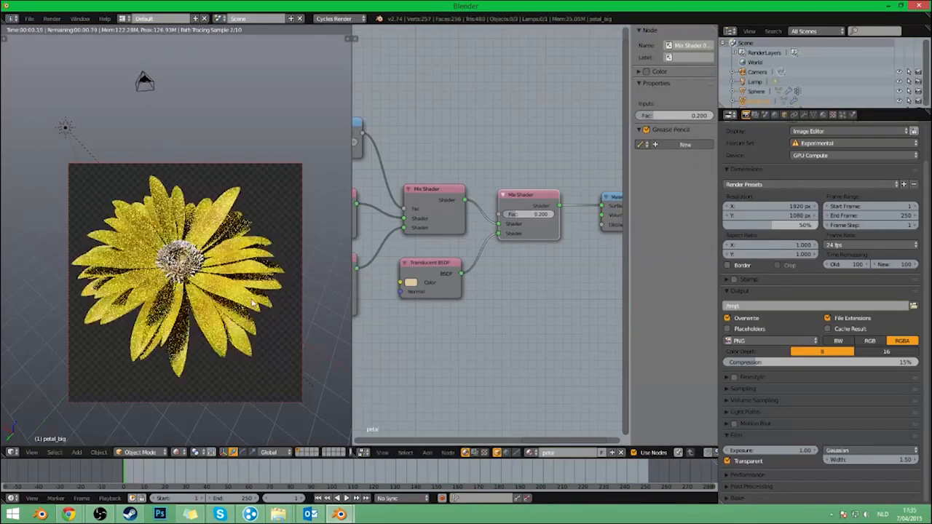
Test a roughness of 0.010 on the petal material's Glossy BSDF and set it to 0.1.
scroll(251, 302, "up", 4)
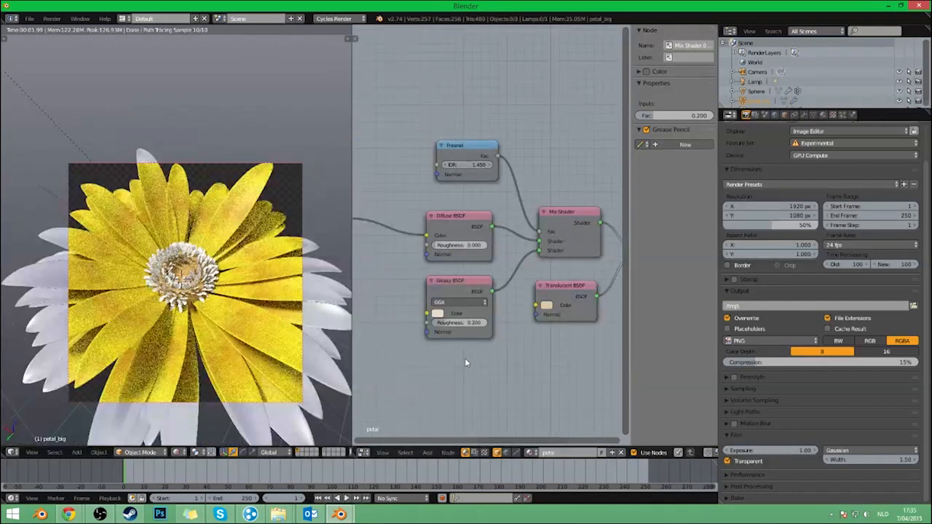
scroll(465, 357, "up", 3)
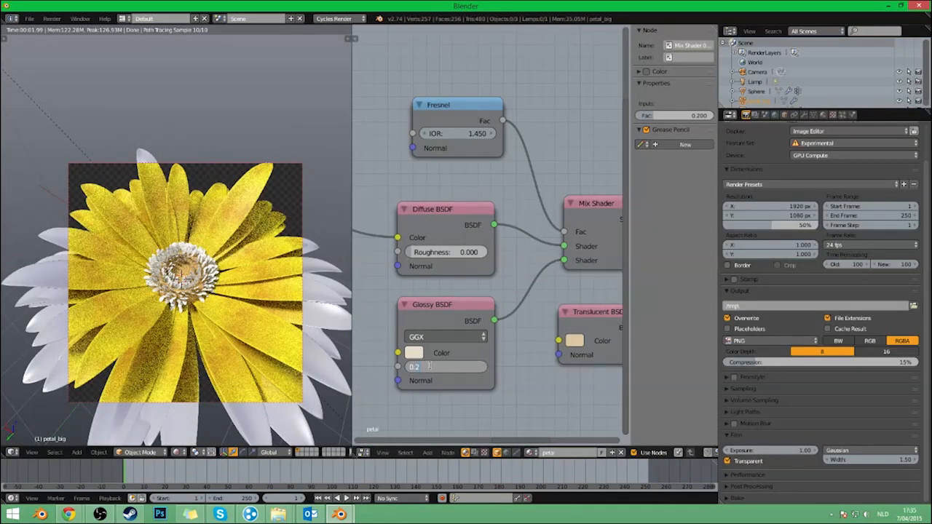
left_click_drag(430, 366, 430, 365)
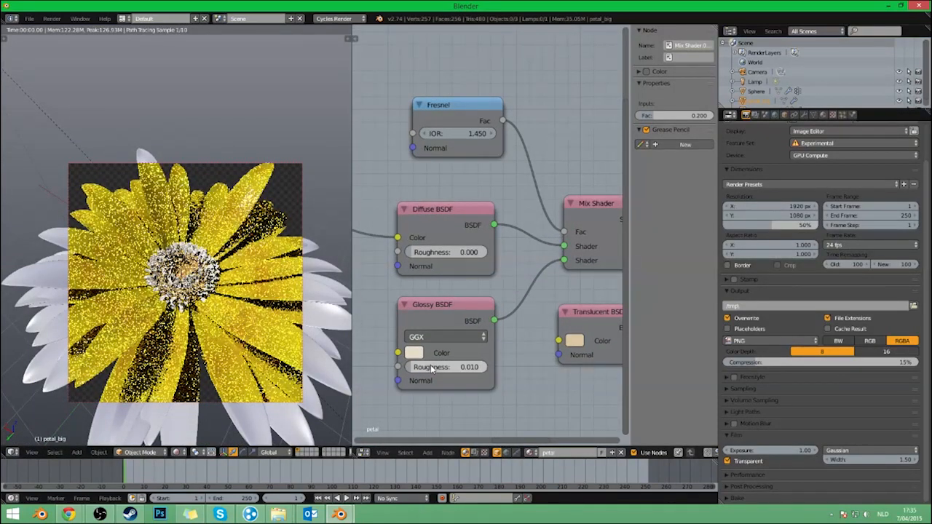
left_click(429, 367)
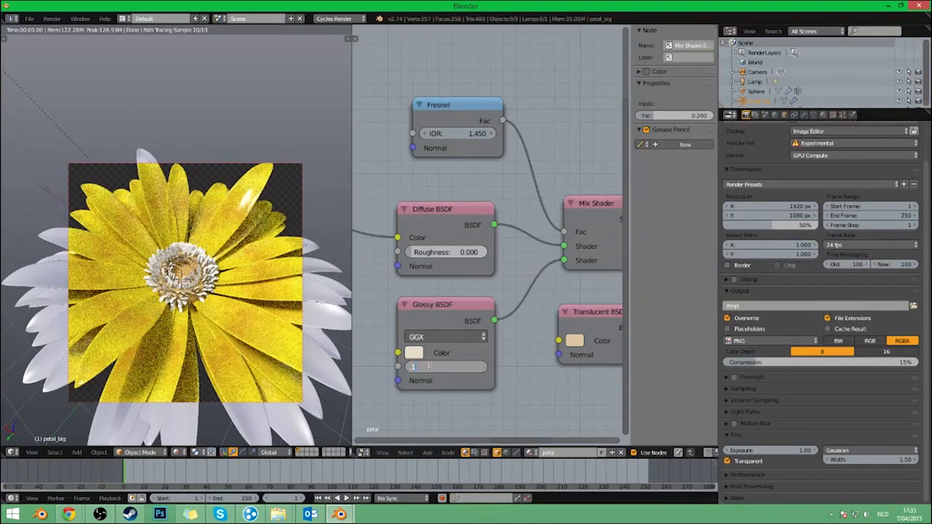
type(".1")
key("Return")
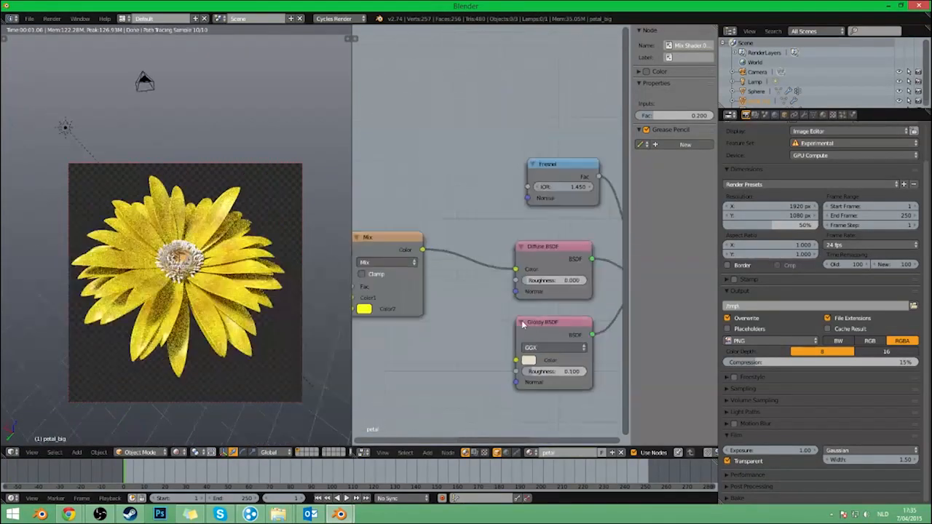
Tidy the node tree by raising the second Mix node and placing the Image Texture and its ColorRamp below the pointiness nodes.
scroll(485, 297, "down", 5)
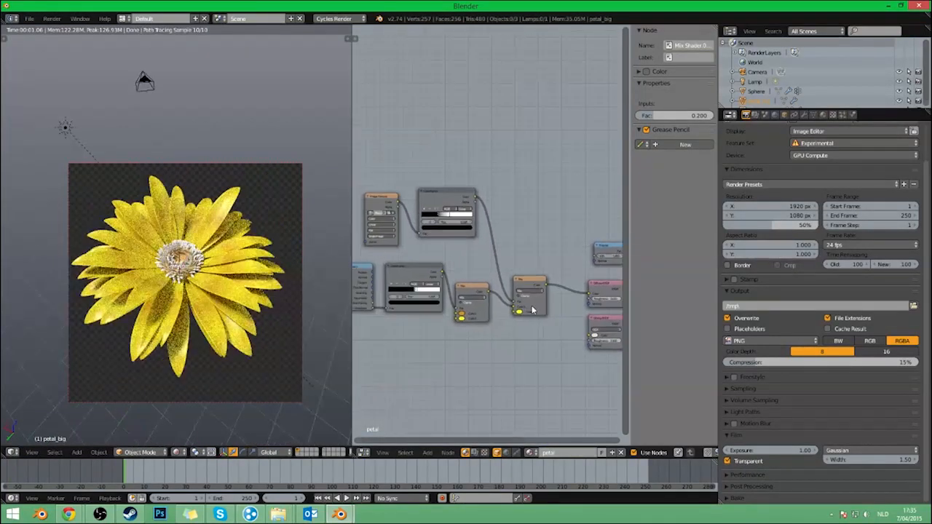
left_click(524, 278)
left_click_drag(524, 278, 520, 260)
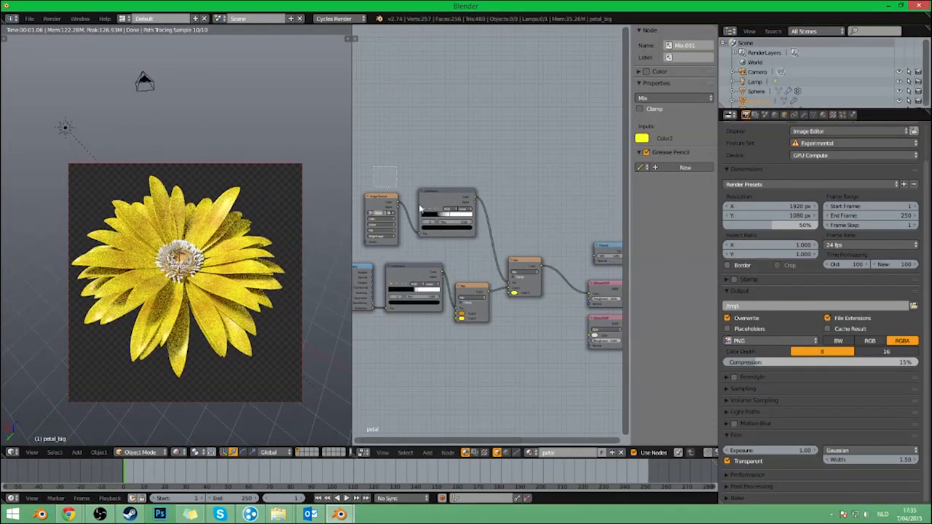
scroll(465, 211, "down", 3)
left_click_drag(444, 204, 449, 302)
Add a Math node below the petal material's shaders and connect the plaster texture's ColorRamp output to its first Value.
scroll(496, 333, "up", 4)
middle_click_drag(518, 351, 450, 251)
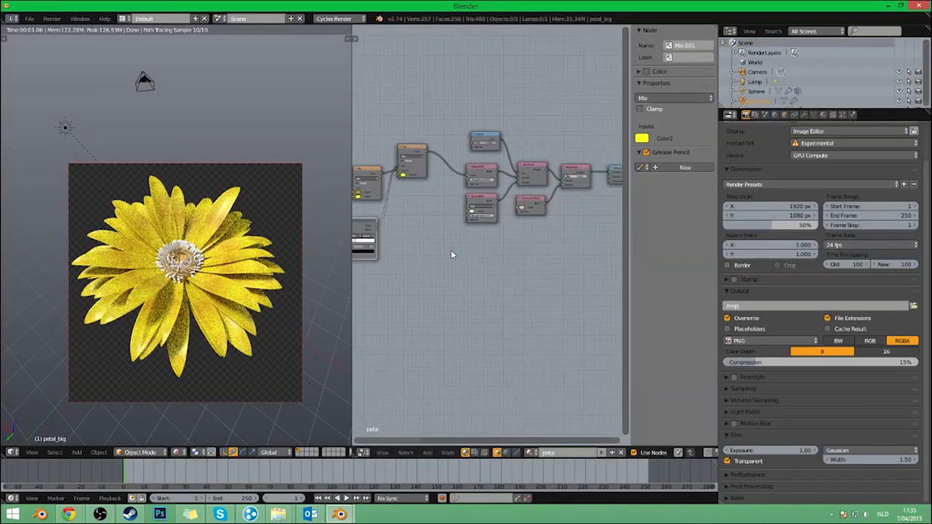
key("shift+a")
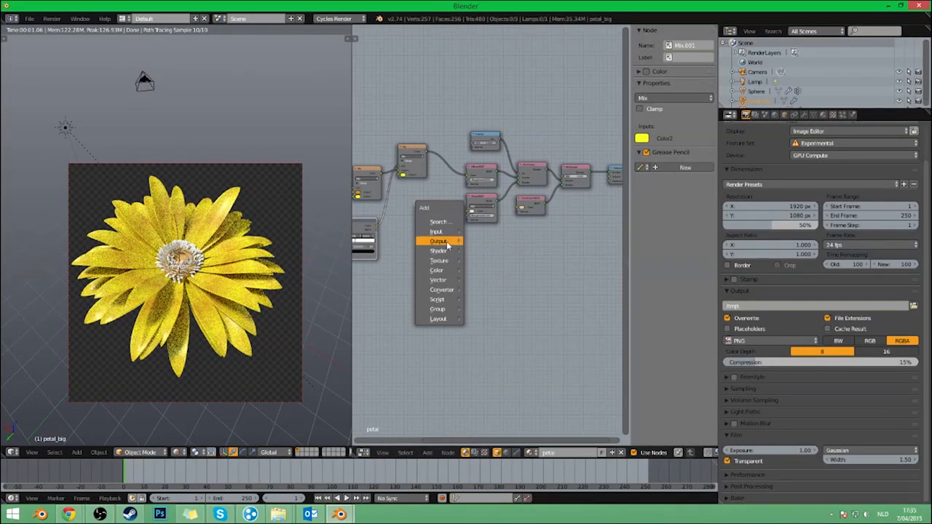
mouse_move(451, 288)
left_click(482, 291)
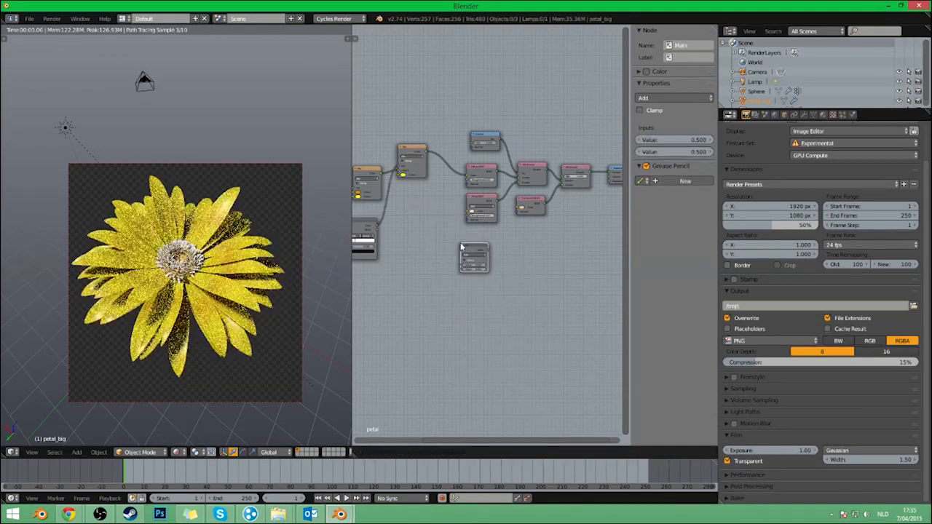
left_click(460, 248)
left_click_drag(377, 227, 459, 265)
Set the Math node's operation to Multiply and connect its output to the Displacement of the Material Output.
left_click(473, 255)
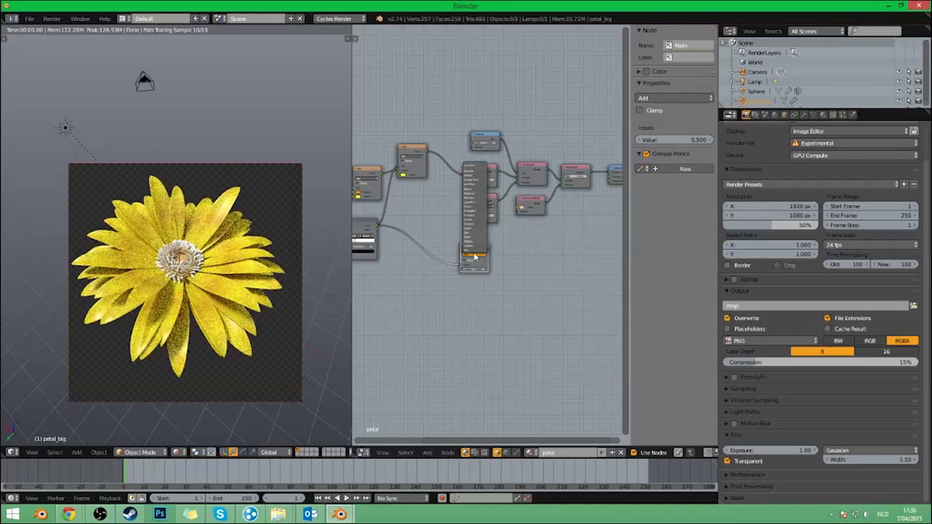
scroll(505, 273, "up", 5)
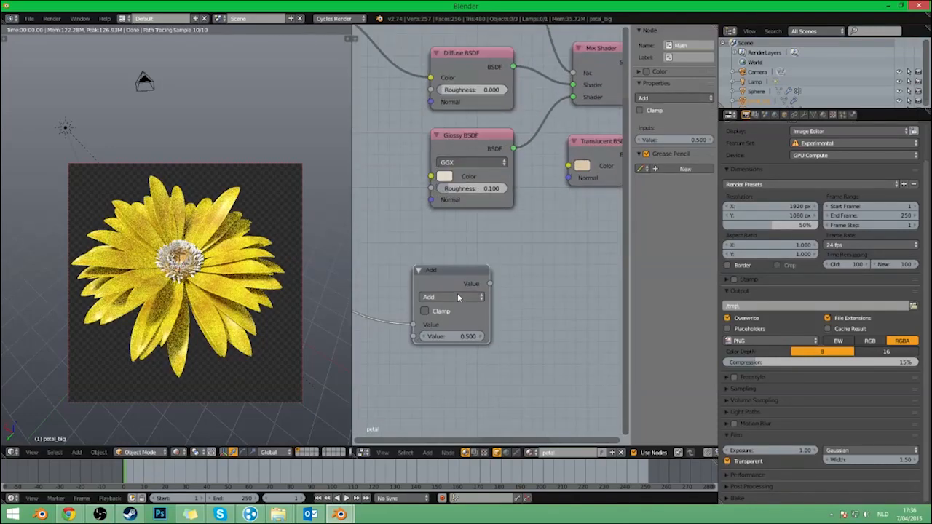
left_click(455, 297)
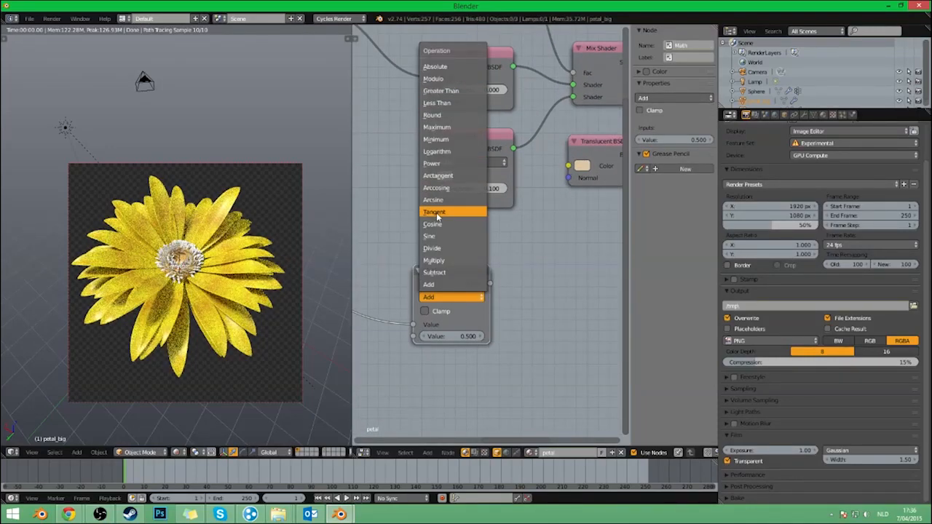
left_click(433, 260)
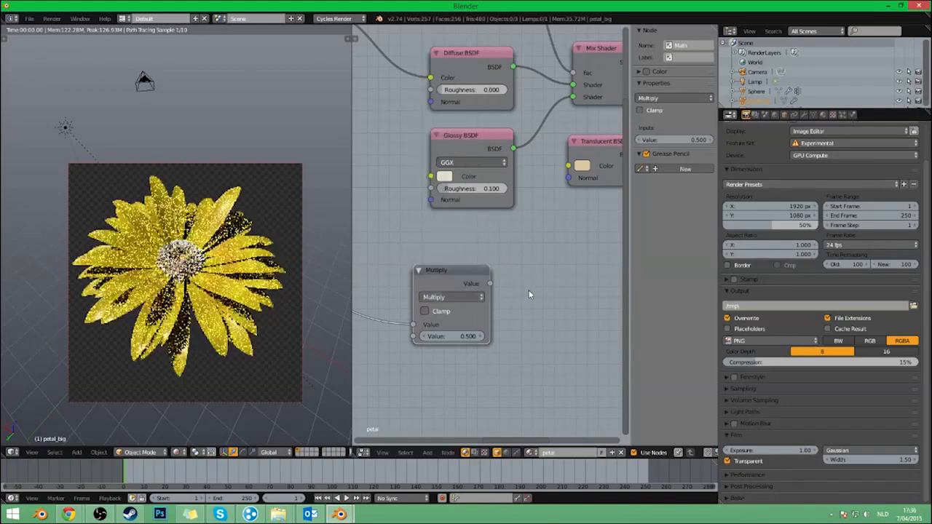
scroll(458, 291, "down", 2)
scroll(458, 292, "down", 3)
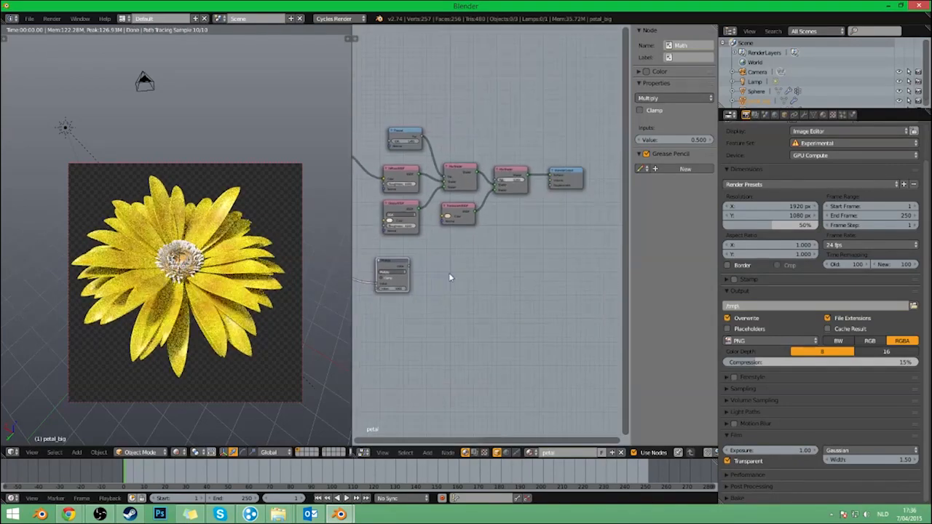
left_click_drag(408, 266, 549, 185)
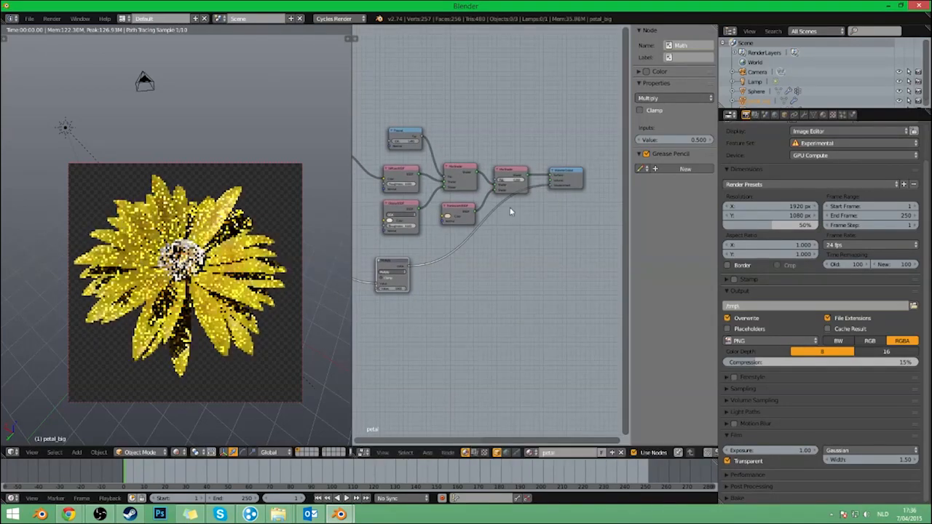
Reposition the Multiply node, preview its output on the petals, and return the preview to the final Mix Shader.
scroll(428, 241, "up", 1)
left_click_drag(374, 272, 434, 275)
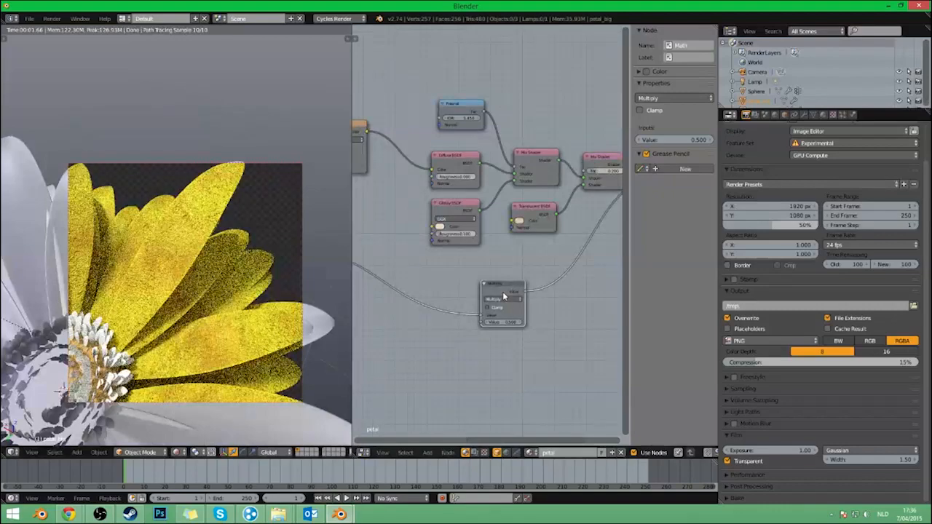
scroll(547, 315, "up", 2)
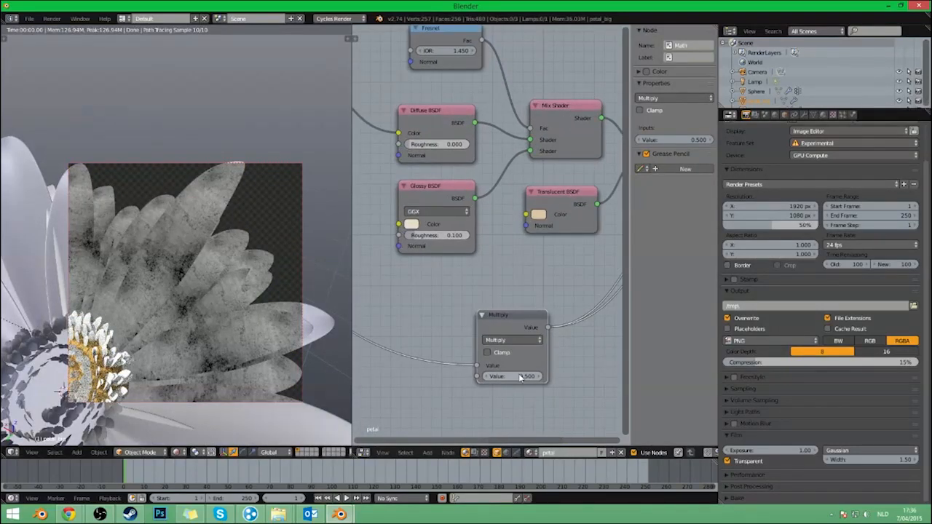
scroll(519, 377, "down", 3)
left_click(580, 204)
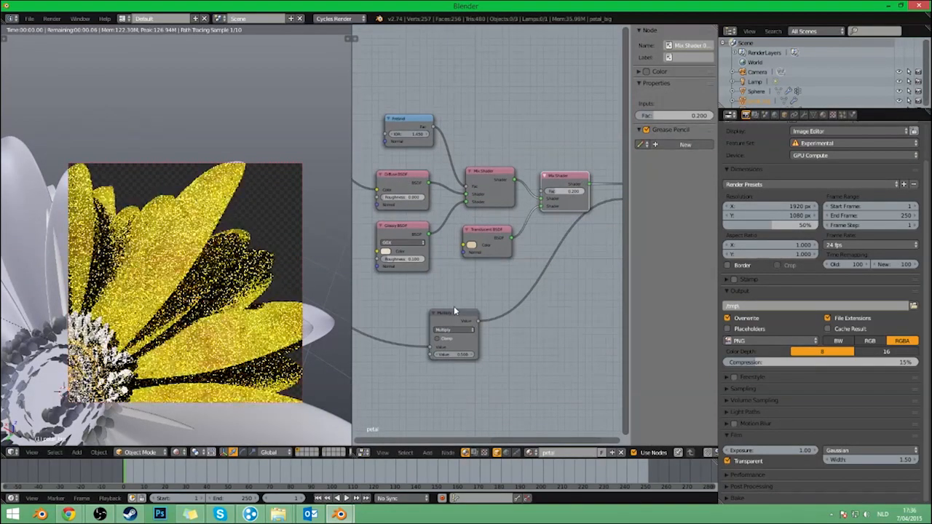
Lower the Multiply node's second value to weaken the petal displacement.
left_click(455, 354)
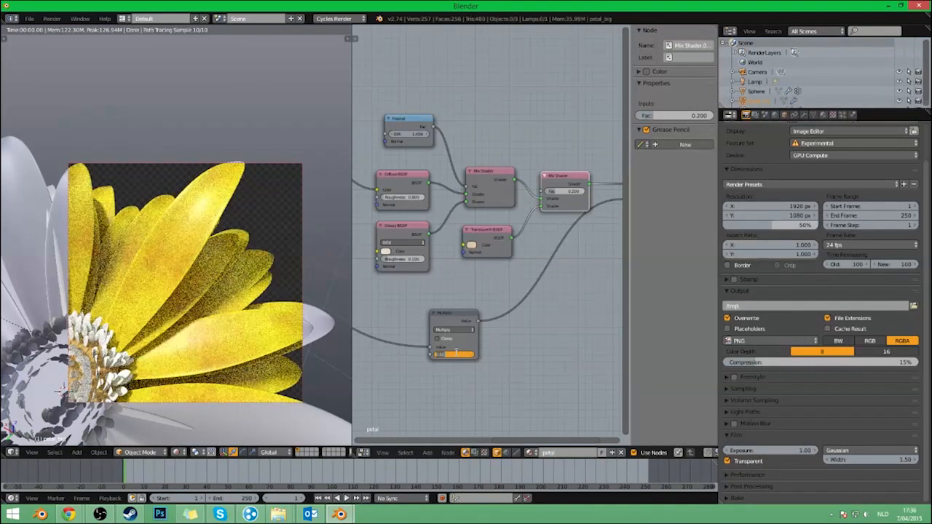
left_click_drag(455, 353, 457, 353)
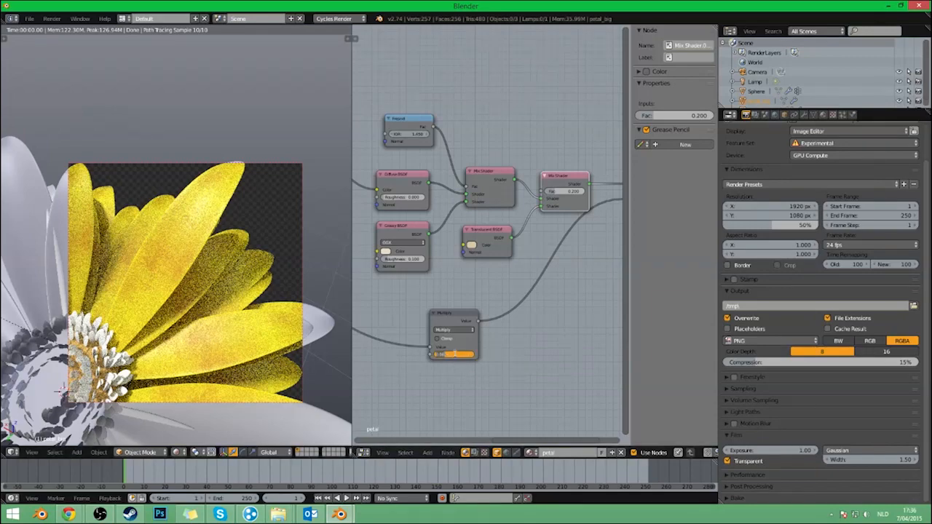
left_click_drag(454, 354, 457, 356)
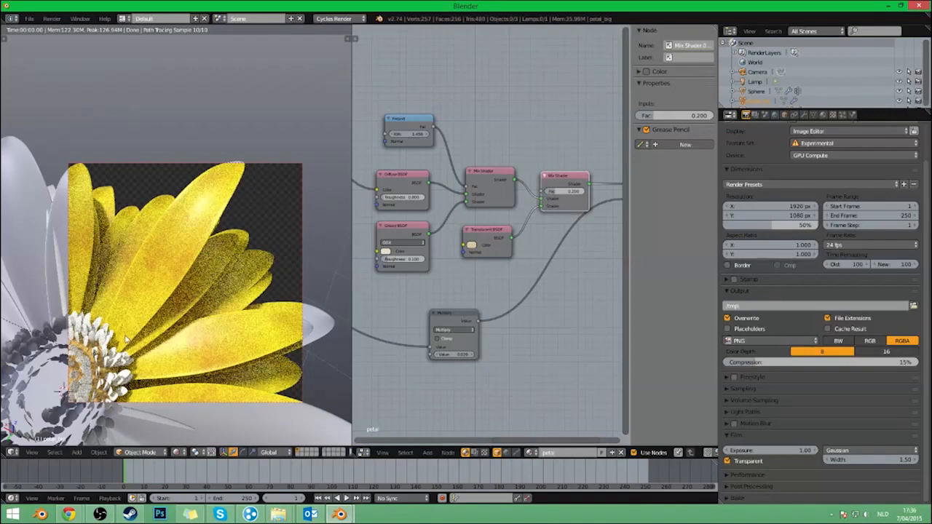
Add a second Image Texture node near the Multiply node and load WoodFine0010_L.jpg from the TEX folder.
middle_click_drag(410, 329, 566, 281)
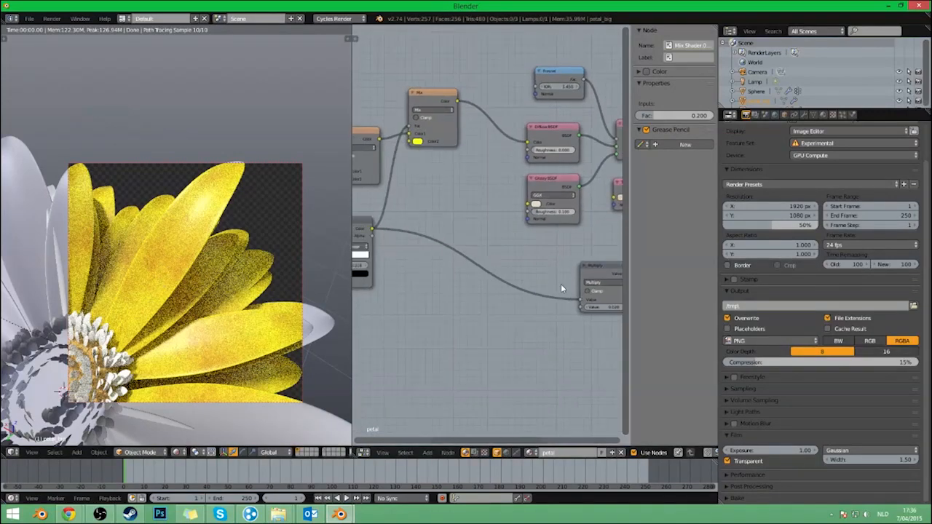
key("shift+a")
mouse_move(392, 274)
left_click(438, 299)
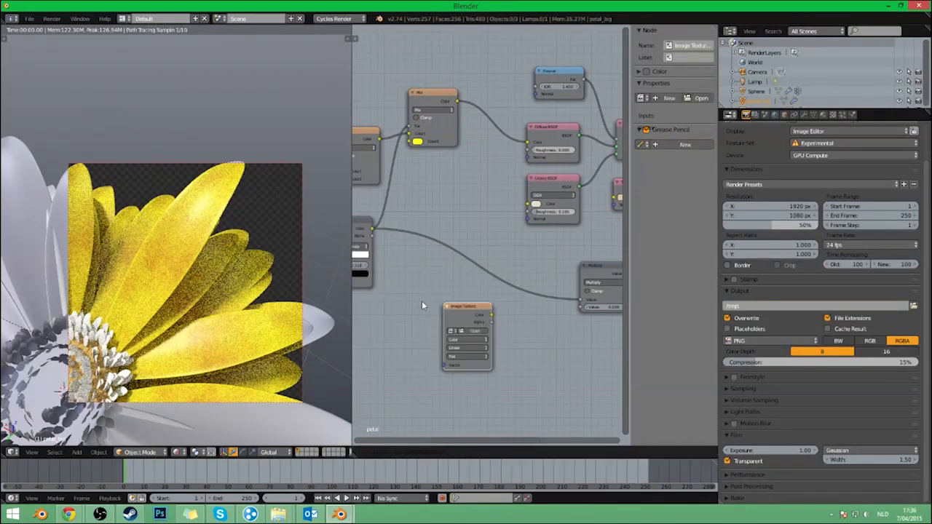
left_click(449, 328)
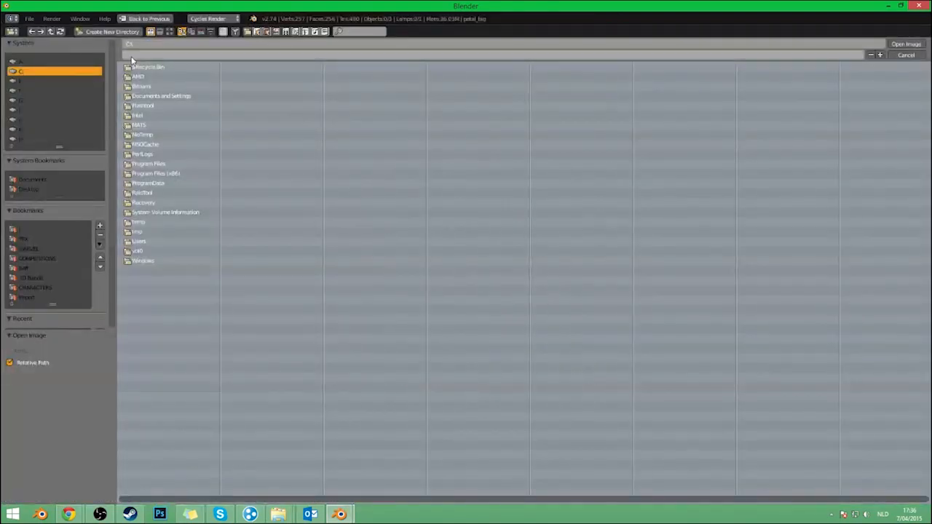
left_click(29, 238)
left_click(171, 32)
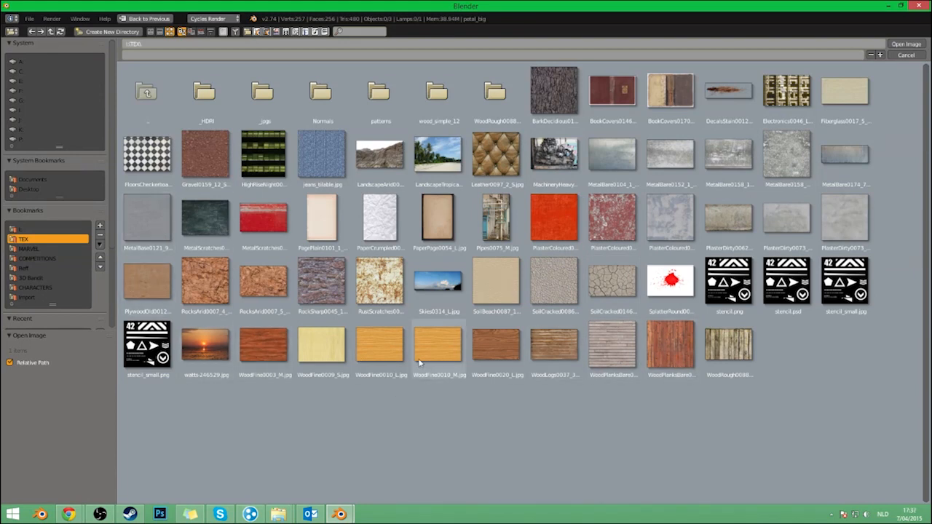
left_click(379, 351)
double_click(380, 349)
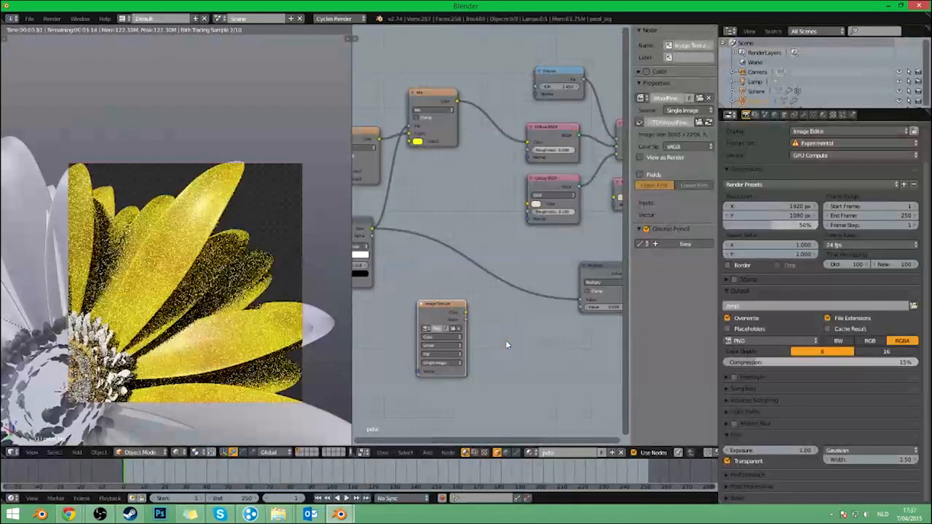
Preview the wood Image Texture on the petals and connect its Color output to the Multiply node's first Value.
left_click(505, 340, "ctrl+shift")
middle_click_drag(509, 331, 449, 306)
scroll(449, 306, "up", 1)
left_click_drag(395, 292, 519, 279)
middle_click_drag(534, 339, 549, 380)
left_click_drag(535, 330, 504, 338)
Move the plaster Image Texture and its ColorRamp together above the pointiness nodes.
scroll(413, 269, "down", 3)
middle_click_drag(468, 309, 437, 247)
key("a")
key("b")
left_click_drag(437, 246, 489, 282)
key("g")
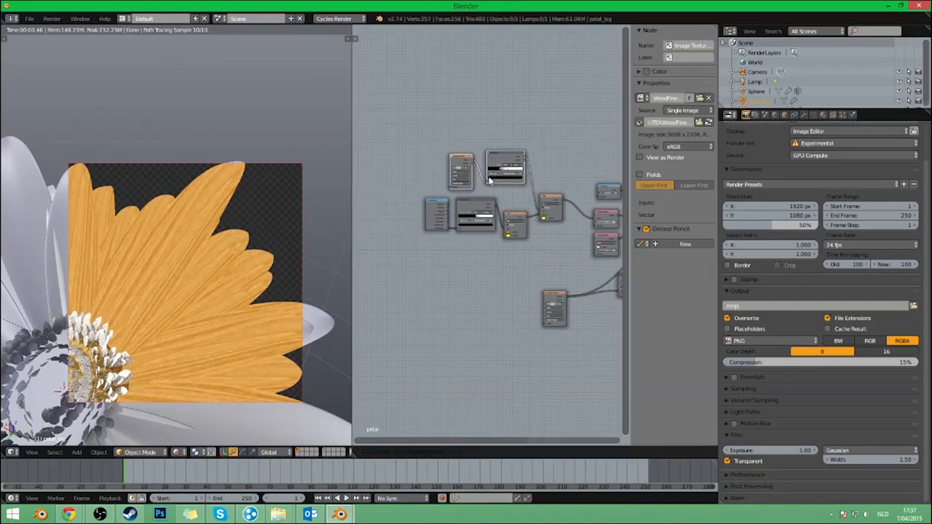
left_click(489, 179)
Place the wood Image Texture close to the Multiply node and switch the petal preview back to the final Mix Shader.
scroll(487, 229, "up", 4)
scroll(499, 262, "down", 3)
scroll(509, 276, "up", 3)
middle_click_drag(520, 291, 353, 265)
scroll(393, 303, "up", 1)
left_click_drag(363, 302, 413, 284)
middle_click_drag(536, 220, 495, 241)
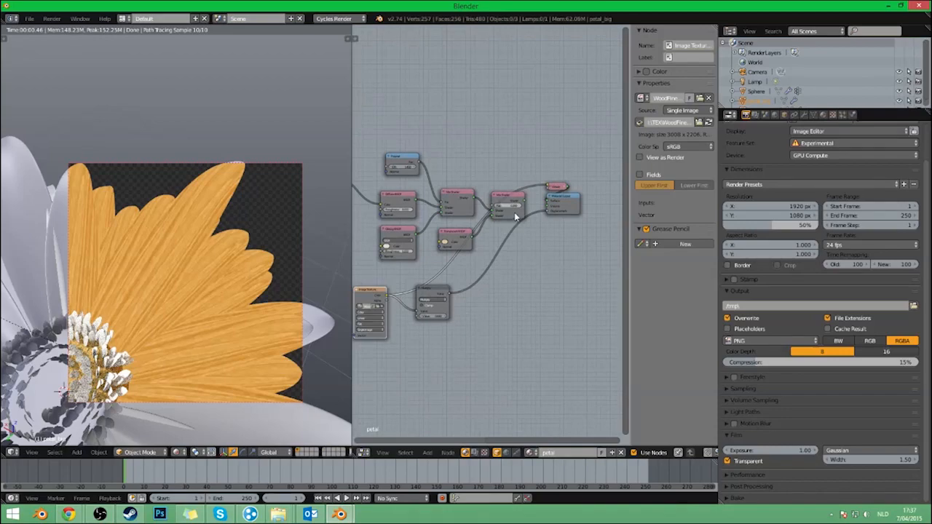
left_click(515, 213, "ctrl+shift")
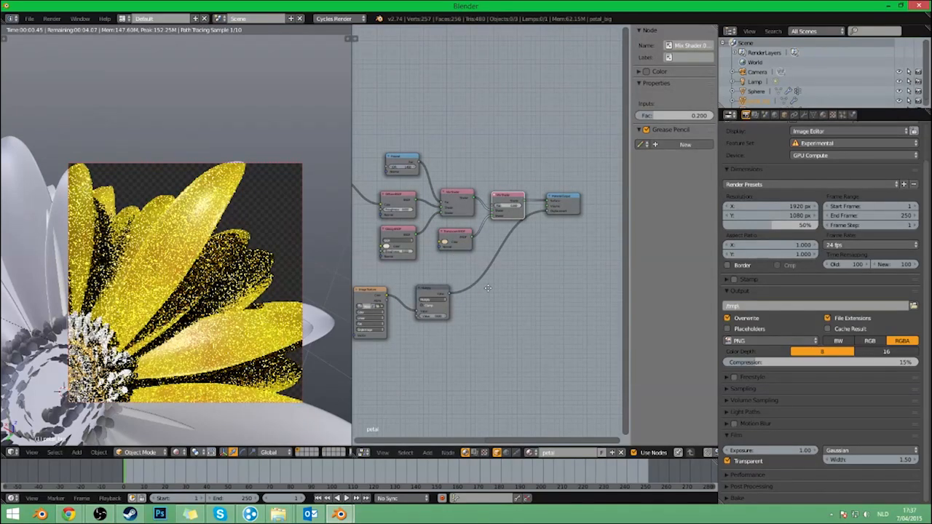
Set the Multiply node's value to 0.1 and examine the displaced petals across the whole flower.
middle_click_drag(488, 289, 522, 273)
scroll(463, 320, "up", 3)
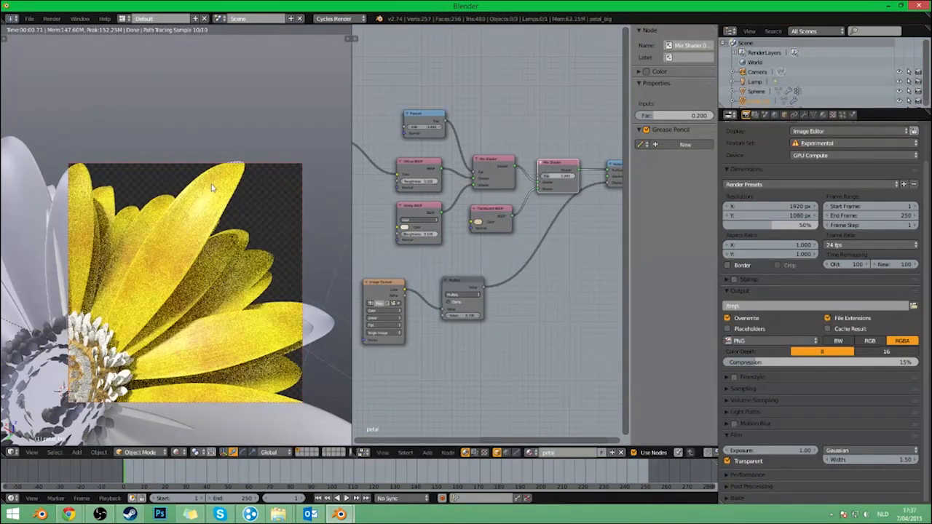
middle_click_drag(168, 271, 225, 280)
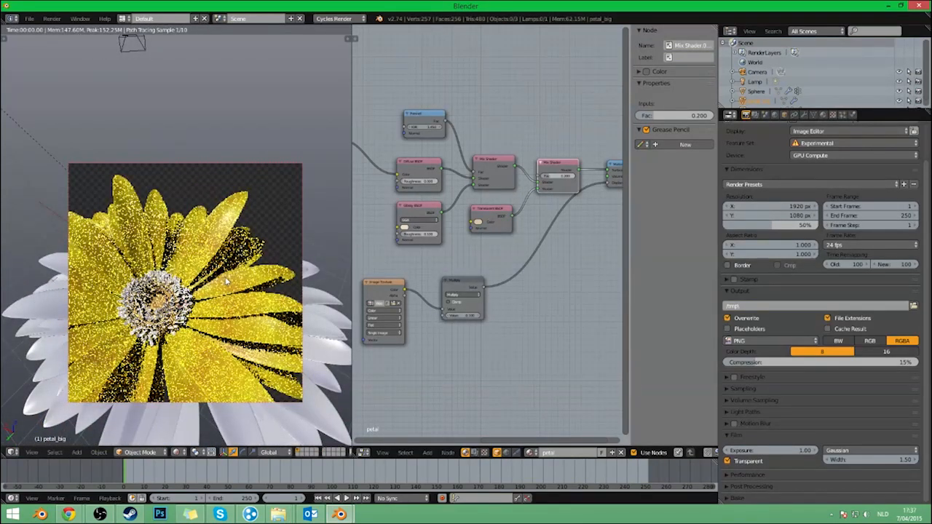
middle_click_drag(227, 281, 196, 293)
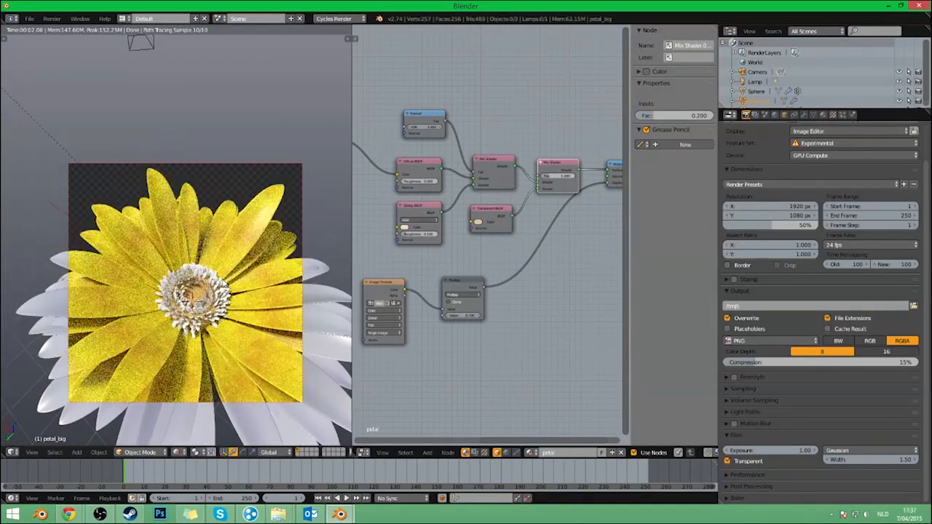
Show the layer with the source petals and assign the existing head material to petal_small.
left_click(325, 452)
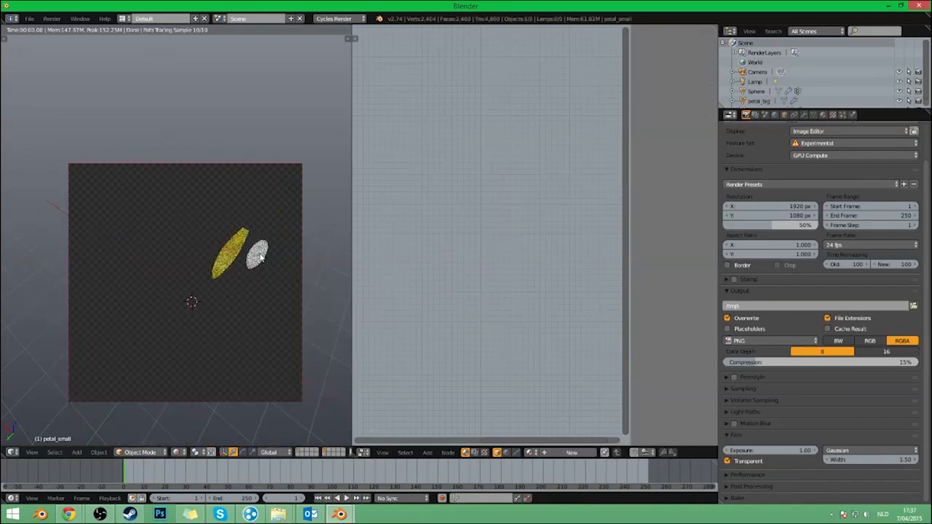
left_click(822, 114)
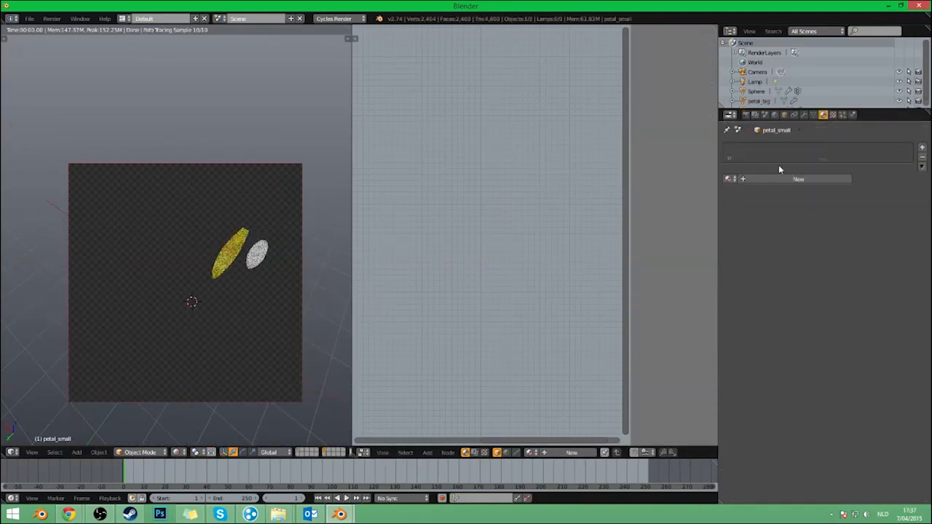
left_click(729, 178)
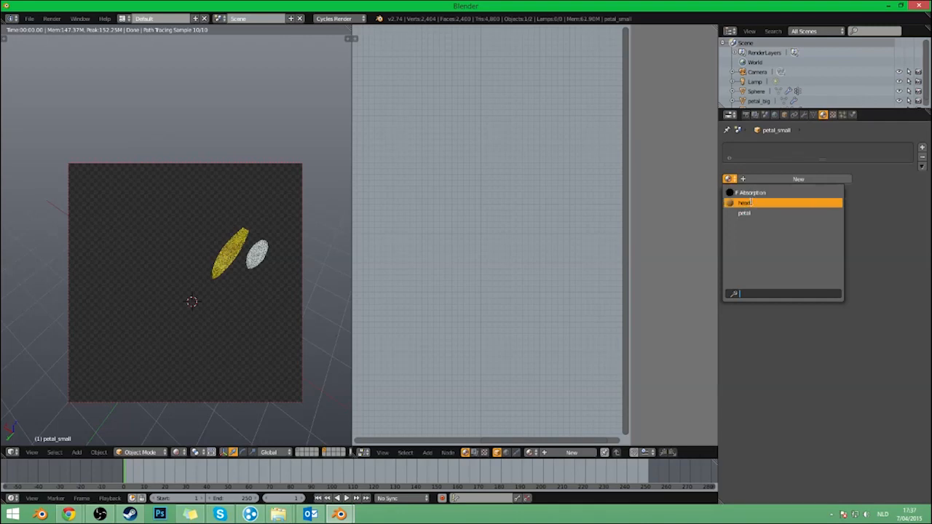
left_click(751, 203)
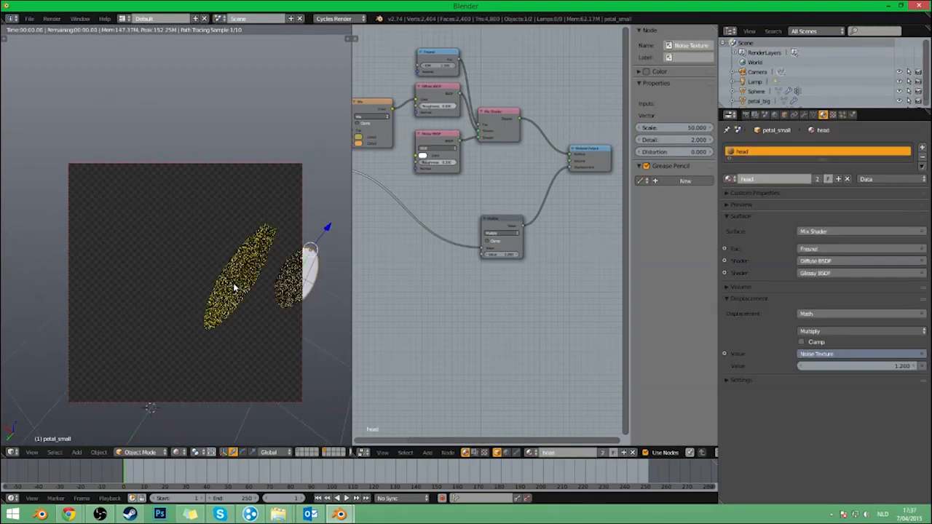
Unwrap the whole petal_small mesh in Edit Mode and return to the rendered view.
key("shift+z")
key("Tab")
key("a")
key("a")
key("u")
left_click(314, 294)
key("Tab")
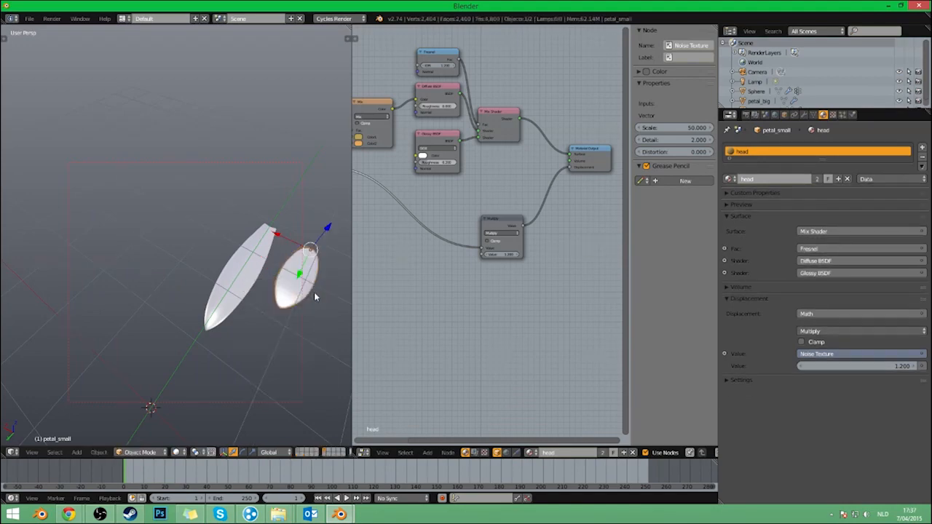
key("shift+z")
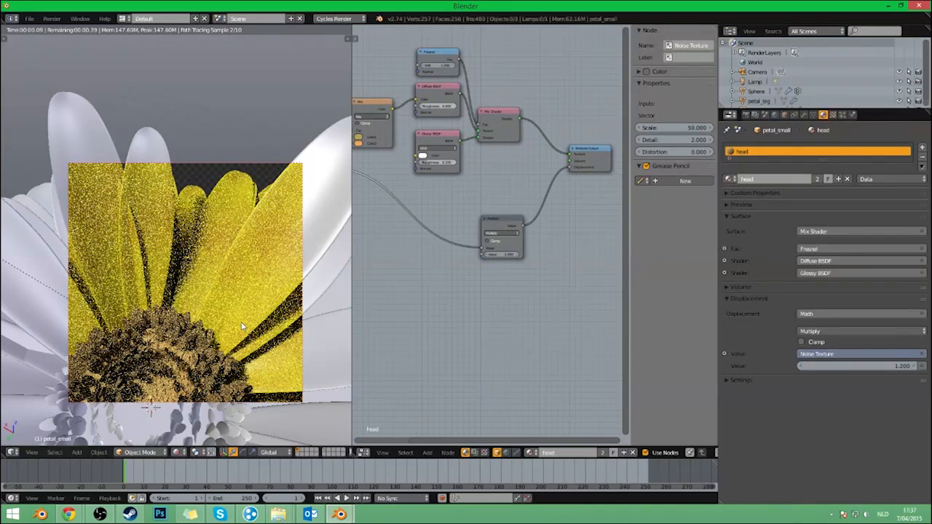
Switch petal_small to the petal material and make it a separate single-user copy.
left_click(728, 178)
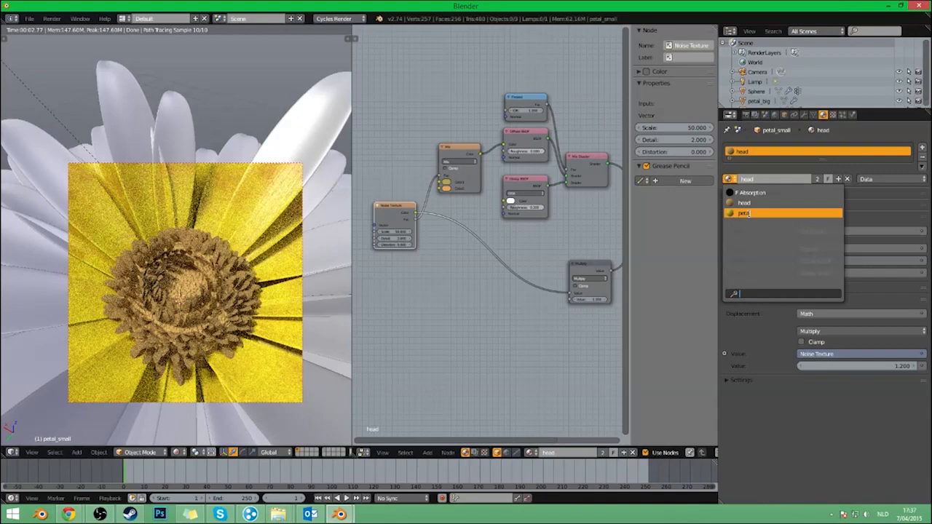
left_click(745, 213)
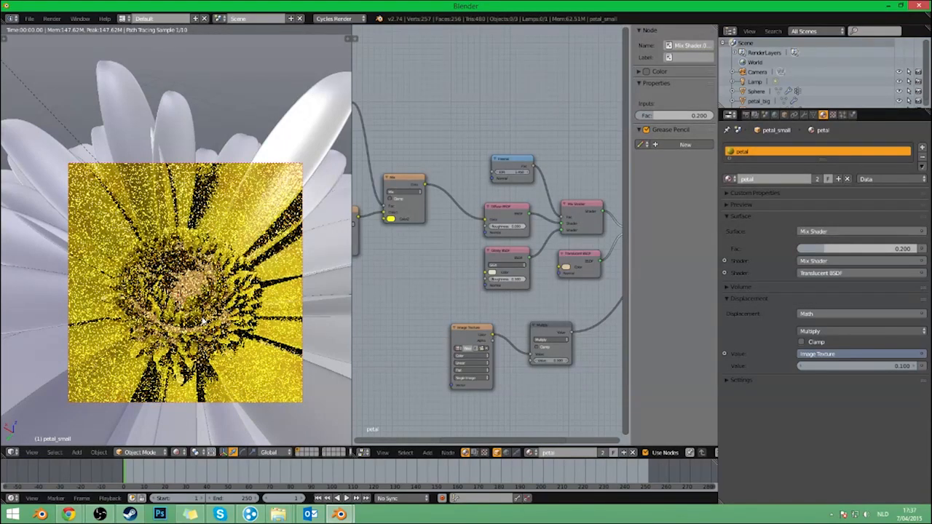
left_click(816, 178)
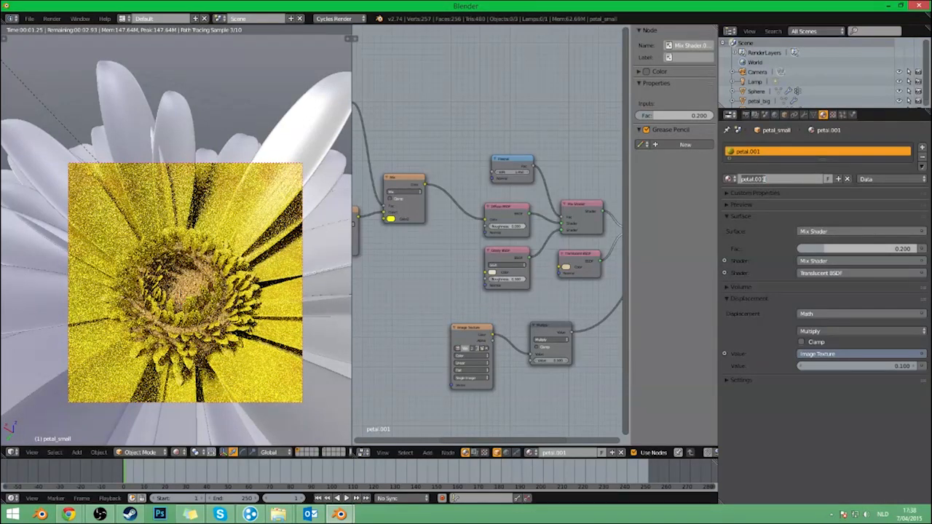
Name the copied material petal.small and change Color2 of its final colour Mix node to a warmer orange-yellow.
key("Return")
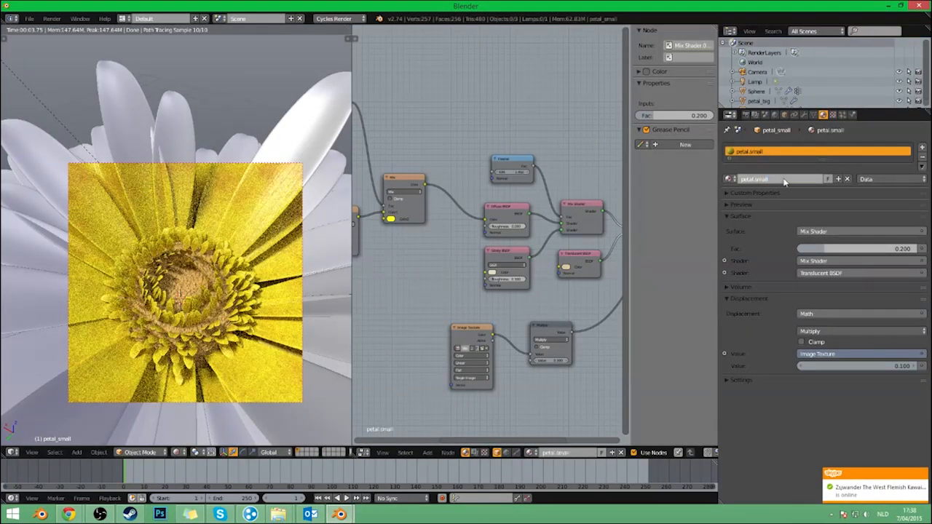
middle_click_drag(426, 293, 556, 348)
scroll(532, 351, "up", 6)
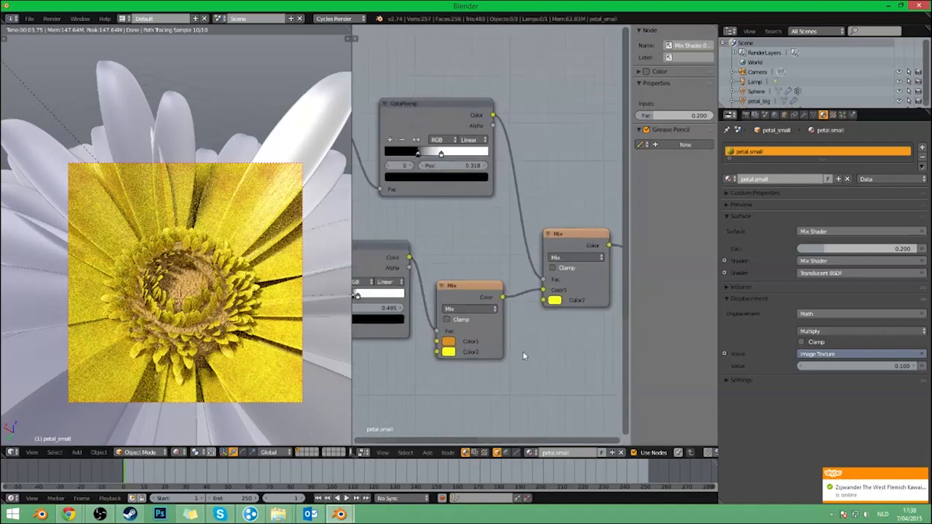
scroll(522, 355, "up", 1)
left_click(579, 276)
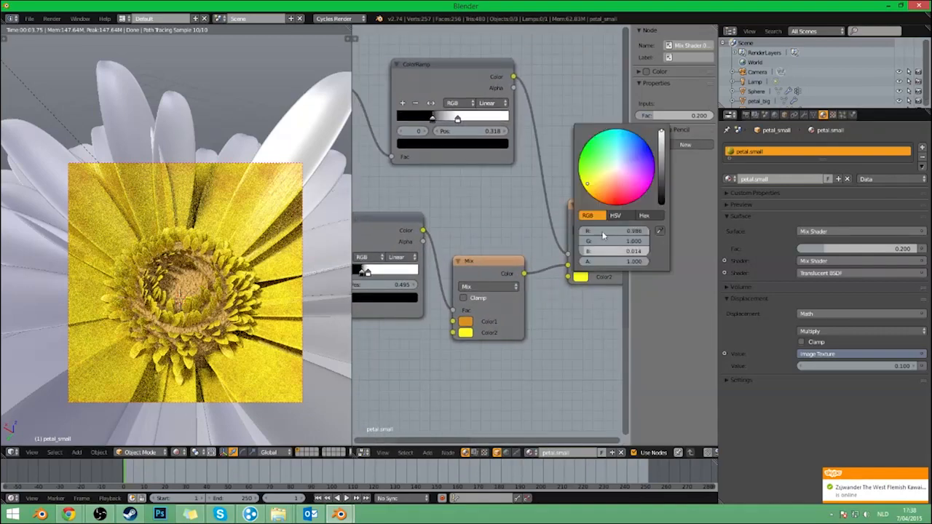
left_click(596, 188)
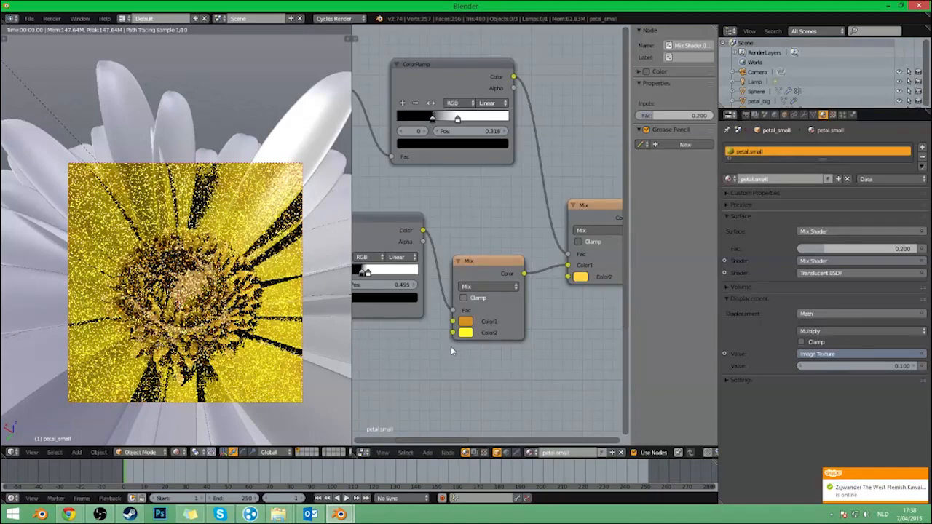
Give the lower Mix node the same orange-yellow as Color2 and a dark golden yellow as Color1 (R 0.674, G 0.487, B 0.010).
left_click(465, 321)
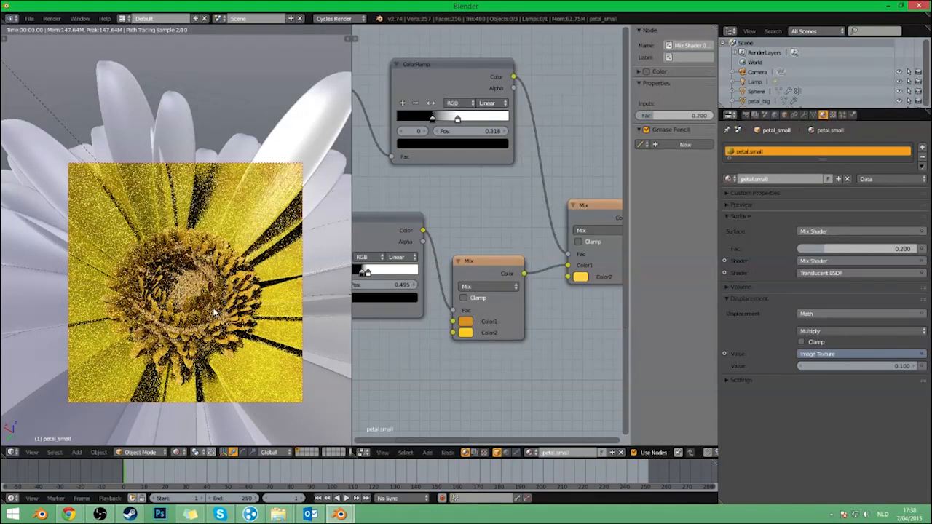
scroll(215, 306, "down", 5)
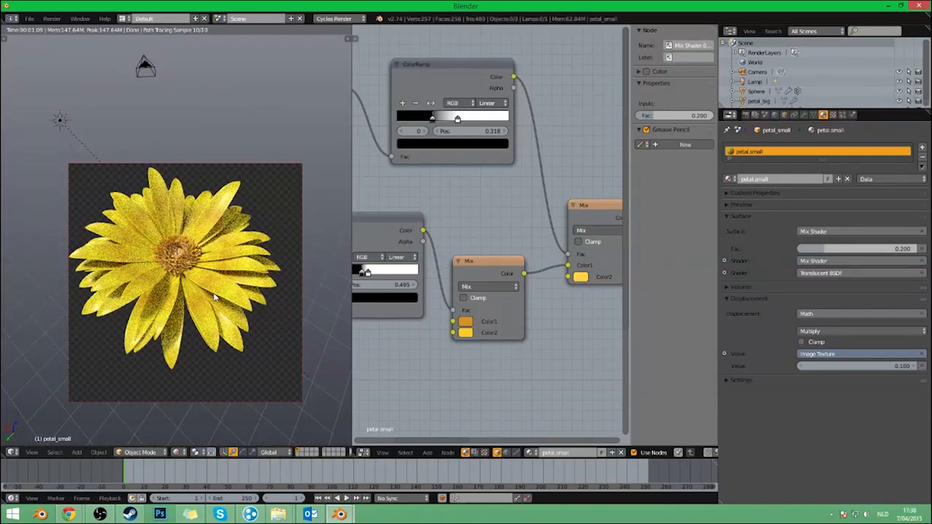
middle_click_drag(222, 310, 223, 310)
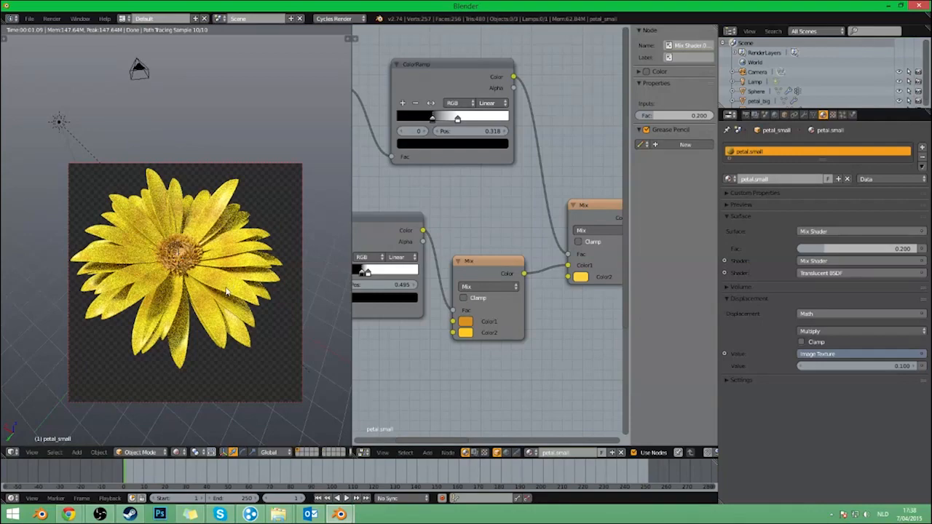
scroll(226, 291, "up", 3)
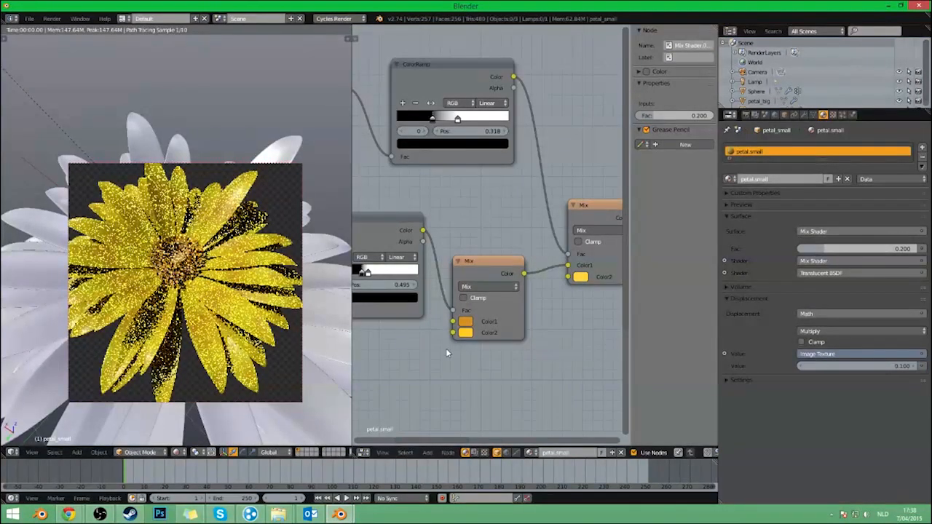
left_click(465, 320)
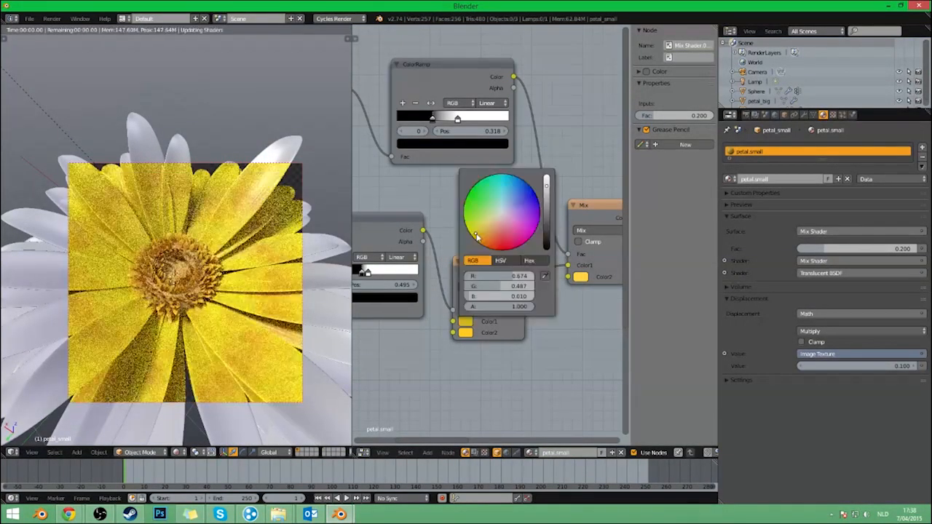
left_click(476, 235)
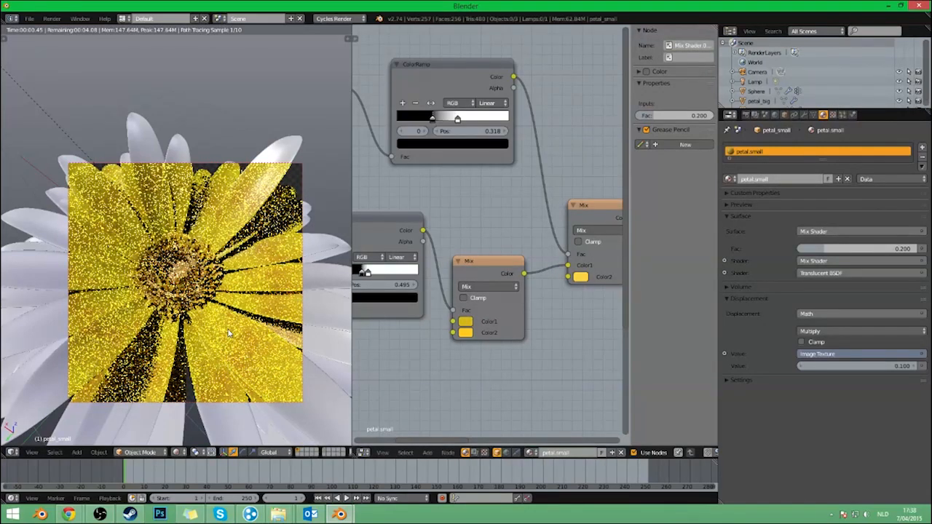
Set the emission number of the flower head's petals_outer particle system to 50.
scroll(229, 333, "down", 1)
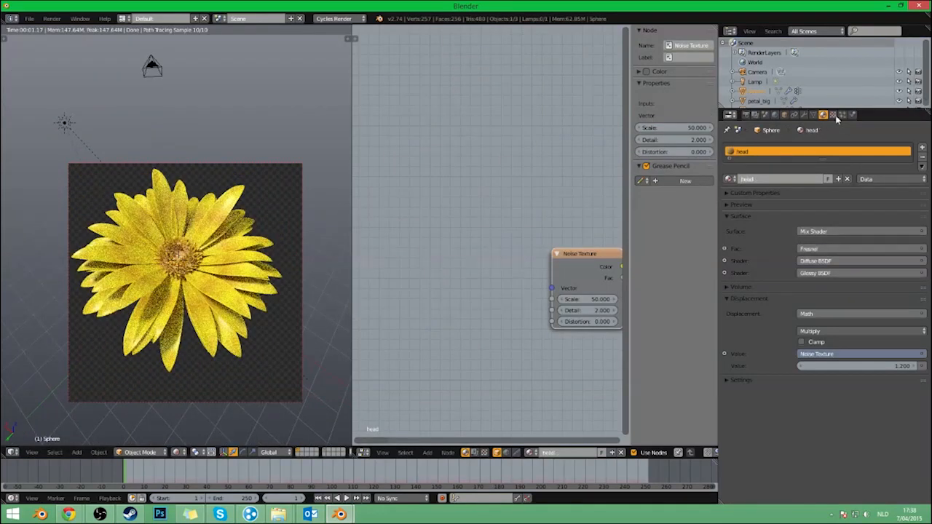
left_click(842, 115)
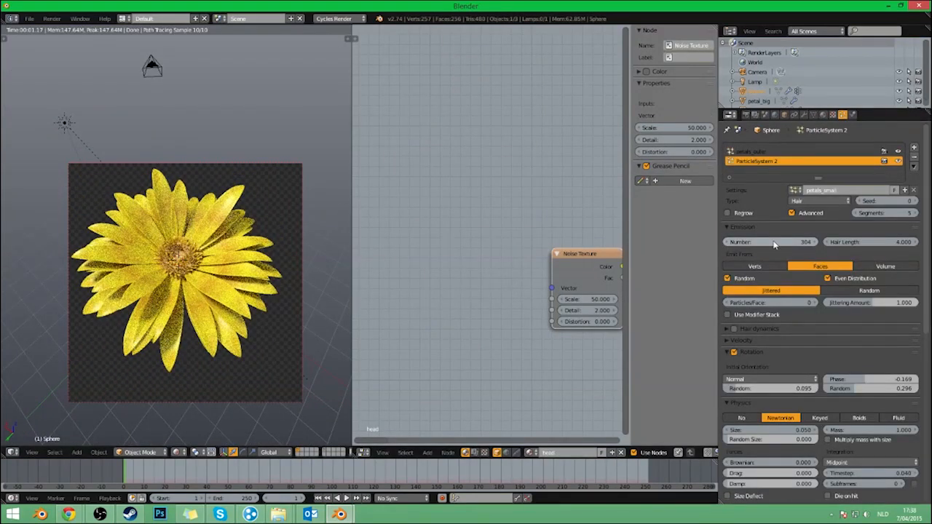
left_click(748, 152)
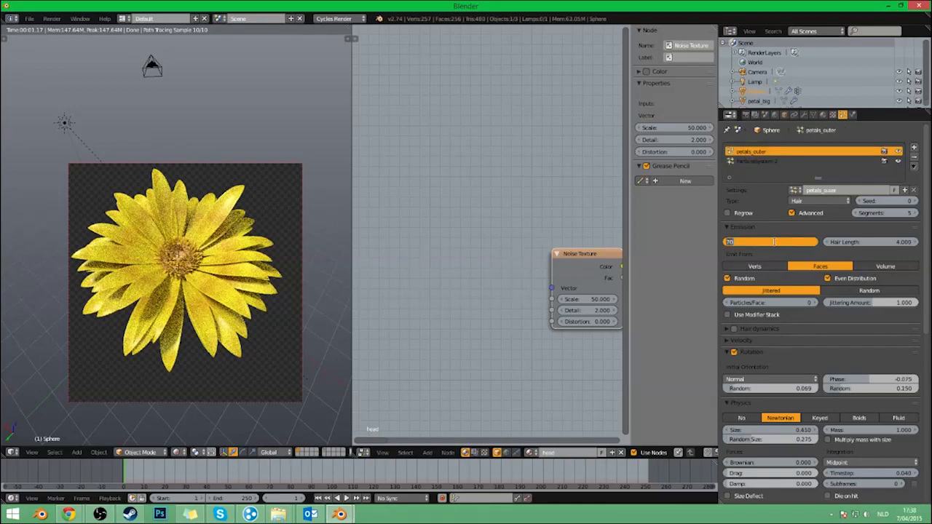
type("50")
key("Return")
Tilt the flower head freehand and switch the 3D view from rendered to solid shading.
middle_click_drag(254, 318, 211, 278)
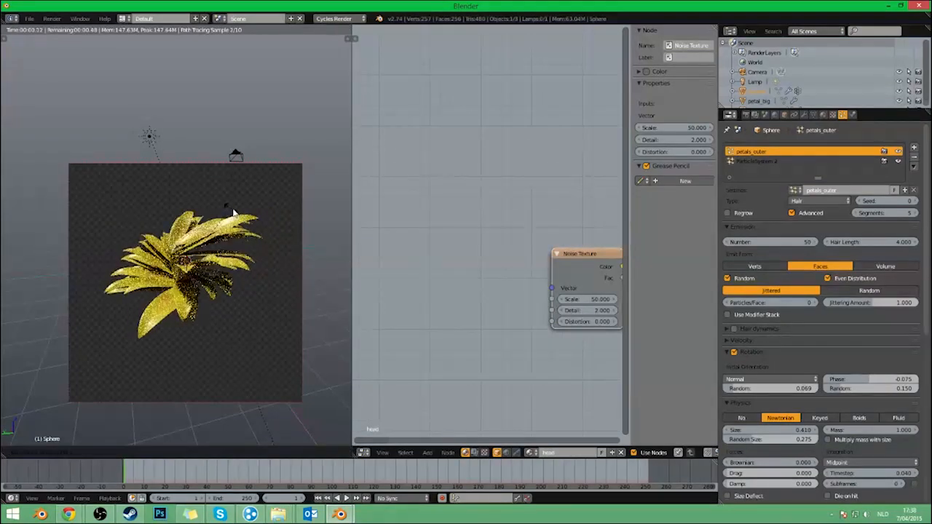
left_click(231, 278)
middle_click_drag(227, 286, 212, 297)
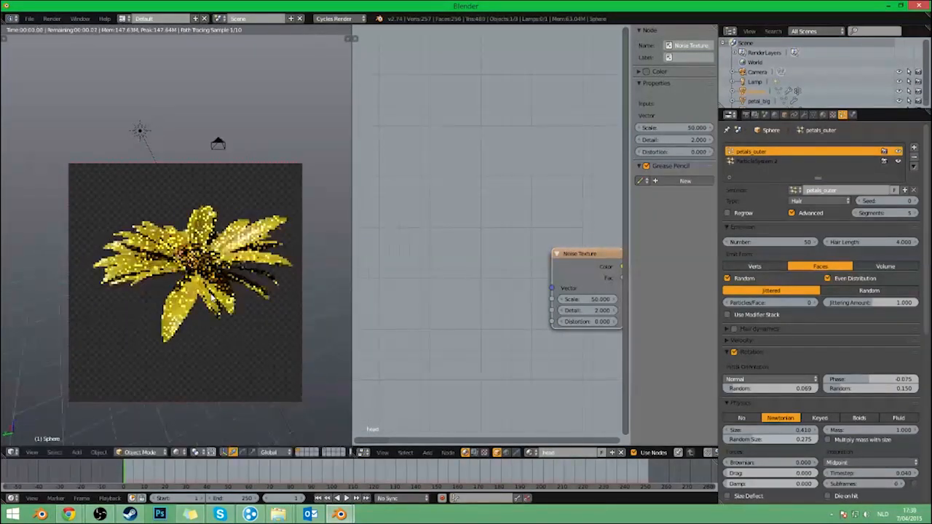
key("shift+z")
mouse_move(266, 332)
middle_mouse_down()
mouse_move(248, 329)
mouse_move(257, 348)
middle_mouse_up()
key("r")
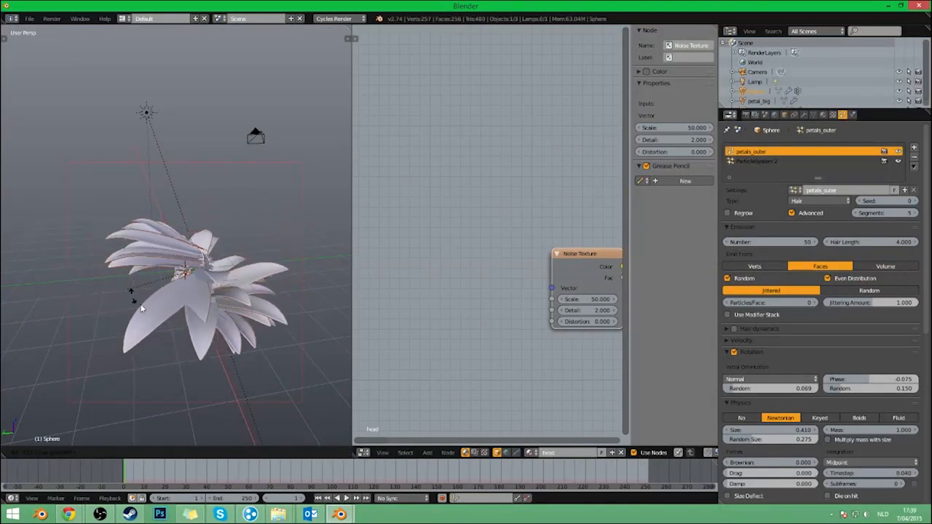
left_click(235, 266)
Refine the flower head's rotation freehand from several viewing angles until it stands upright with an open front.
middle_click_drag(235, 266, 256, 295)
key("r")
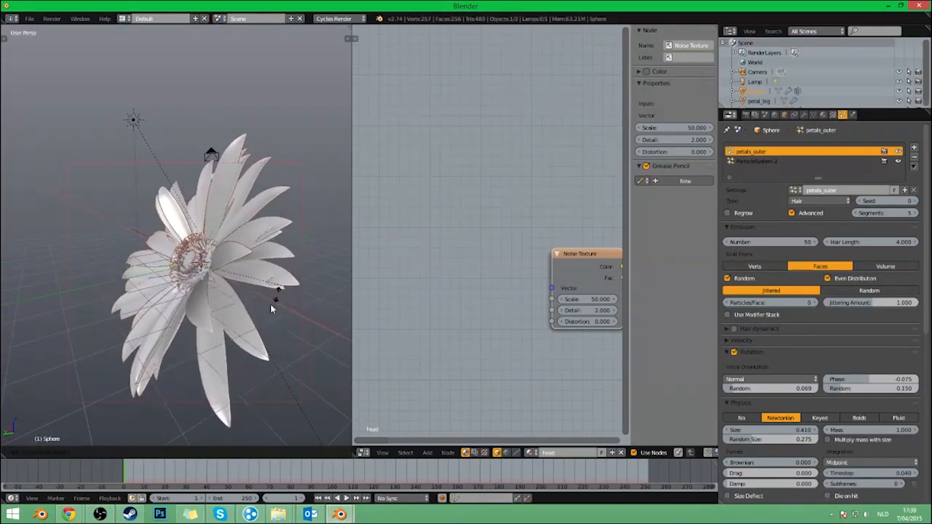
left_click(234, 314)
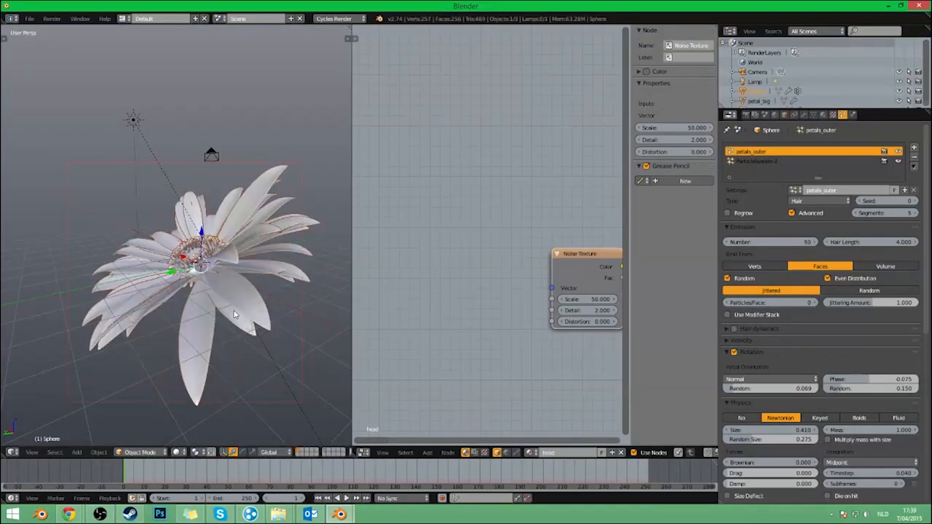
middle_click_drag(234, 315, 226, 336)
key("r")
left_click(270, 297)
middle_click_drag(117, 331, 140, 338)
key("r")
left_click(189, 336)
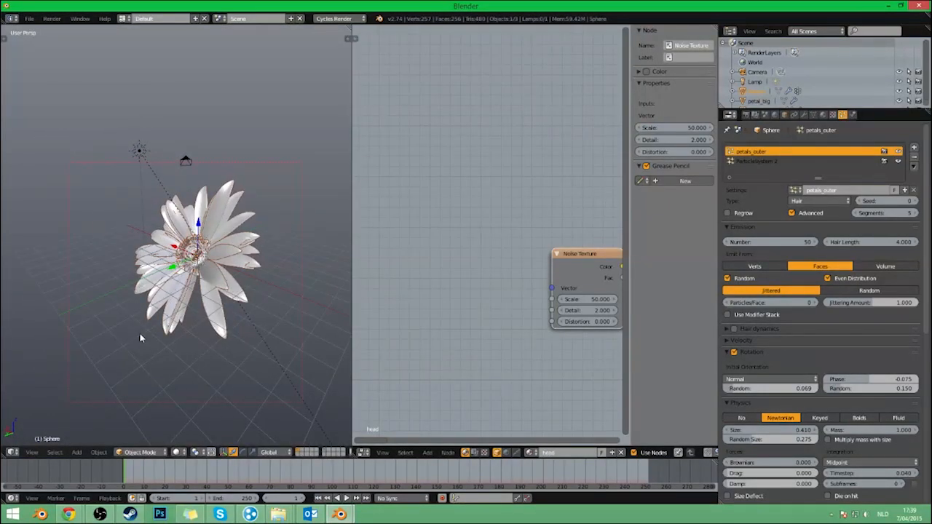
Switch to the camera view and rotate the flower around the Z axis until its front faces the camera.
key("KP_0")
key("KP_1")
key("KP_3")
key("KP_1")
key("KP_0")
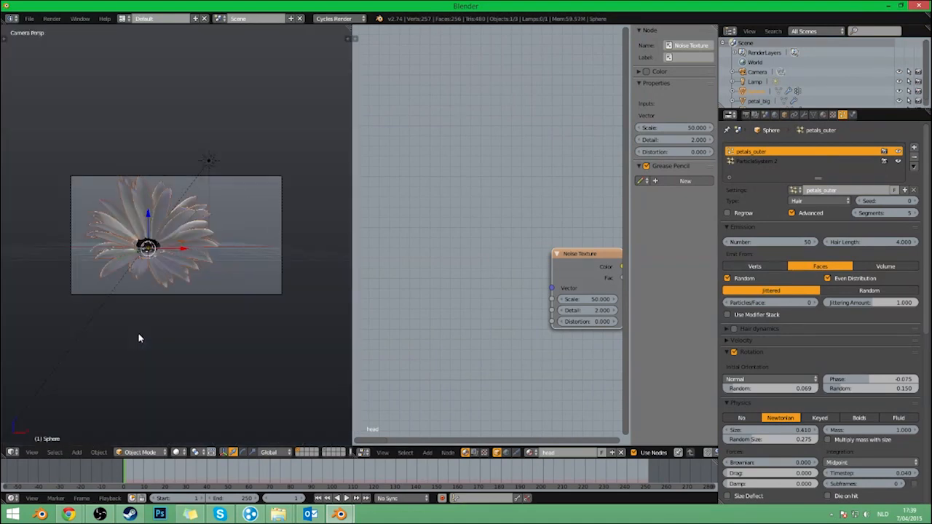
key("Home")
key("r")
key("z")
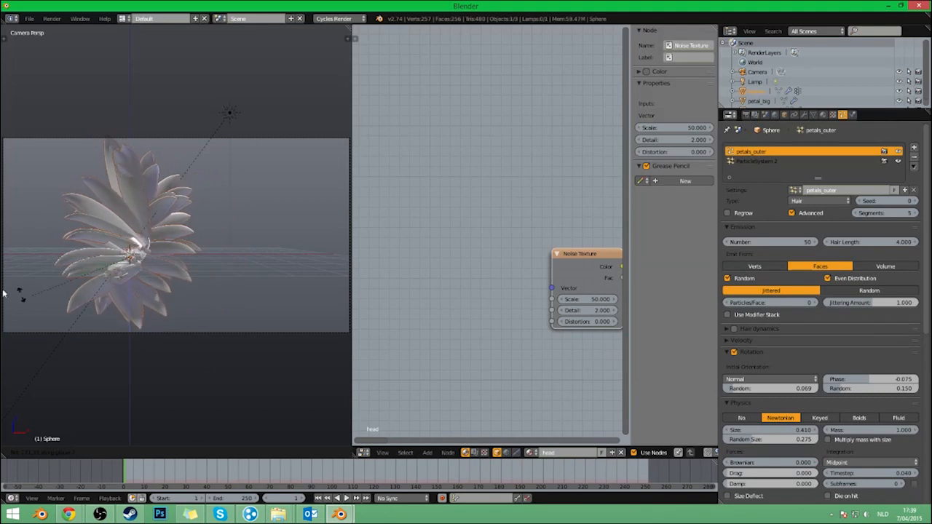
left_click(145, 285)
Move the flower within the camera frame so it sits right of centre.
scroll(146, 285, "down", 2)
key("g")
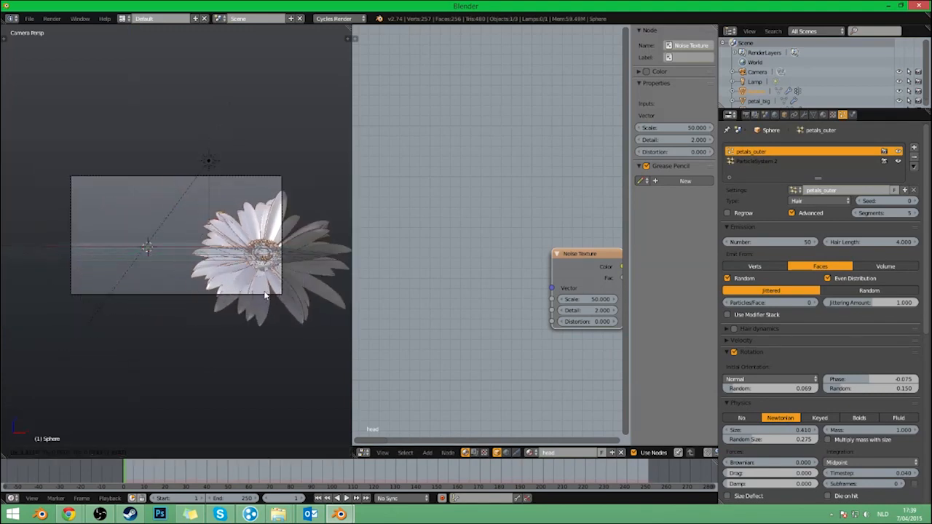
left_click(217, 284)
key("s")
right_click(290, 379)
key("g")
left_click(259, 357)
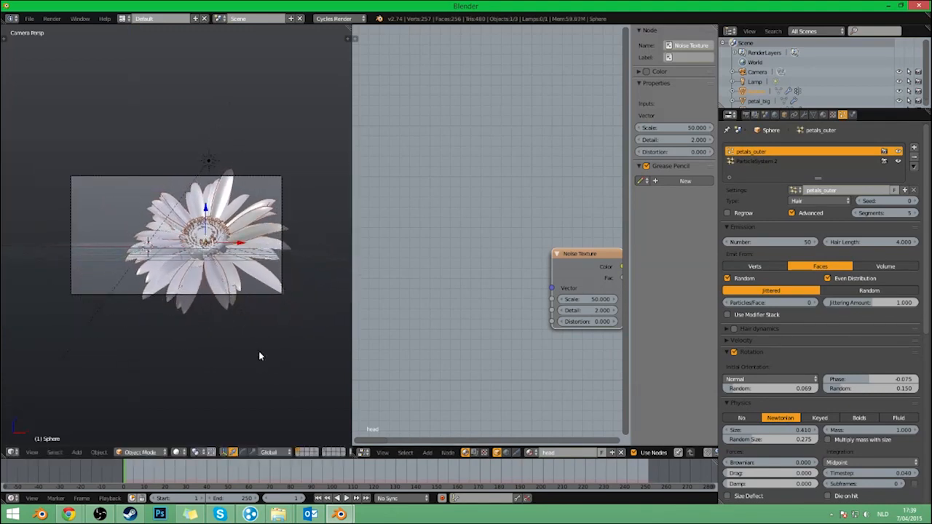
Move the camera closer to the flower along the Y axis, to about Y -11.61.
scroll(264, 361, "up", 3)
scroll(261, 319, "down", 1)
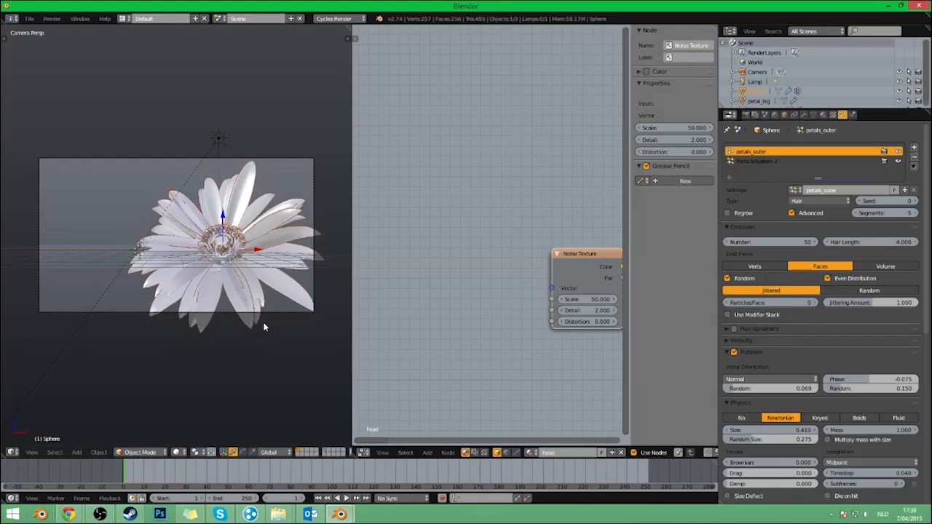
scroll(263, 322, "up", 1)
scroll(278, 342, "down", 1)
right_click(143, 318)
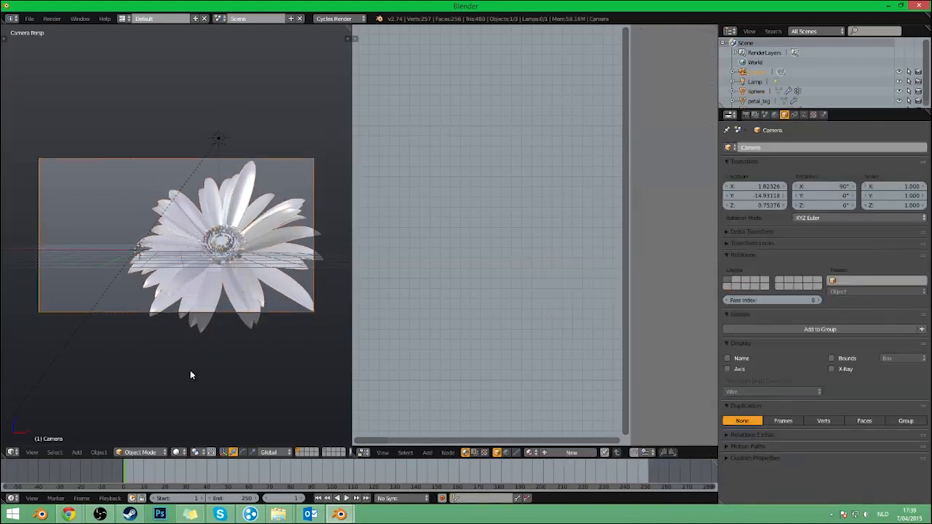
key("g")
key("y")
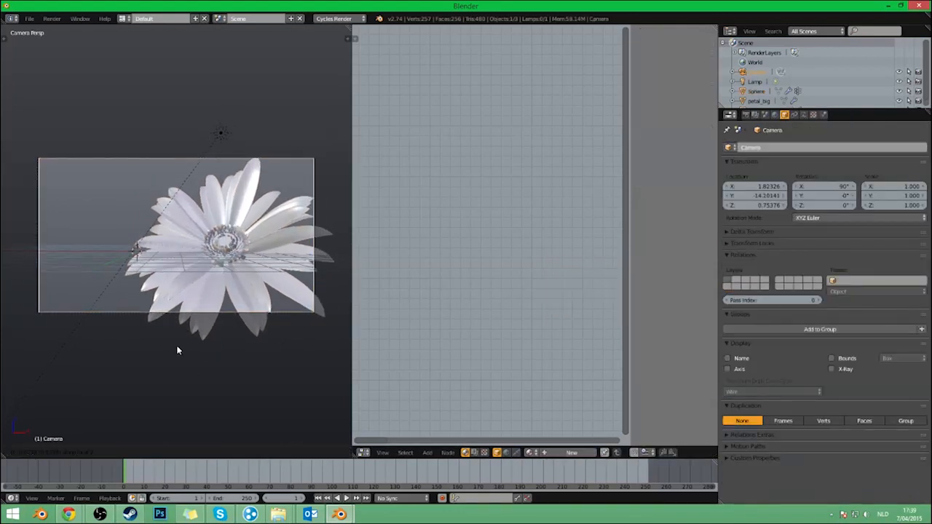
left_click(200, 335)
Select the flower again and examine its head, petals and position relative to the camera from several angles.
right_click(231, 250)
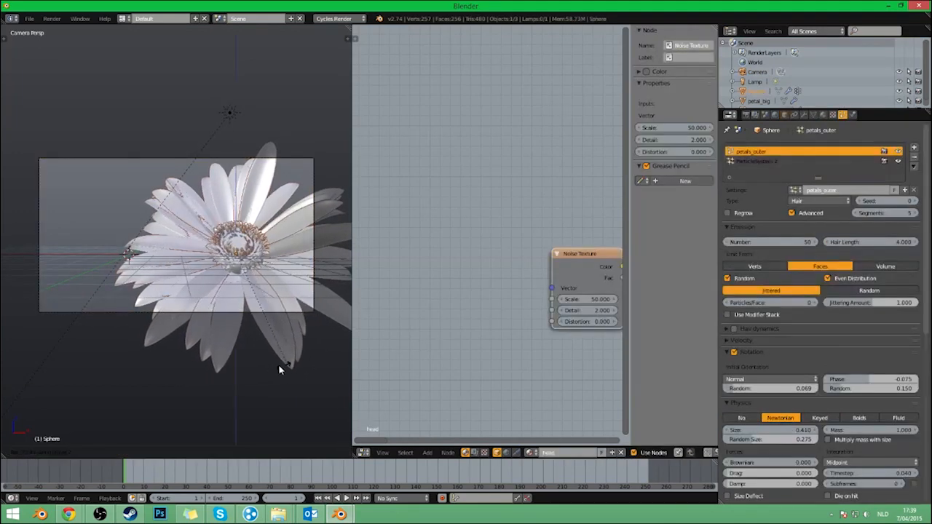
middle_click_drag(222, 318, 237, 351)
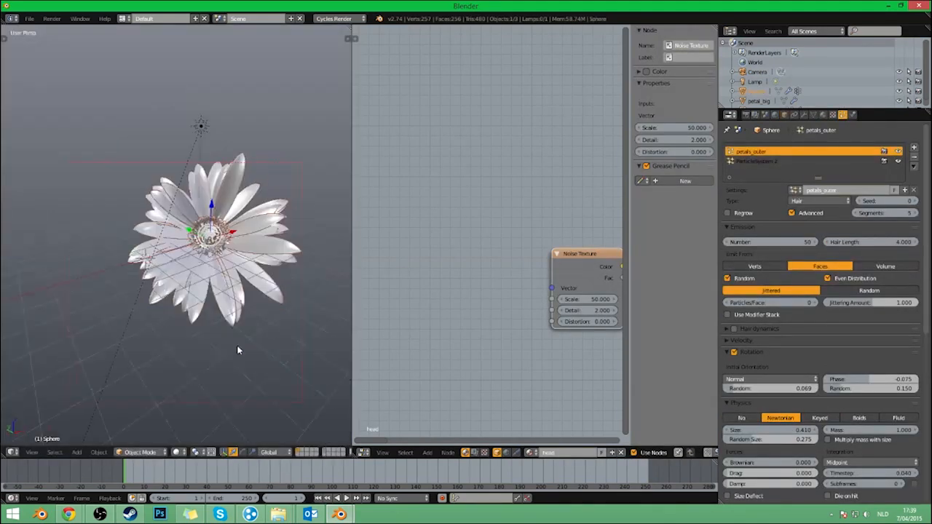
scroll(211, 335, "down", 2)
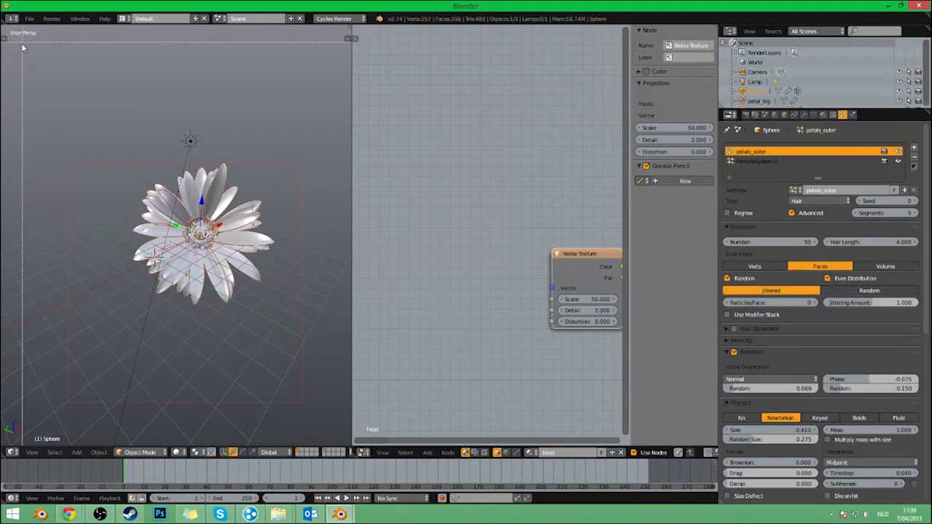
scroll(101, 283, "down", 2)
middle_click_drag(223, 308, 235, 314)
right_click(259, 318)
middle_click_drag(173, 301, 207, 290, "shift")
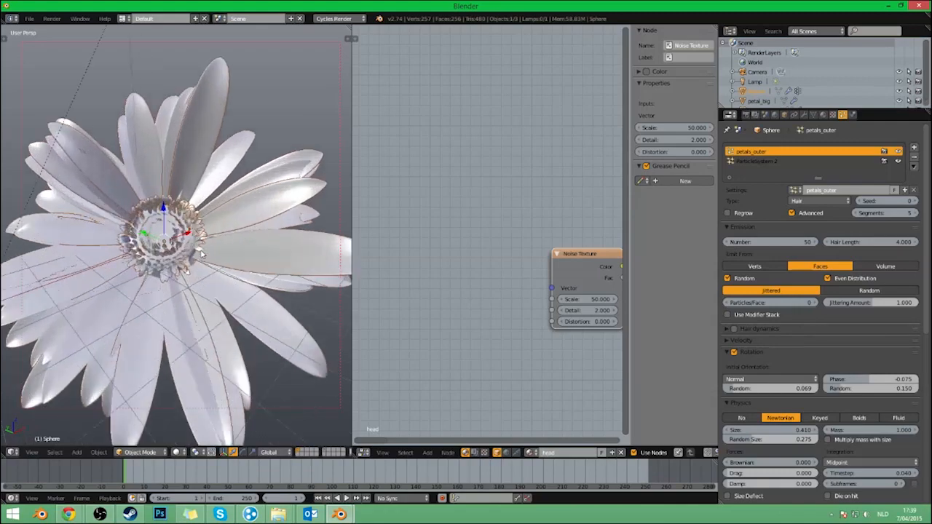
scroll(202, 253, "down", 4)
scroll(198, 256, "up", 3)
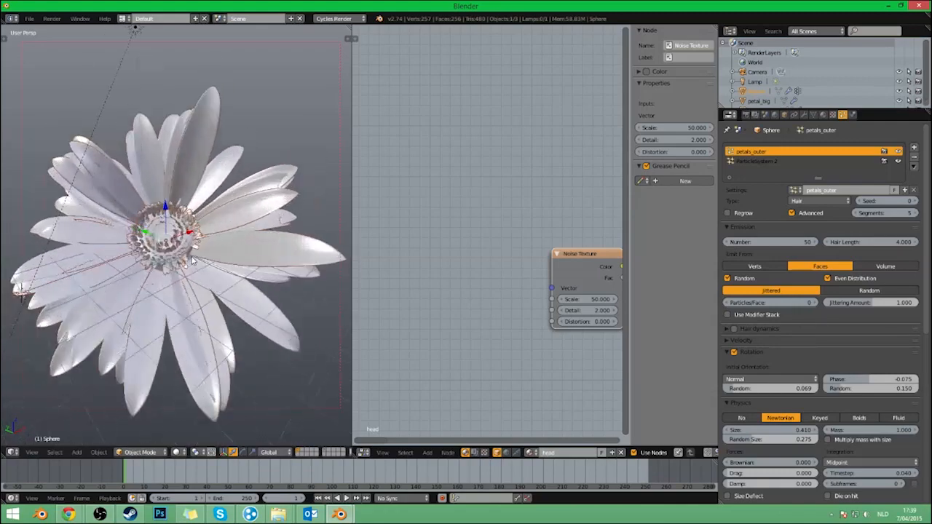
scroll(181, 237, "down", 4)
middle_click_drag(181, 238, 248, 292)
scroll(247, 292, "down", 3)
scroll(247, 291, "up", 3)
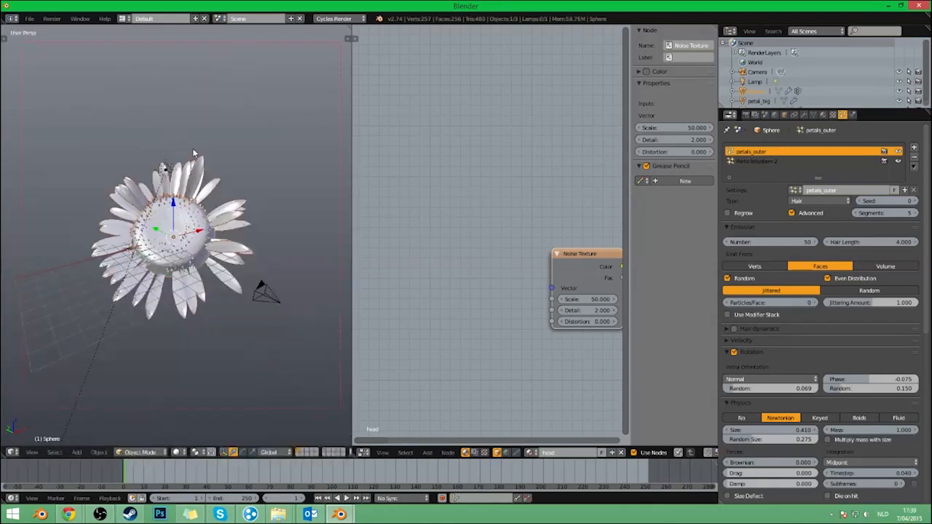
middle_click_drag(168, 233, 71, 142)
scroll(166, 239, "up", 3)
middle_click_drag(254, 271, 245, 254)
scroll(227, 264, "down", 2)
scroll(175, 281, "up", 2)
scroll(175, 281, "down", 6)
scroll(301, 277, "up", 2)
Select the camera and set its focal length to 55 mm.
right_click(335, 290)
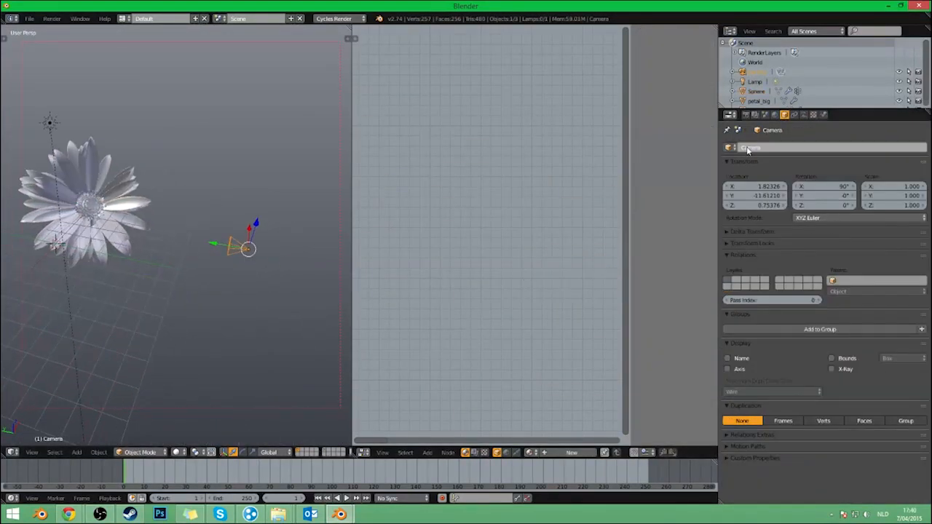
left_click(803, 114)
left_click(778, 189)
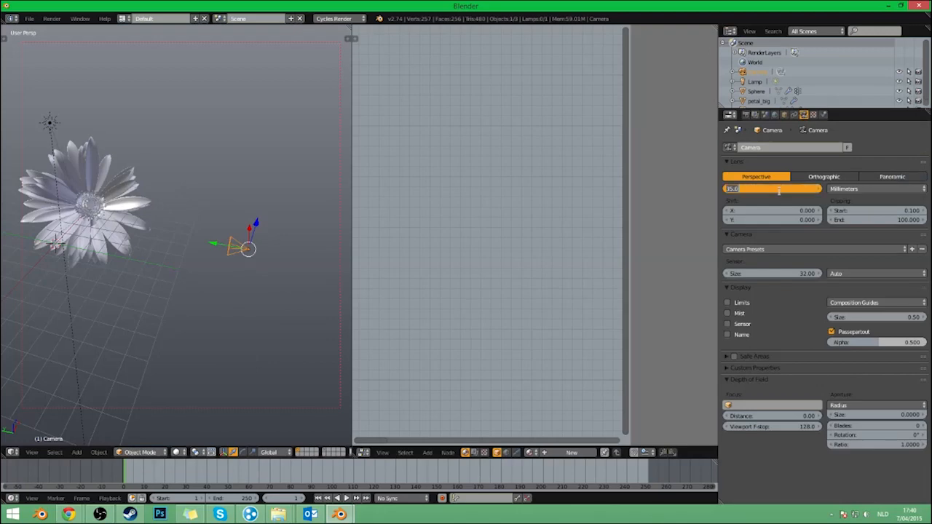
type("55")
key("Return")
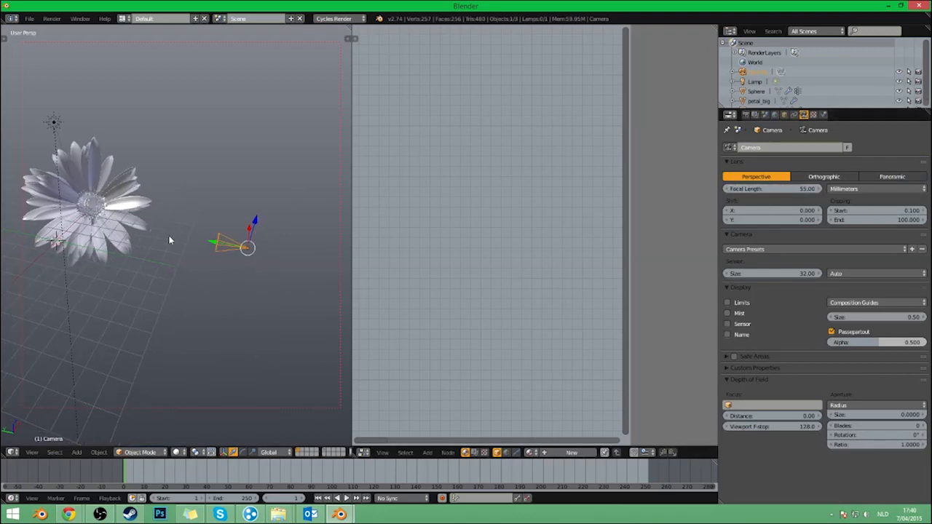
Shift the camera slightly in camera view to refine the flower's framing.
key("KP_0")
key("g")
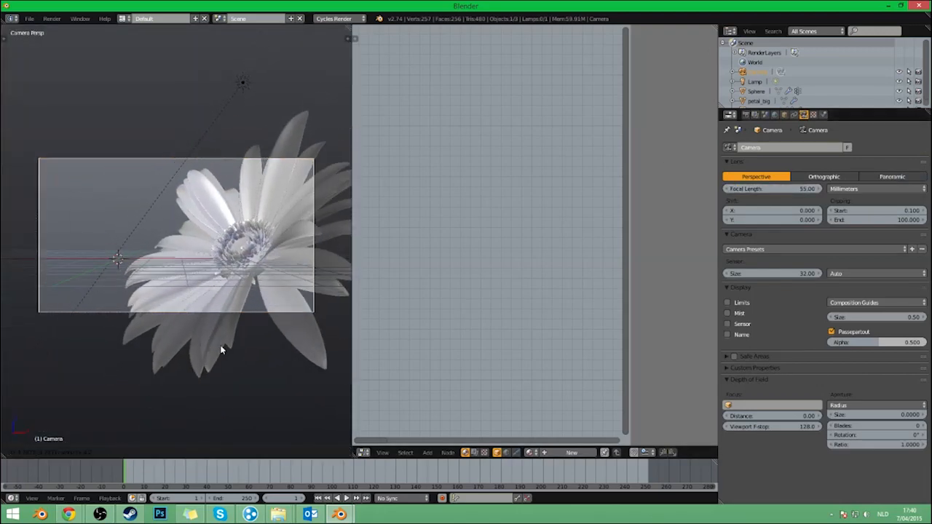
left_click(235, 353)
Set the camera's depth-of-field aperture size to 0.2.
middle_click_drag(198, 325, 235, 326)
scroll(234, 326, "down", 2)
left_click(902, 414)
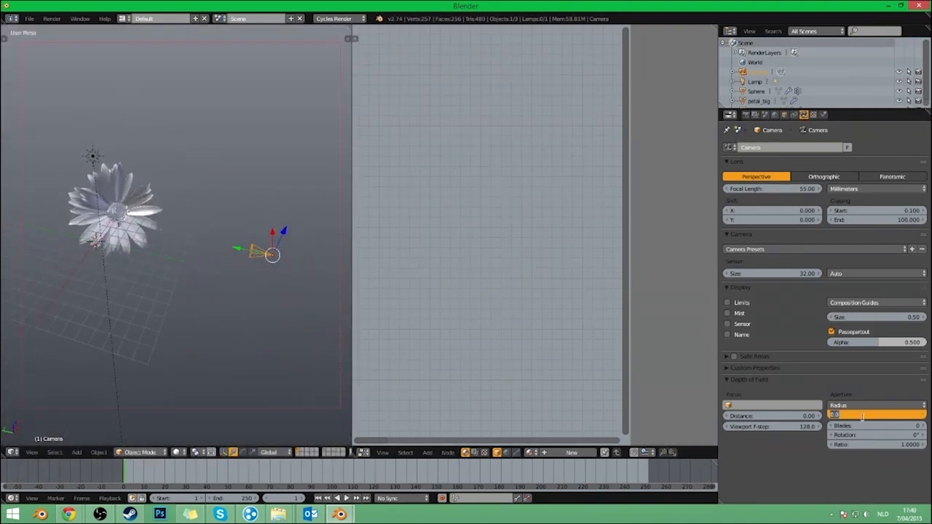
type("0.2")
key("Return")
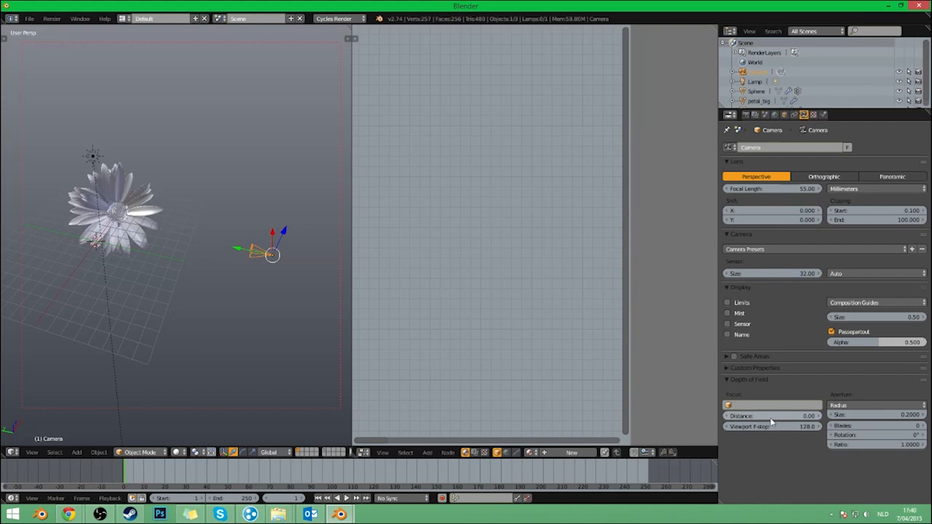
Display the camera's limits and set the focus distance to 14.65 so the focus point sits at the flower head.
left_click(727, 302)
mouse_move(764, 415)
left_mouse_down()
mouse_move(786, 415)
mouse_move(778, 416)
left_mouse_up()
mouse_move(110, 284)
middle_mouse_down()
mouse_move(166, 278)
mouse_move(108, 271)
middle_mouse_up()
scroll(109, 272, "up", 6)
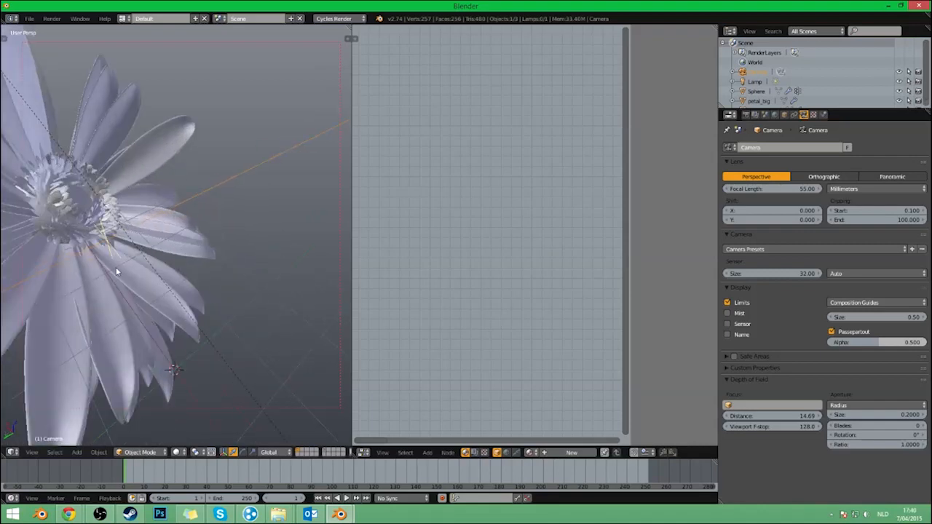
left_click_drag(773, 416, 772, 415)
scroll(160, 248, "down", 5)
middle_click_drag(160, 247, 161, 294)
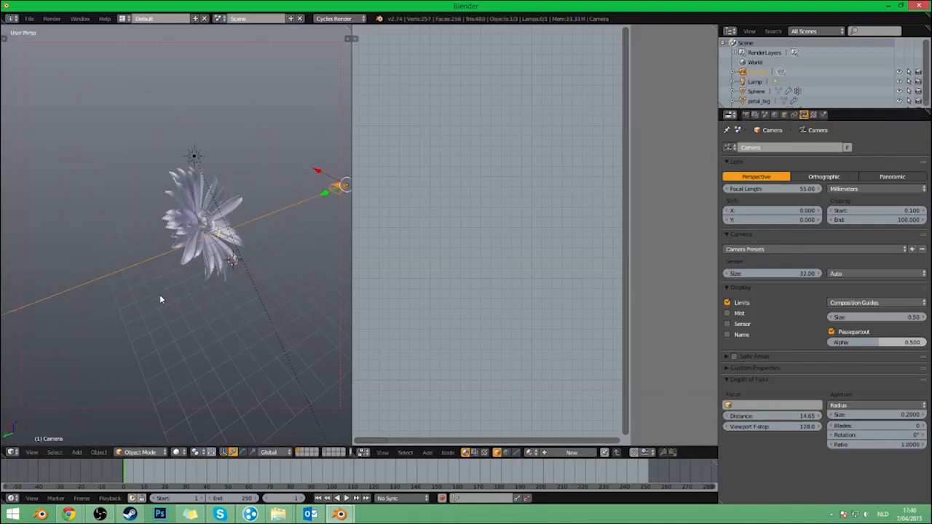
Import the image meadow-43467_1920.jpg from the _jpgs texture folder as a plane.
key("shift+a")
mouse_move(157, 292)
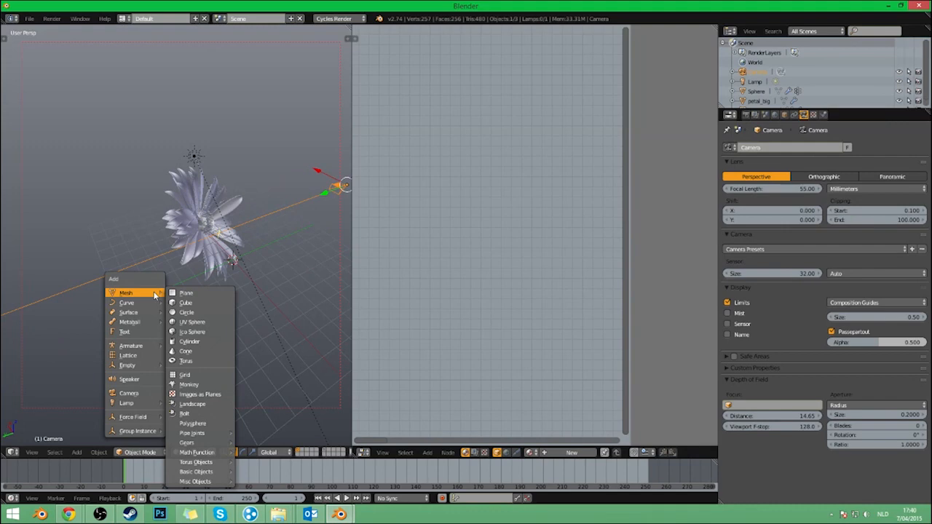
left_click(211, 395)
left_click(27, 240)
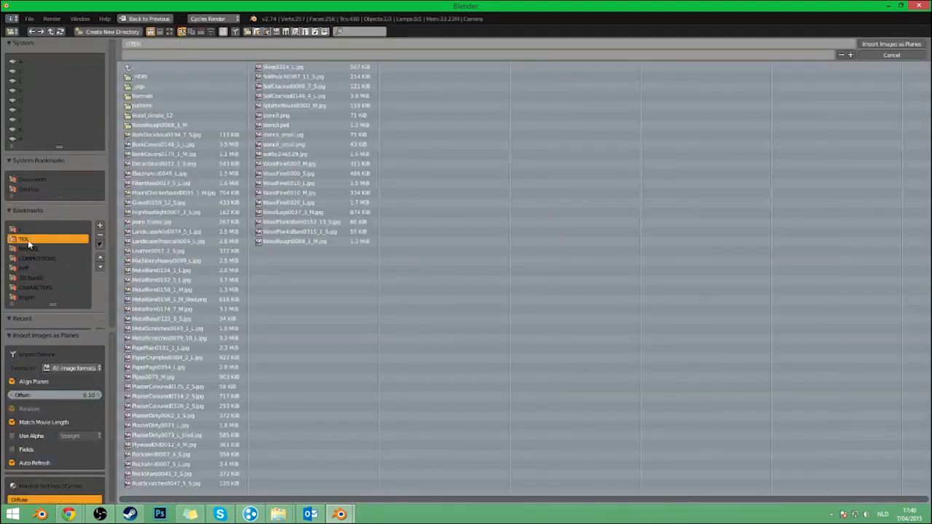
left_click(138, 86)
left_click(171, 32)
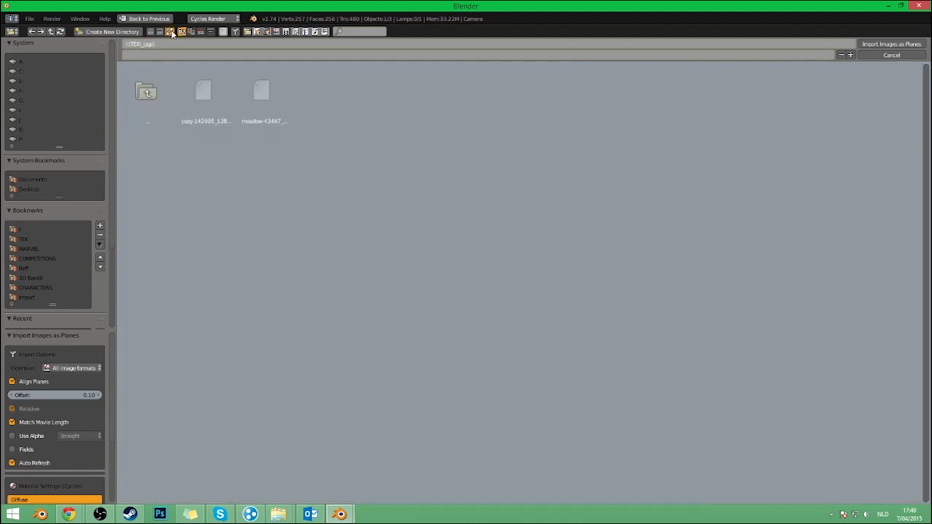
left_click(287, 96)
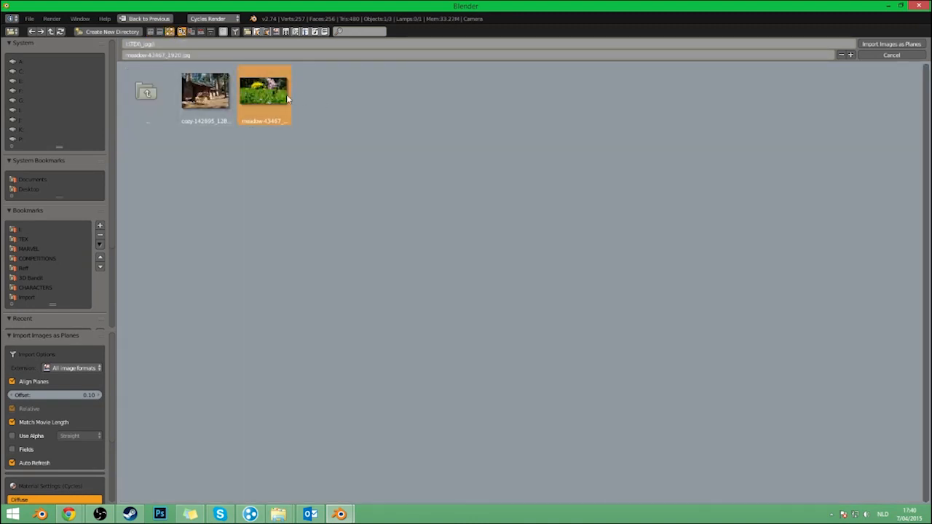
double_click(256, 100)
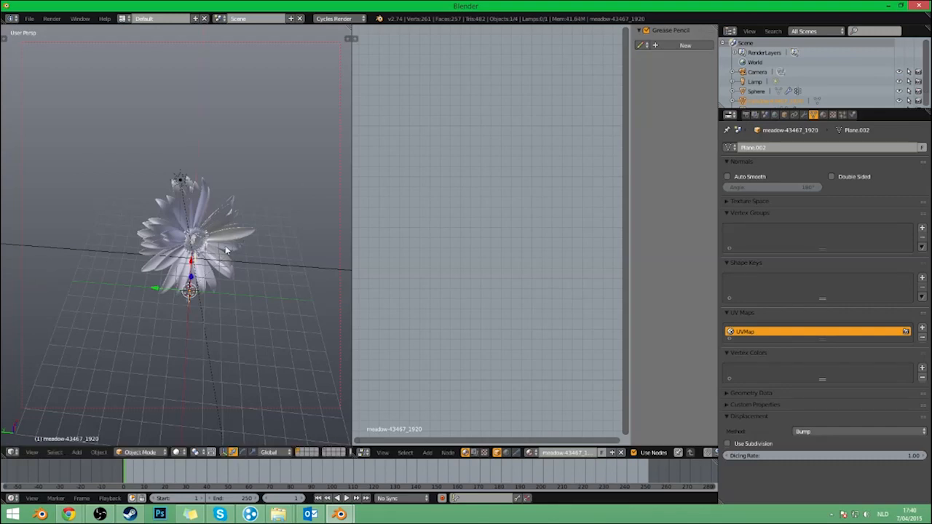
Enlarge the meadow plane and place it behind the flower so it just fills the camera frame.
middle_click_drag(243, 239, 208, 297)
key("s")
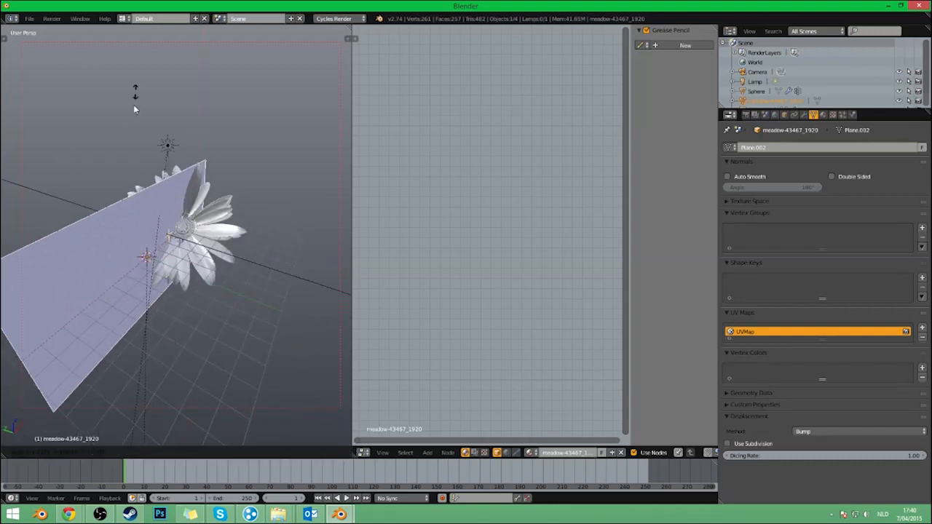
left_click(173, 122)
key("KP_0")
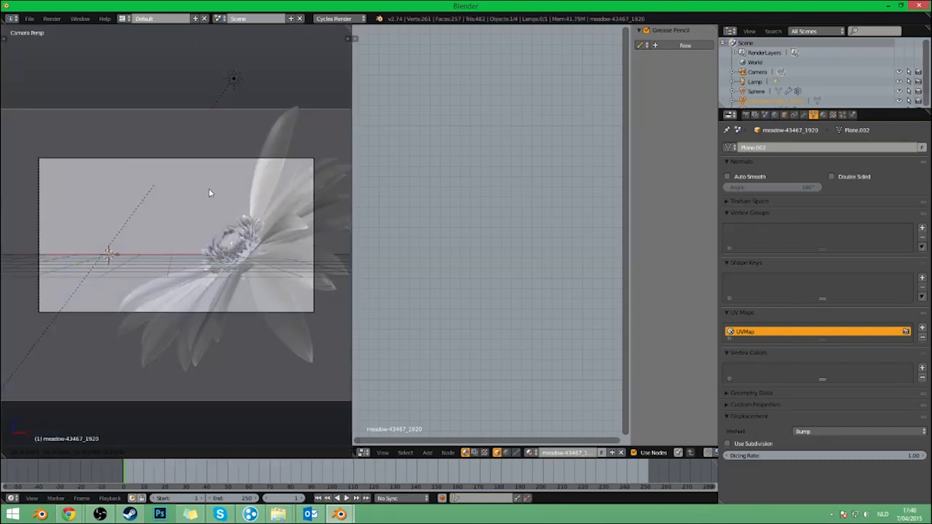
key("r")
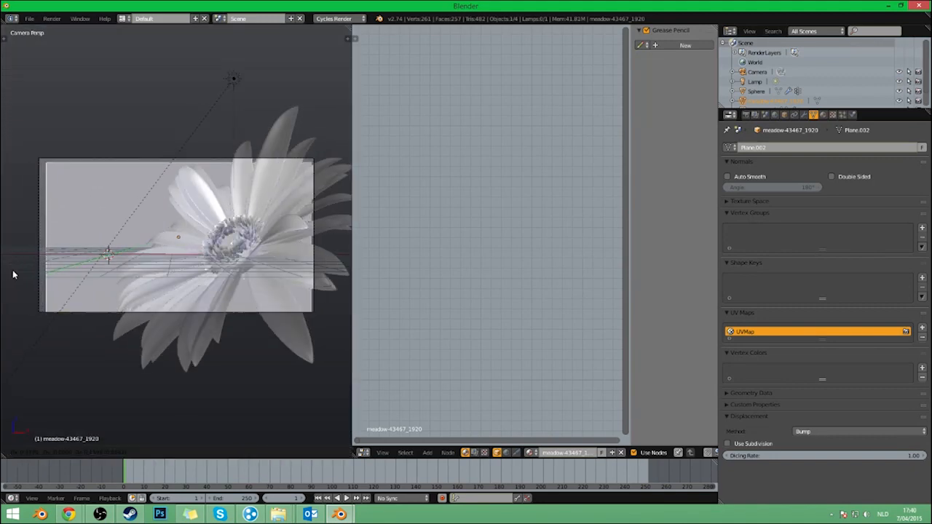
left_click(339, 274)
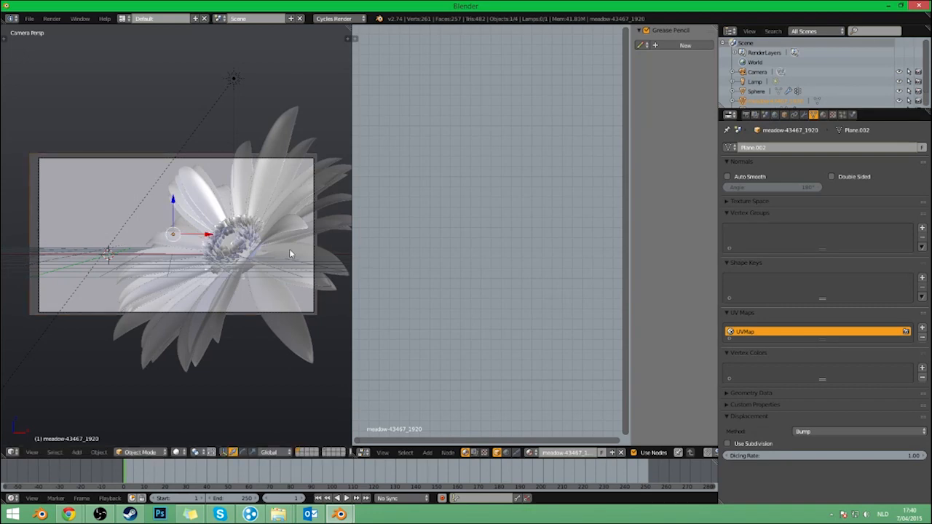
Render the current frame to check the flower against the meadow background.
key("F12")
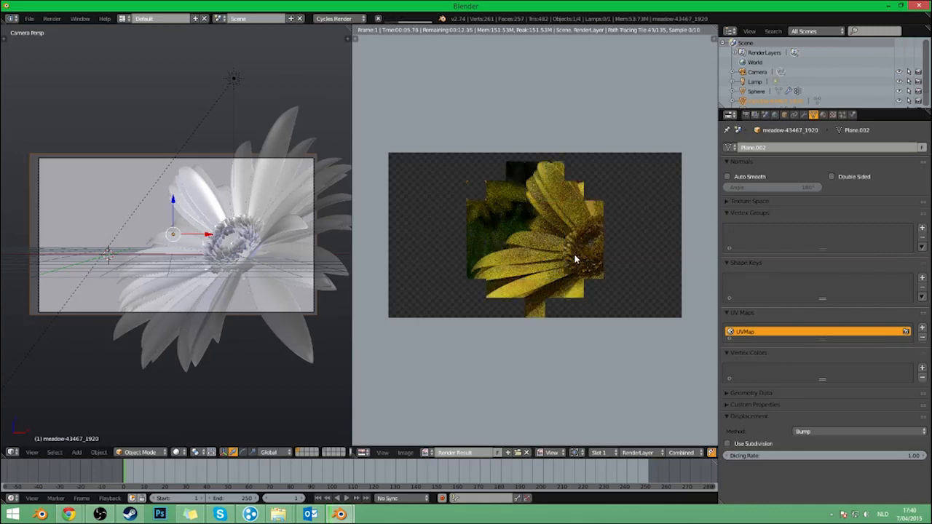
key("KP_0")
middle_click_drag(206, 264, 314, 222)
Select the sun lamp, preview the camera view in rendered shading, and set the lamp's strength to 4.
right_click(202, 120)
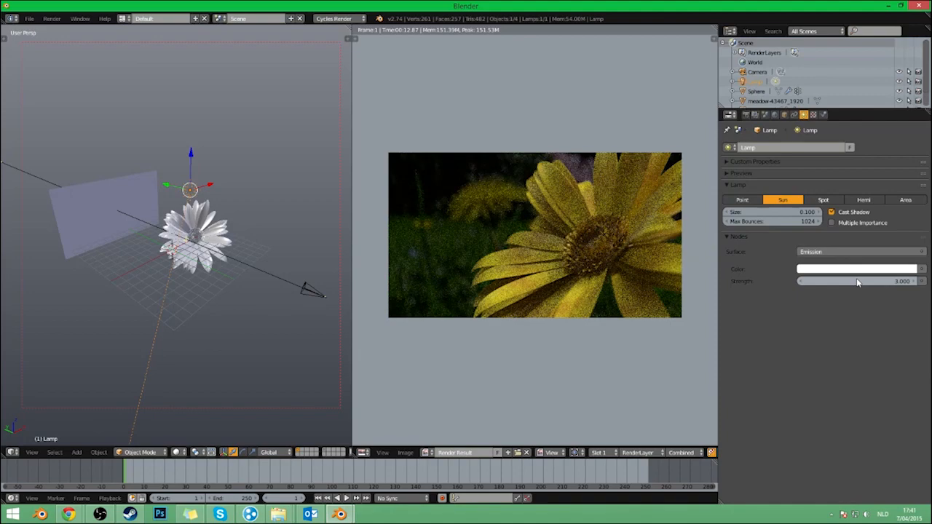
key("KP_0")
key("shift+z")
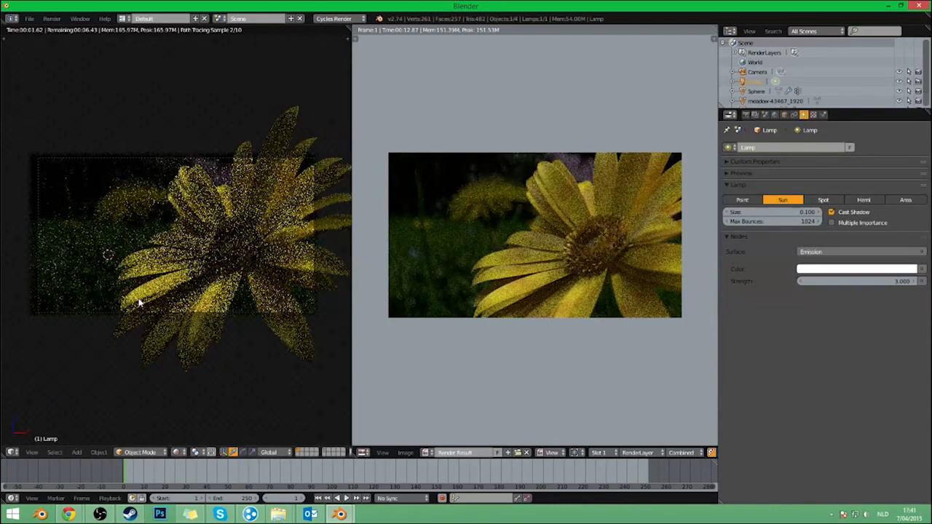
left_click(874, 281)
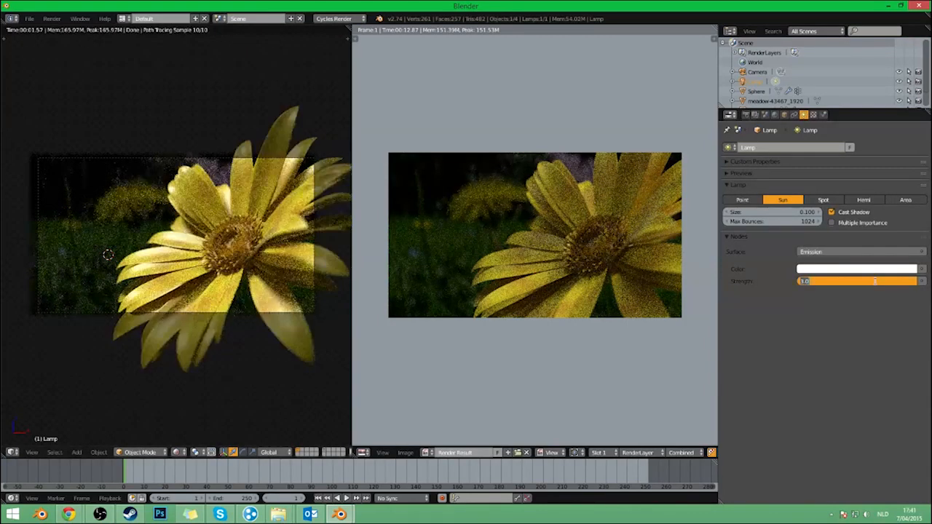
type("4")
key("Return")
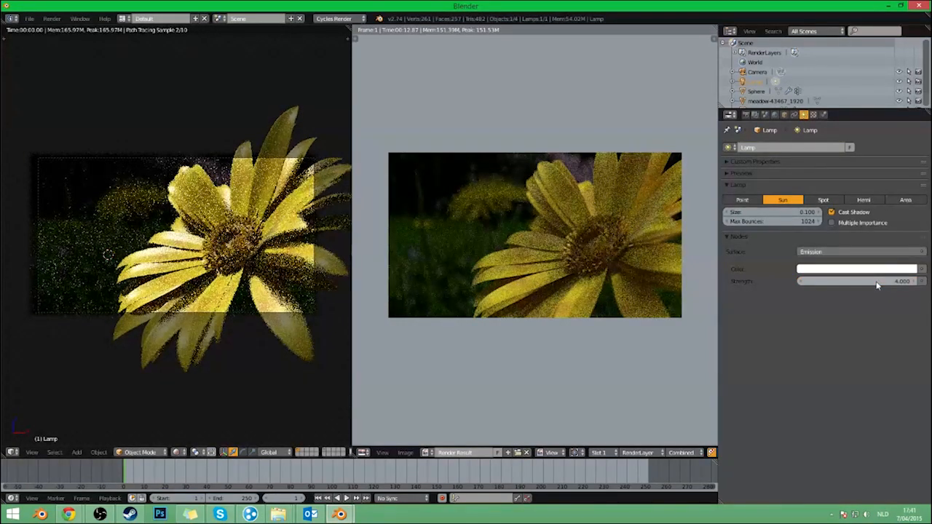
Open the meadow plane's material nodes and feed the image texture straight into an emission Viewer connected to the material output.
right_click(80, 201)
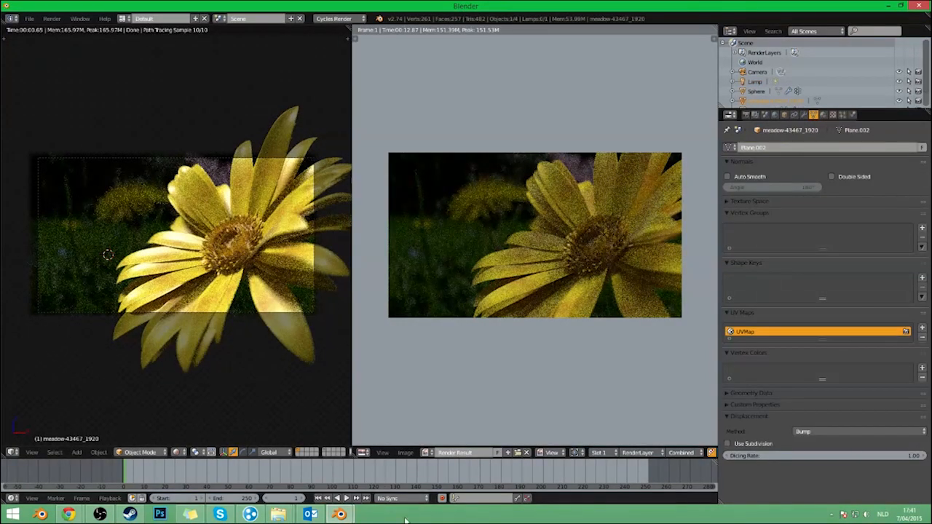
left_click(361, 453)
left_click(395, 341)
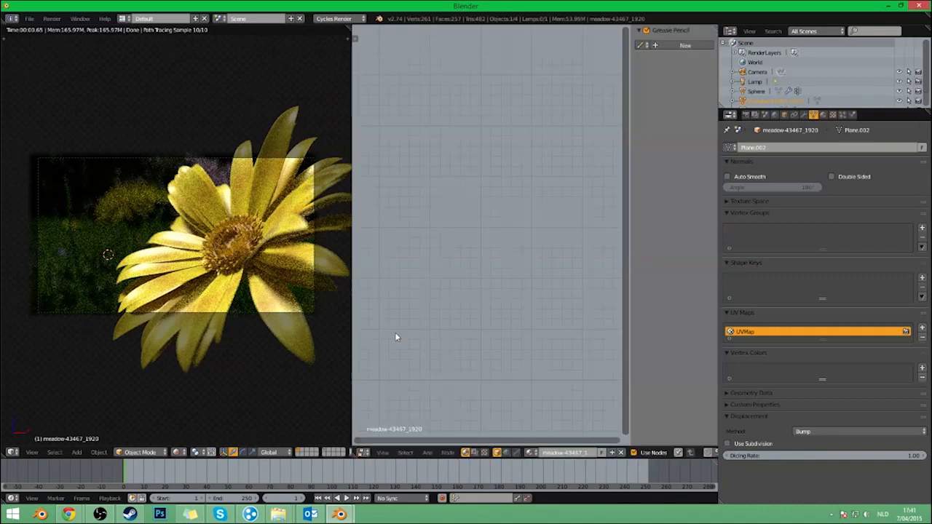
scroll(573, 276, "down", 3)
left_click(823, 114)
scroll(462, 184, "up", 5)
middle_click_drag(482, 187, 560, 297)
scroll(577, 319, "up", 4)
middle_click_drag(547, 357, 493, 292)
left_click(489, 232)
left_click(389, 236, "ctrl+shift")
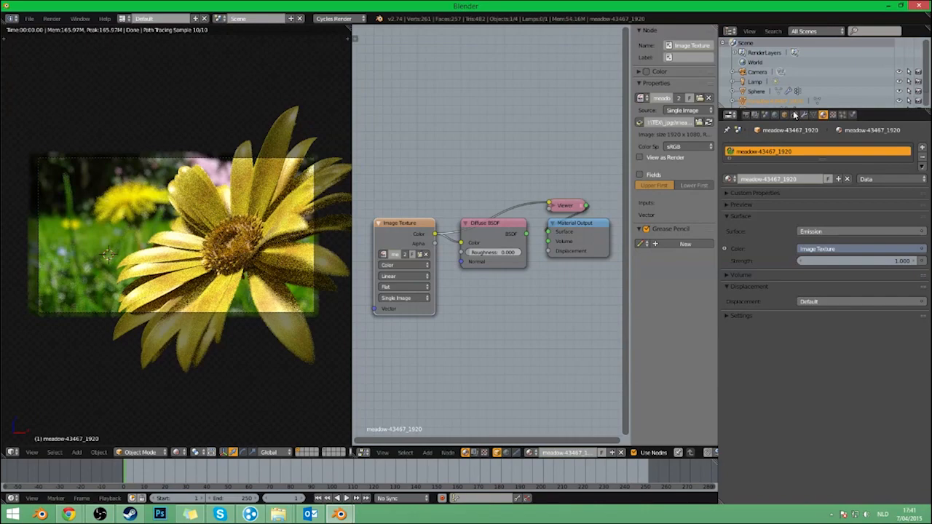
Give the sun lamp a pale warm yellow colour and check the flower in the rendered preview.
left_click(754, 81)
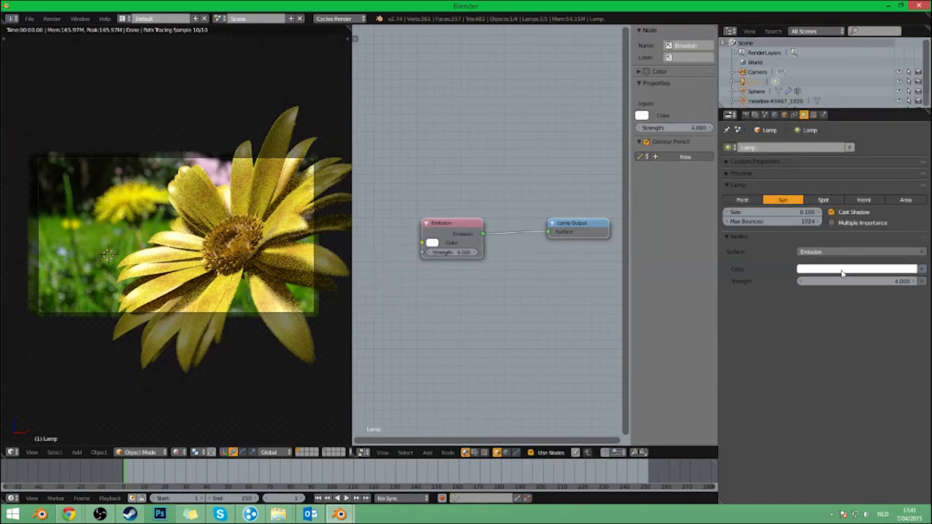
left_click(845, 269)
left_click(861, 173)
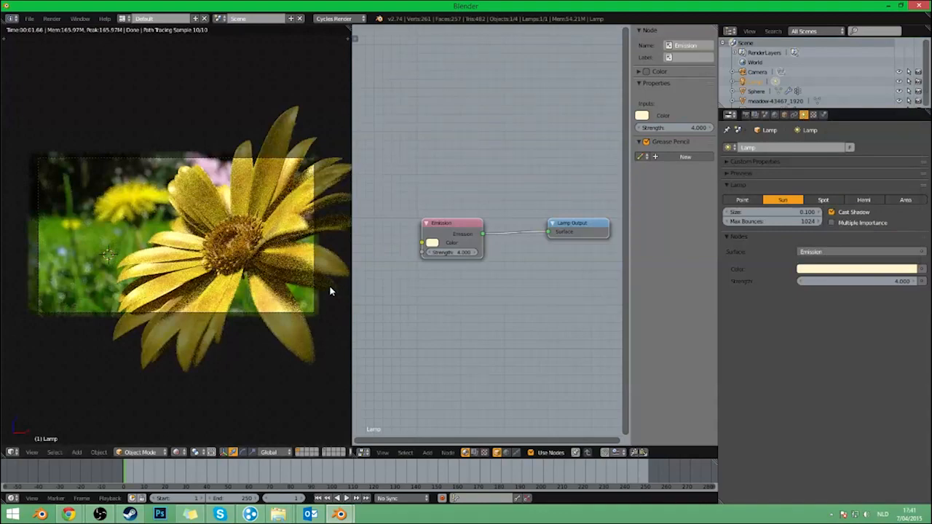
scroll(264, 258, "up", 3)
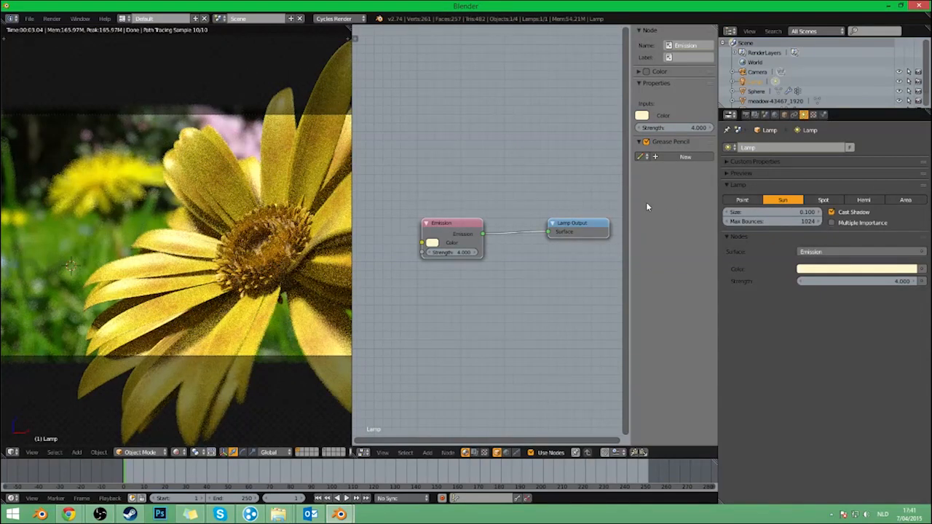
left_click(794, 115)
left_click(784, 115)
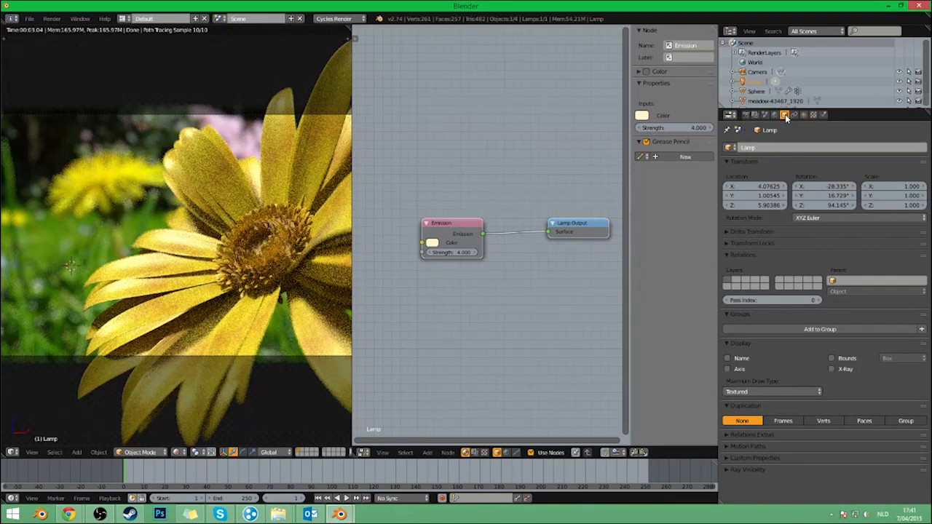
left_click(804, 115)
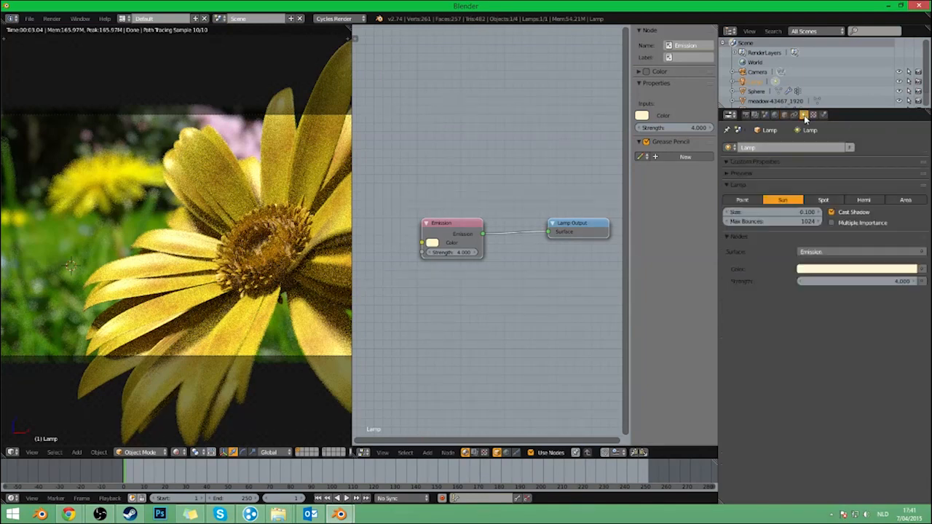
Set the seed of the Sphere's petals_outer particle system to 3 to rearrange the outer petals.
left_click(757, 91)
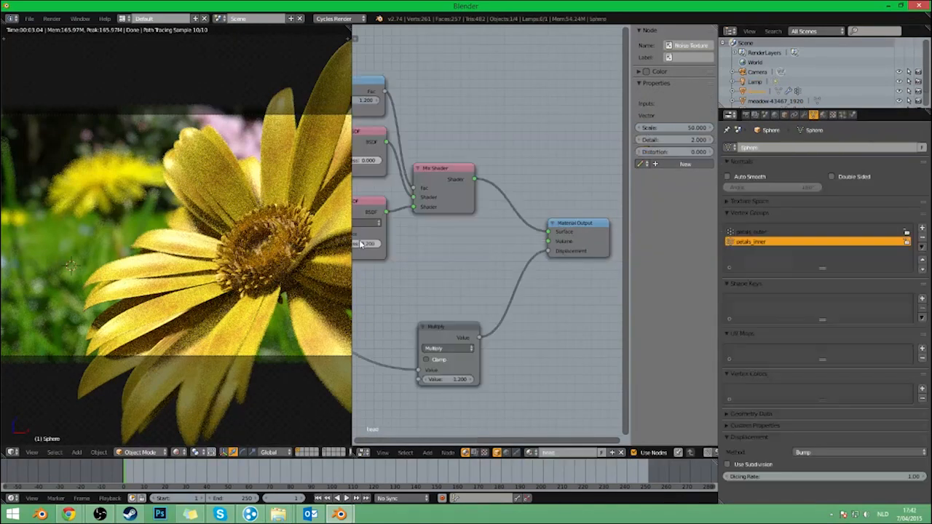
left_click(842, 116)
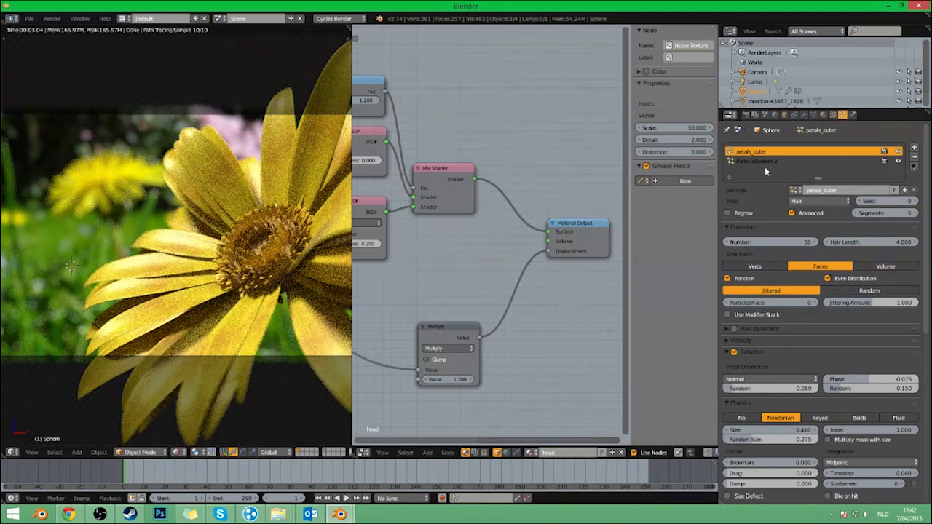
left_click(911, 201)
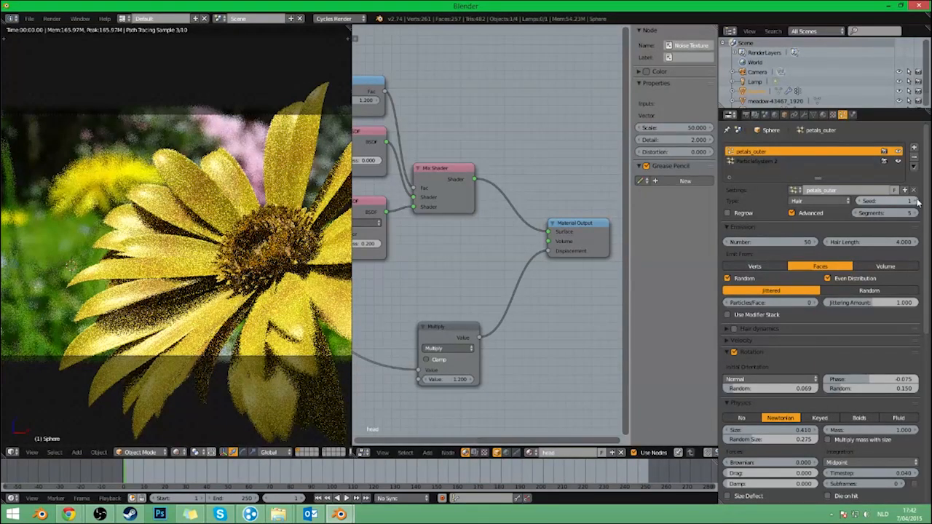
scroll(125, 230, "down", 2)
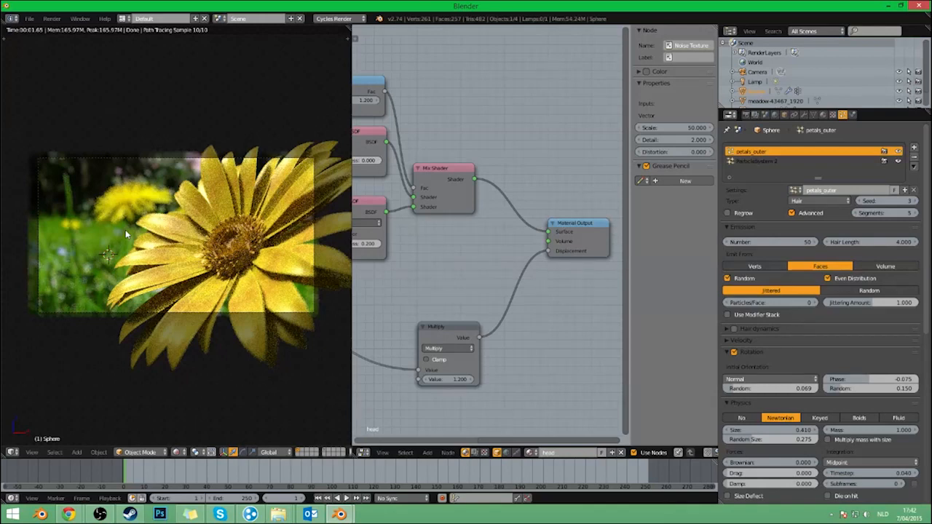
scroll(543, 265, "down", 3)
middle_click_drag(479, 290, 505, 307)
scroll(497, 296, "up", 1)
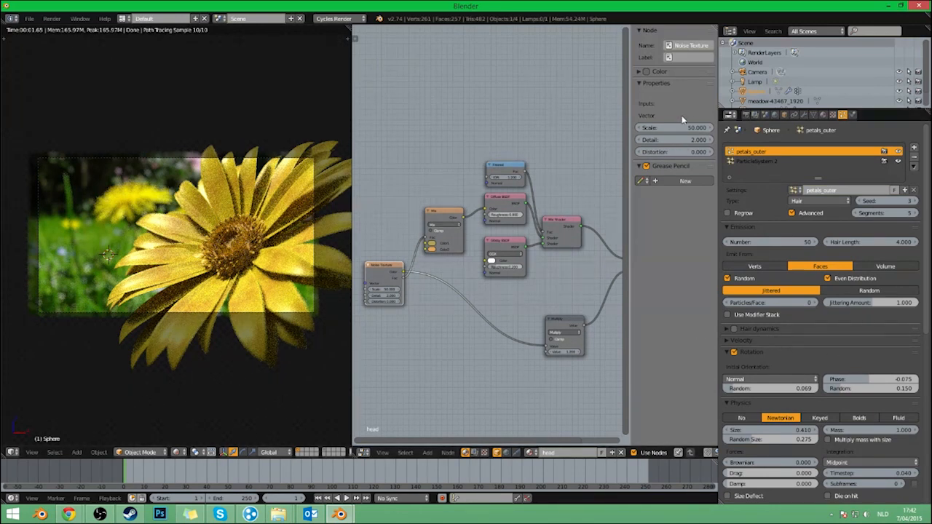
Set the camera's depth-of-field aperture size to 0.4 and its number of blades to 5.
left_click(755, 72)
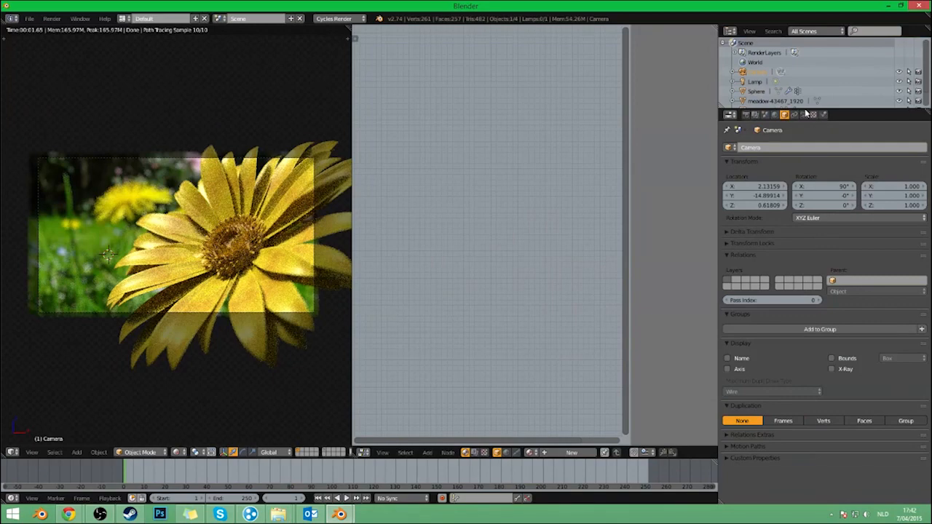
left_click(803, 114)
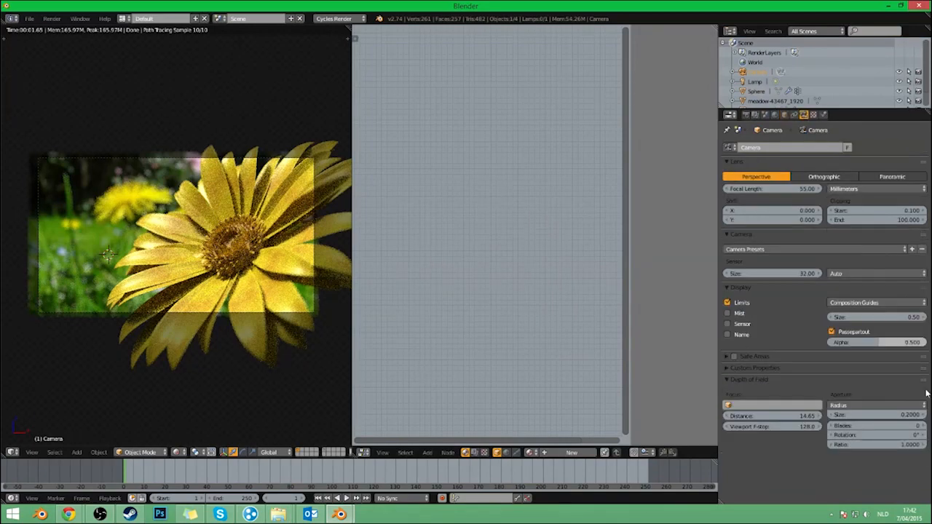
left_click(875, 414)
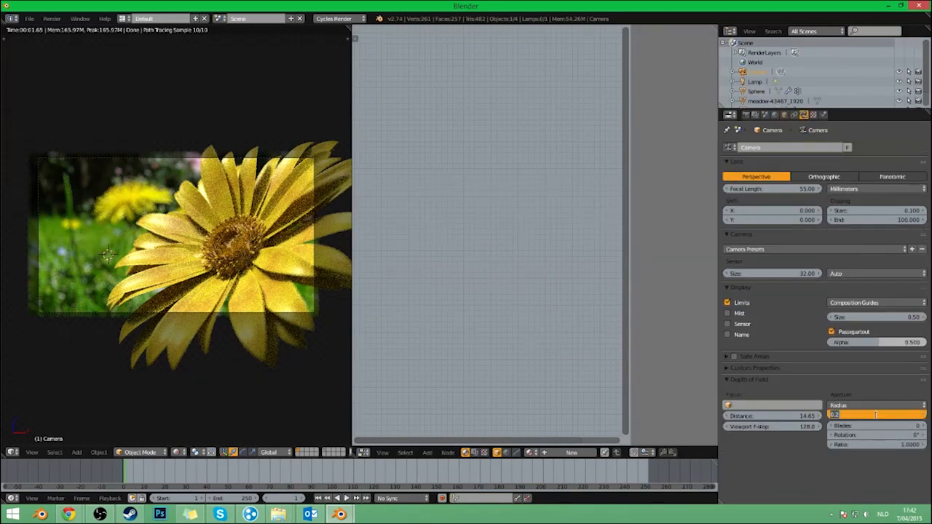
type("0.4")
key("Return")
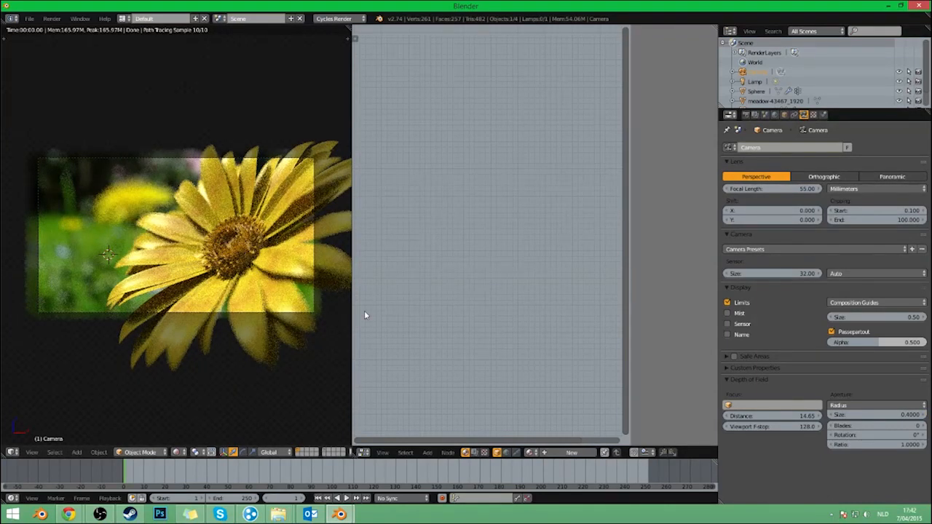
left_click(881, 426)
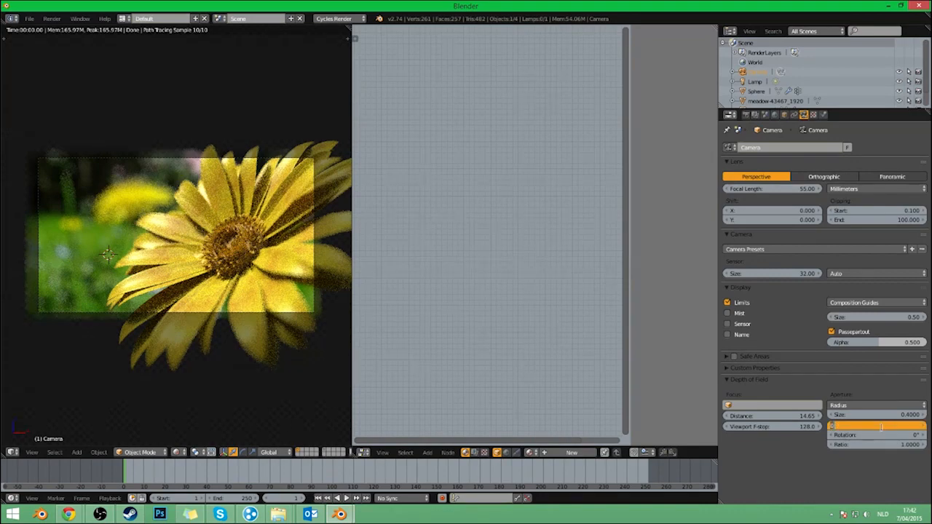
type("5")
key("Return")
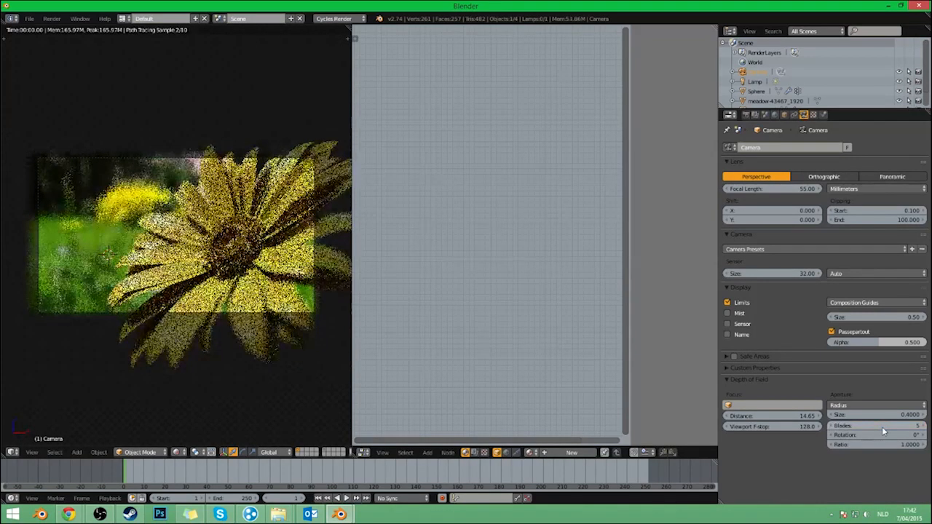